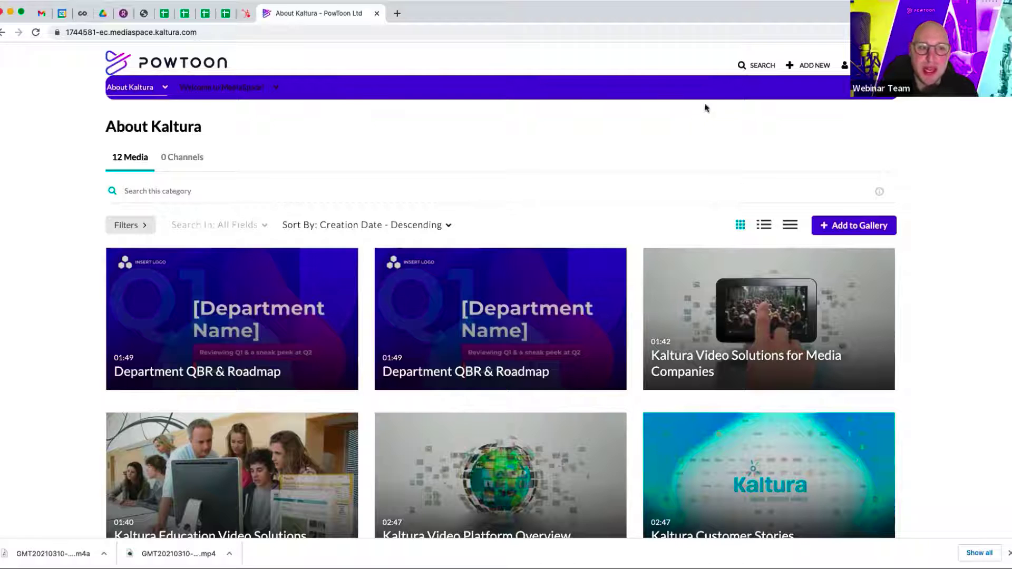
# From MediaSpace's Add New menu, start a new Powtoon Video.
pyautogui.click(800, 66)
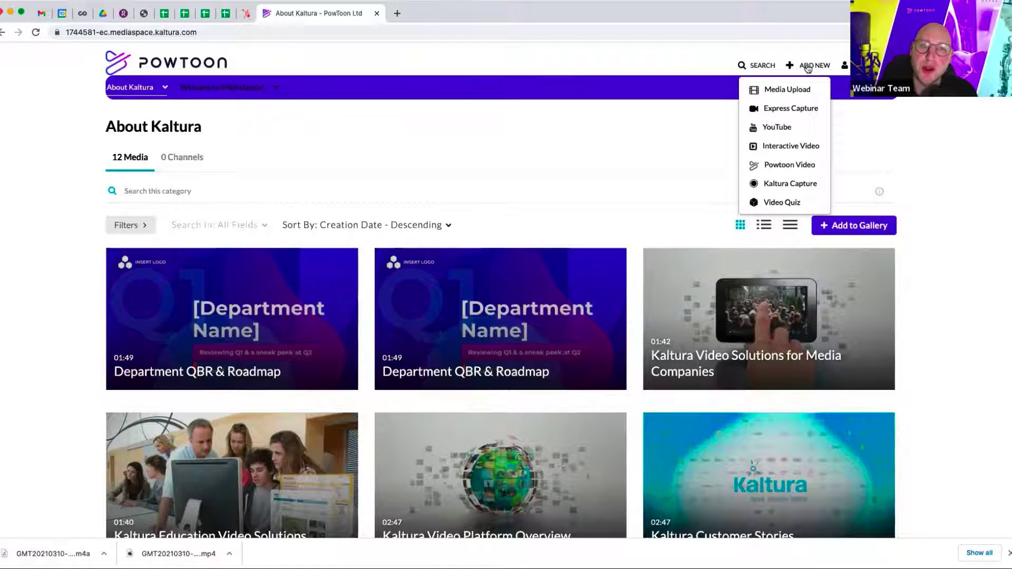
pyautogui.click(790, 166)
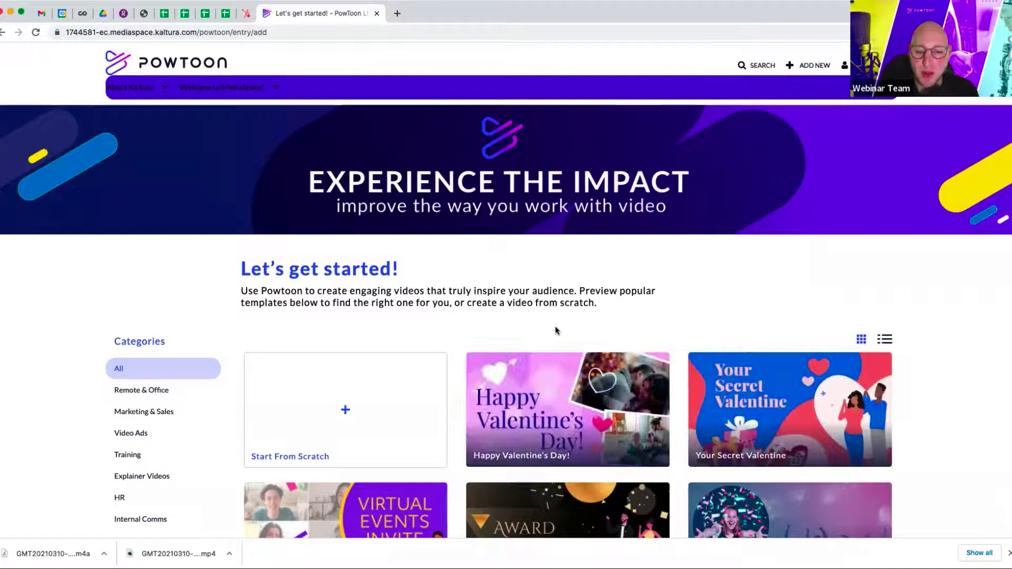
# Filter the Powtoon template gallery to the Internal Comms category.
pyautogui.scroll(-1, 506, 308)
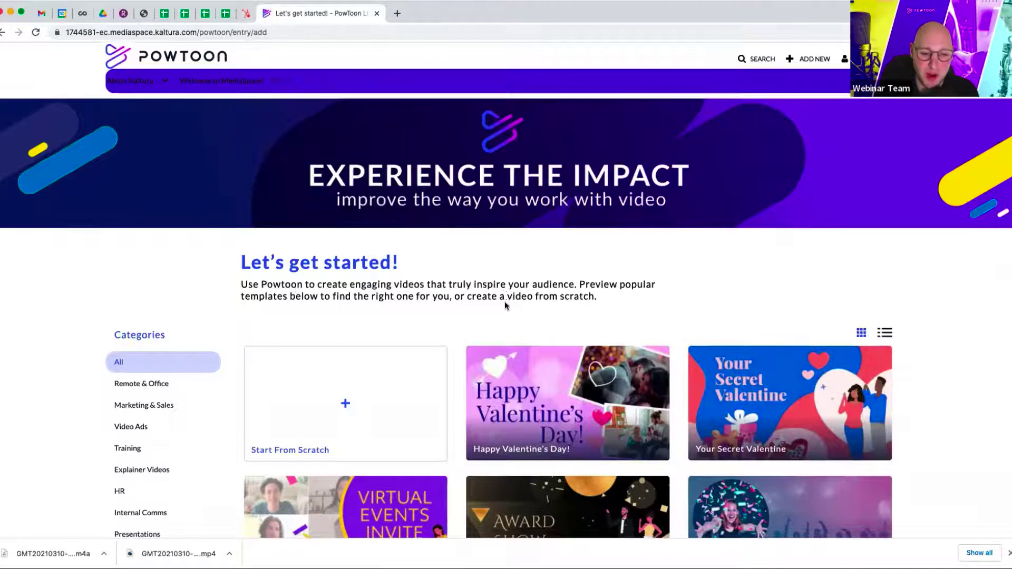
pyautogui.scroll(-2, 505, 305)
pyautogui.scroll(-1, 474, 321)
pyautogui.scroll(-3, 454, 341)
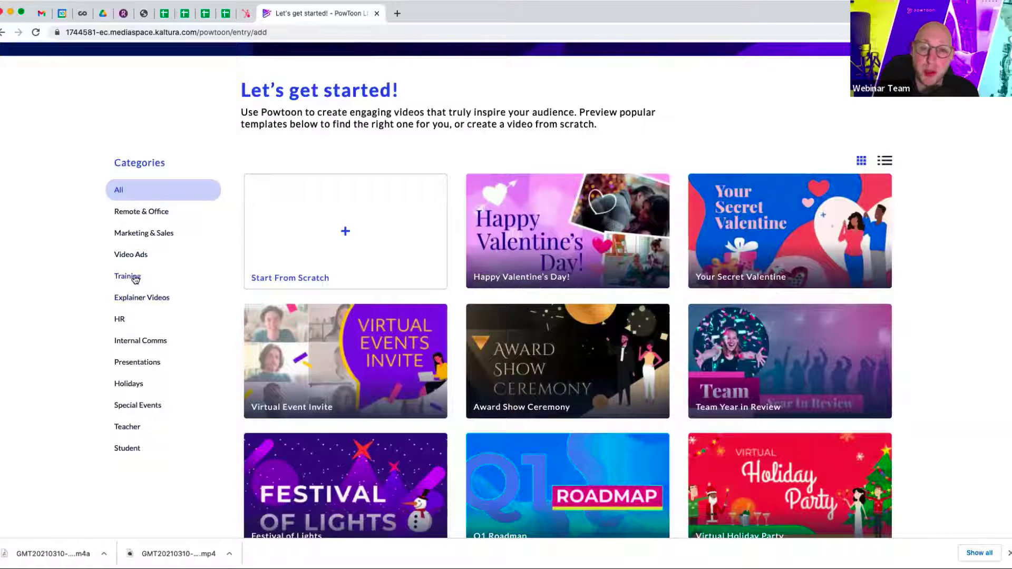
pyautogui.click(136, 342)
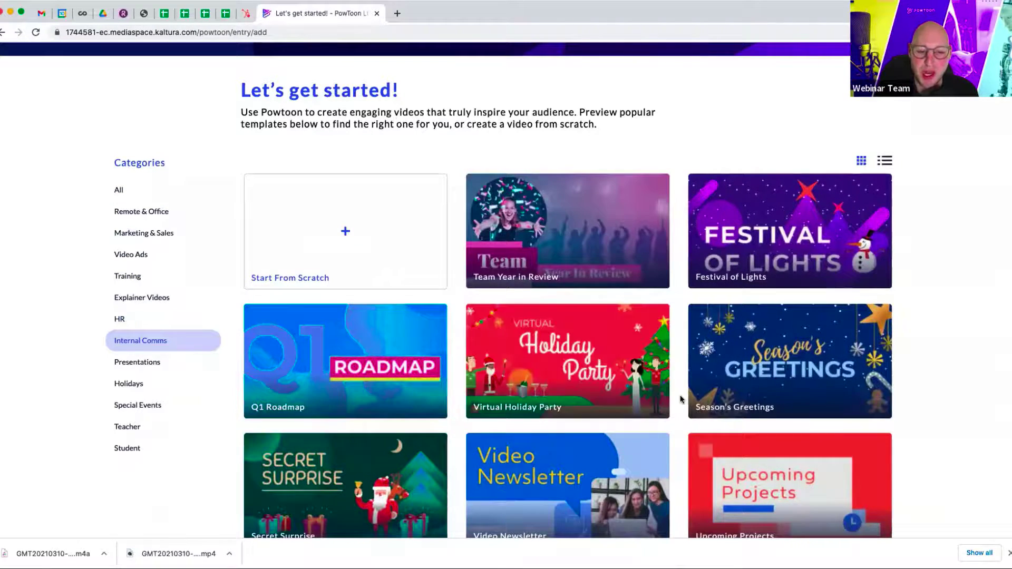
pyautogui.scroll(-4, 682, 400)
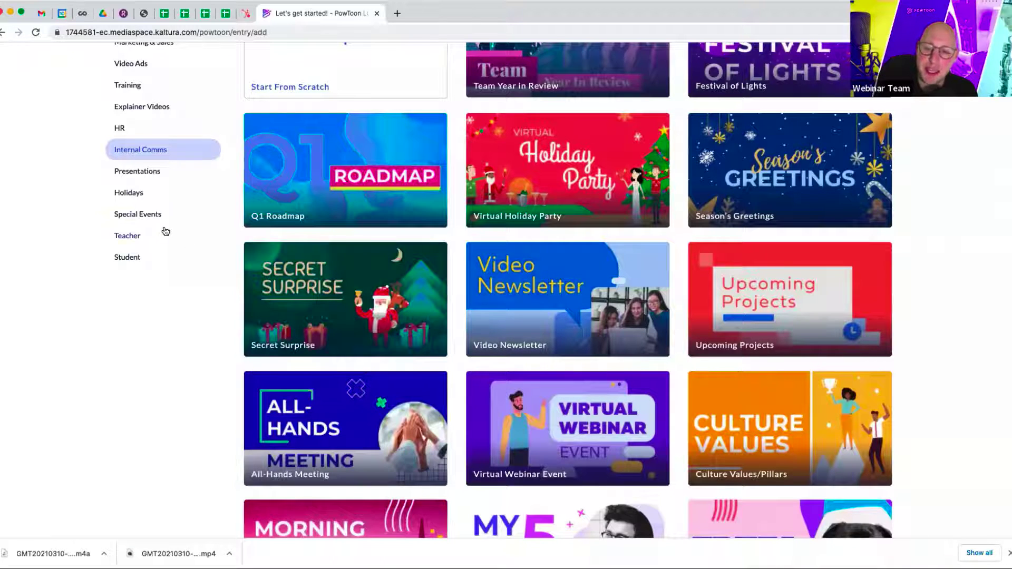
pyautogui.scroll(1, 164, 229)
pyautogui.moveTo(345, 428)
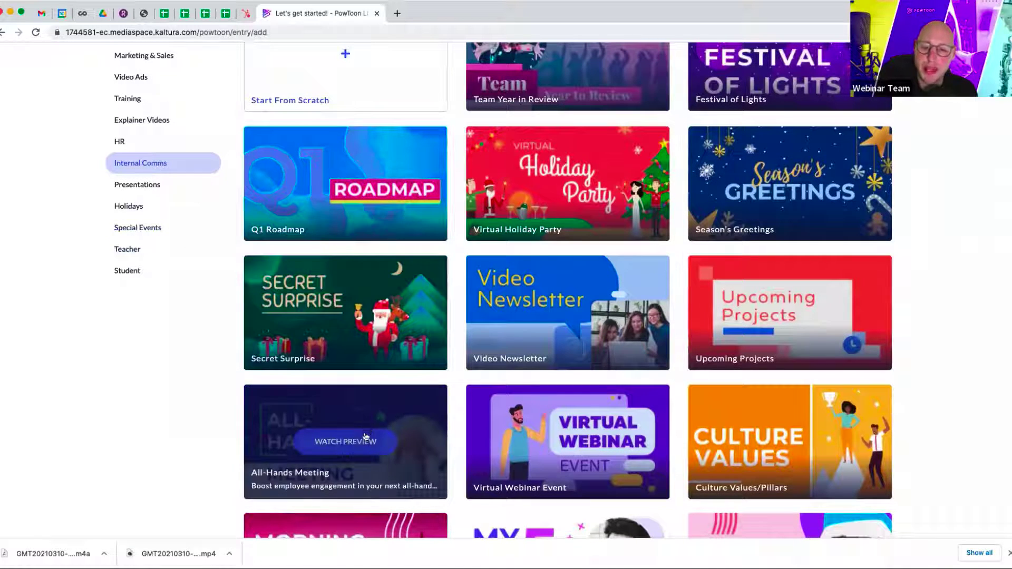
# Open the All-Hands Meeting template's preview and play it.
pyautogui.click(363, 440)
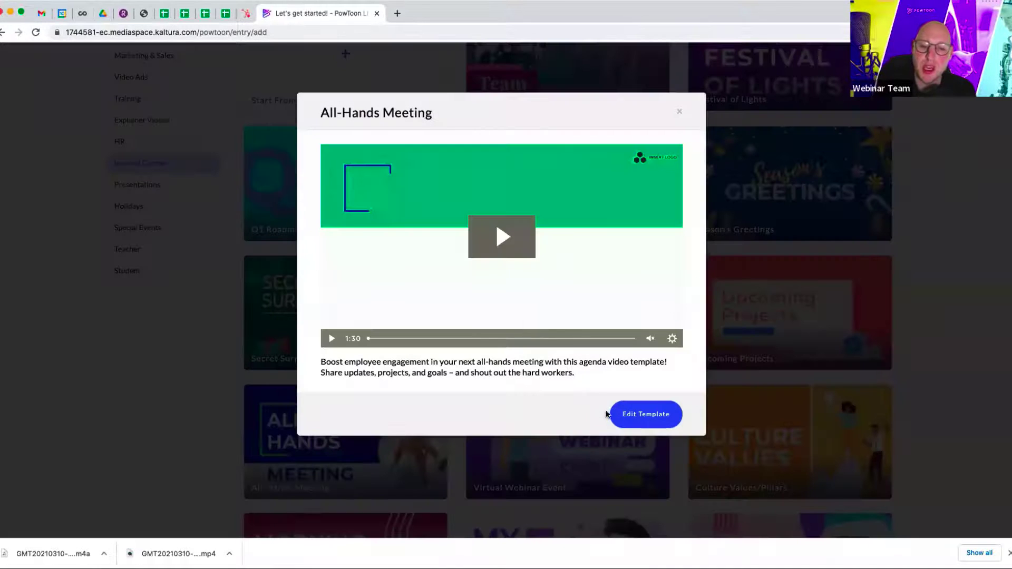
pyautogui.click(332, 338)
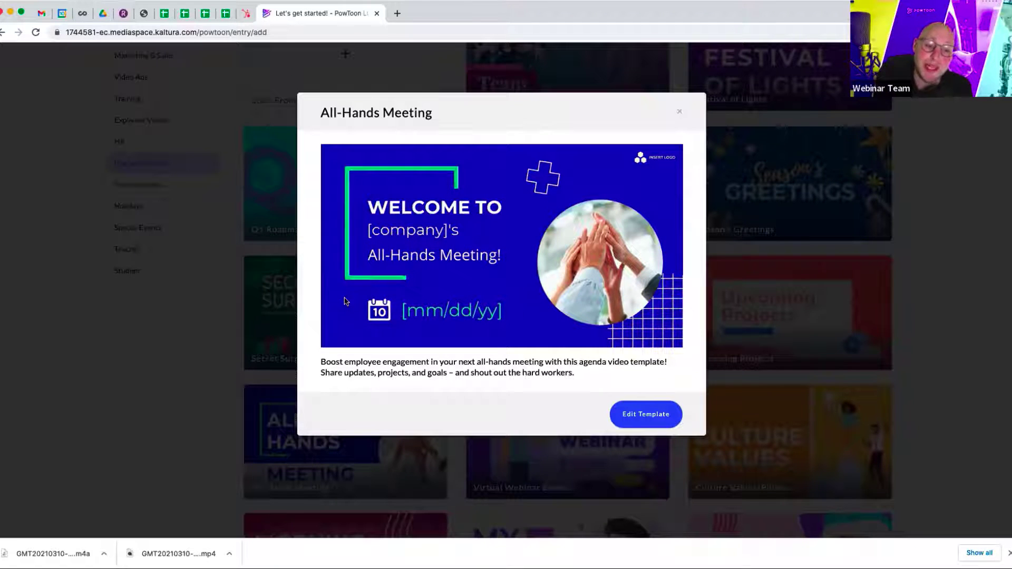
pyautogui.click(634, 413)
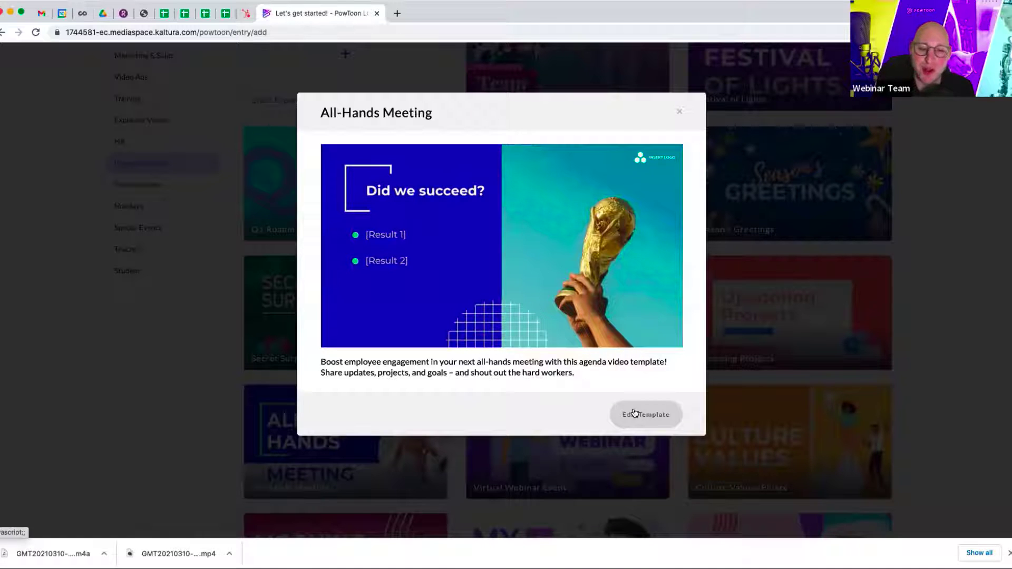
# Edit the All-Hands Meeting template, browse slides 2, 3 and 'Did we succeed?', then return to slide 1.
pyautogui.click(639, 416)
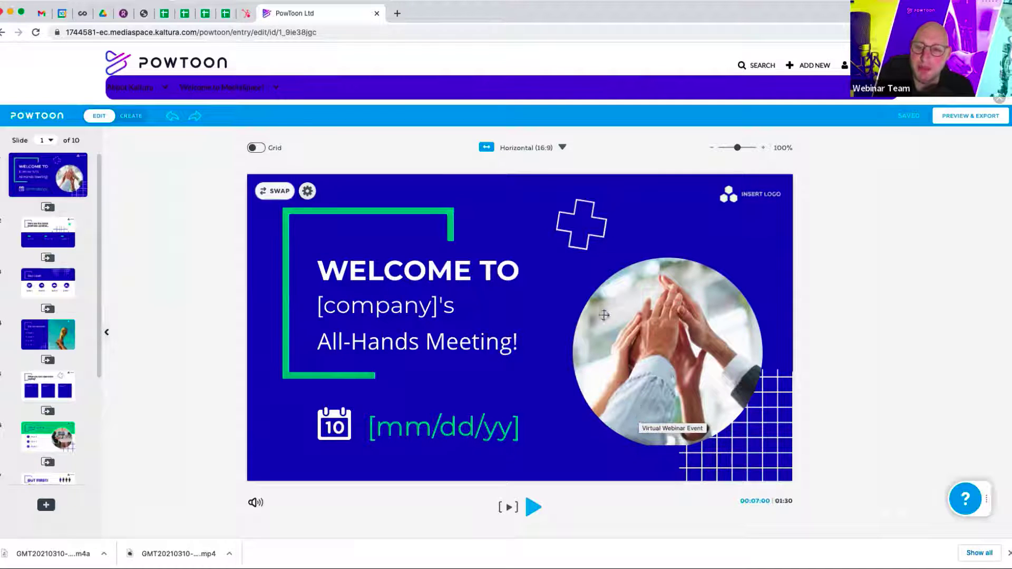
pyautogui.click(46, 226)
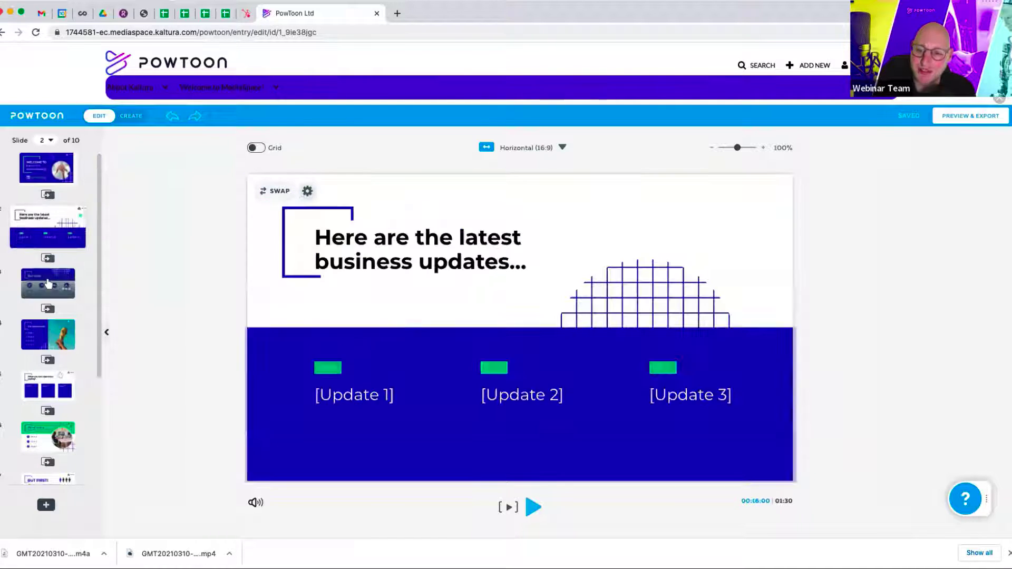
pyautogui.click(48, 277)
pyautogui.click(43, 338)
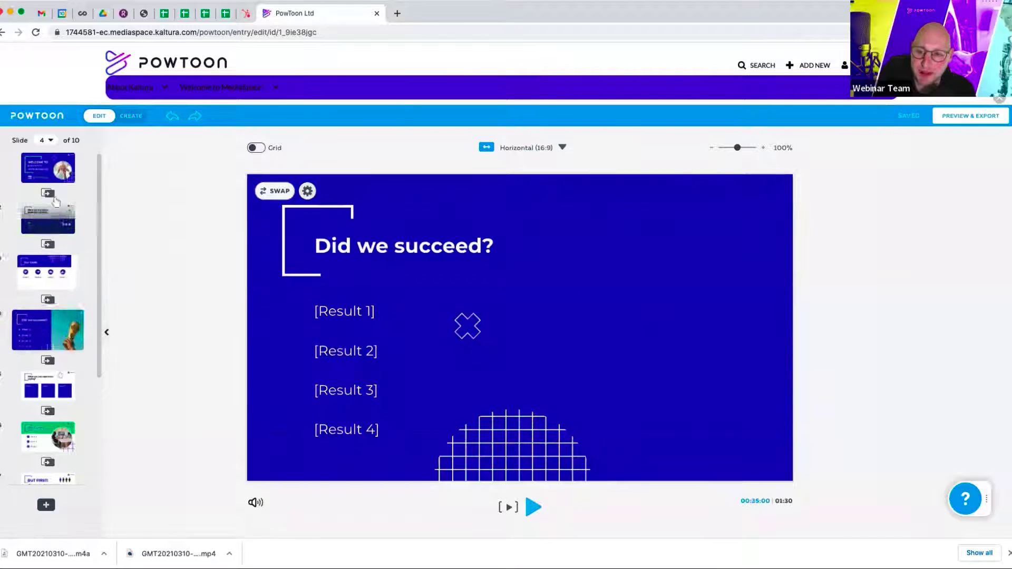
pyautogui.click(42, 169)
# Replace the WELCOME TO heading with 'Test text' and nudge its box slightly.
pyautogui.doubleClick(364, 270)
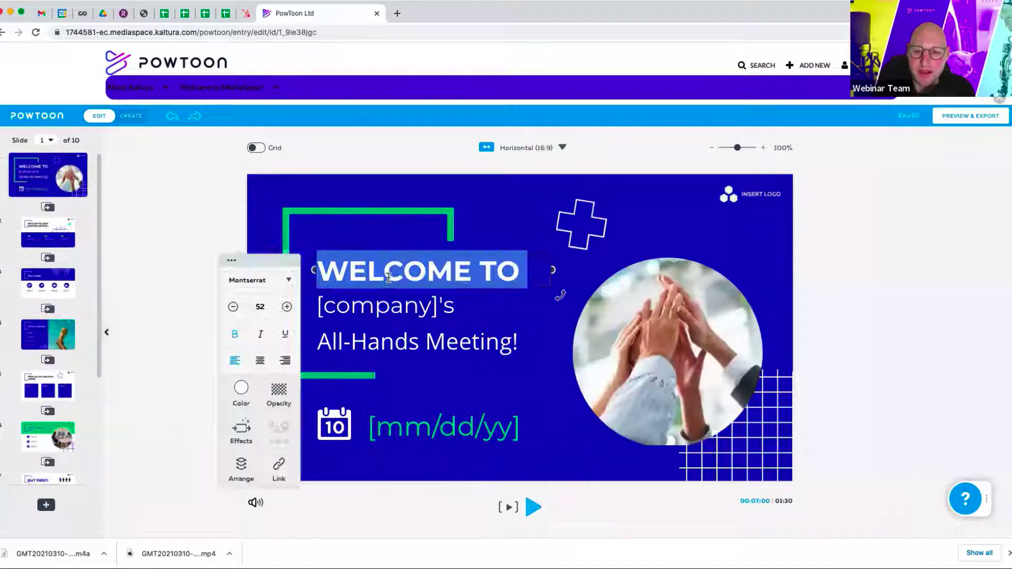
pyautogui.write('Tese')
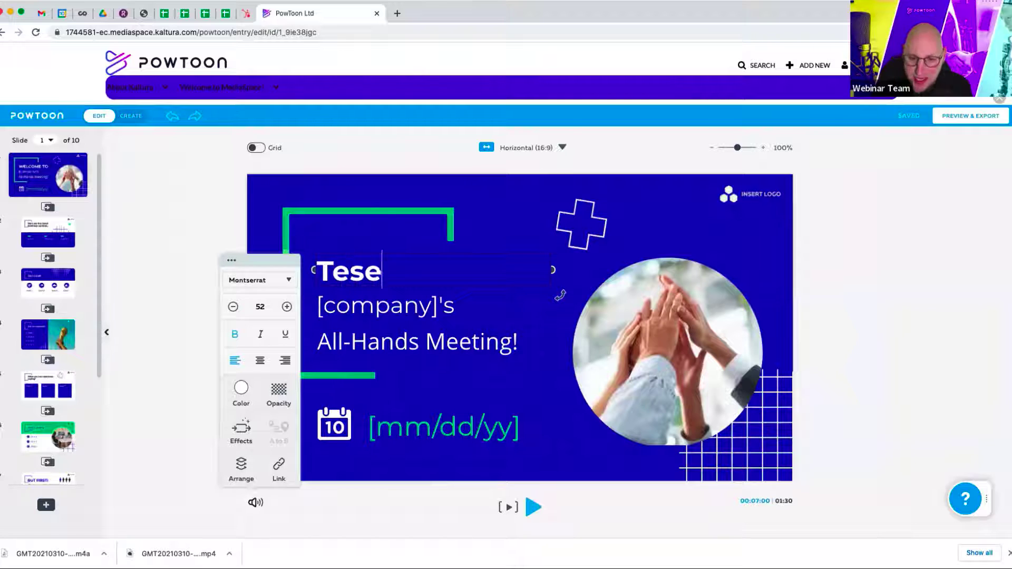
pyautogui.write('t t')
pyautogui.press('BackSpace')
pyautogui.press('BackSpace')
pyautogui.press('BackSpace')
pyautogui.press('BackSpace')
pyautogui.write('t t')
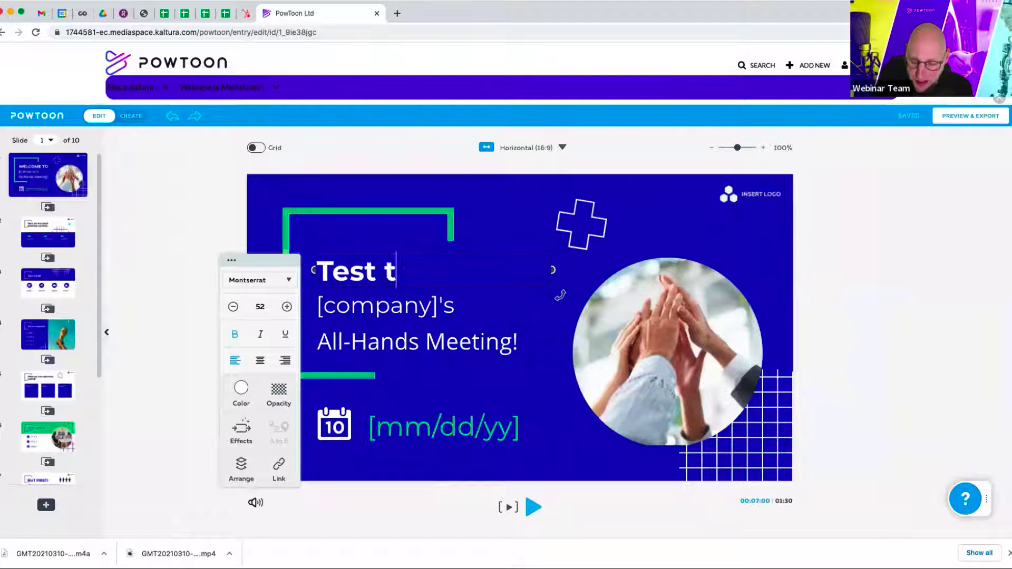
pyautogui.write('ext')
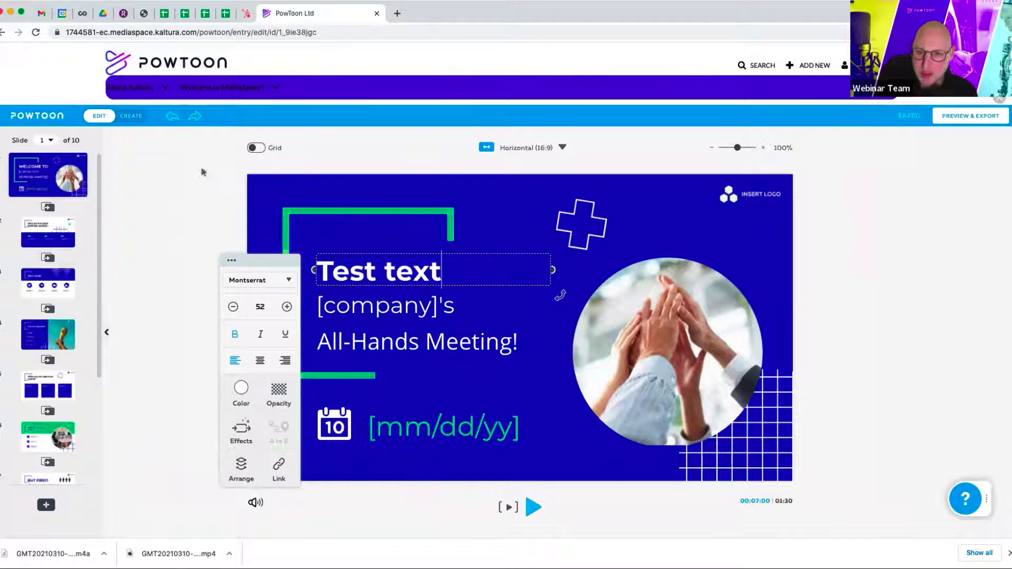
pyautogui.click(200, 171)
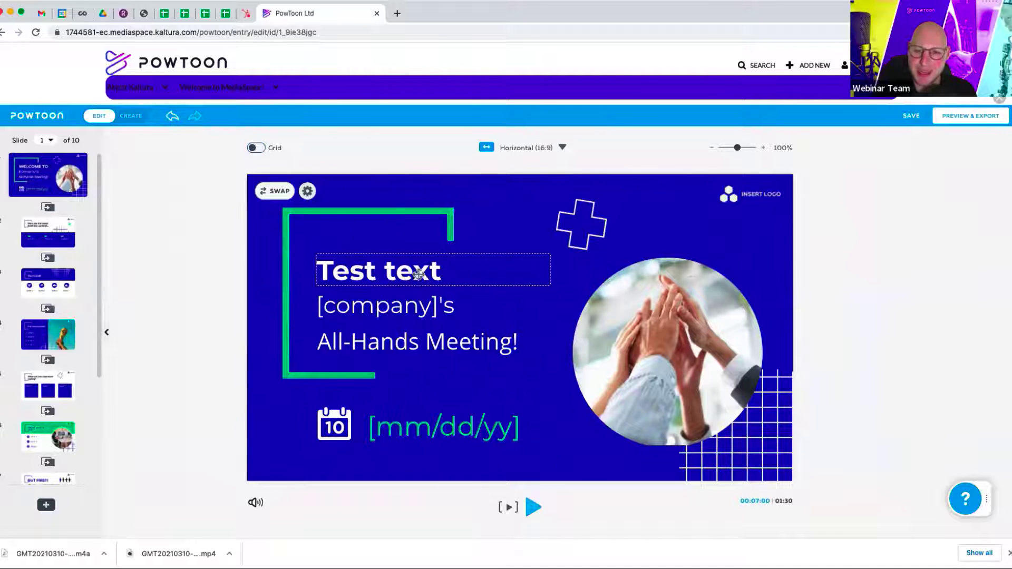
pyautogui.moveTo(420, 277); pyautogui.dragTo(418, 275)
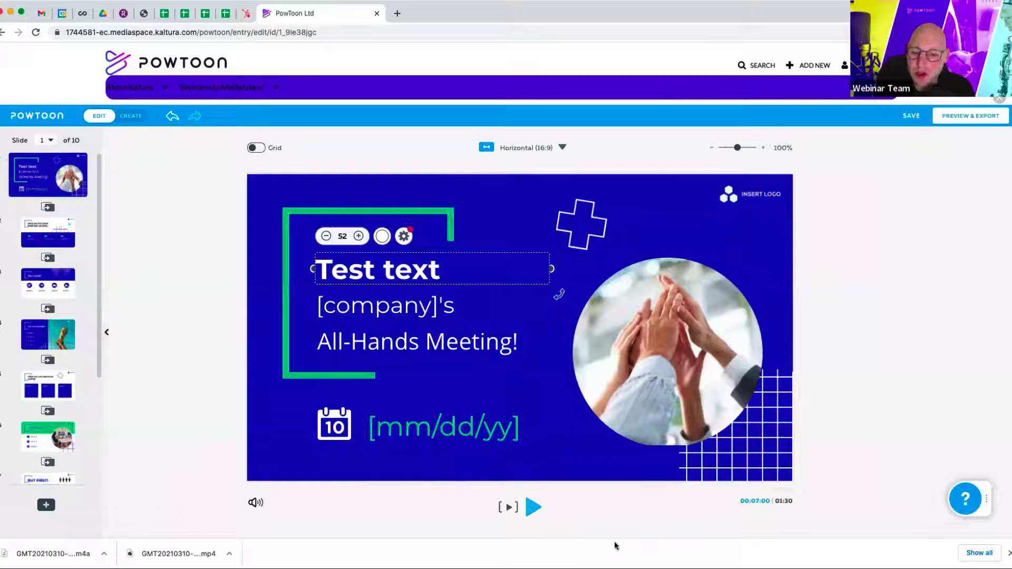
pyautogui.click(1008, 553)
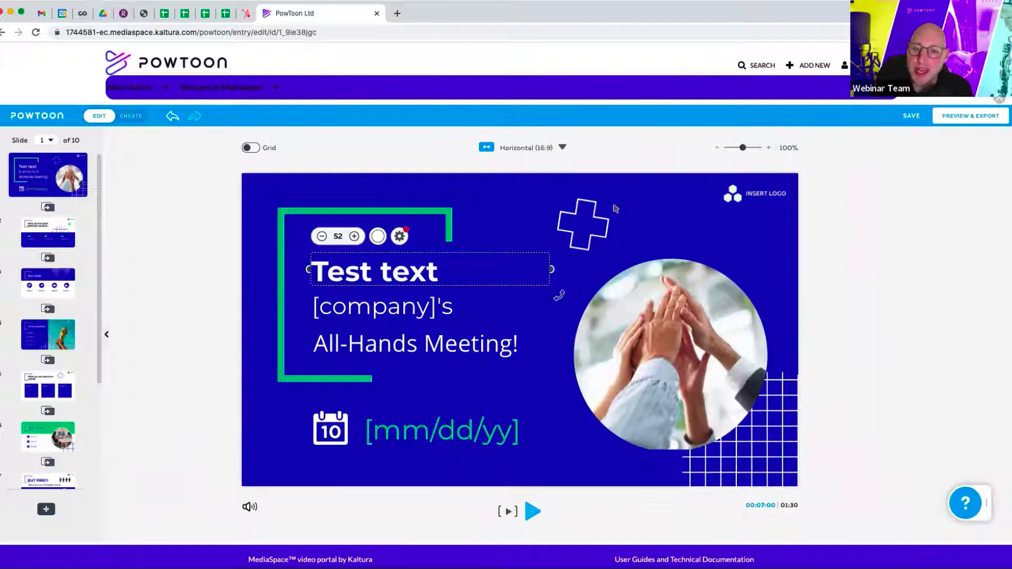
pyautogui.doubleClick(381, 278)
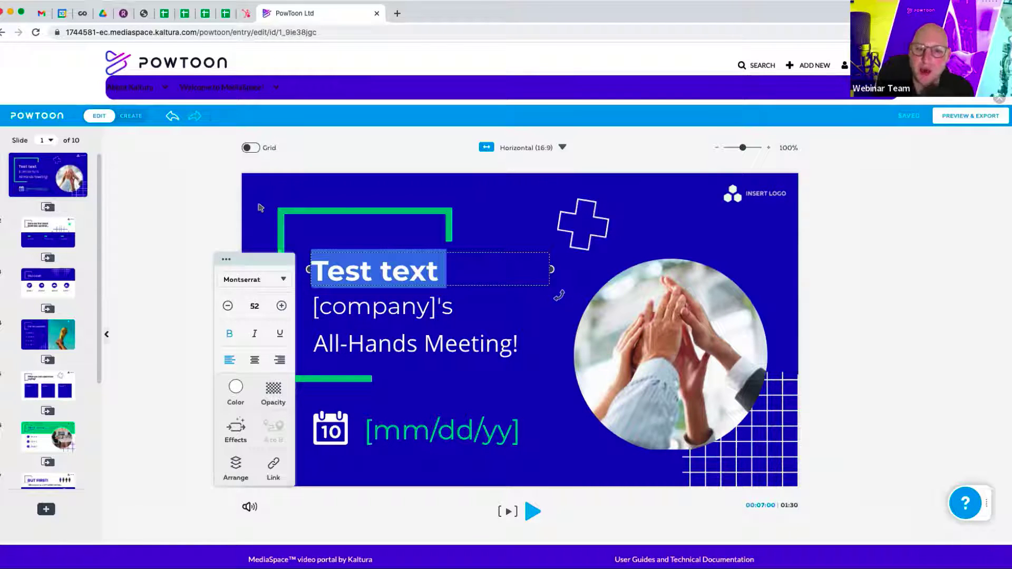
# Retype the title as 'A guide to our culture' and widen its box to one line.
pyautogui.tripleClick(381, 260)
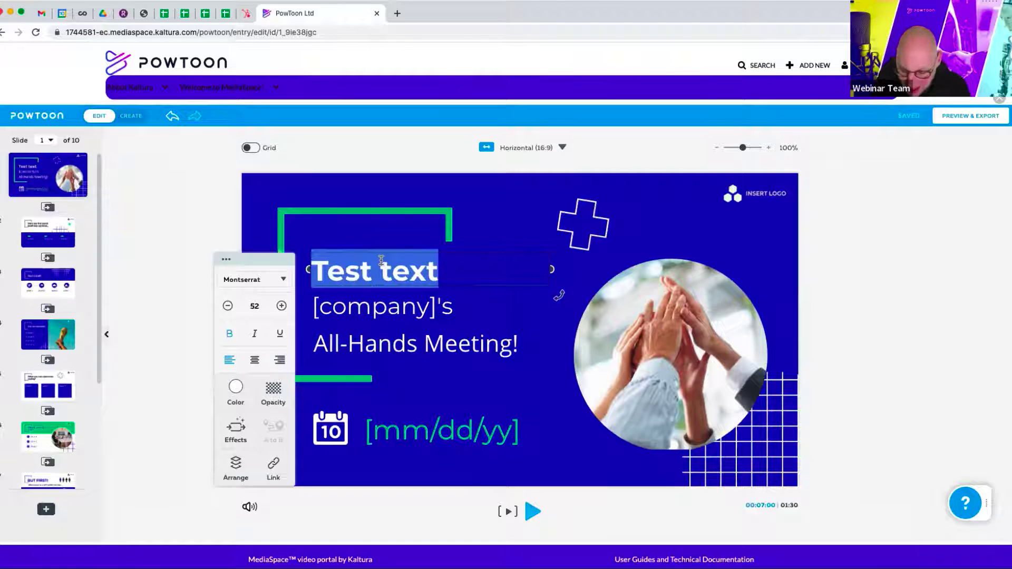
pyautogui.write('A  guide to ')
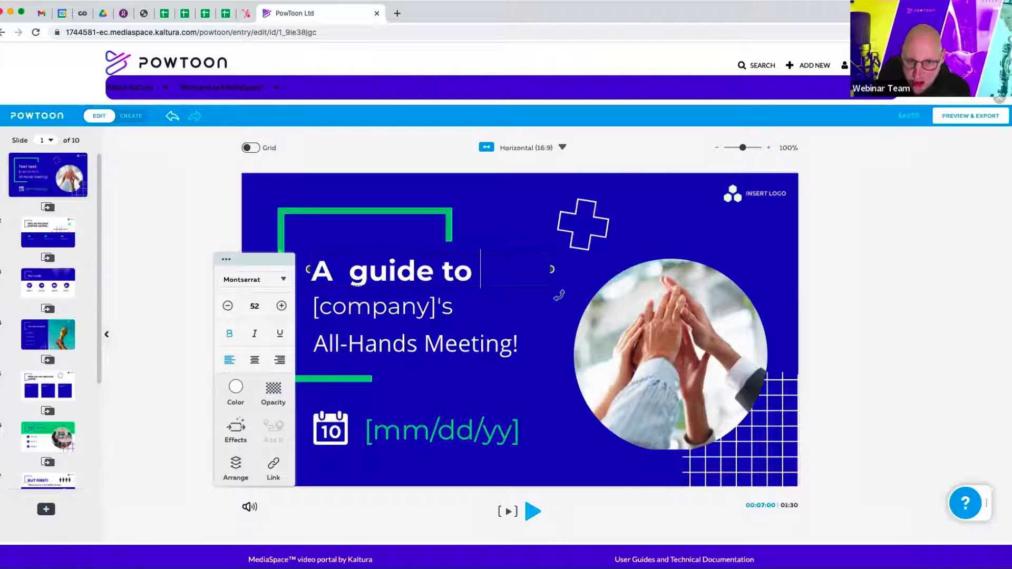
pyautogui.write('our cu')
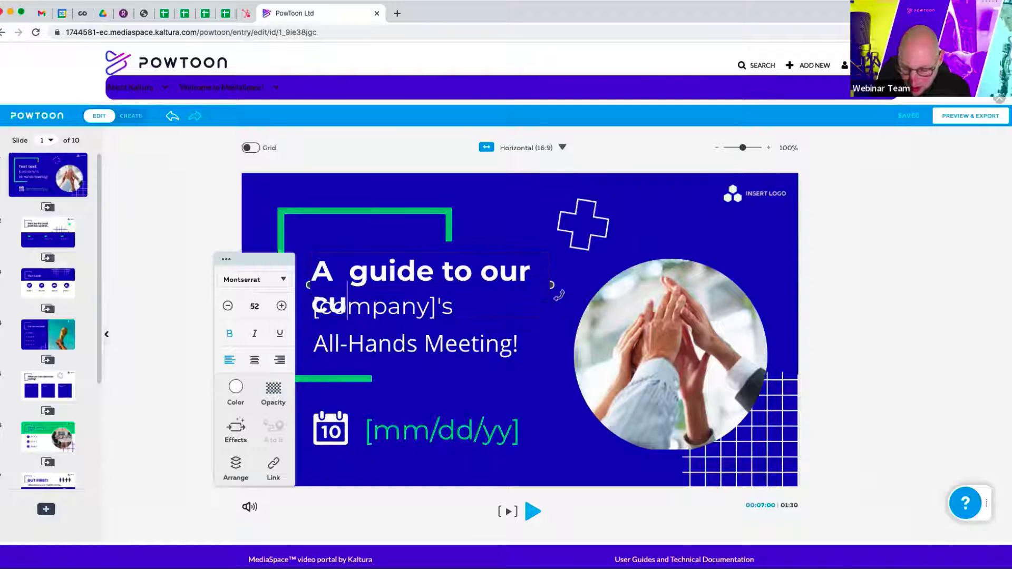
pyautogui.write('lture')
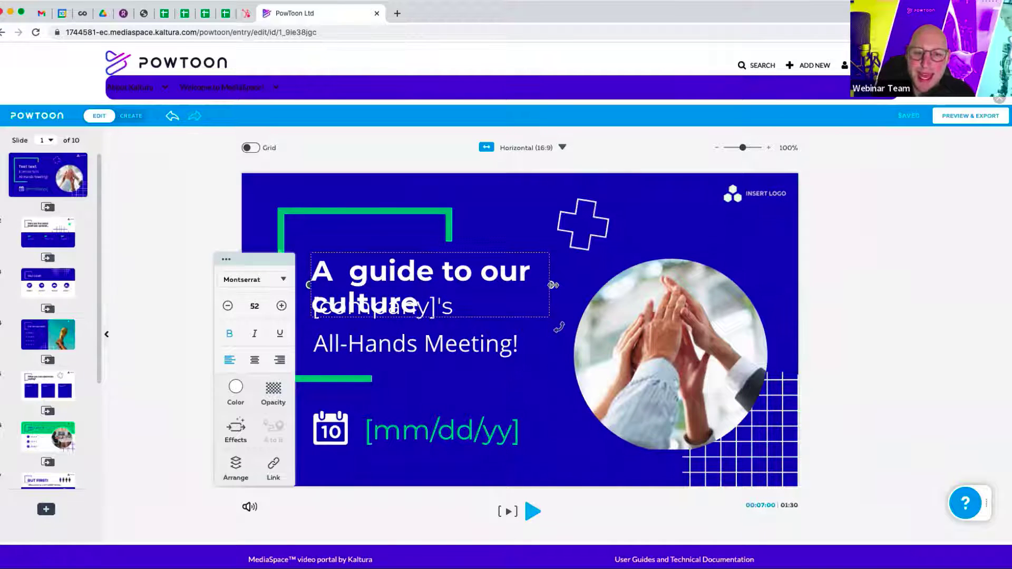
pyautogui.moveTo(552, 284); pyautogui.dragTo(680, 269)
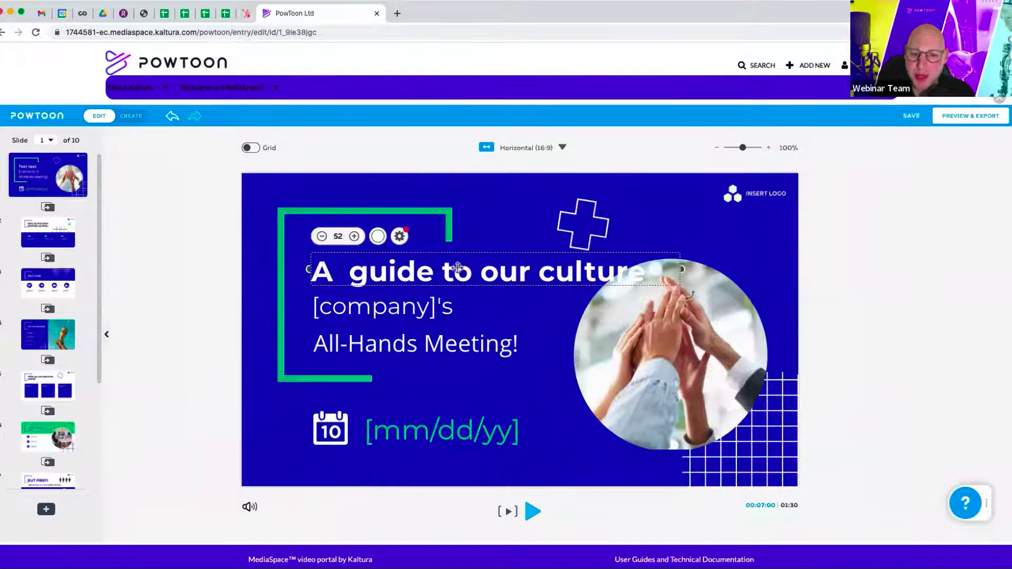
pyautogui.moveTo(458, 268); pyautogui.dragTo(439, 258)
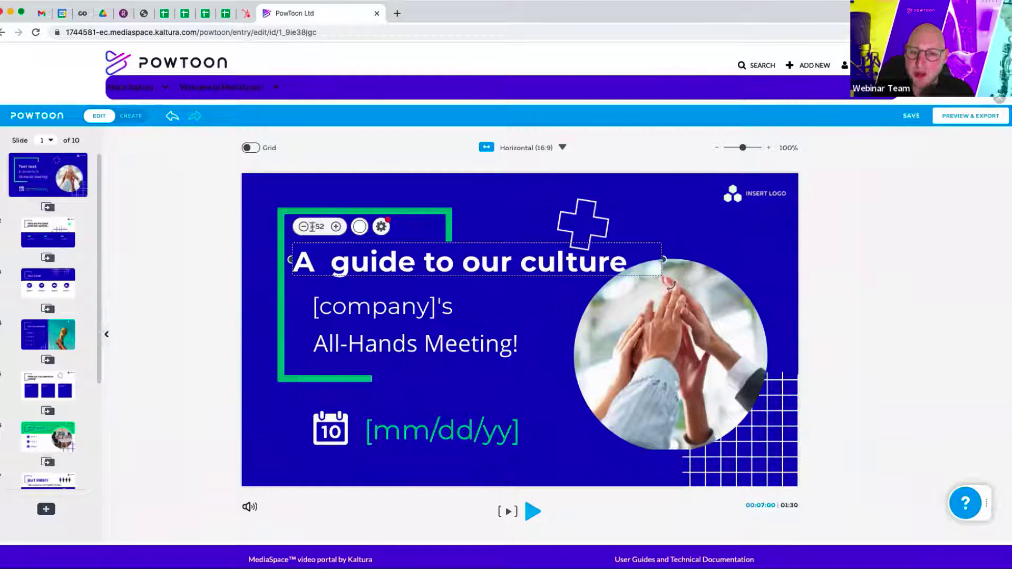
# Shrink the title font to size 46 and nudge it slightly right and down.
pyautogui.click(312, 227)
pyautogui.click(303, 227)
pyautogui.click(302, 226)
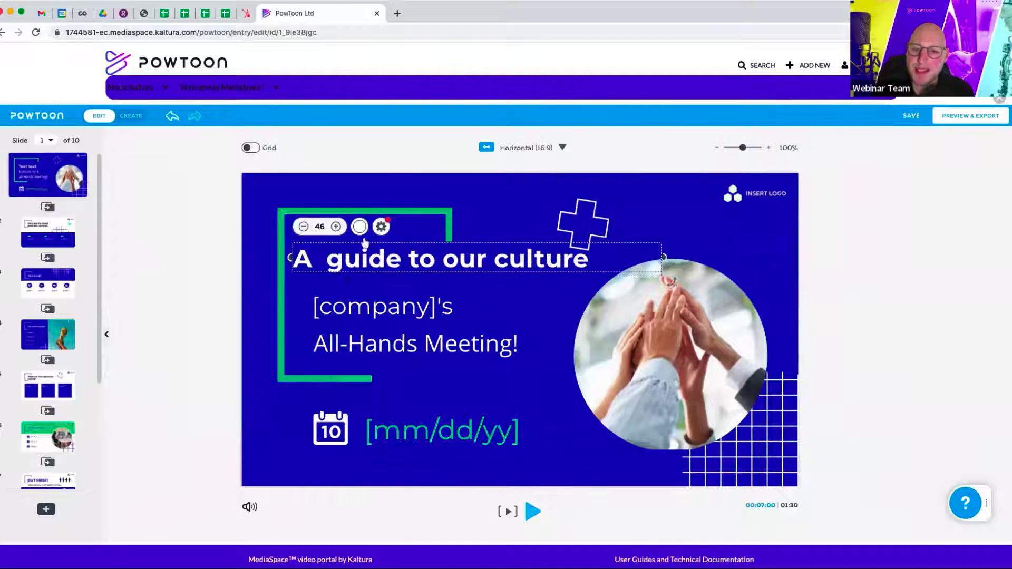
pyautogui.moveTo(407, 262); pyautogui.dragTo(415, 267)
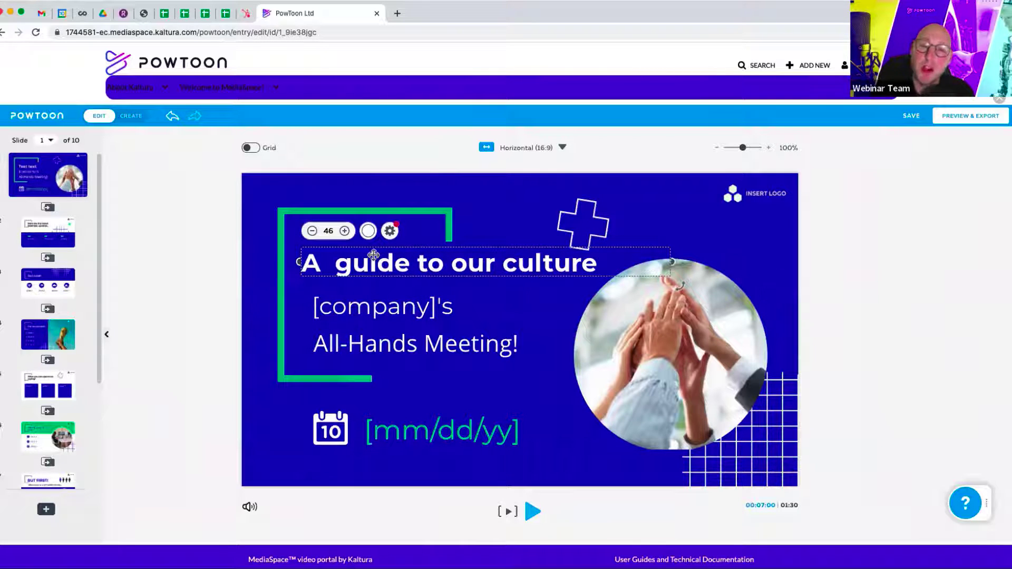
pyautogui.click(390, 231)
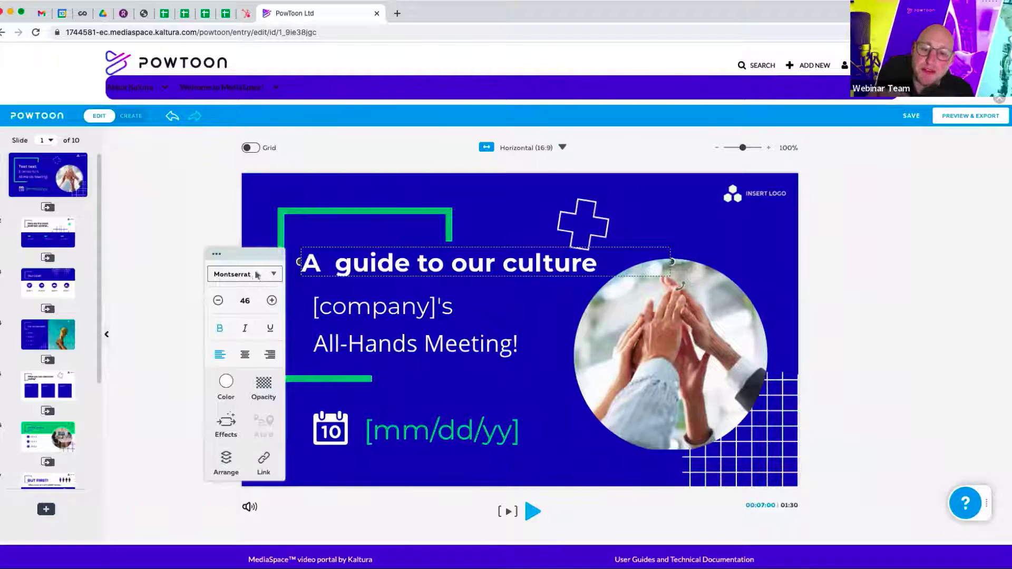
# Set the title font to Elegant (Nexa) and add white to My Colors.
pyautogui.click(257, 275)
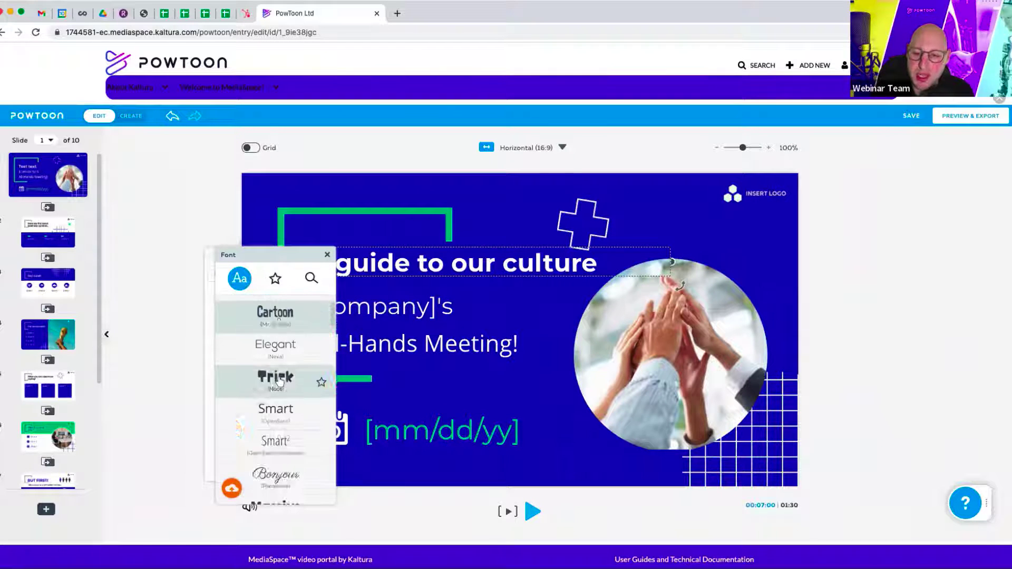
pyautogui.click(275, 409)
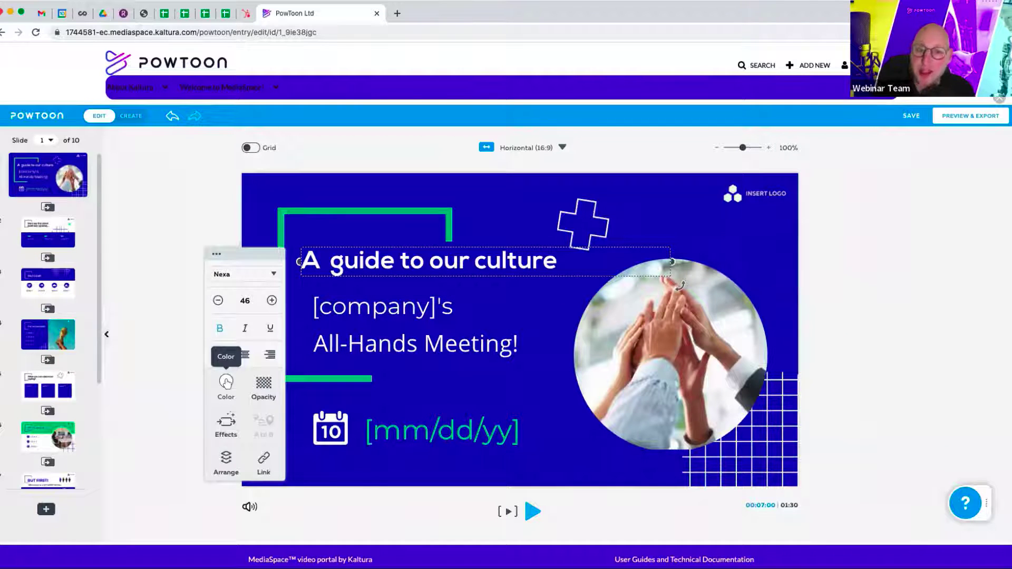
pyautogui.click(226, 382)
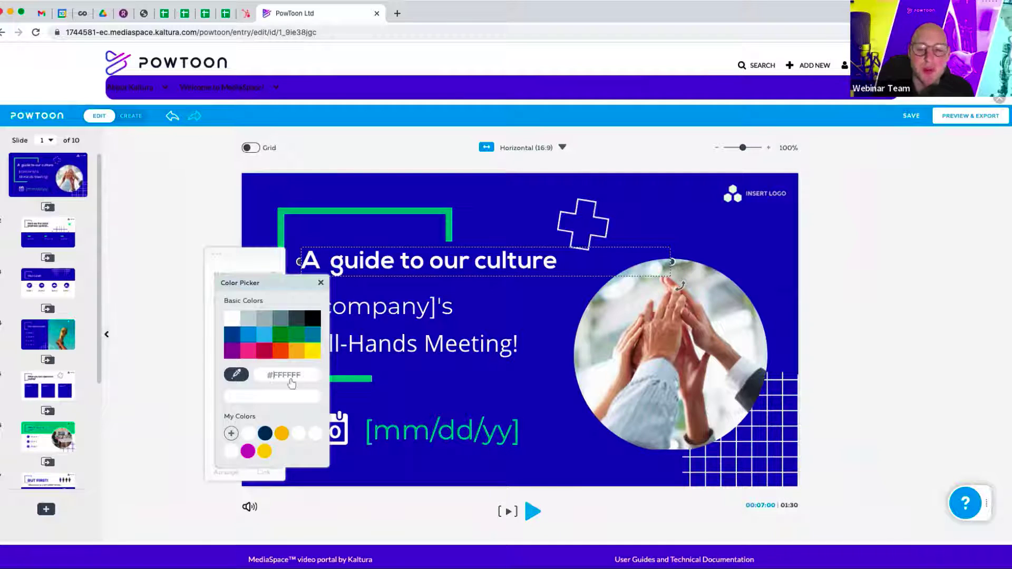
pyautogui.click(230, 433)
pyautogui.moveTo(248, 433)
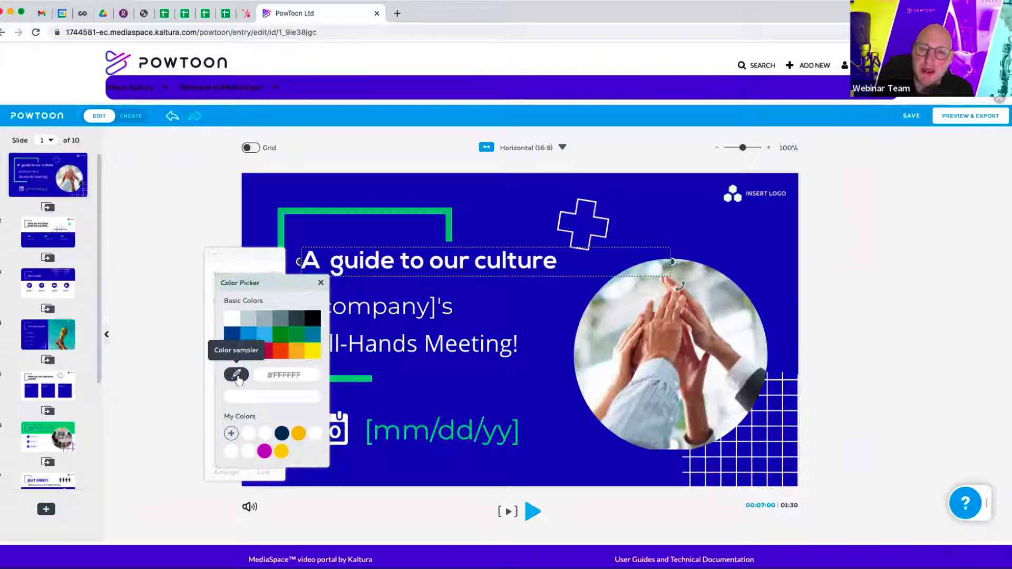
pyautogui.click(331, 192)
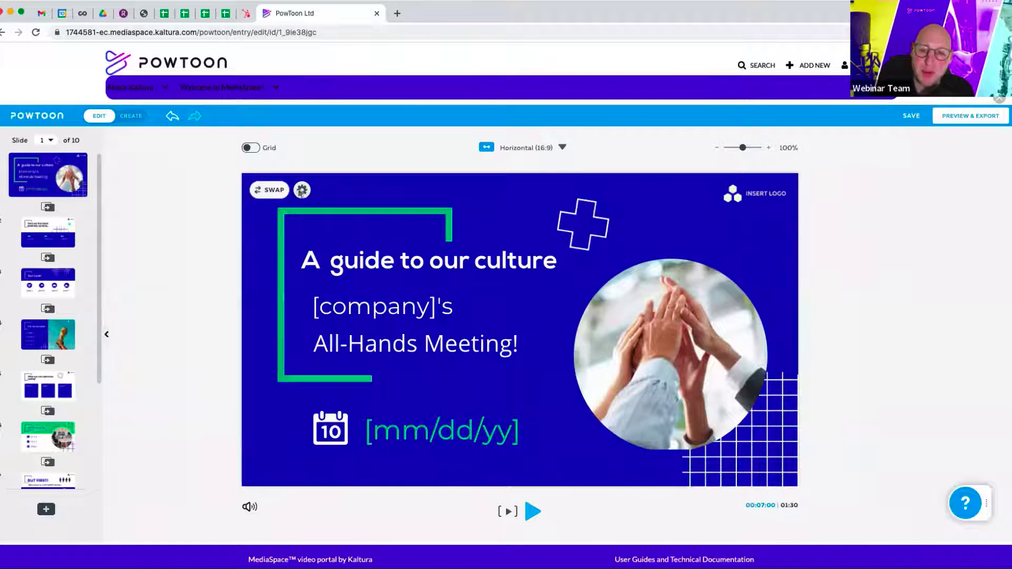
# Change the opening slide's background from blue to the black #000000 swatch.
pyautogui.click(301, 191)
pyautogui.click(174, 314)
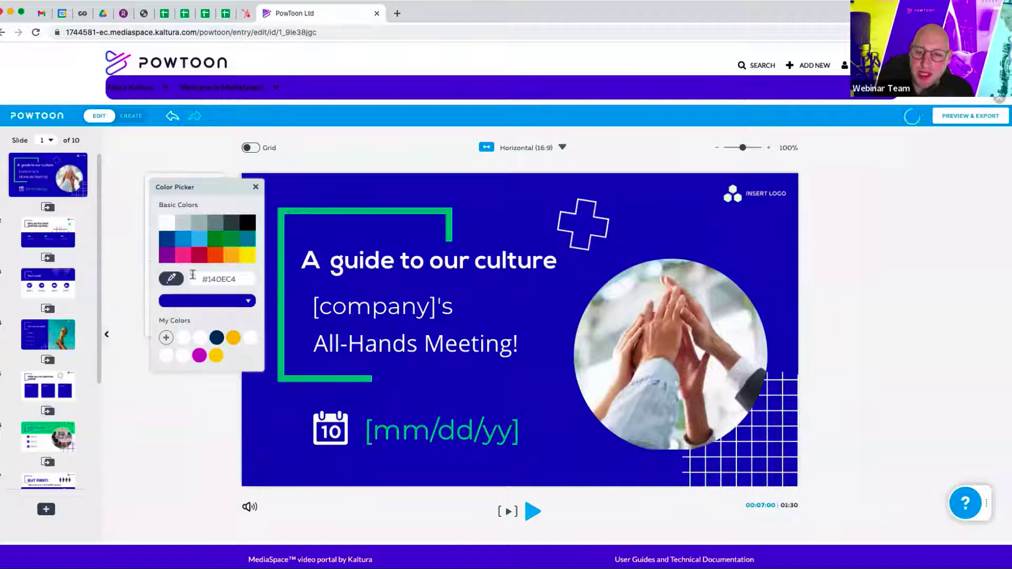
pyautogui.click(247, 224)
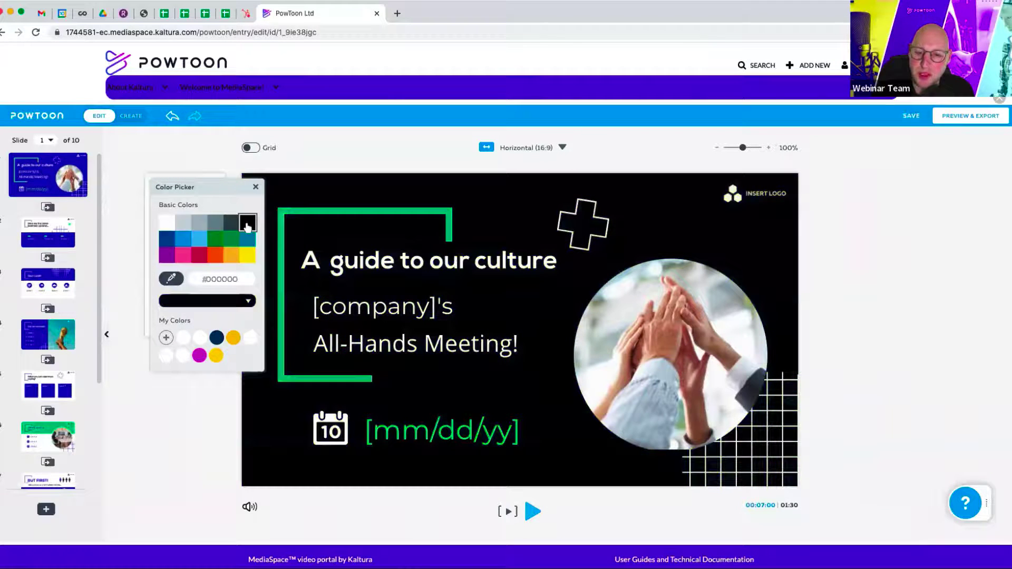
pyautogui.click(346, 138)
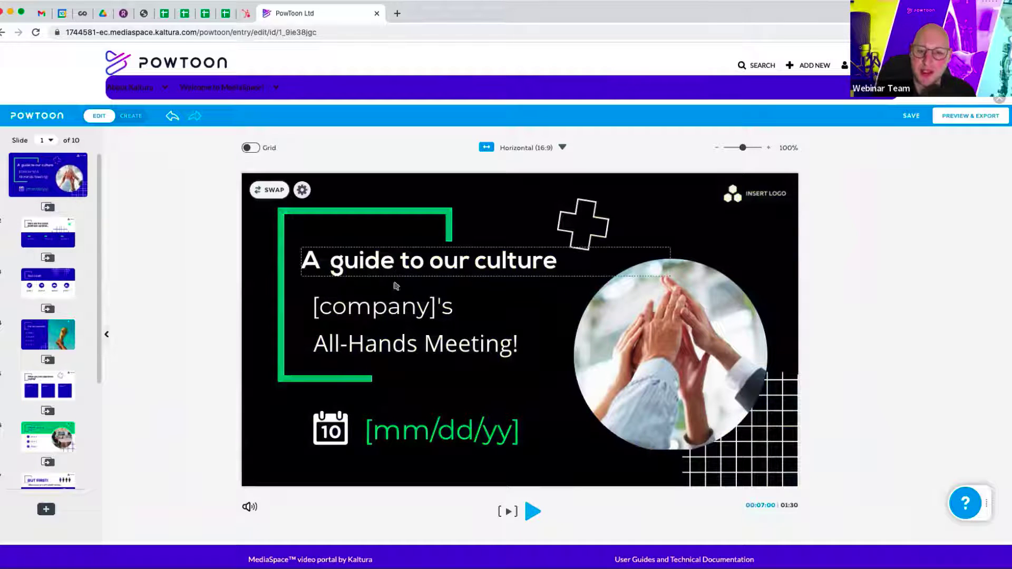
# Change the '[company]'s' subtitle to 'at Powtoon'.
pyautogui.doubleClick(380, 308)
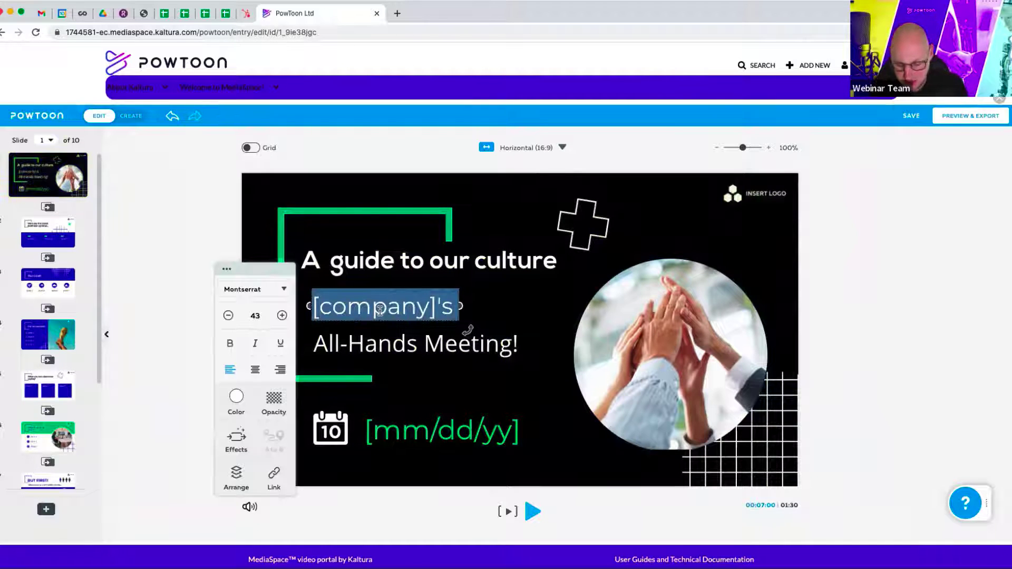
pyautogui.write('stS')
pyautogui.press('BackSpace')
pyautogui.write('at ')
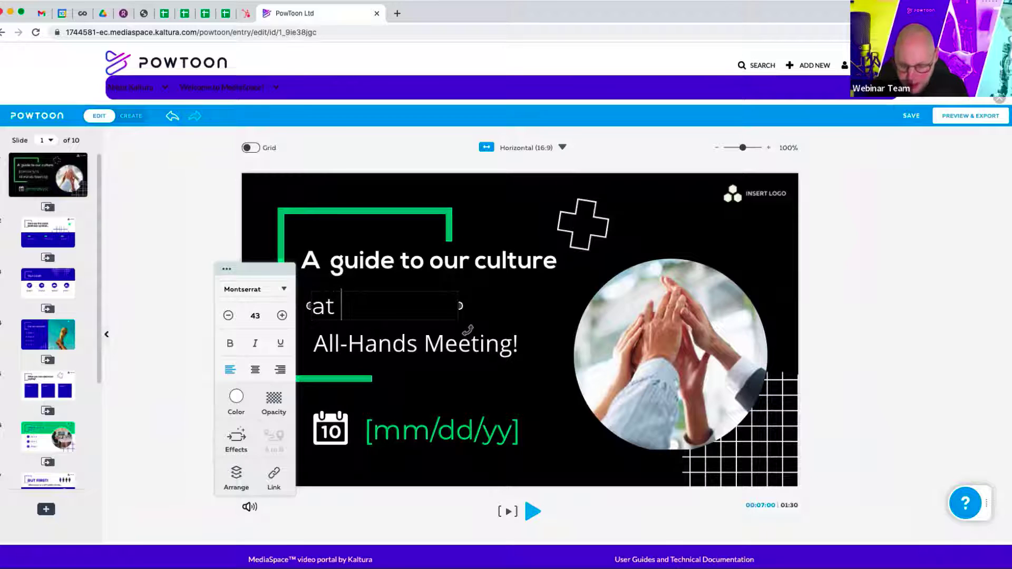
pyautogui.write('Powtoon')
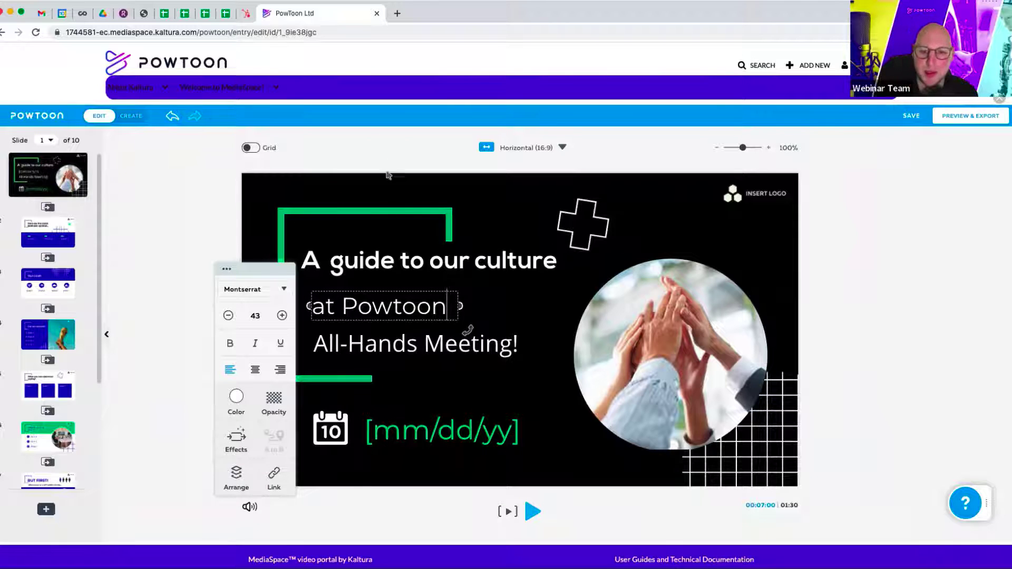
pyautogui.click(382, 343)
# Delete the 'All-Hands Meeting!' text box from the slide.
pyautogui.click(384, 343)
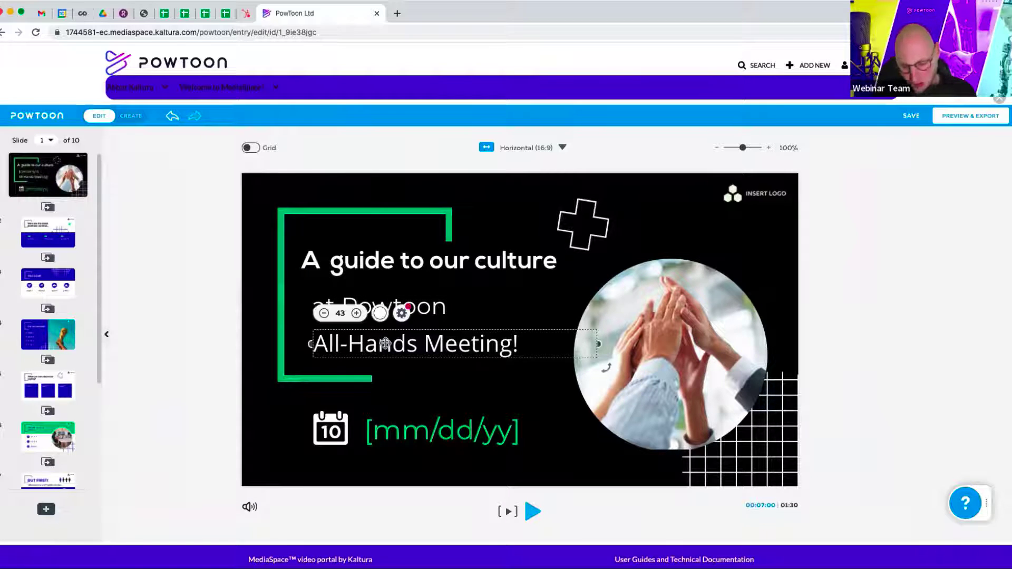
pyautogui.press('Delete')
pyautogui.click(402, 428)
# Replace the date placeholder with 03/10/21.
pyautogui.click(403, 427)
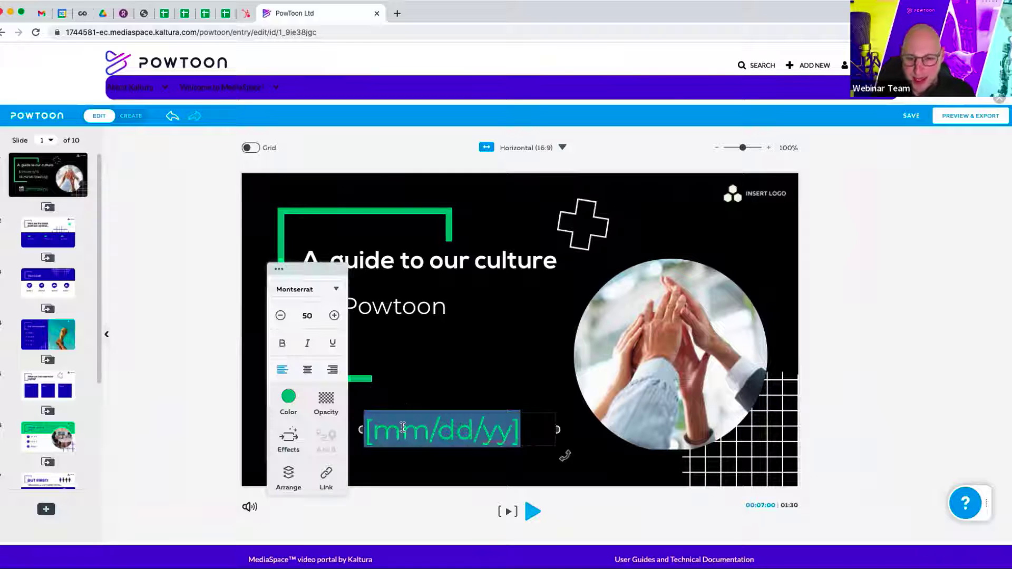
pyautogui.write('03')
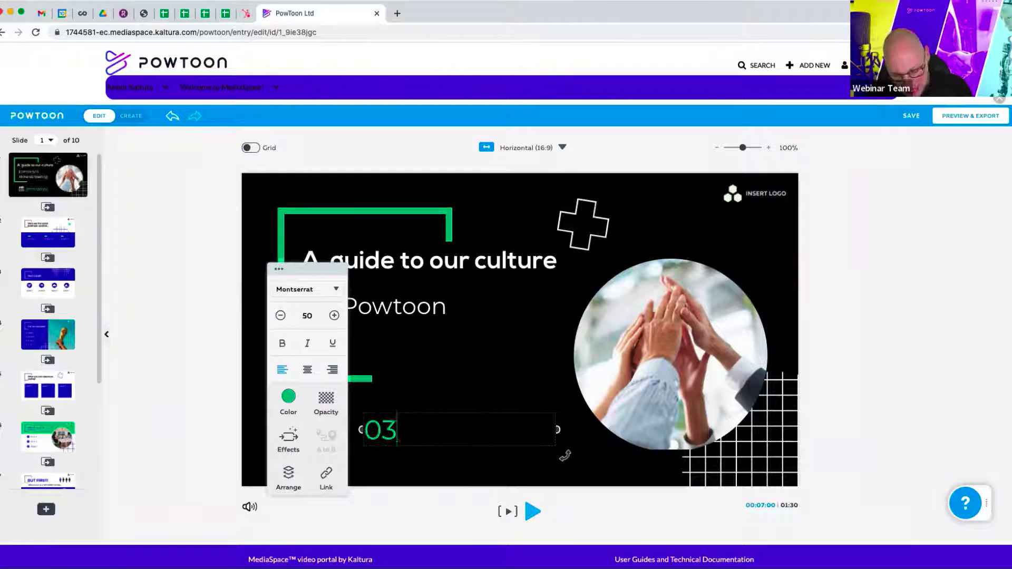
pyautogui.write('/10/20')
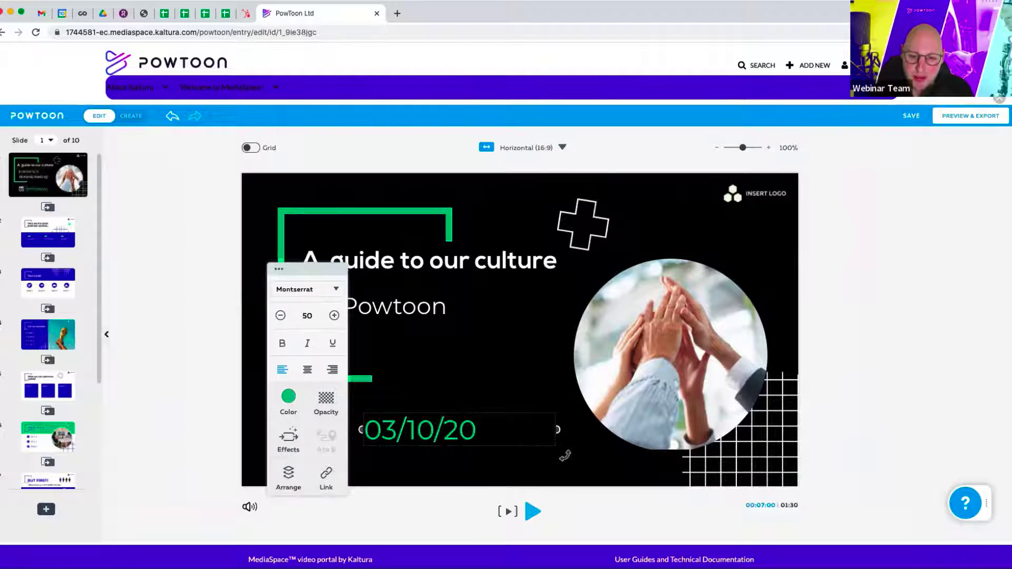
pyautogui.press('BackSpace')
pyautogui.write('1')
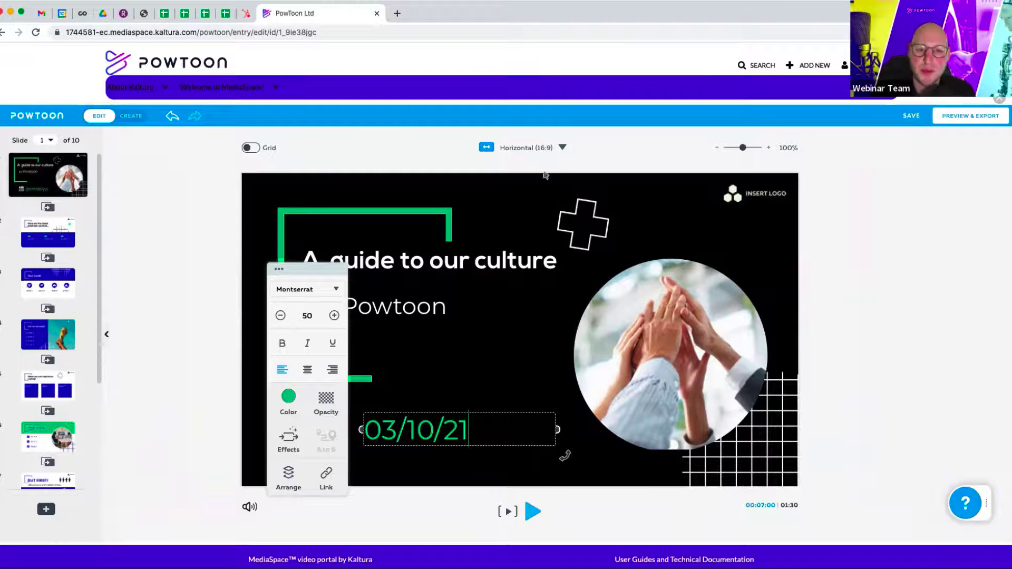
pyautogui.click(480, 337)
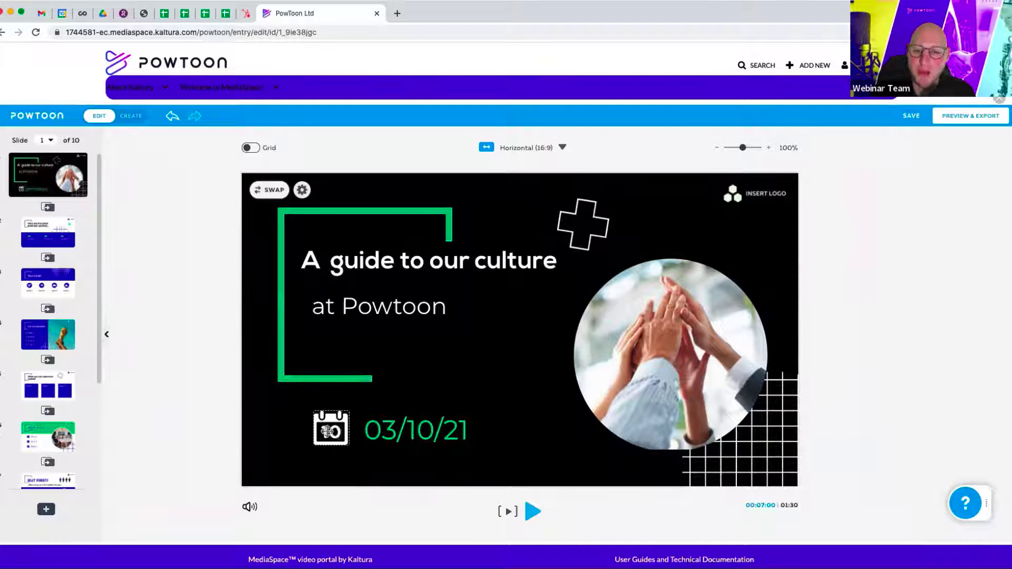
# Shift the calendar icon and date text further left on the slide.
pyautogui.moveTo(327, 431); pyautogui.dragTo(299, 430)
pyautogui.moveTo(384, 428); pyautogui.dragTo(357, 427)
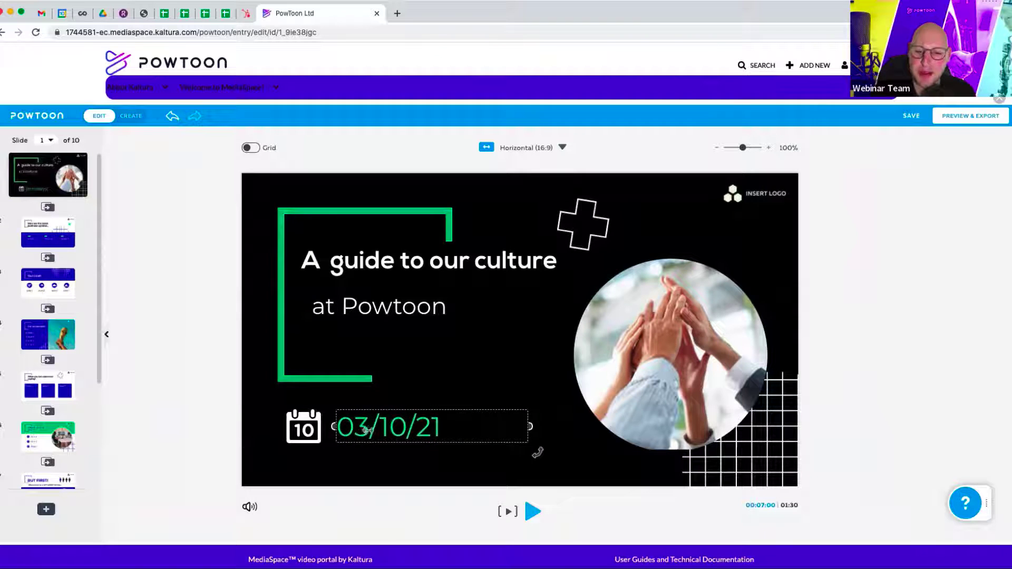
pyautogui.click(418, 157)
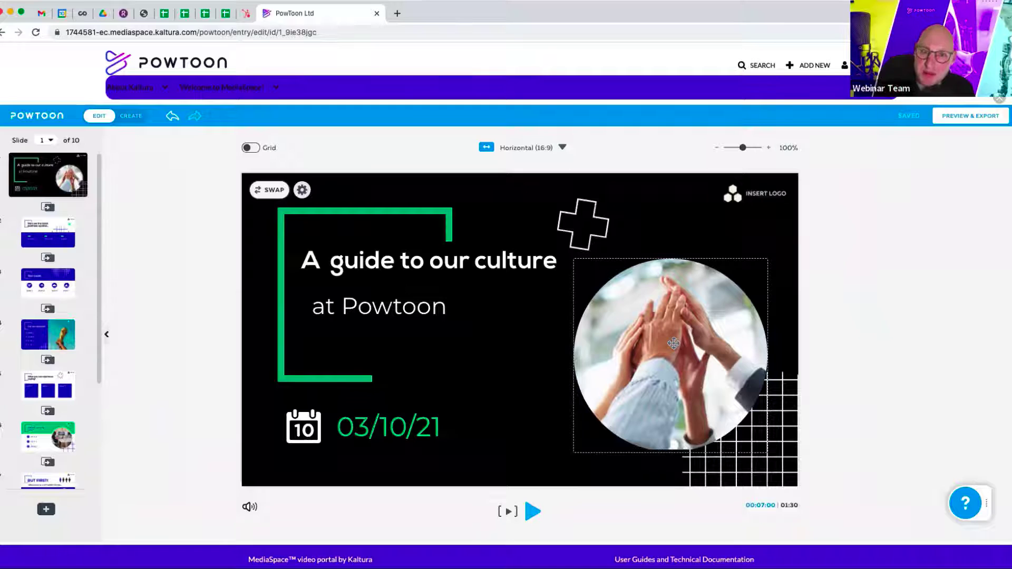
# Replace the circle photo with a Storyblocks 'culture' image of colleagues at a business meeting.
pyautogui.doubleClick(674, 343)
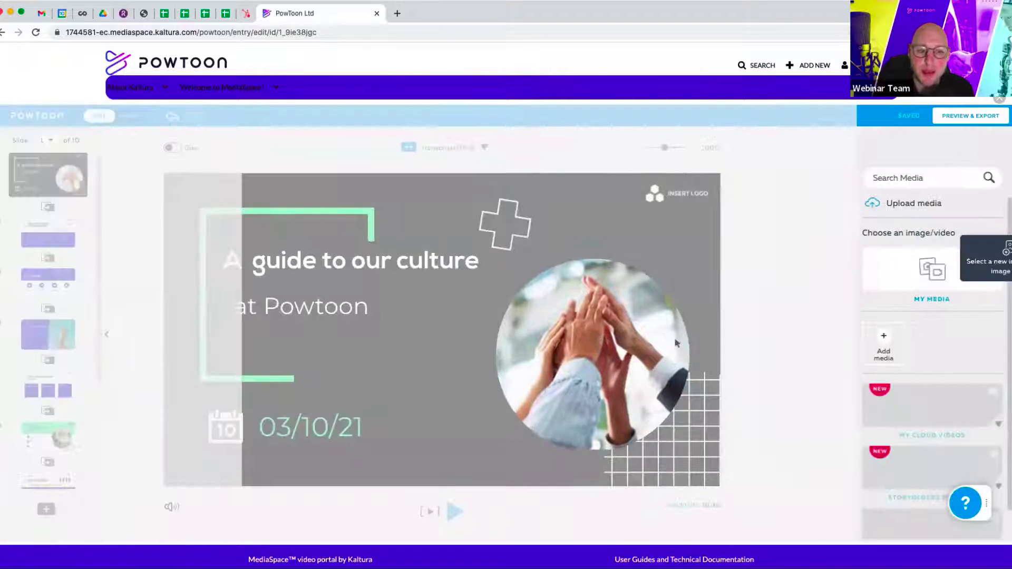
pyautogui.click(931, 300)
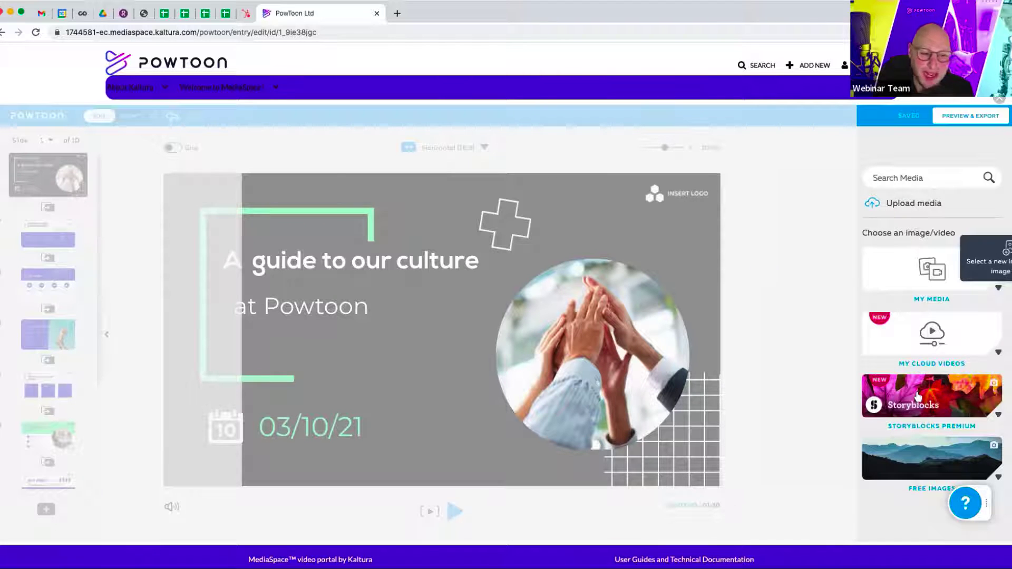
pyautogui.click(918, 397)
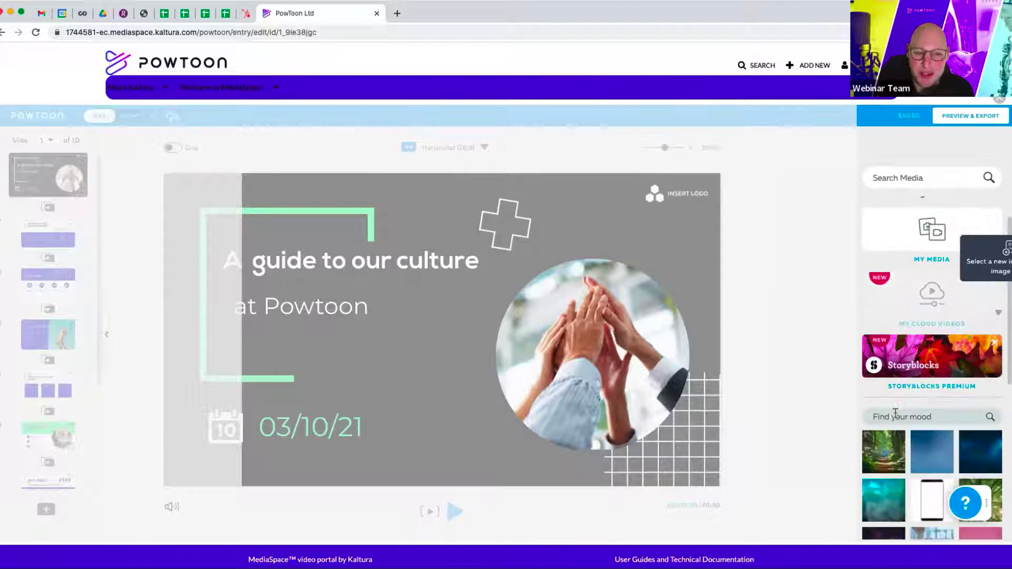
pyautogui.write('culture')
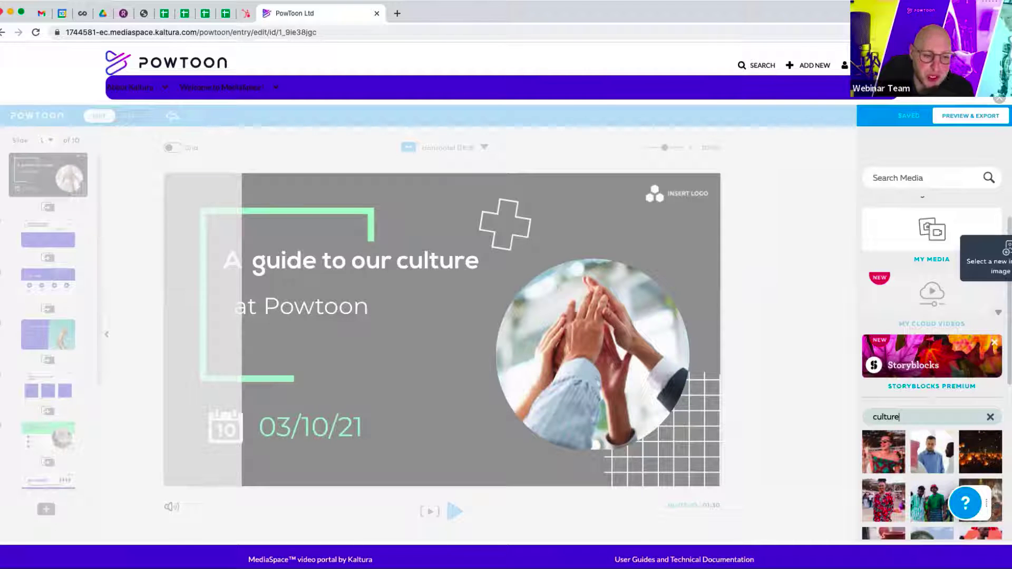
pyautogui.scroll(-3, 958, 395)
pyautogui.scroll(-2, 939, 390)
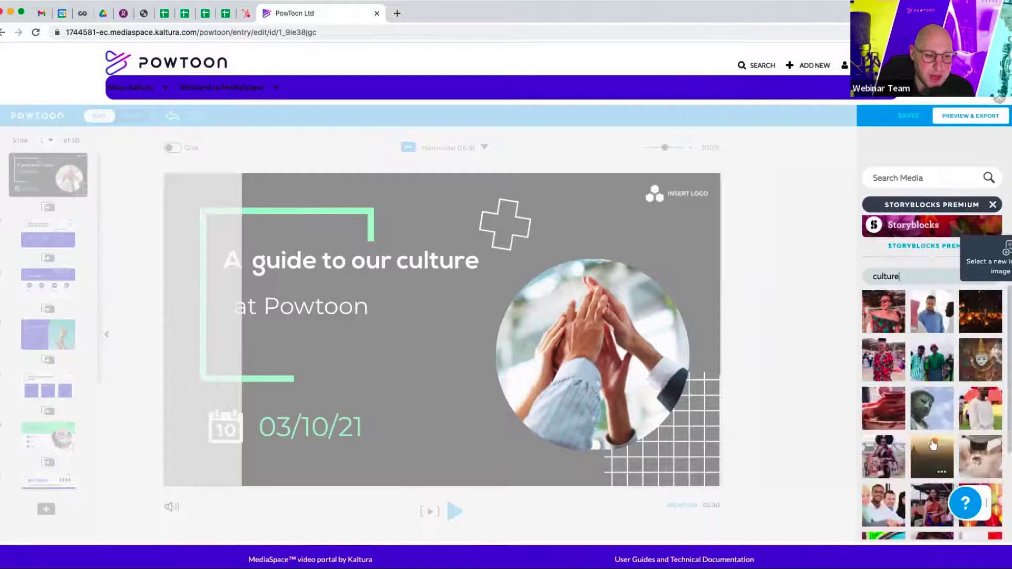
pyautogui.scroll(-1, 920, 387)
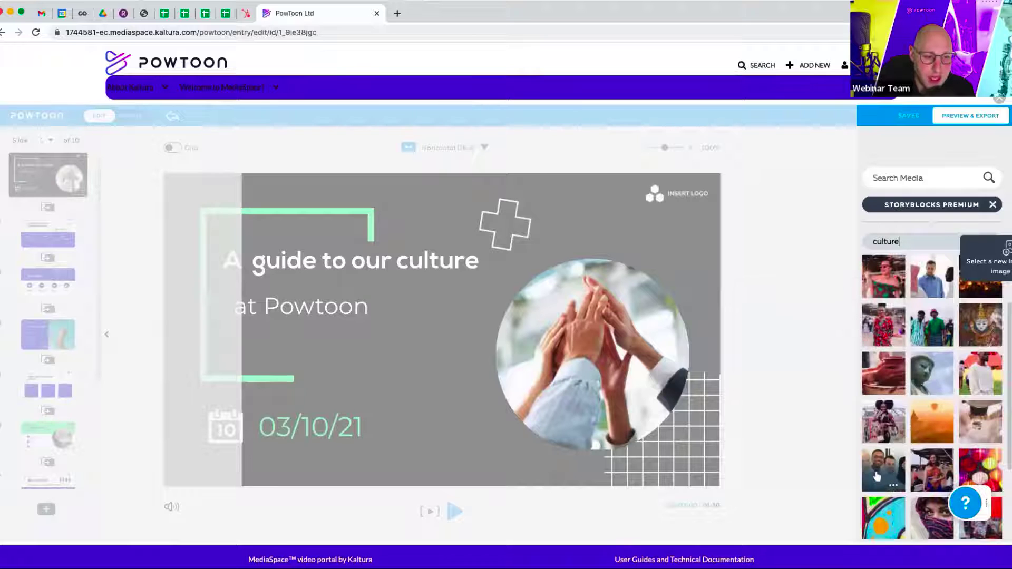
pyautogui.moveTo(883, 470)
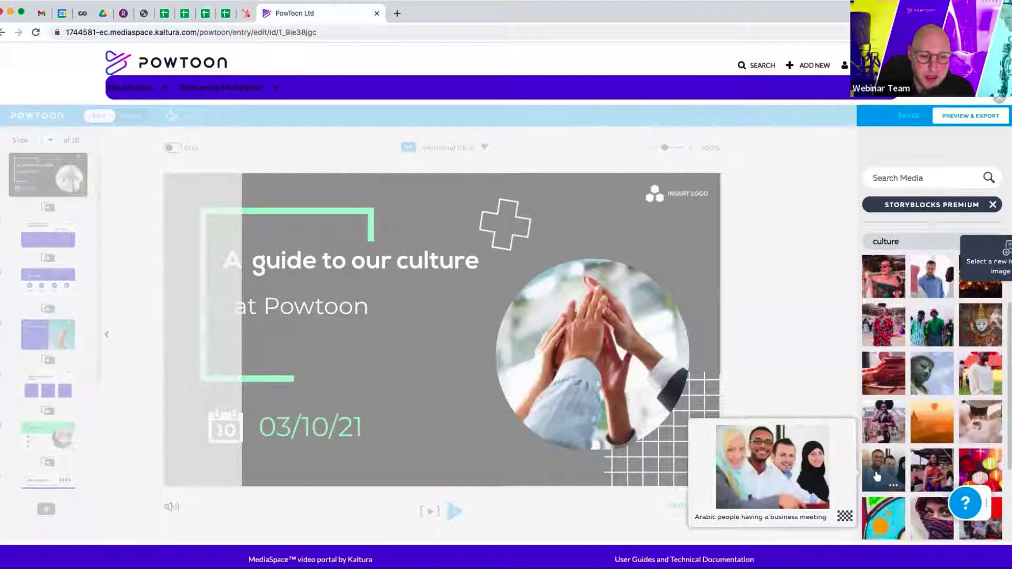
pyautogui.click(876, 475)
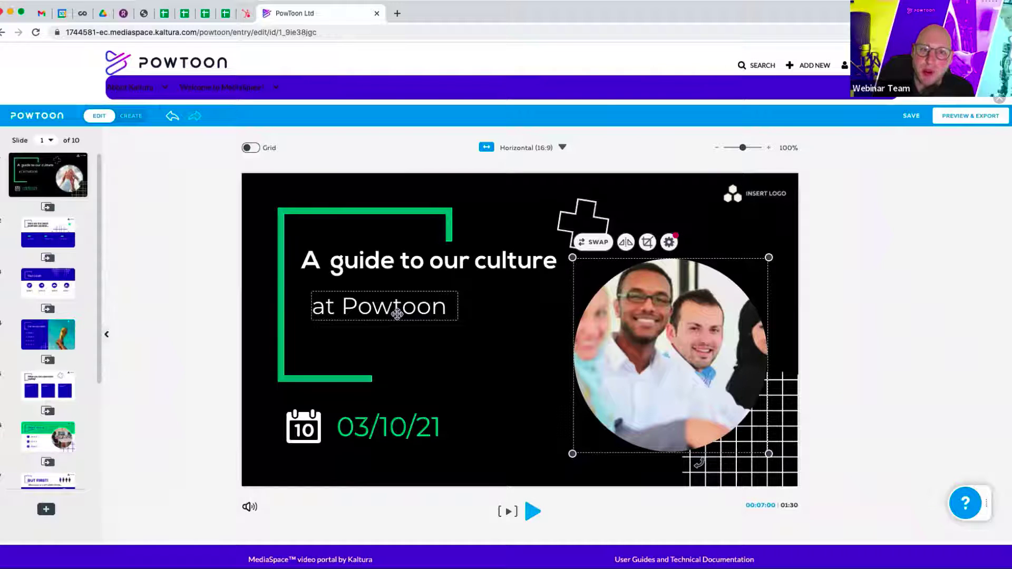
# Align the 'at Powtoon' subtitle with the title's left edge, then move to slide 2.
pyautogui.moveTo(397, 313); pyautogui.dragTo(391, 311)
pyautogui.click(365, 151)
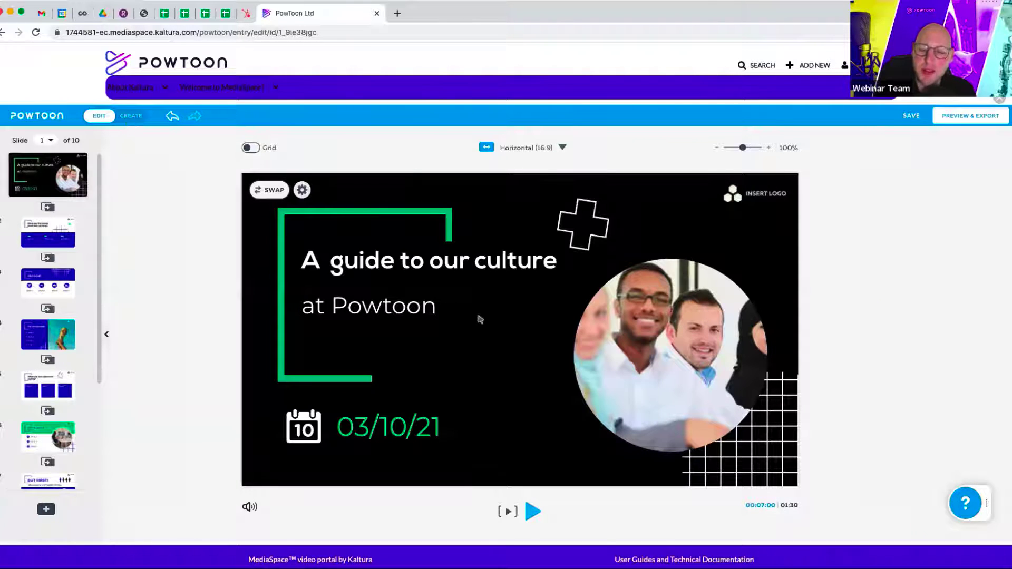
pyautogui.click(34, 234)
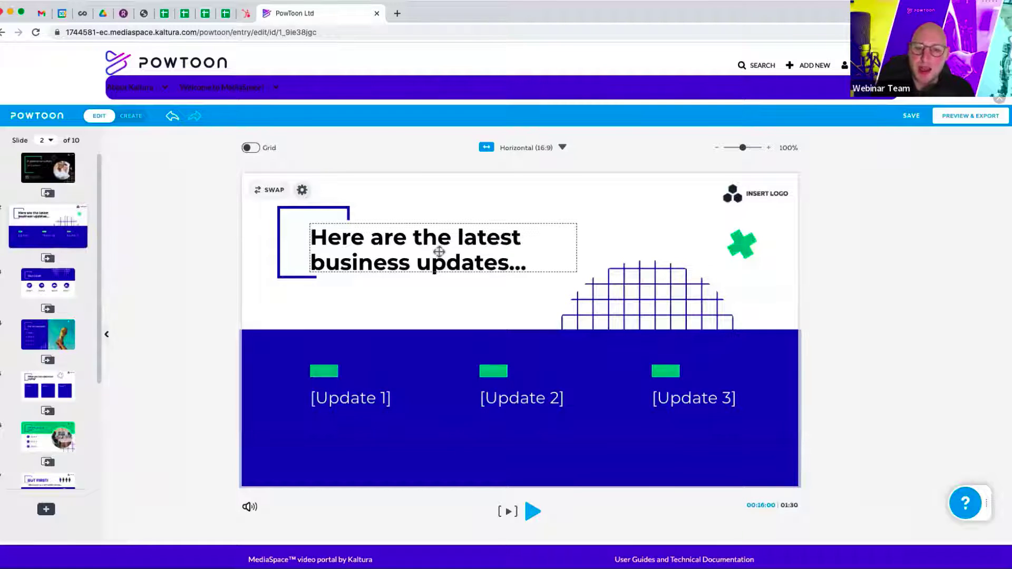
# Change the word 'business' to 'culture' in the slide 2 title.
pyautogui.click(390, 256)
pyautogui.click(469, 253)
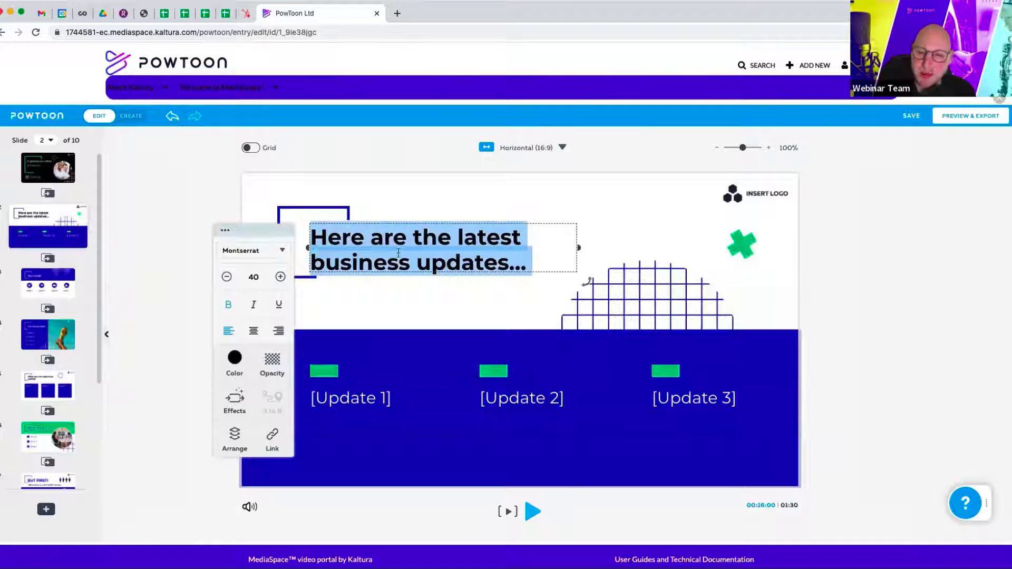
pyautogui.doubleClick(372, 260)
pyautogui.write('c')
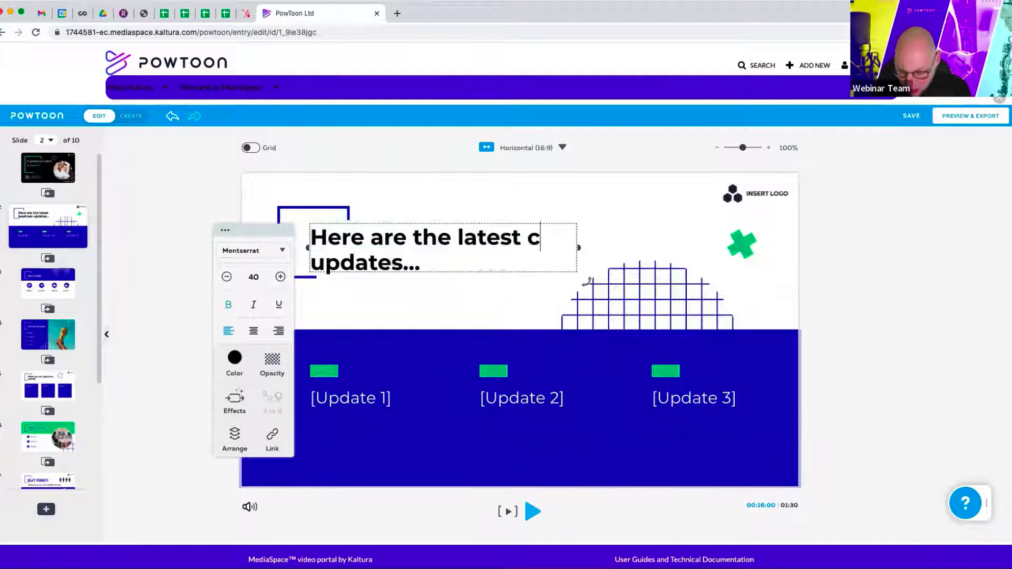
pyautogui.write('ulture')
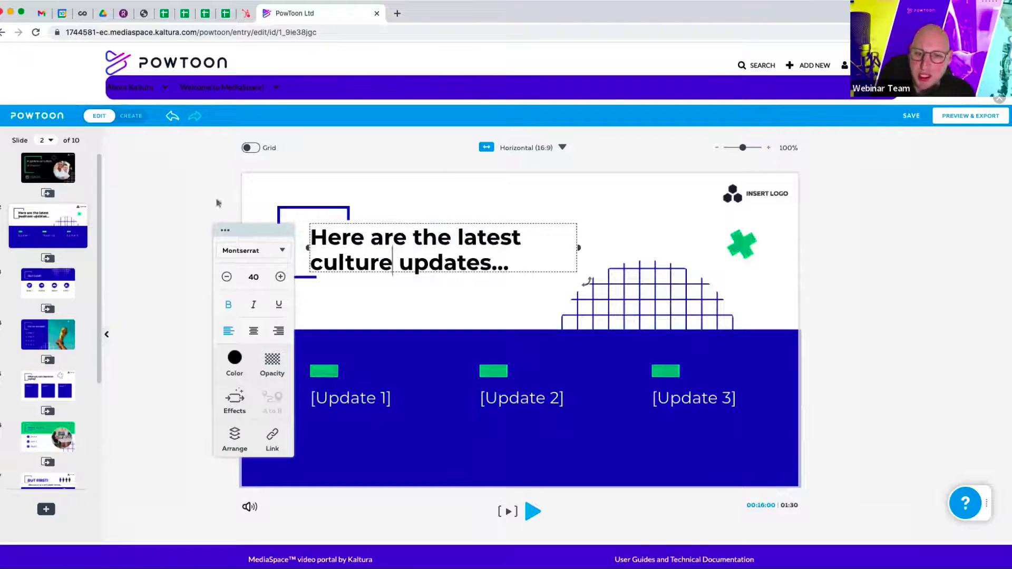
pyautogui.click(200, 204)
pyautogui.click(361, 400)
pyautogui.click(360, 400)
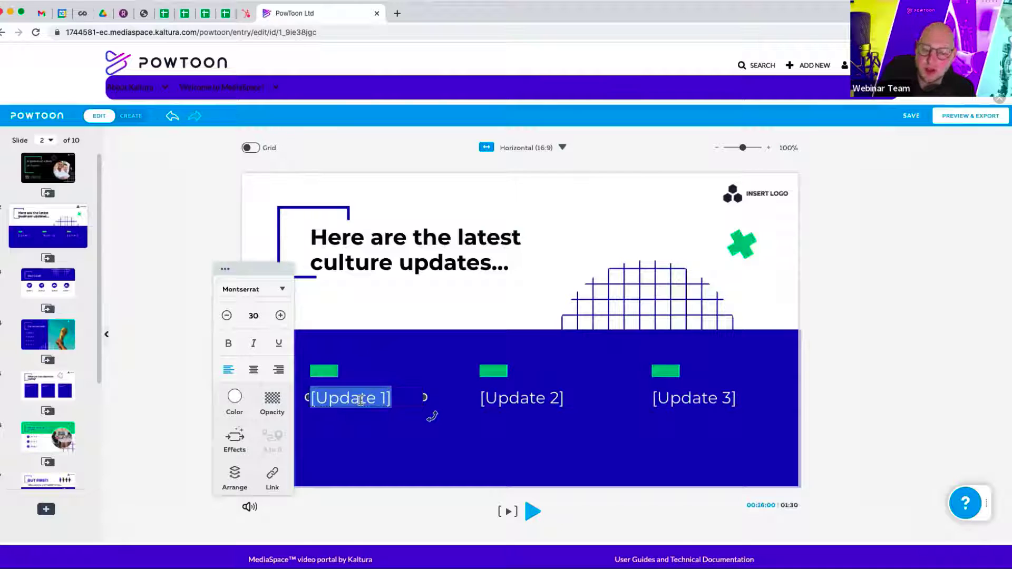
# Make the first update read 'Publishing our Diversity & Inclusion policy', widening its box to three lines.
pyautogui.write('Publi')
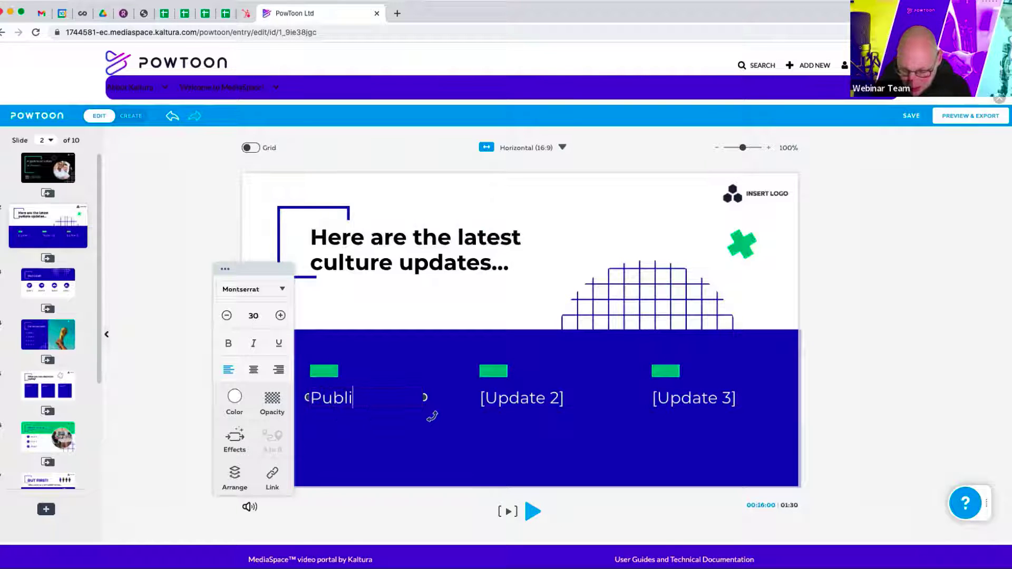
pyautogui.write('sing our')
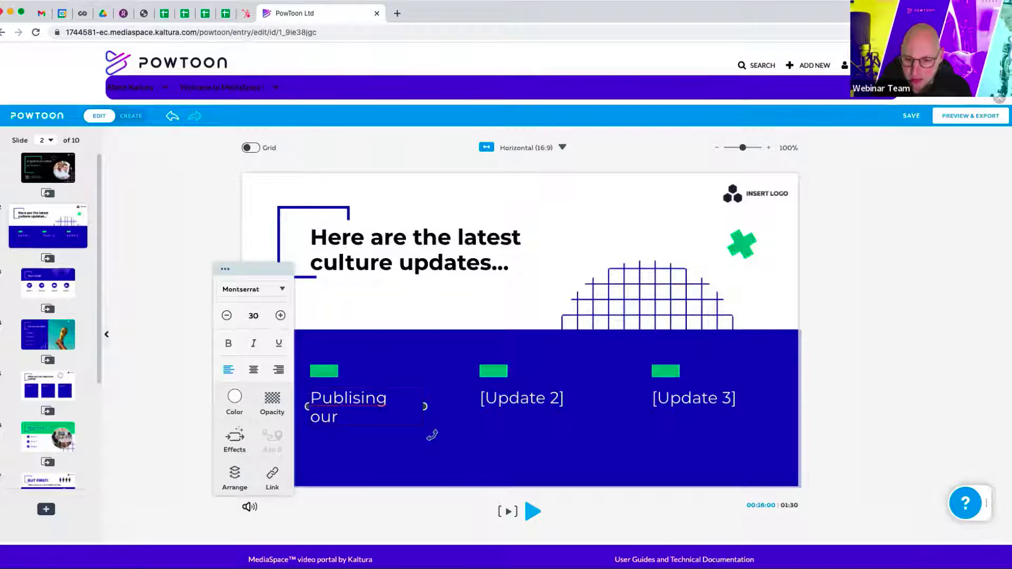
pyautogui.doubleClick(365, 393)
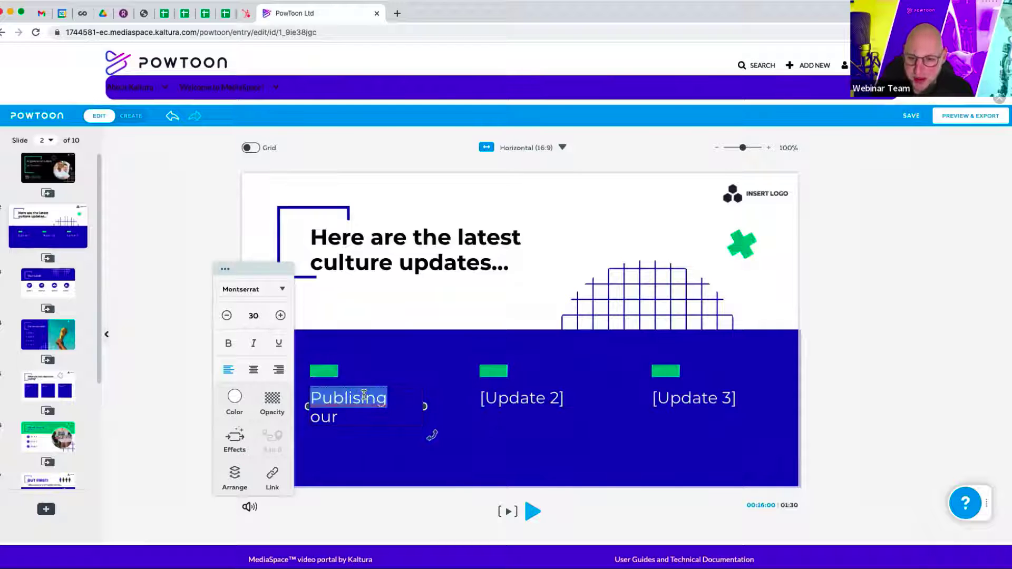
pyautogui.write('Publish')
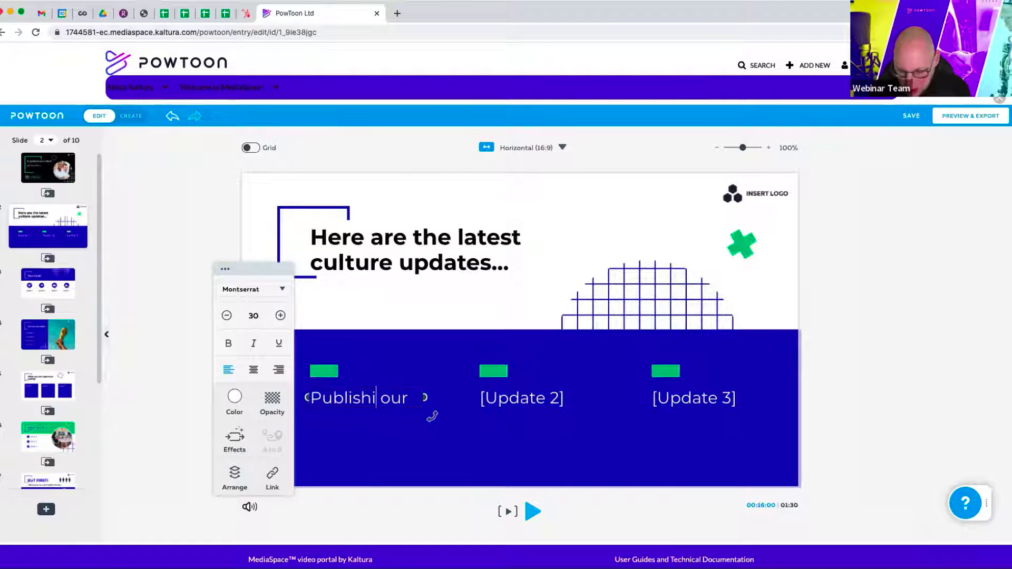
pyautogui.write('ing')
pyautogui.click(378, 415)
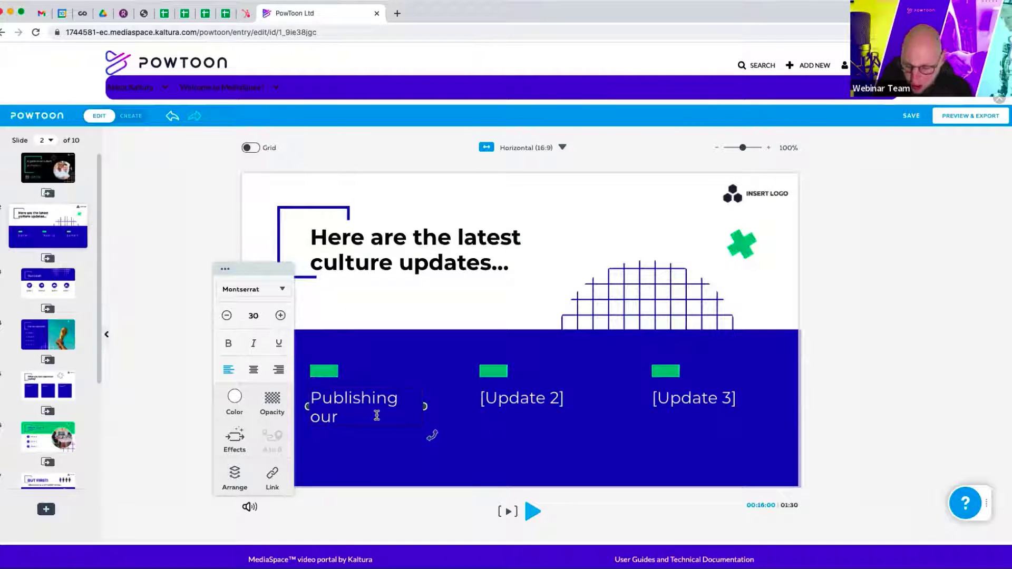
pyautogui.write('Diversity')
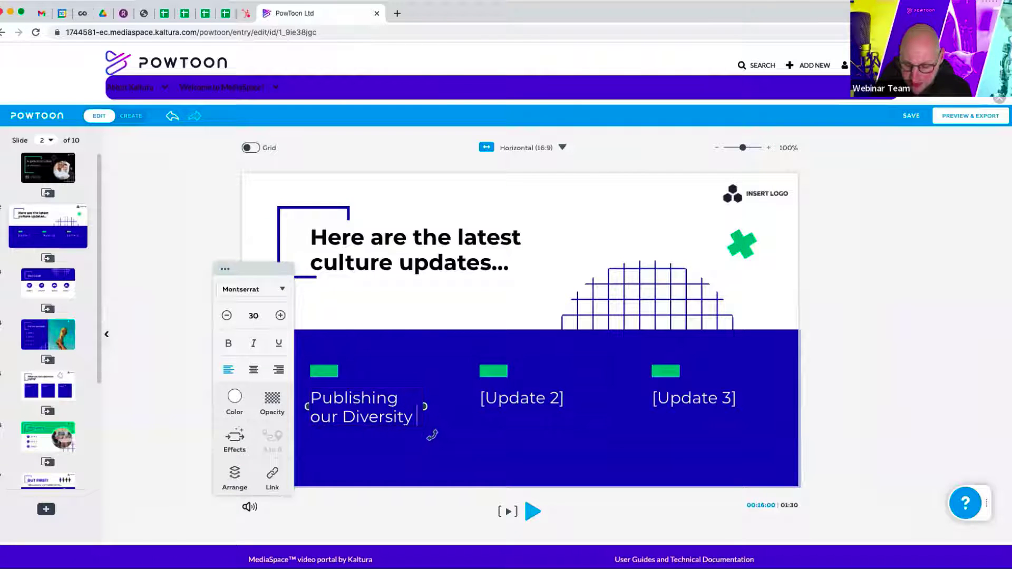
pyautogui.write(' & Inclusio')
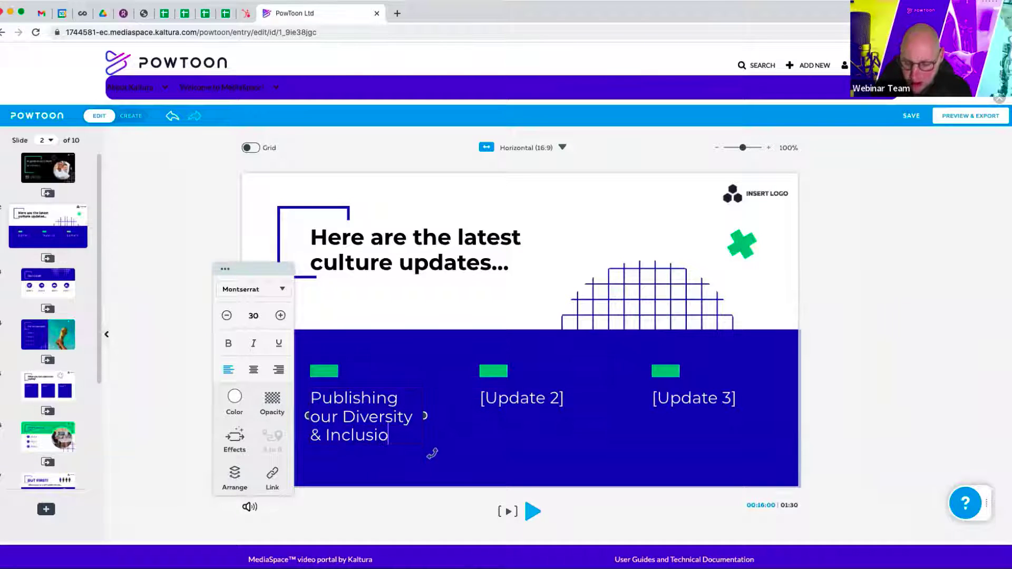
pyautogui.write('n policy')
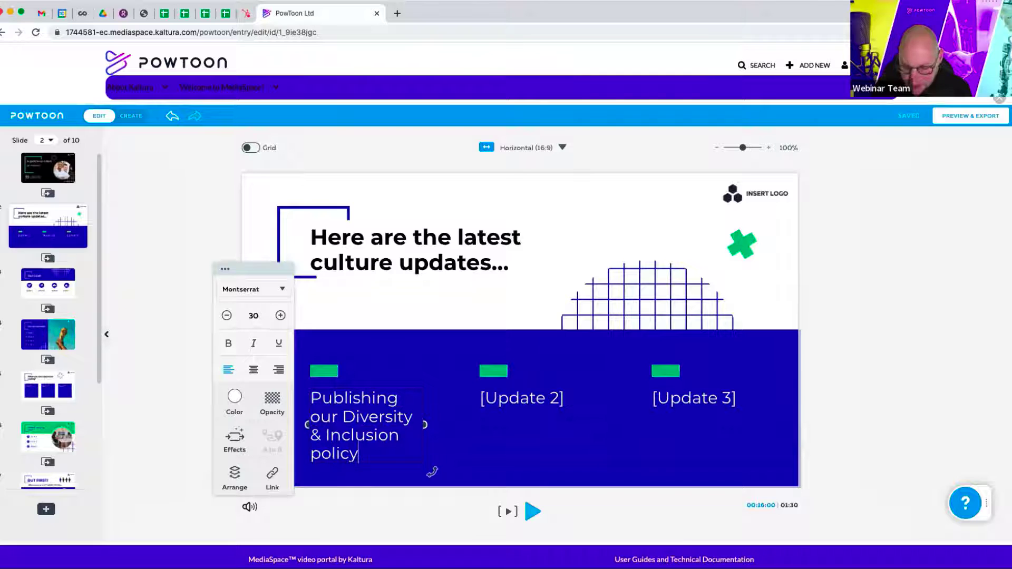
pyautogui.moveTo(427, 424); pyautogui.dragTo(465, 420)
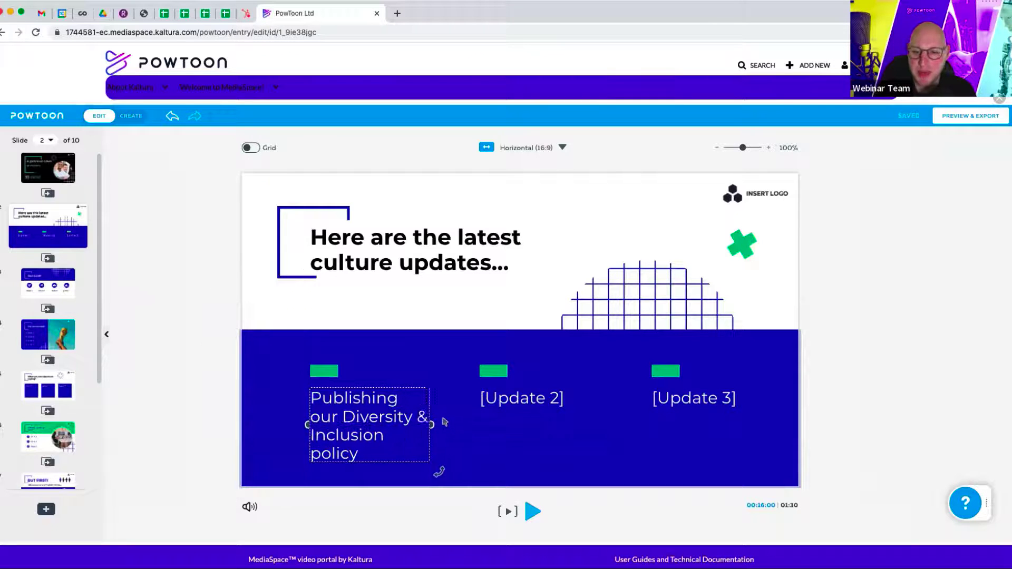
pyautogui.click(161, 406)
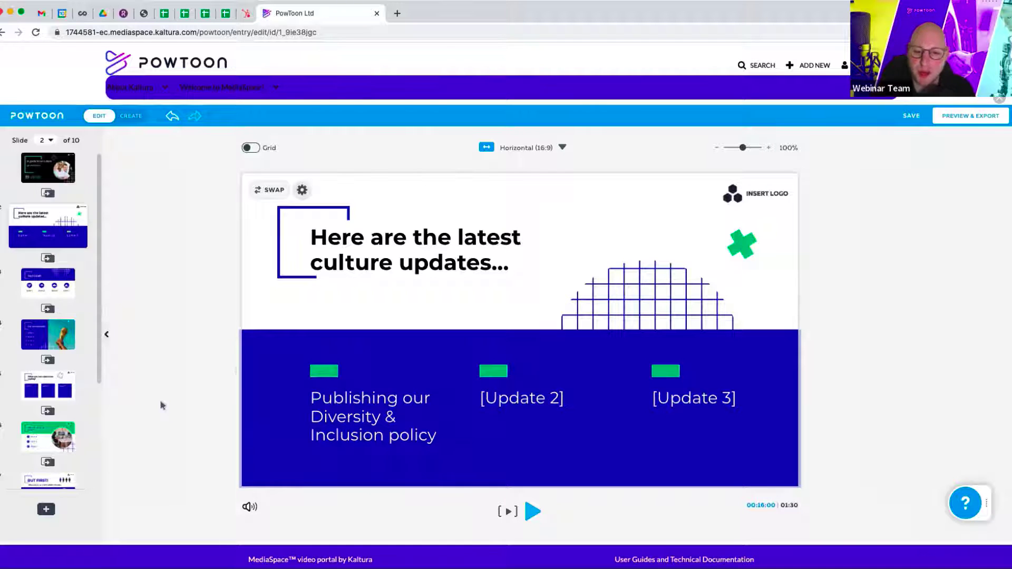
pyautogui.click(347, 402)
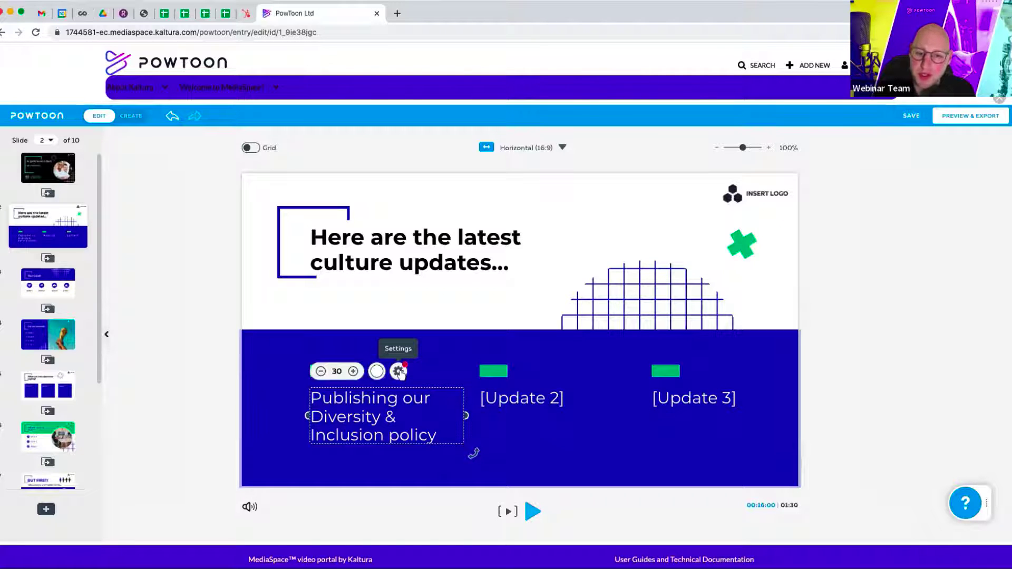
pyautogui.click(399, 371)
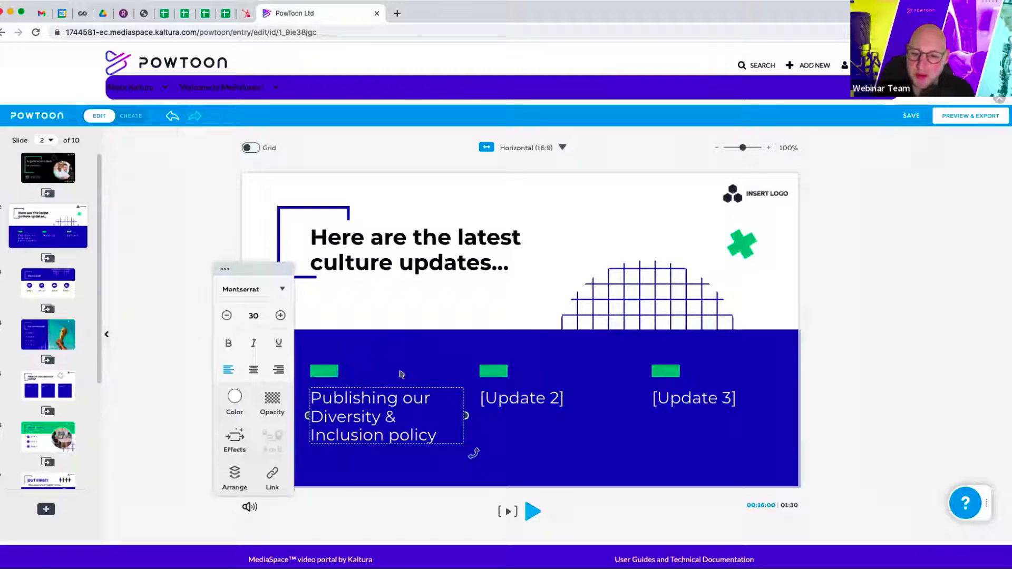
pyautogui.click(253, 289)
pyautogui.scroll(-3, 285, 411)
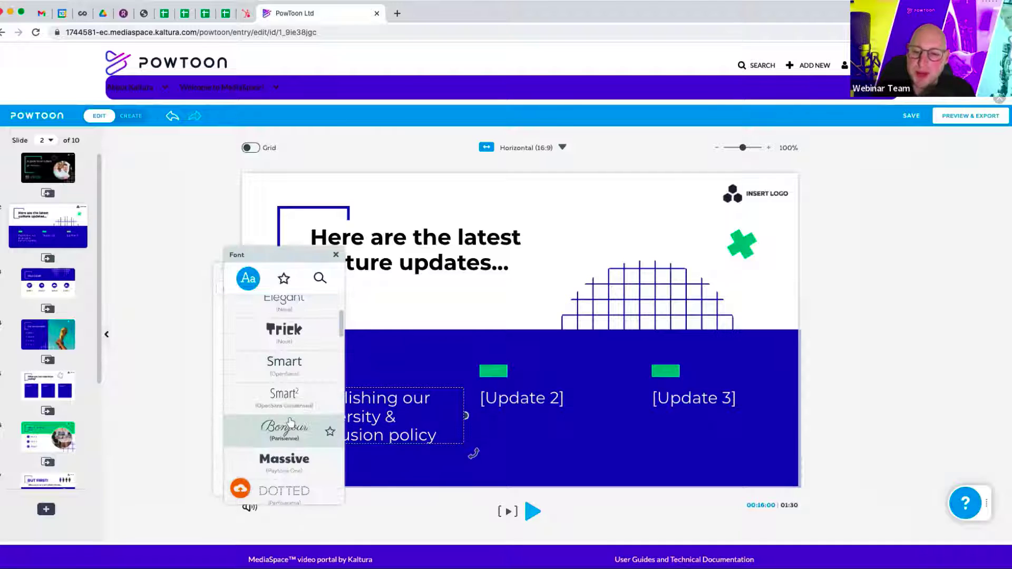
pyautogui.scroll(3, 291, 422)
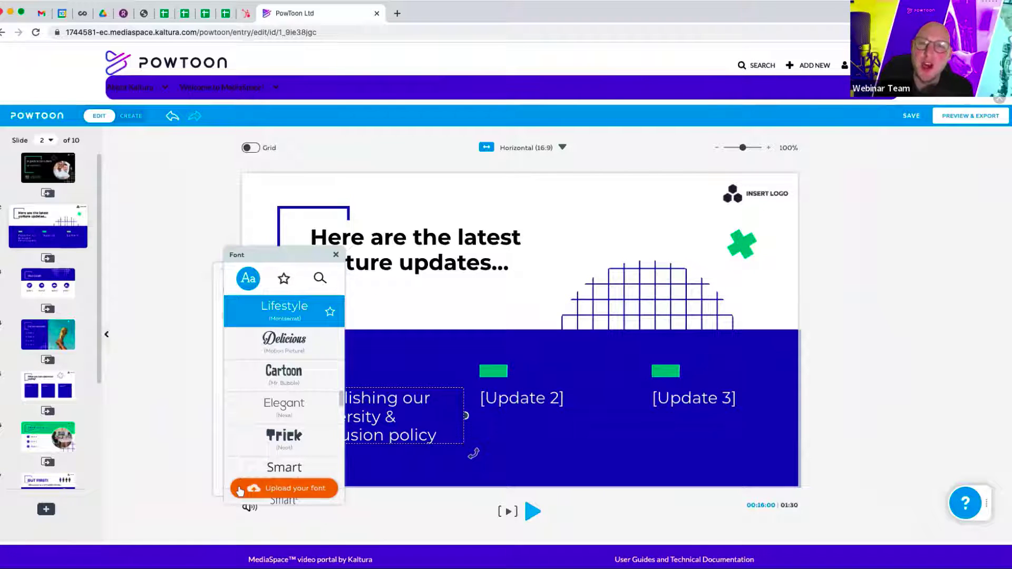
pyautogui.click(239, 491)
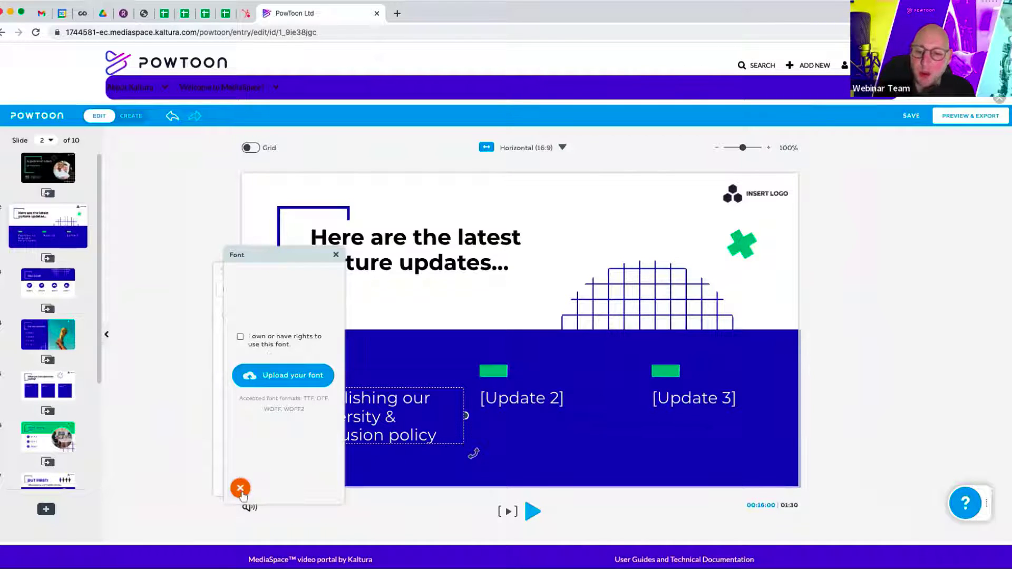
pyautogui.click(335, 255)
pyautogui.click(247, 291)
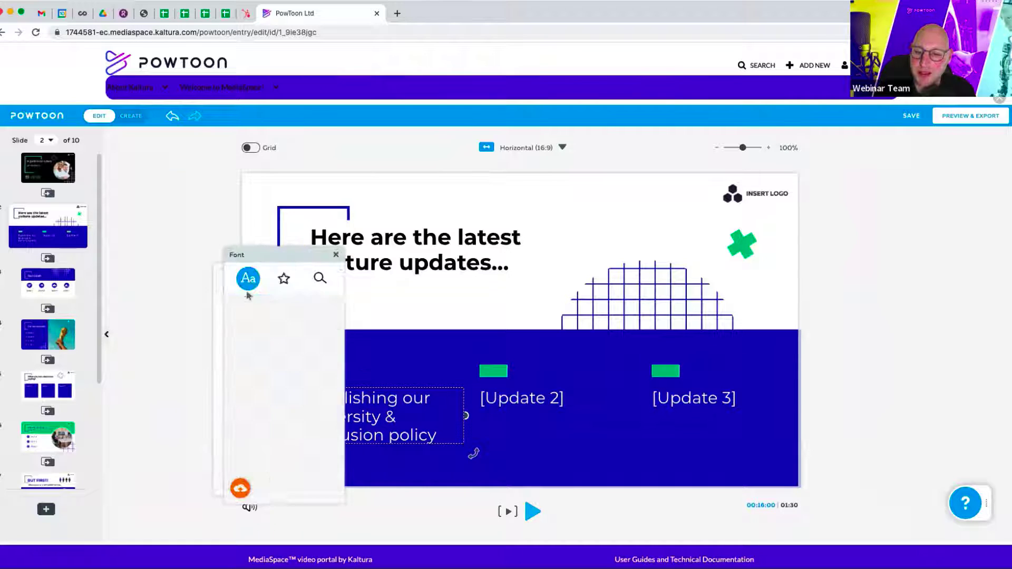
pyautogui.click(287, 281)
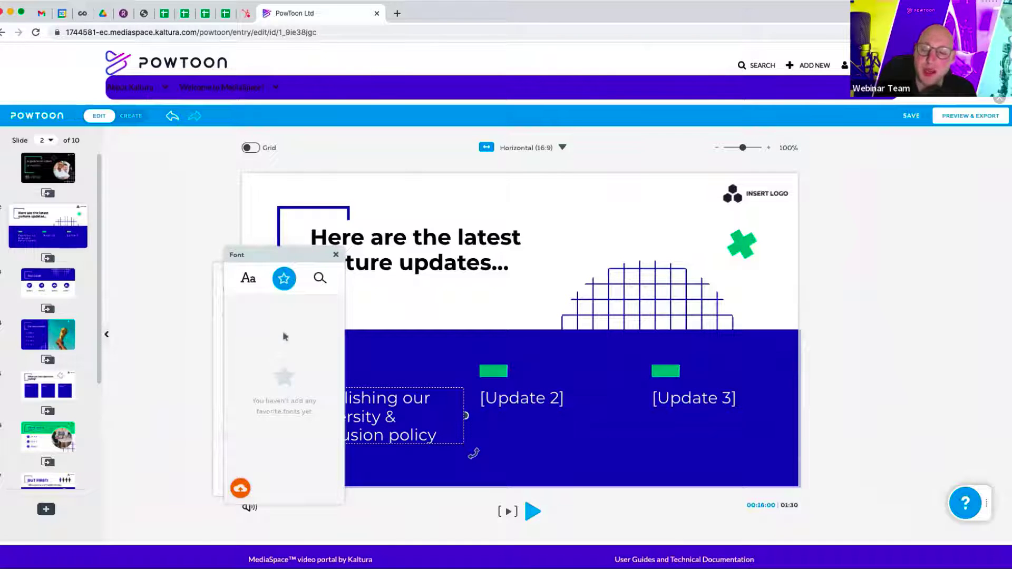
pyautogui.click(249, 277)
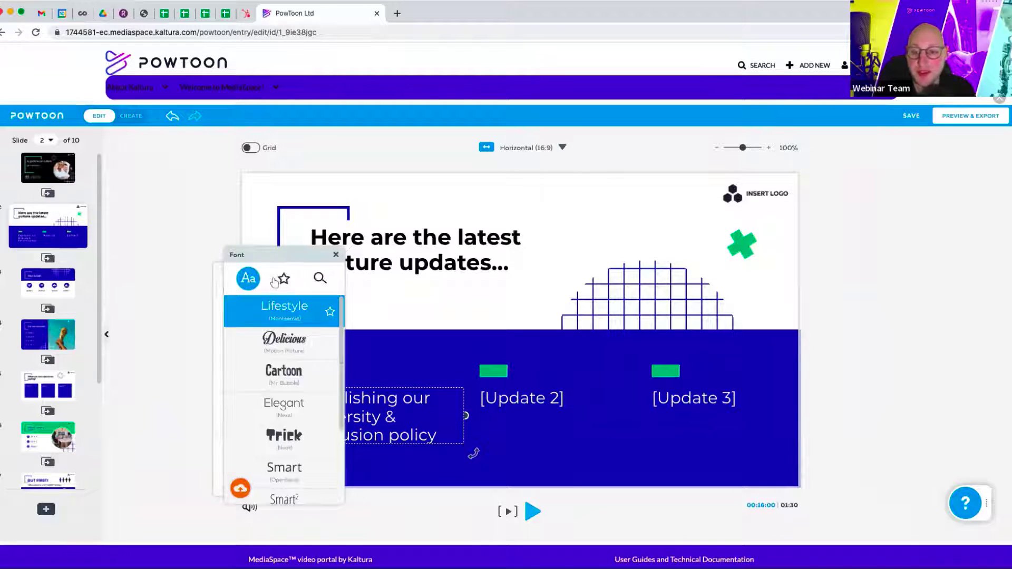
pyautogui.click(284, 279)
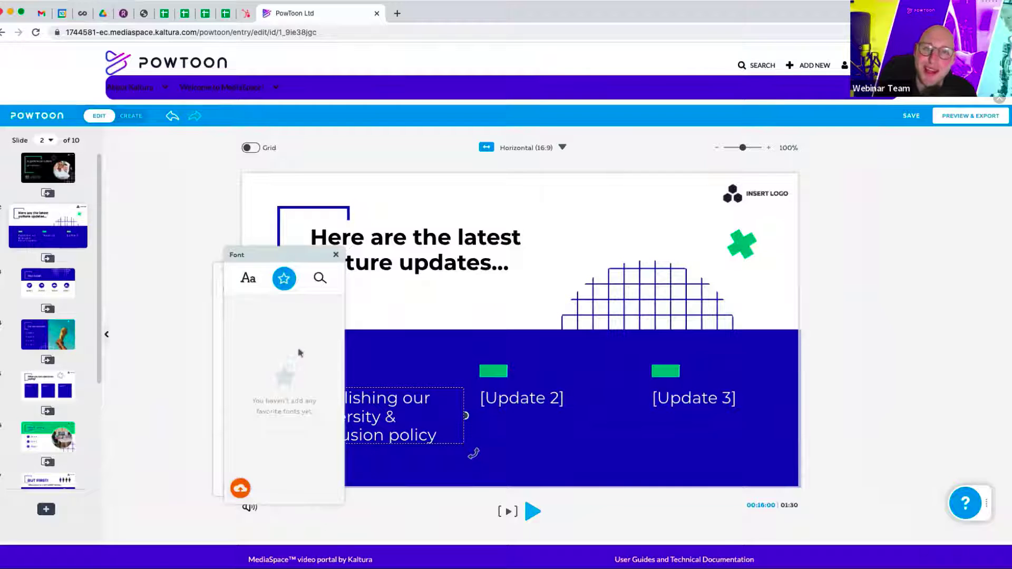
pyautogui.click(248, 278)
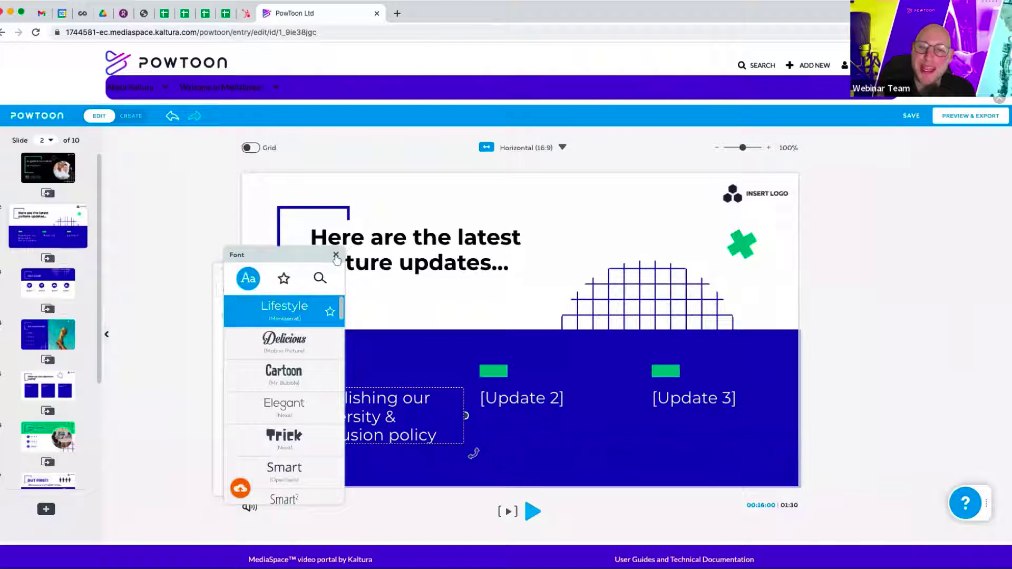
pyautogui.click(336, 255)
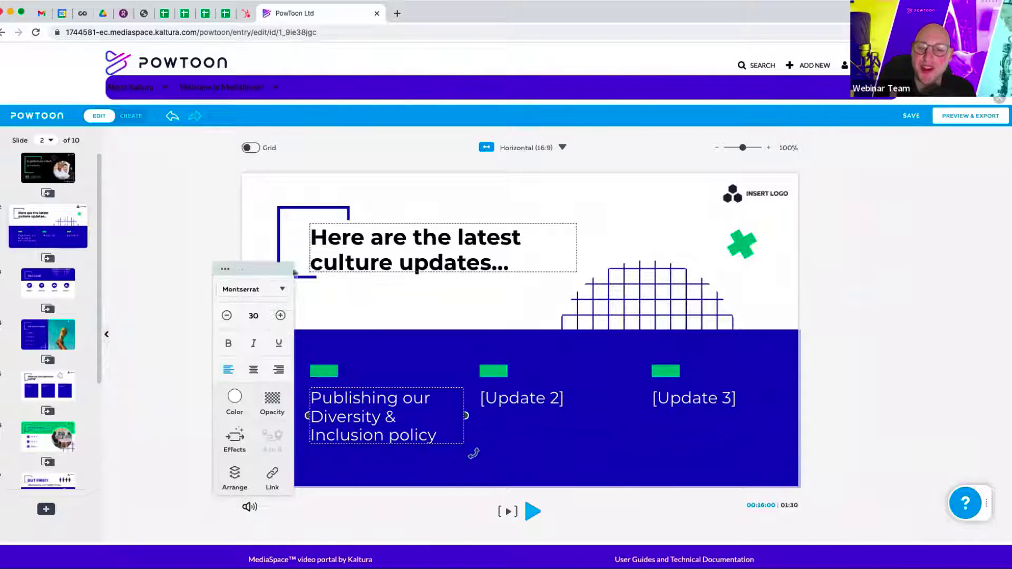
pyautogui.click(174, 249)
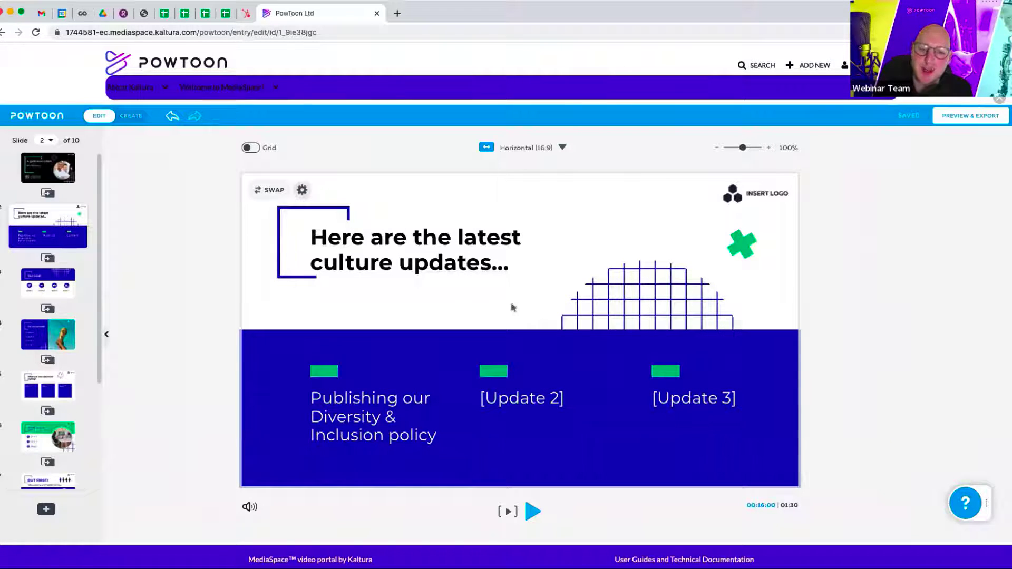
# Replace the [Update 2] and [Update 3] placeholders with 'Test text' and 'Text text'.
pyautogui.click(519, 405)
pyautogui.click(520, 403)
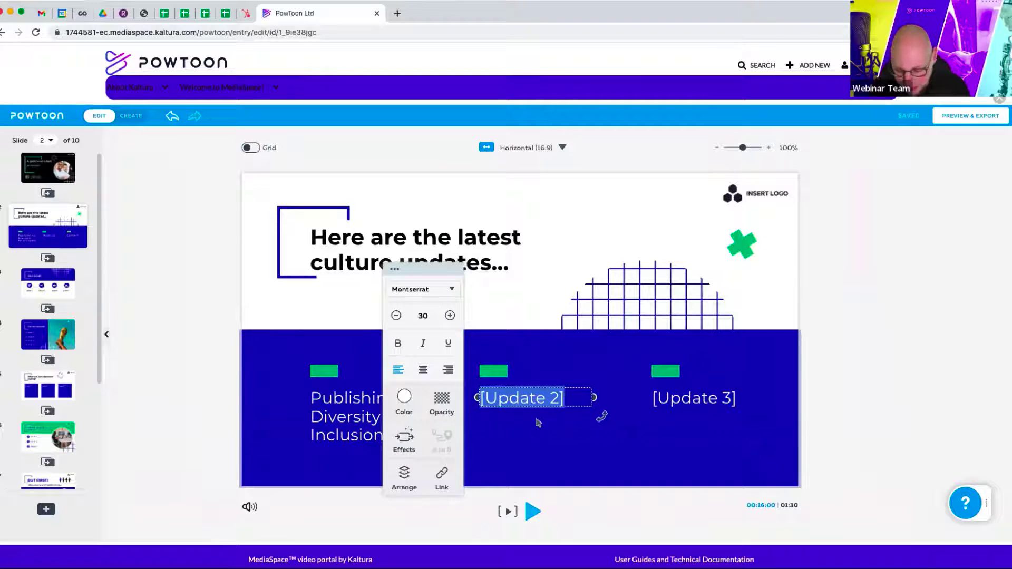
pyautogui.write('Te')
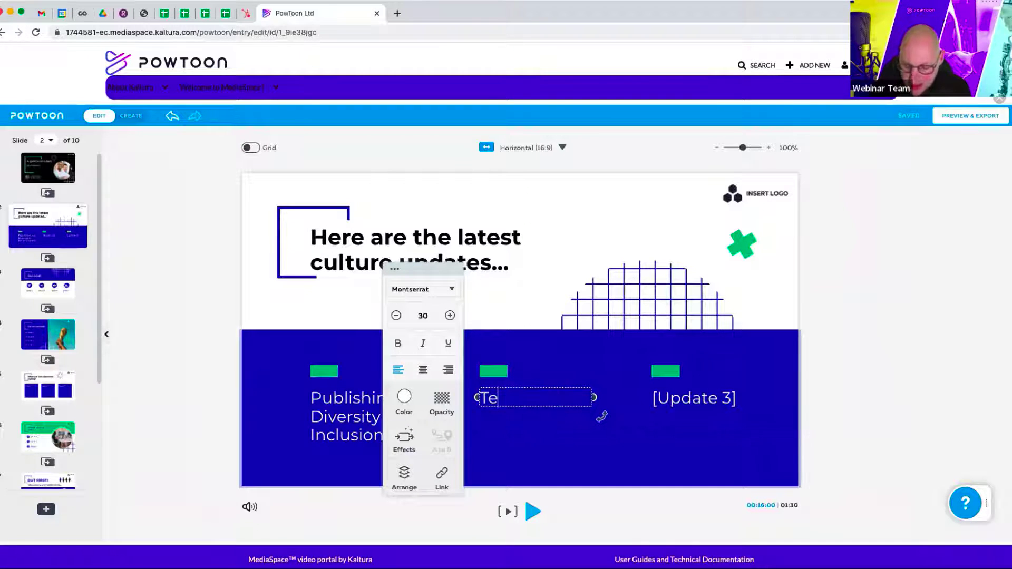
pyautogui.write('st text')
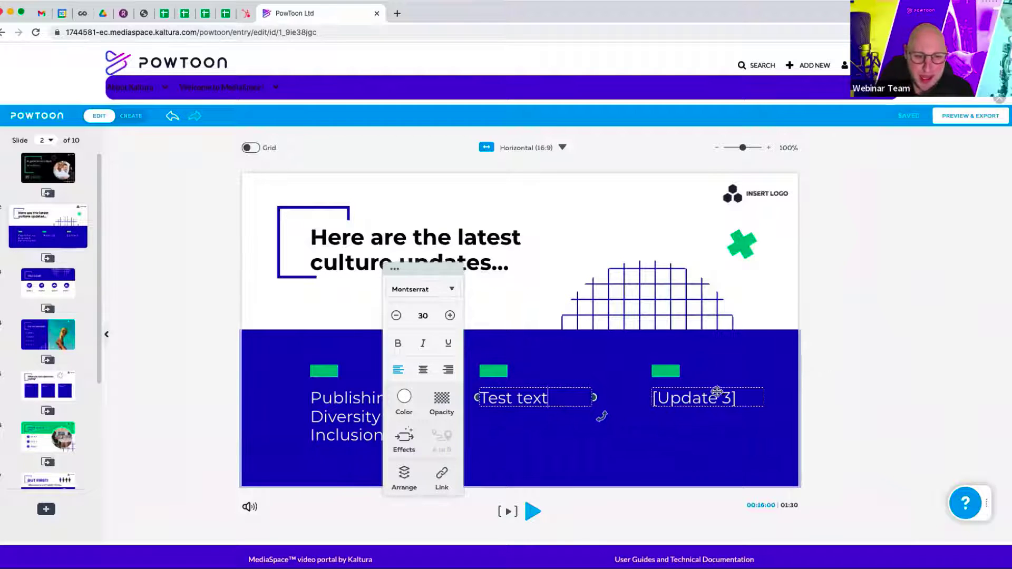
pyautogui.click(717, 393)
pyautogui.doubleClick(717, 392)
pyautogui.write('Text ')
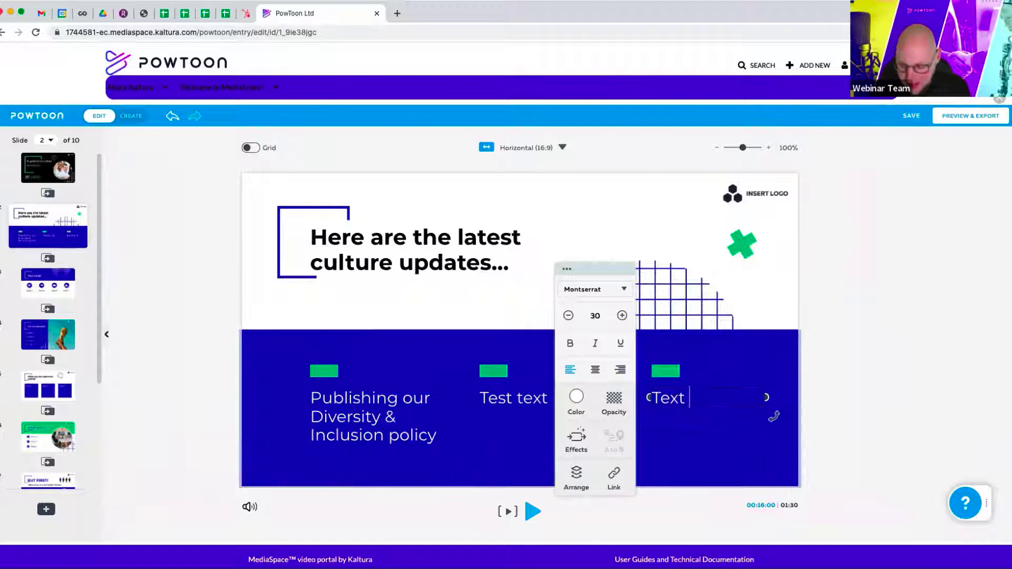
pyautogui.write('est')
pyautogui.press('BackSpace')
pyautogui.press('BackSpace')
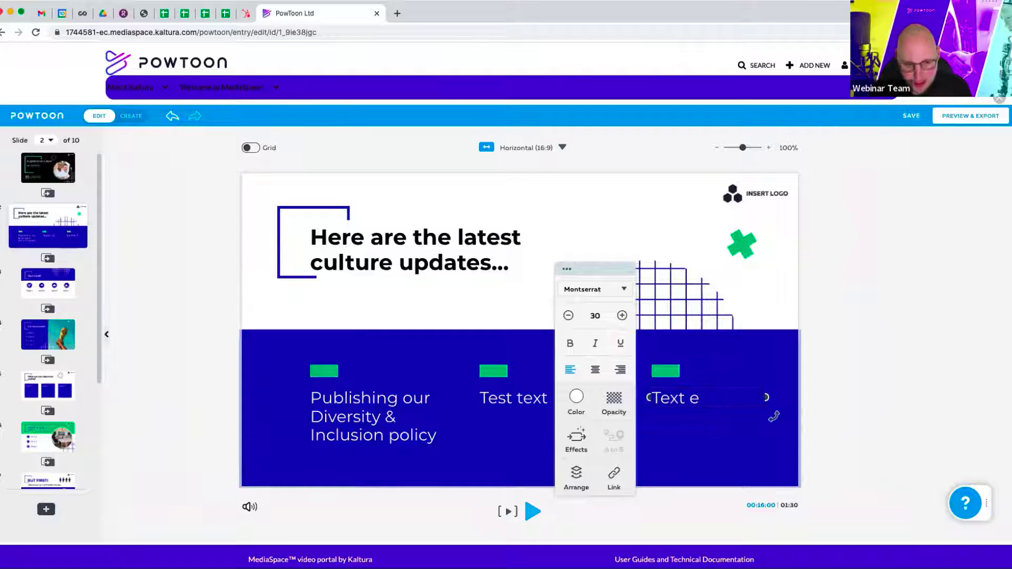
pyautogui.write('text')
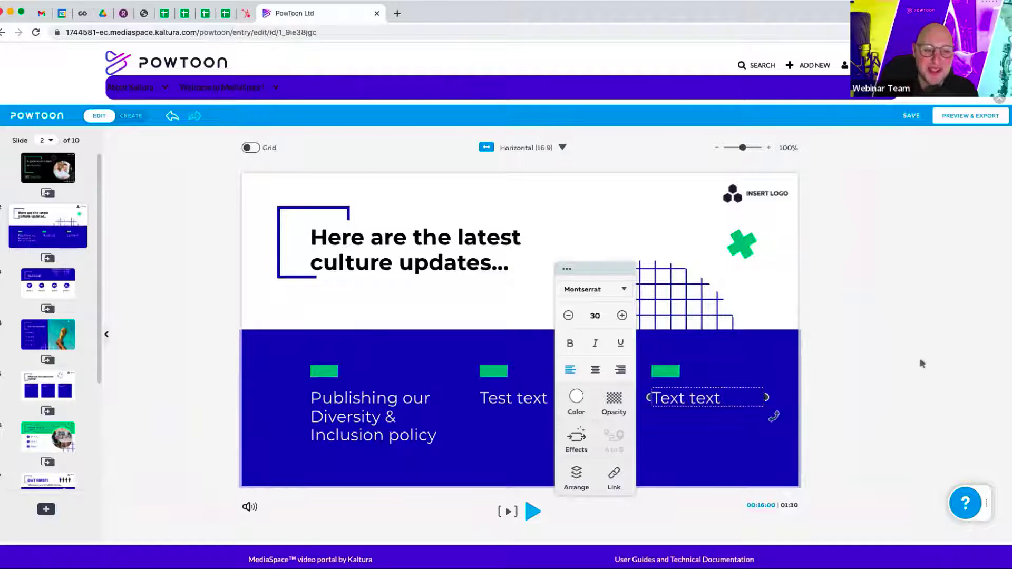
pyautogui.click(713, 329)
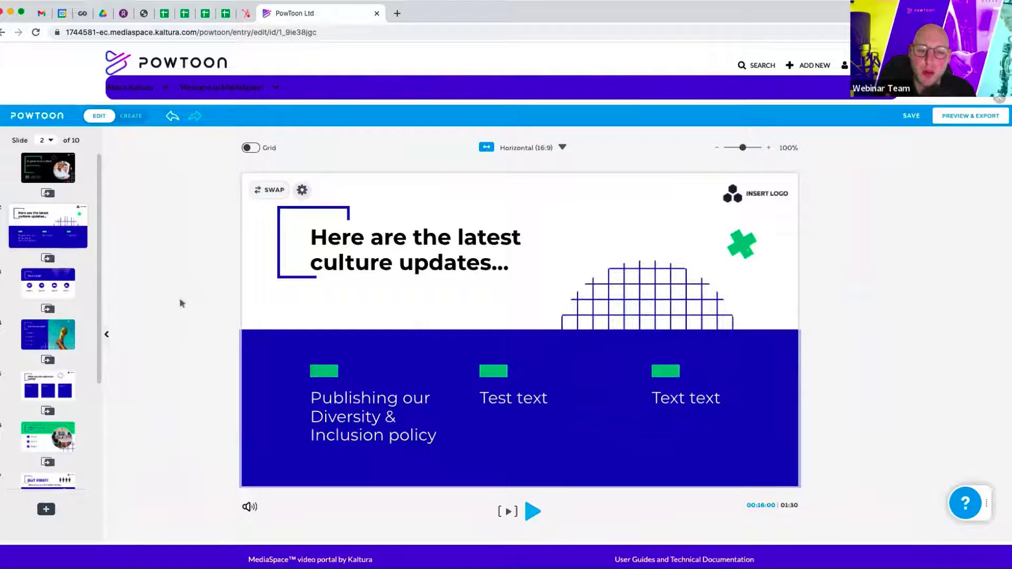
pyautogui.click(125, 119)
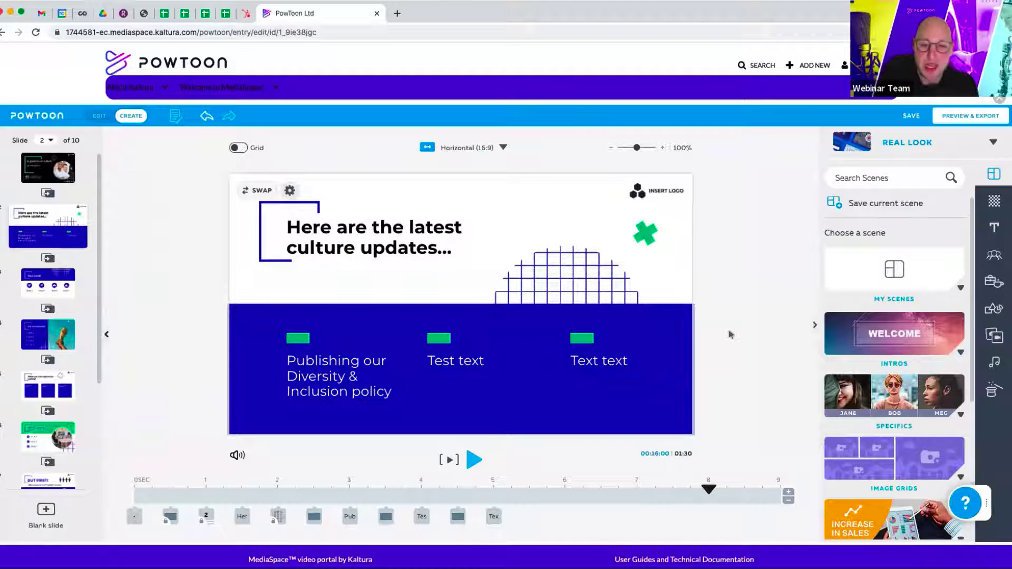
pyautogui.click(647, 236)
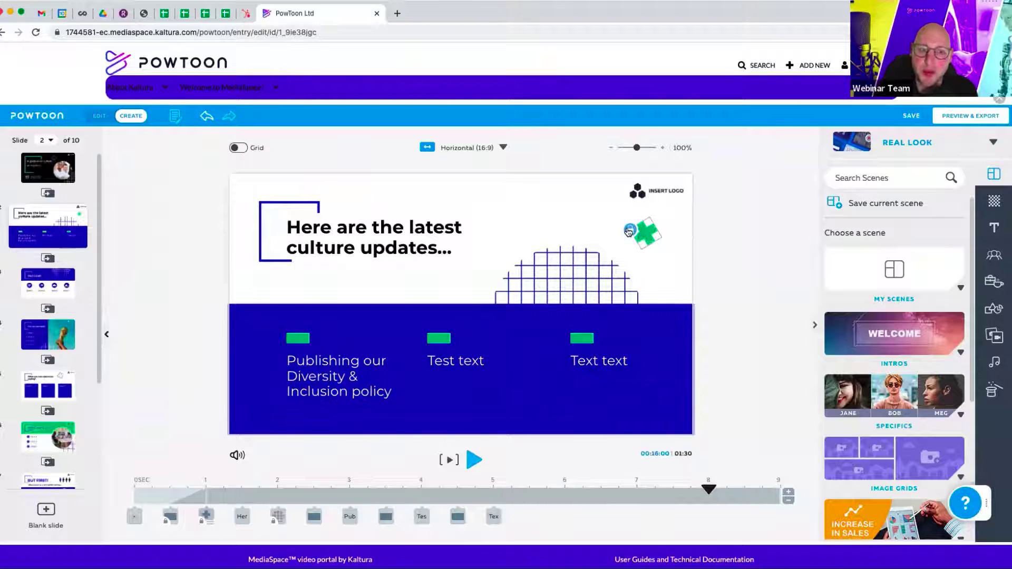
pyautogui.click(616, 266)
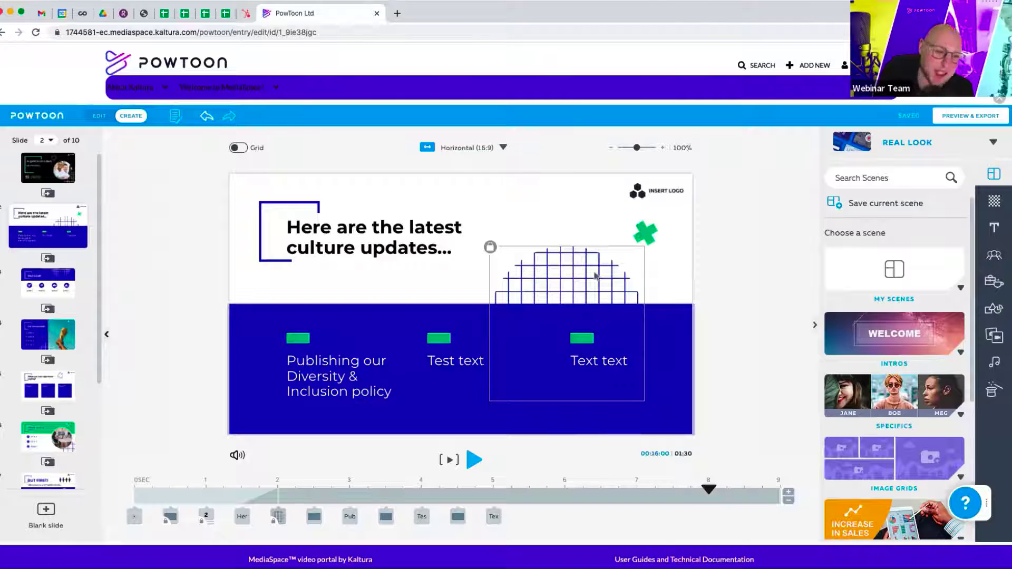
# Nudge the slide 2 heading slightly down and to the right.
pyautogui.click(644, 233)
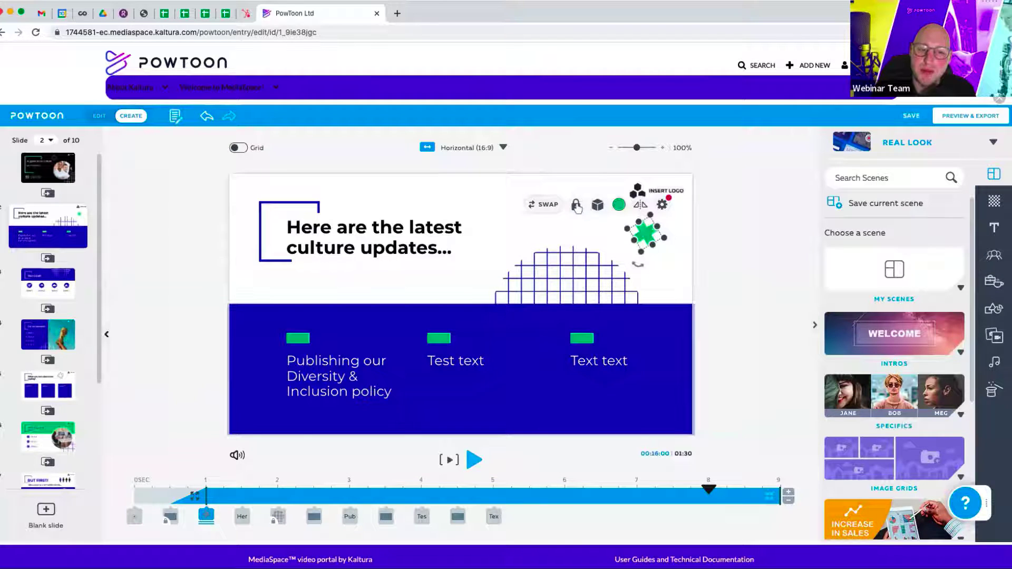
pyautogui.click(576, 204)
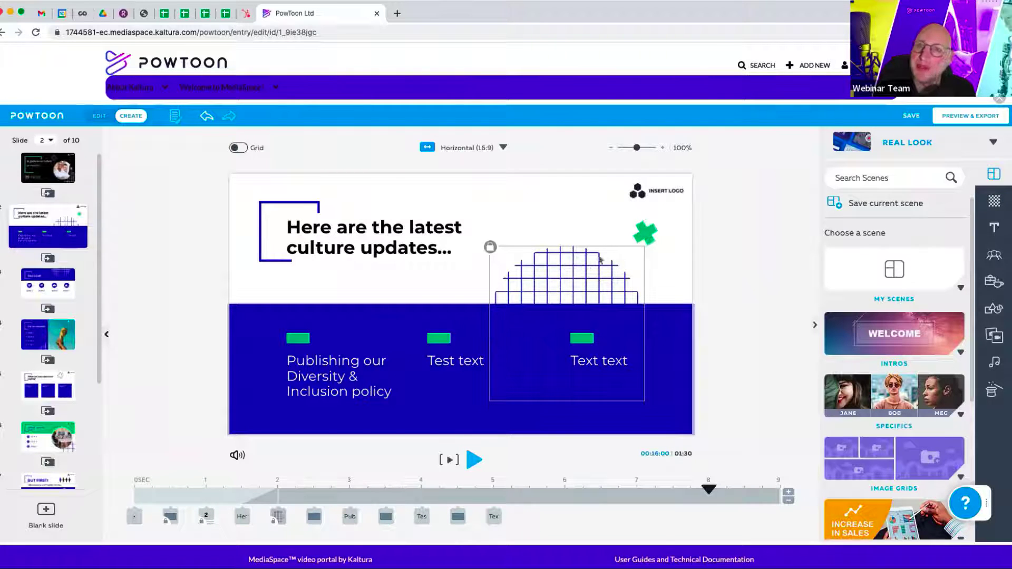
pyautogui.moveTo(417, 242)
pyautogui.mouseDown()
pyautogui.moveTo(425, 261)
pyautogui.moveTo(421, 242)
pyautogui.mouseUp()
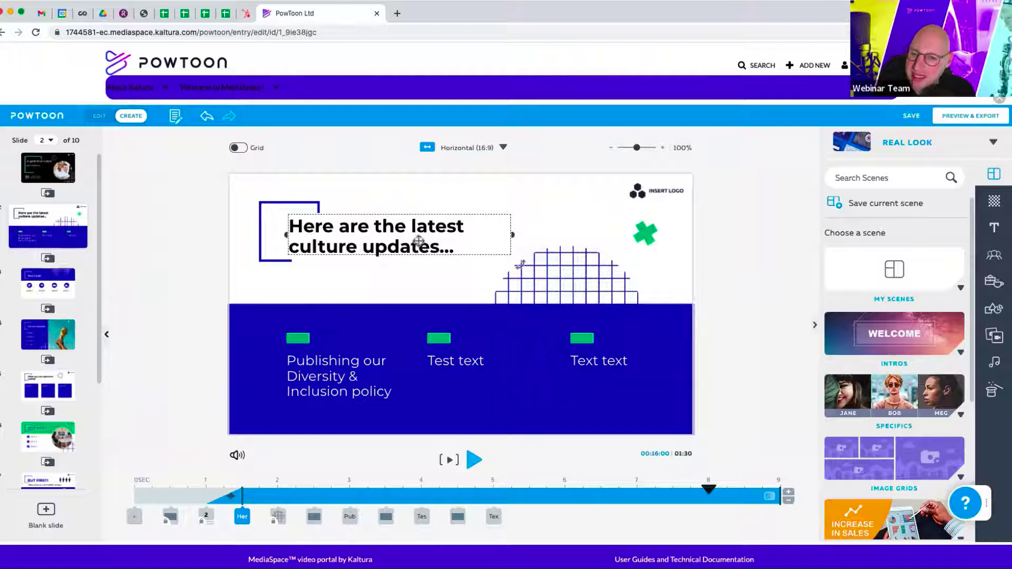
pyautogui.moveTo(421, 242); pyautogui.dragTo(419, 243)
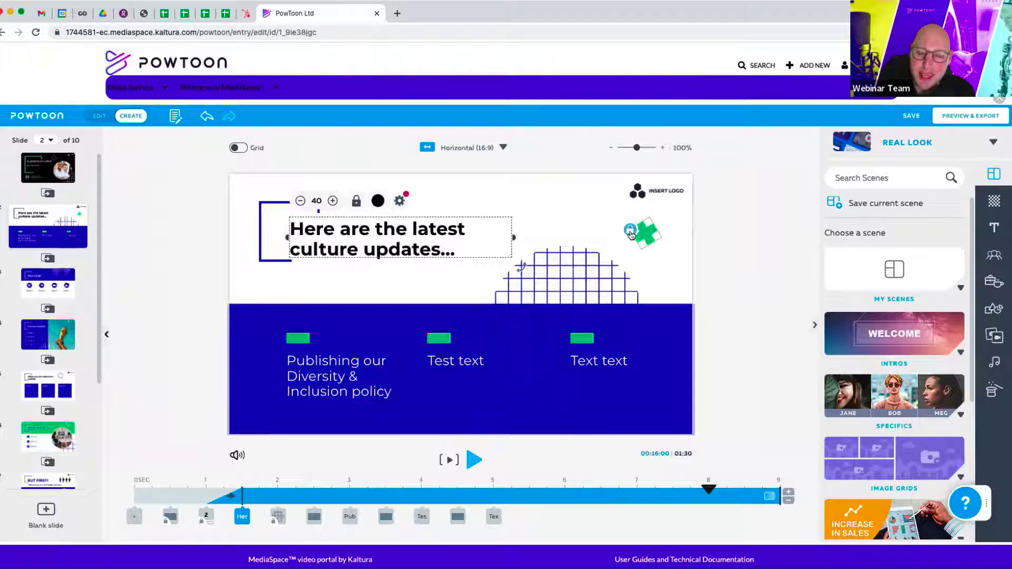
# Delete the green cross and the grid graphic from slide 2.
pyautogui.click(631, 235)
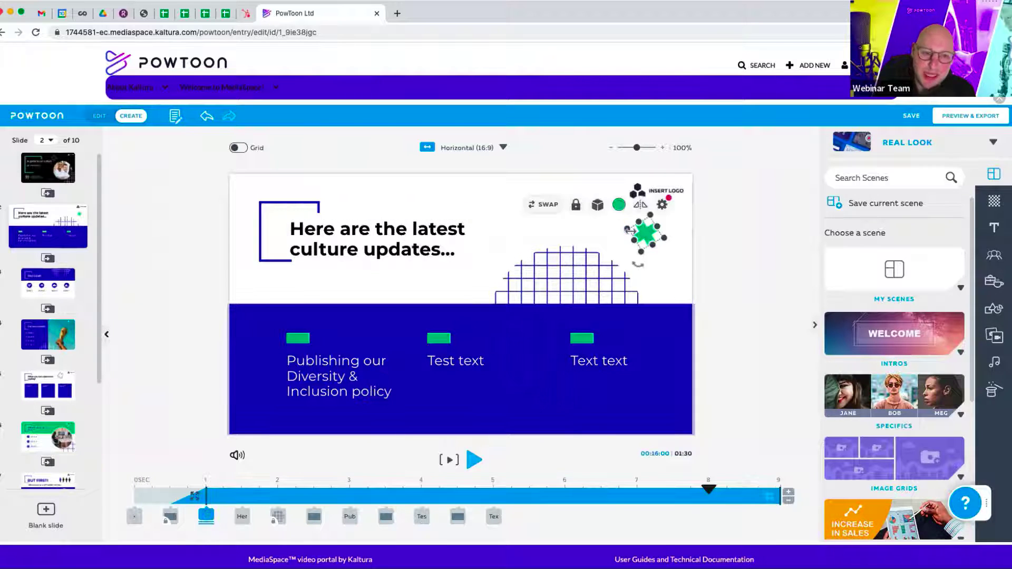
pyautogui.click(576, 206)
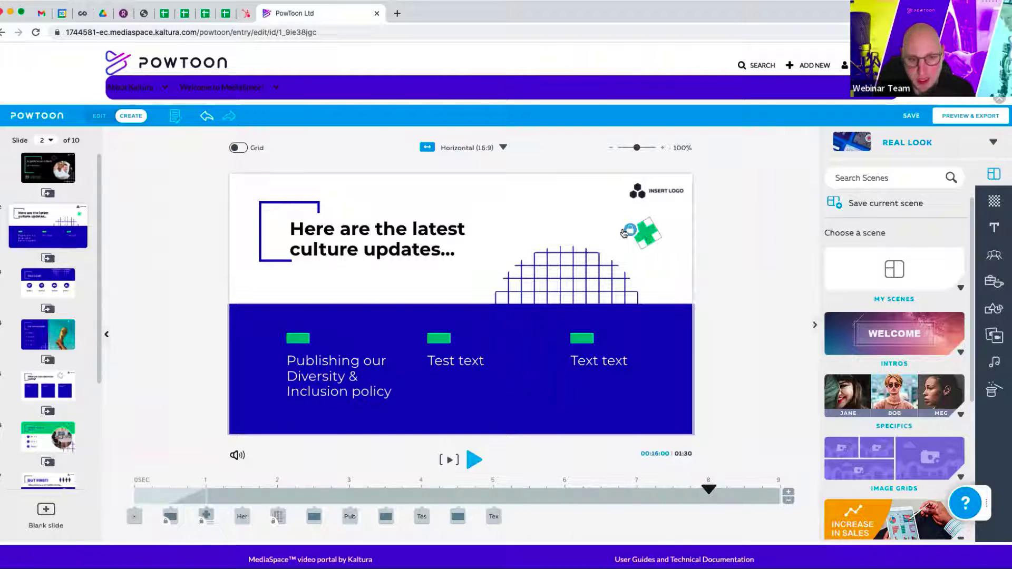
pyautogui.click(624, 233)
pyautogui.press('Delete')
pyautogui.click(560, 270)
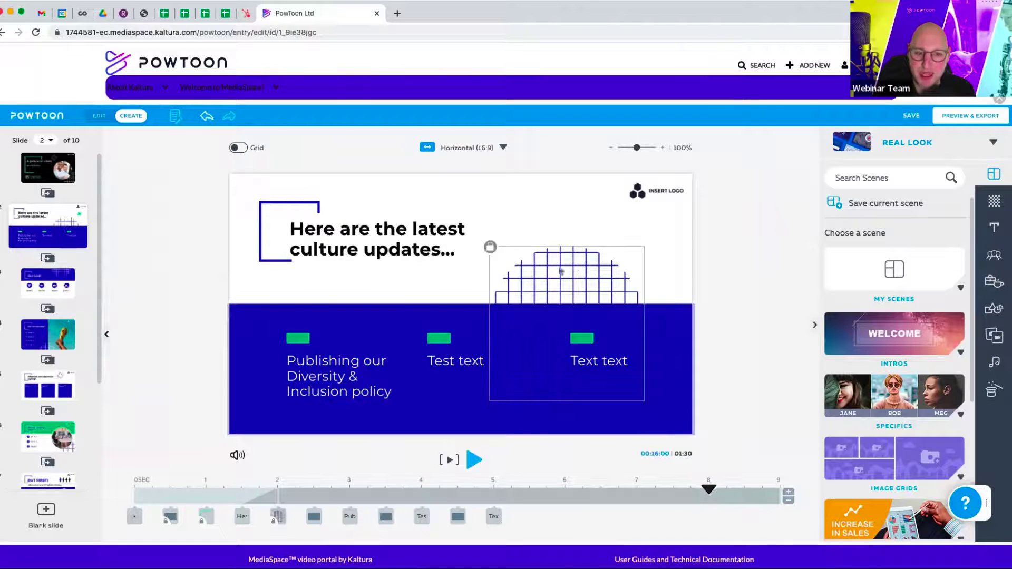
pyautogui.click(492, 248)
pyautogui.click(493, 248)
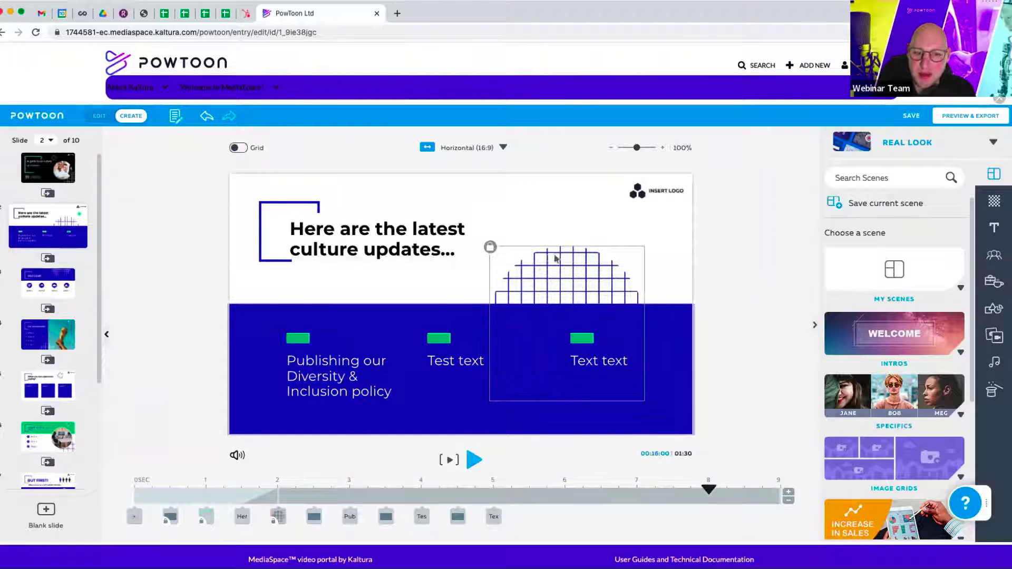
pyautogui.click(491, 248)
pyautogui.press('Delete')
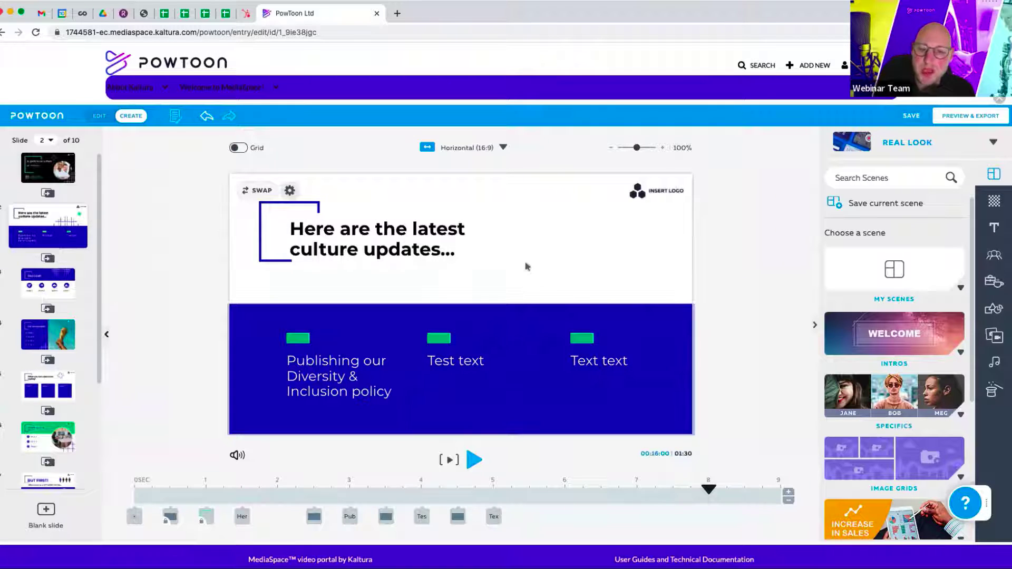
# Preview the culture guide muted from slide 2, then close the preview.
pyautogui.click(44, 170)
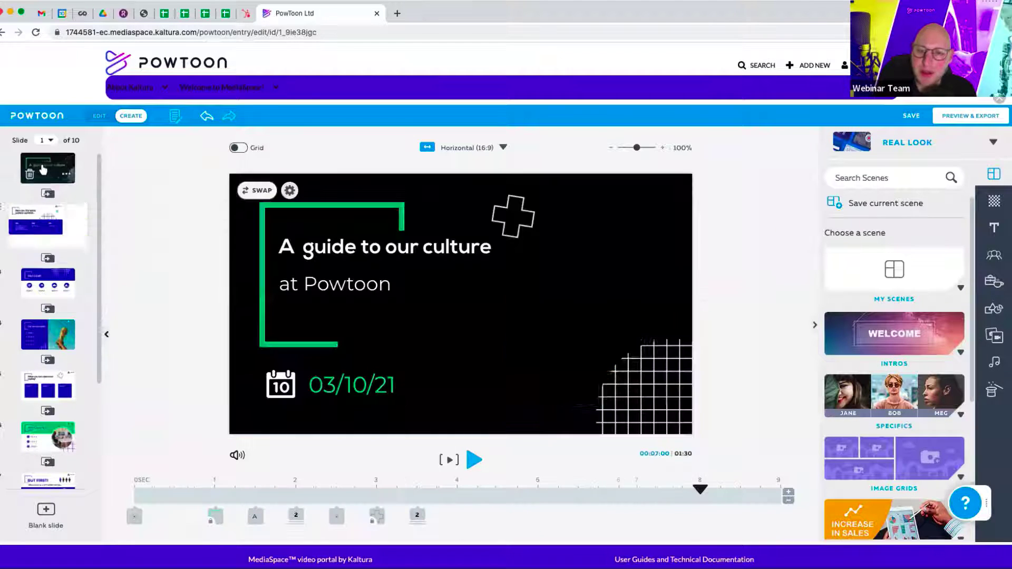
pyautogui.click(36, 241)
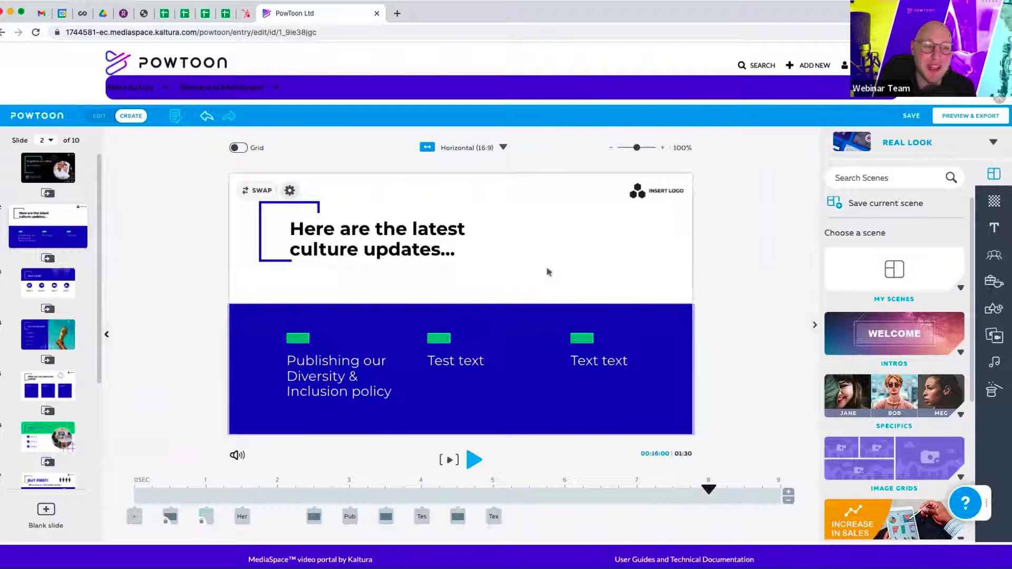
pyautogui.click(957, 123)
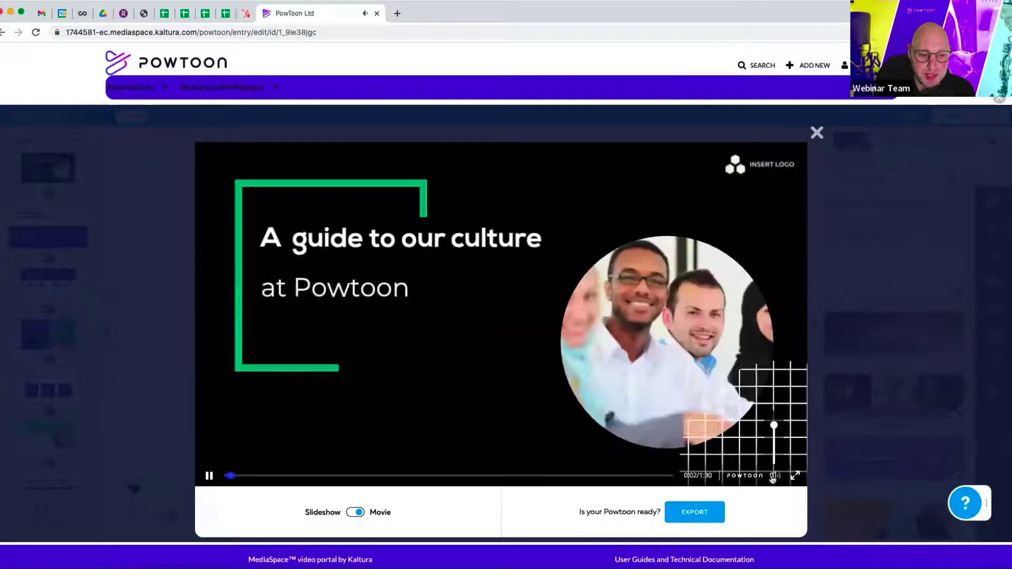
pyautogui.click(773, 476)
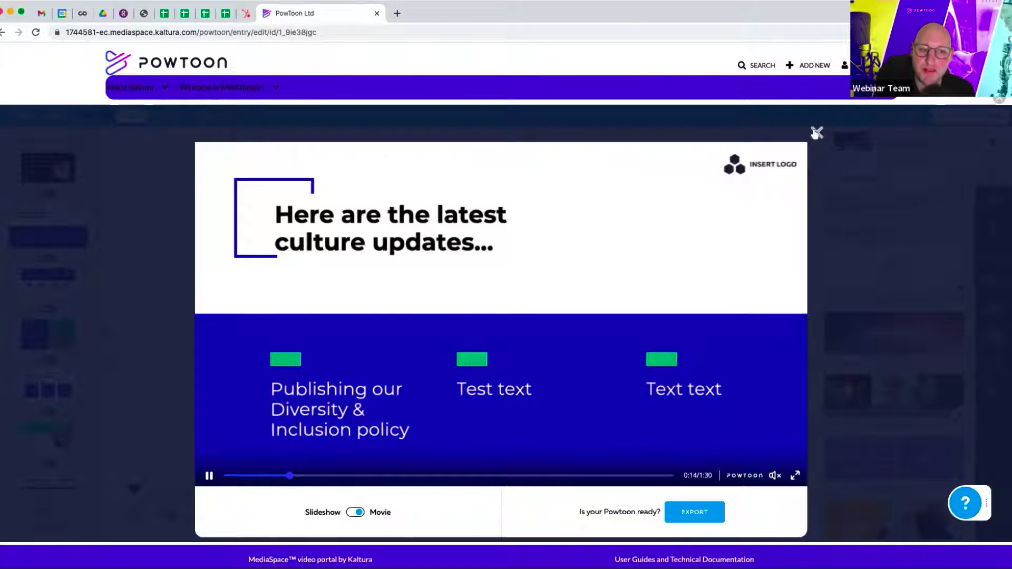
pyautogui.click(817, 133)
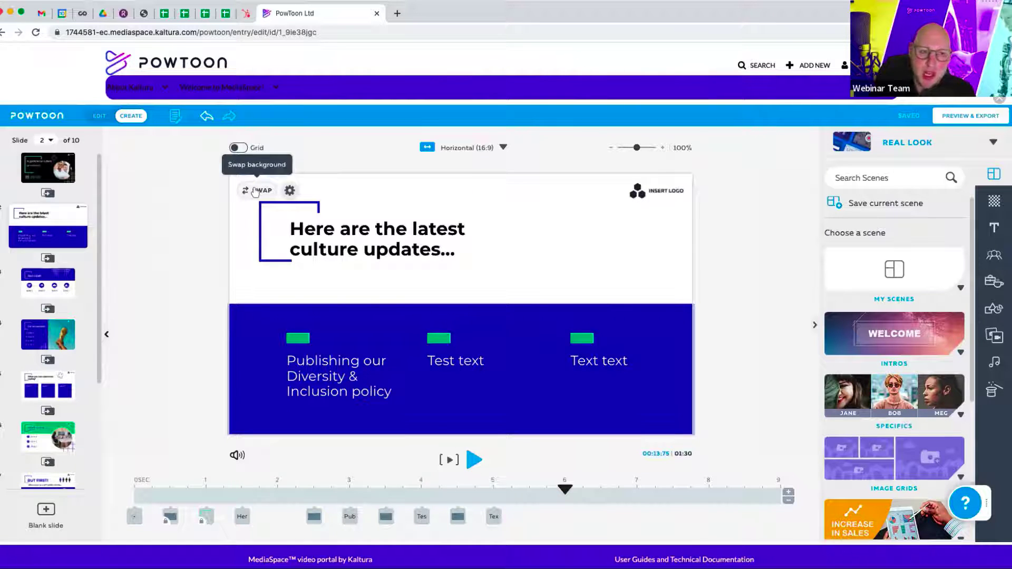
# Search Storyblocks video footage for 'culture' as a new background for slide 2.
pyautogui.click(255, 191)
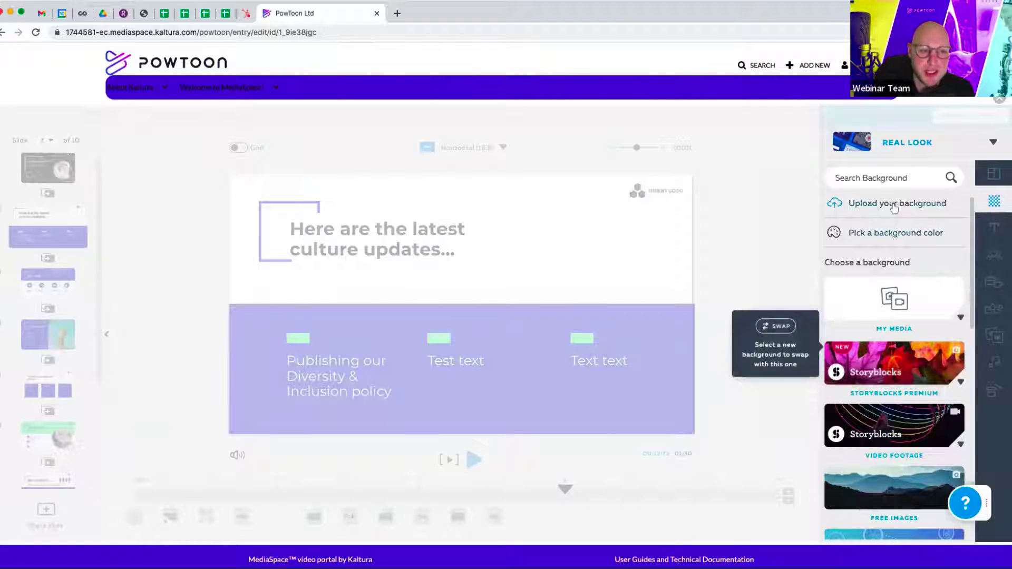
pyautogui.click(887, 236)
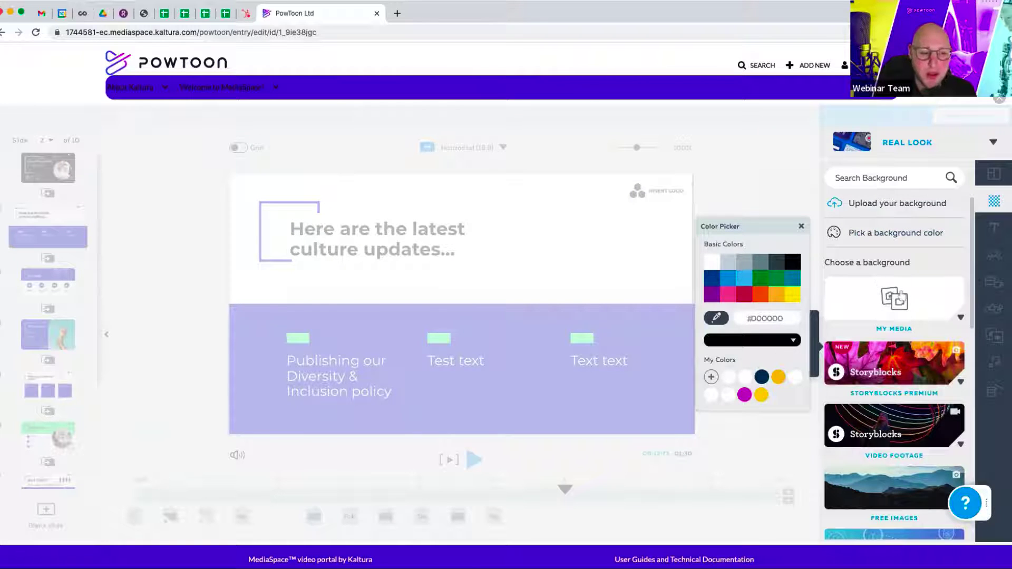
pyautogui.scroll(-1, 907, 422)
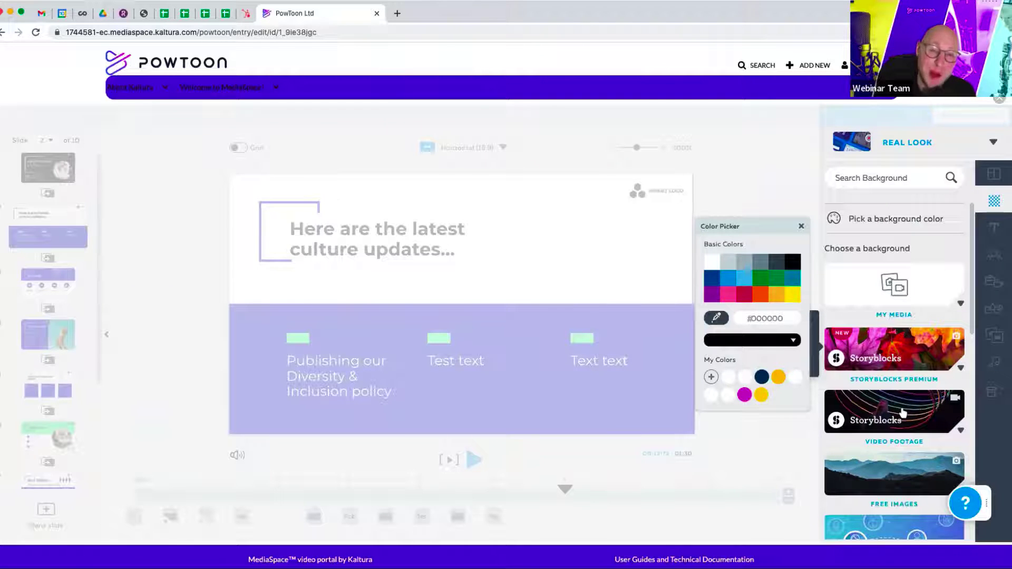
pyautogui.click(903, 413)
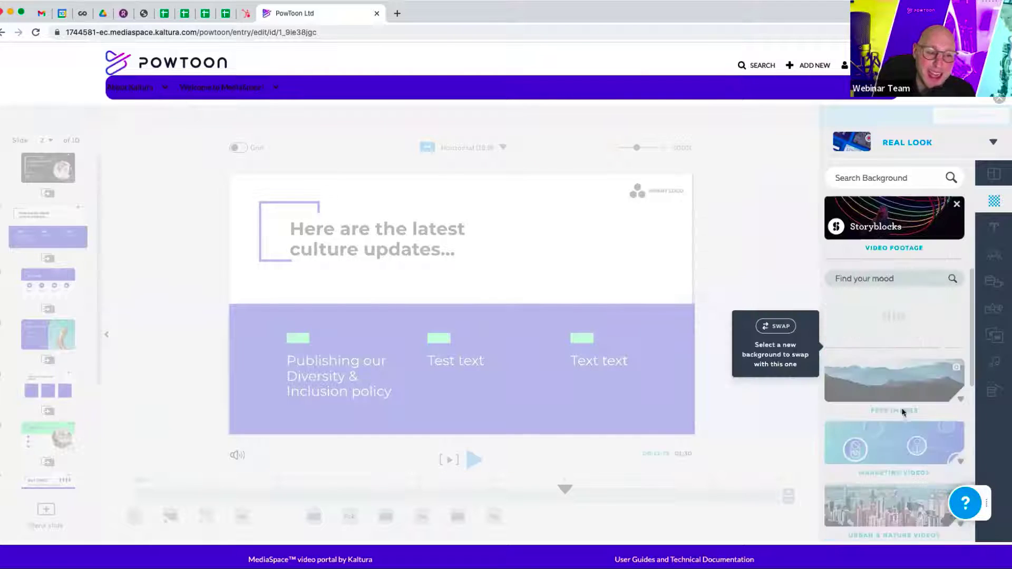
pyautogui.click(875, 278)
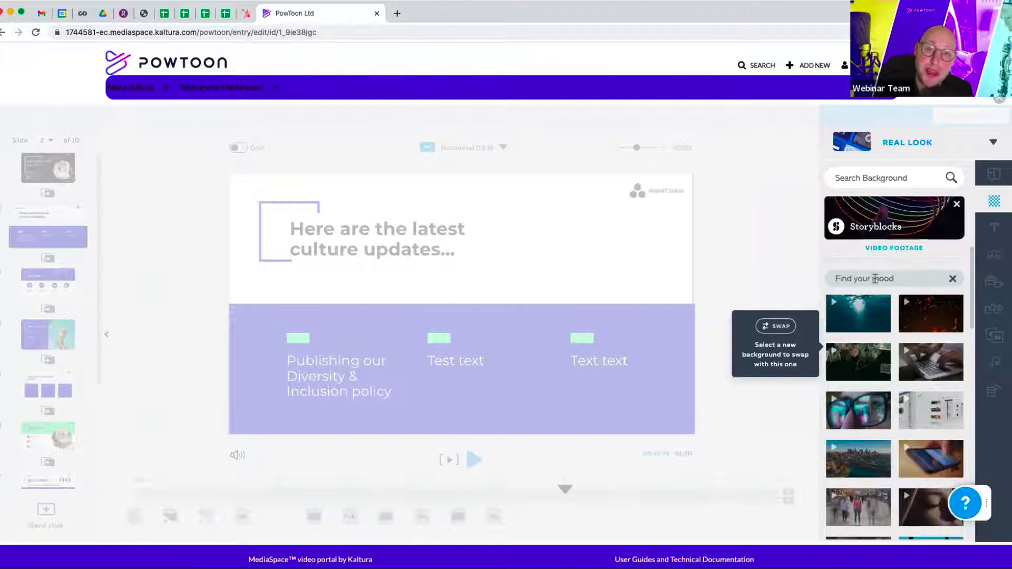
pyautogui.write('cul')
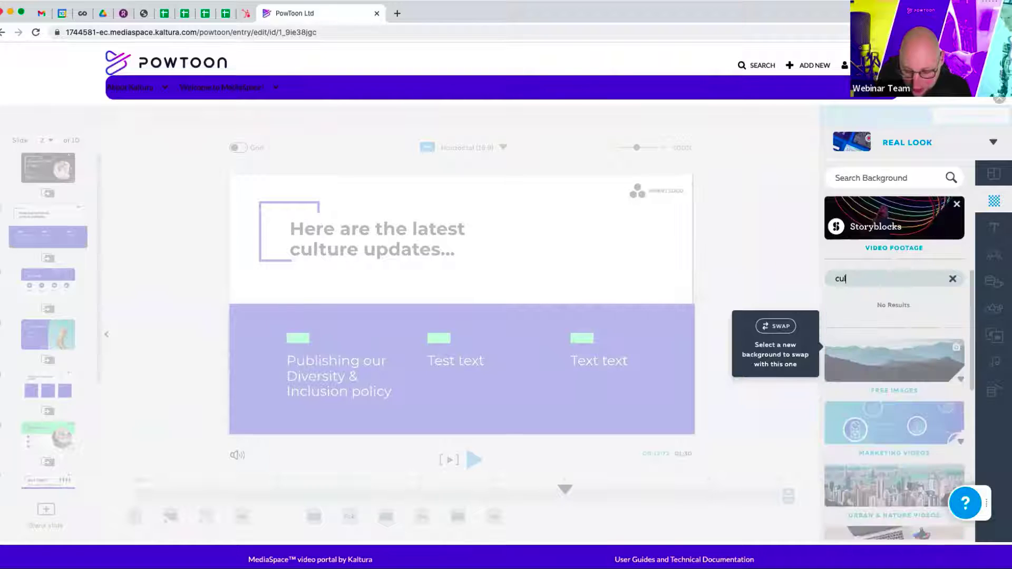
pyautogui.write('ture')
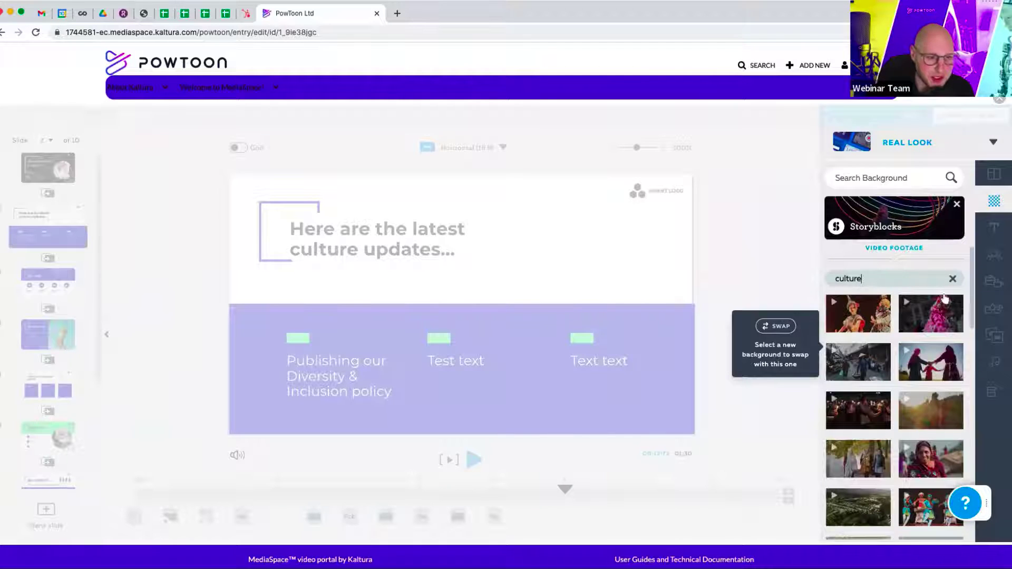
pyautogui.scroll(-1, 877, 408)
pyautogui.scroll(-2, 877, 409)
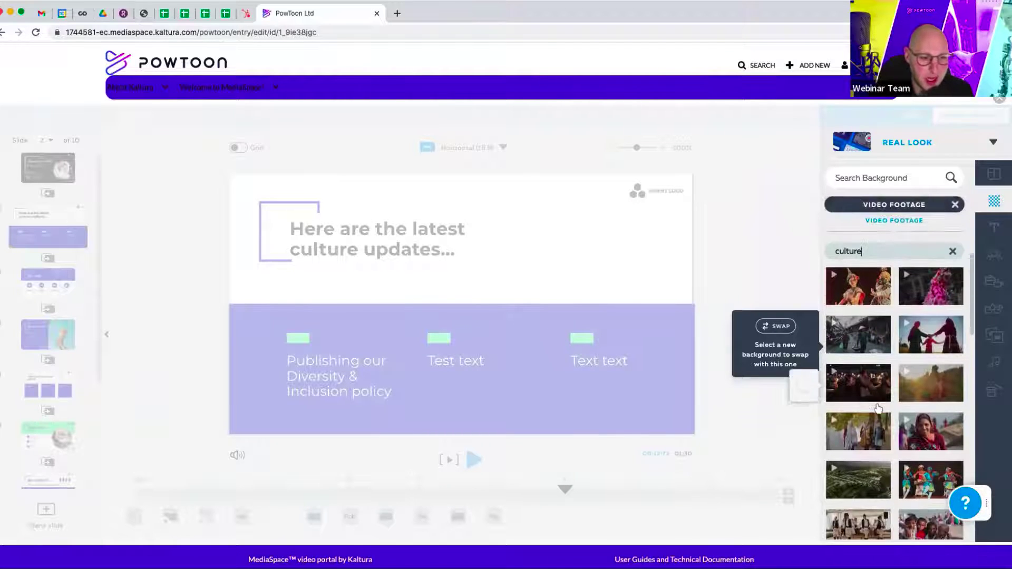
pyautogui.scroll(-3, 864, 404)
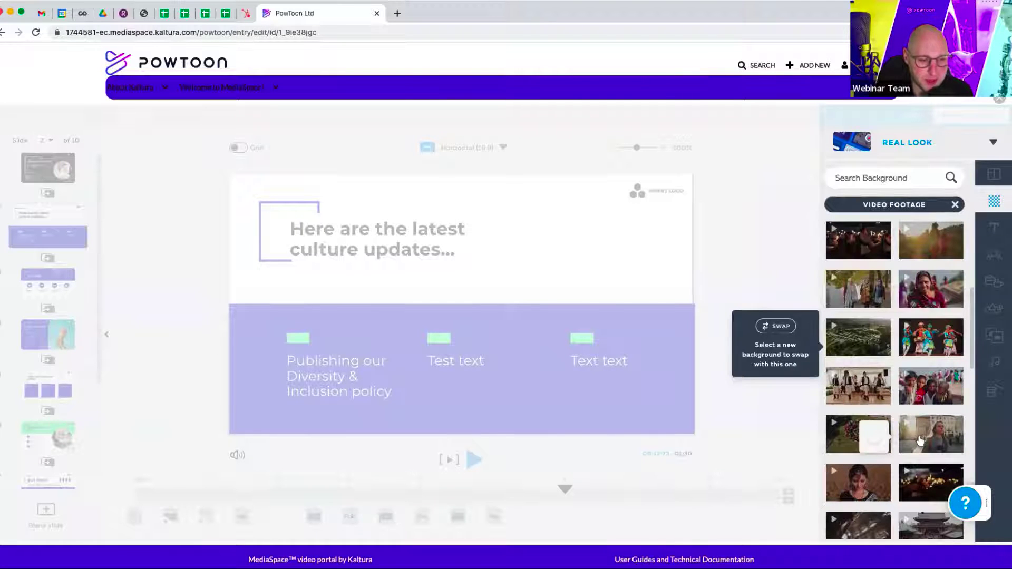
pyautogui.moveTo(931, 434)
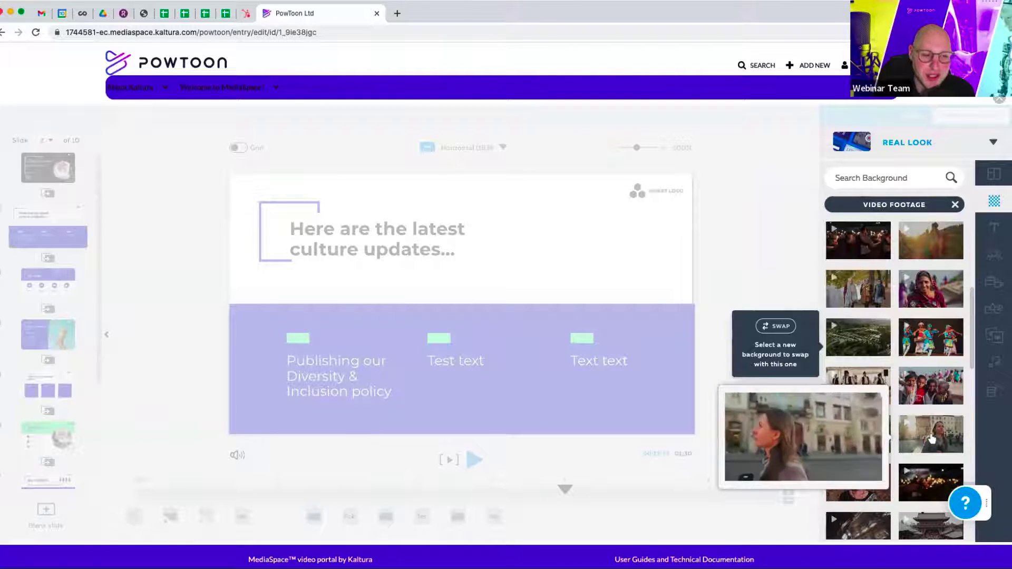
# Set the woman-on-a-city-street clip as slide 2's video background and play the slide to check it.
pyautogui.click(931, 439)
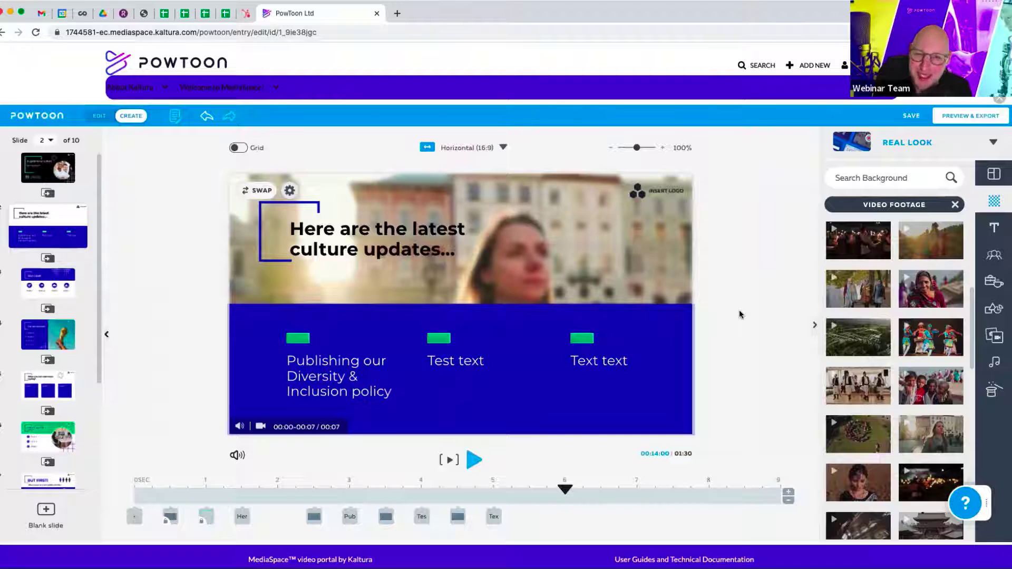
pyautogui.click(955, 205)
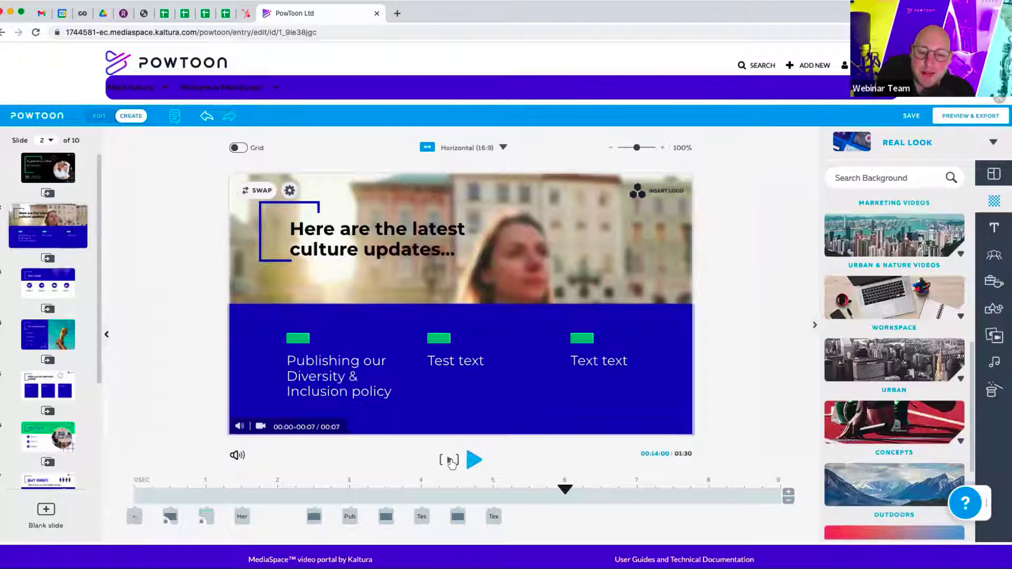
pyautogui.click(449, 461)
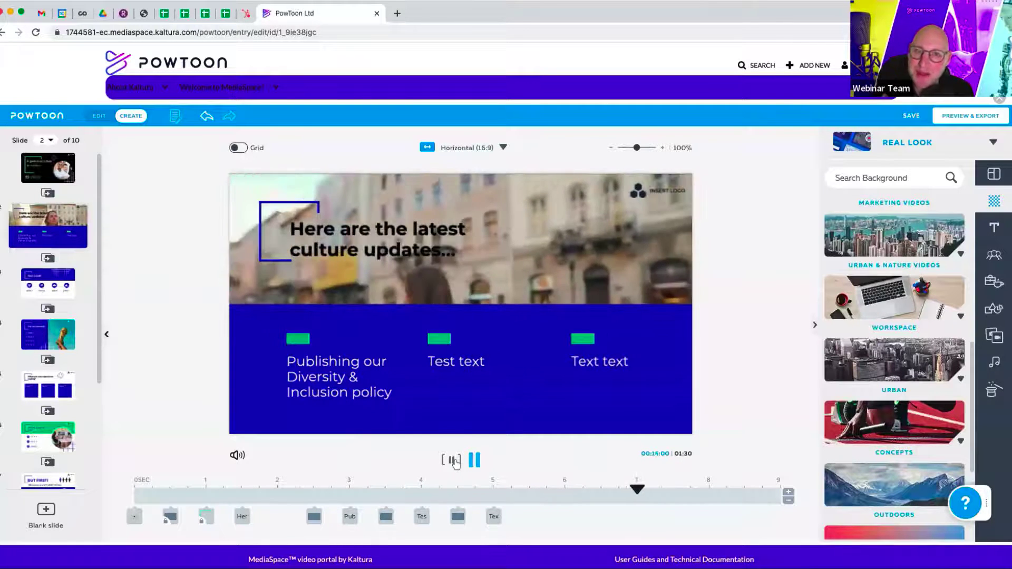
pyautogui.click(456, 463)
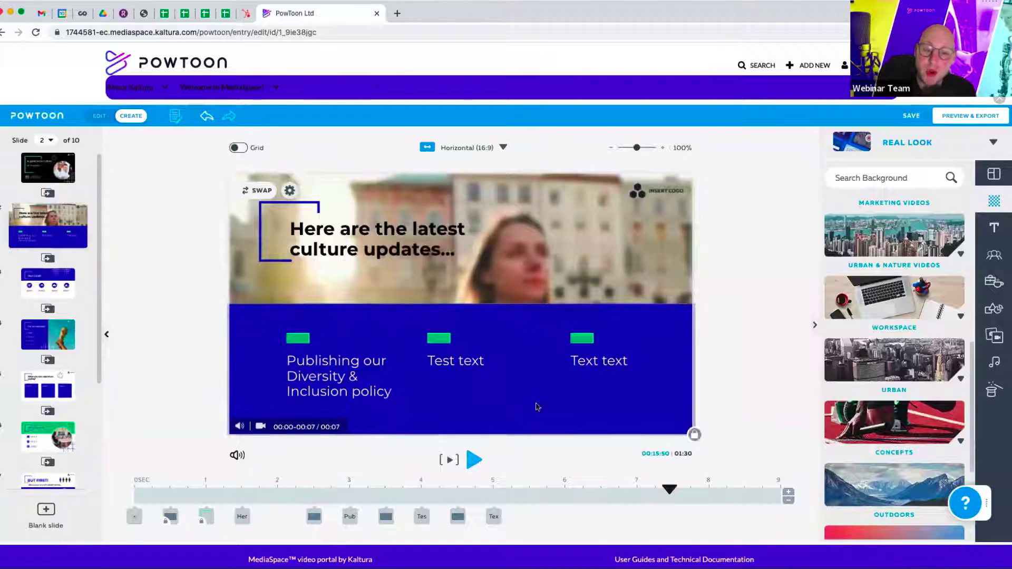
pyautogui.moveTo(537, 396)
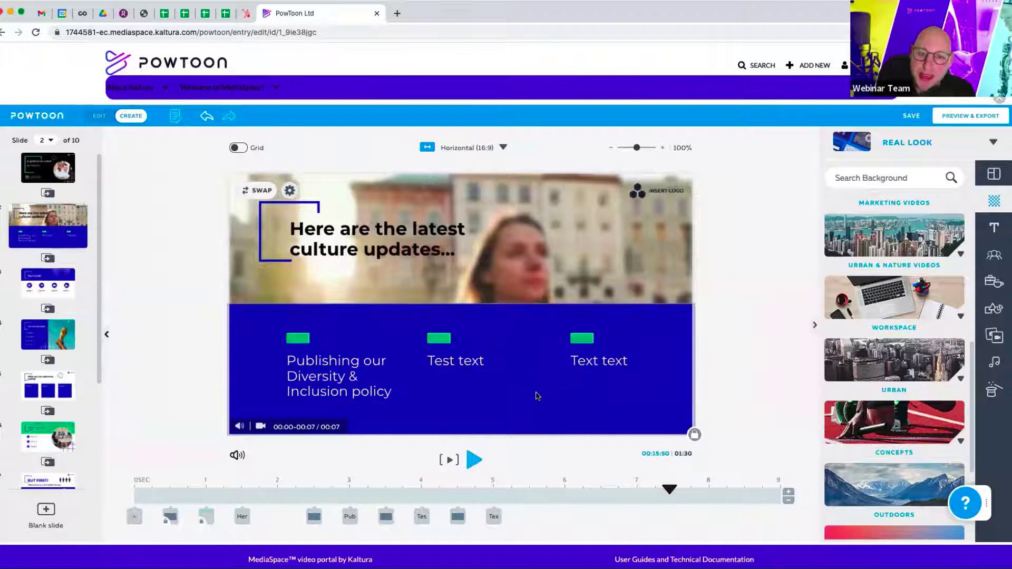
pyautogui.click(449, 460)
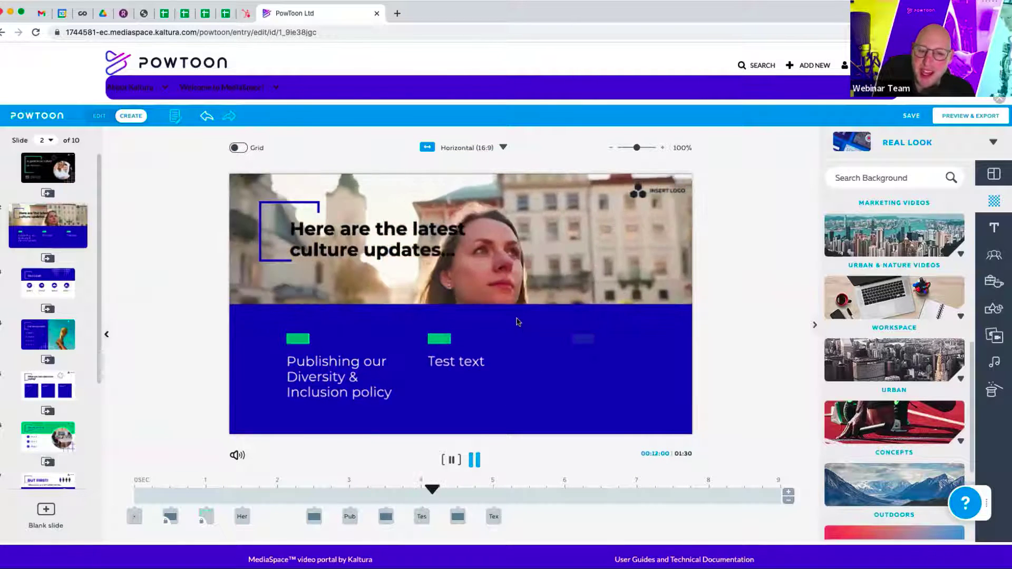
pyautogui.click(452, 460)
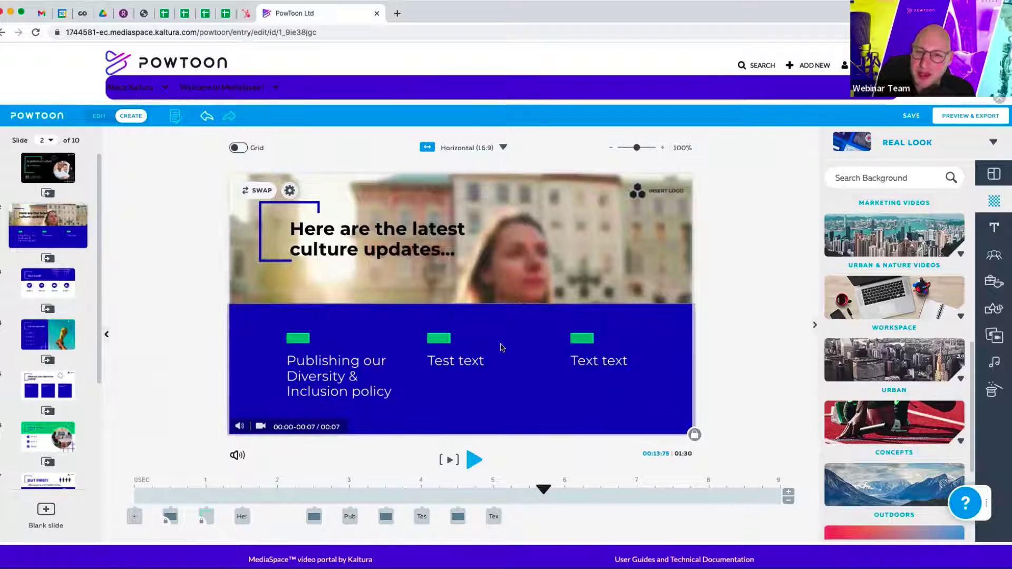
# Lock the video background, then unlock the blue lower panel and bring up its styling options.
pyautogui.click(508, 362)
pyautogui.click(694, 434)
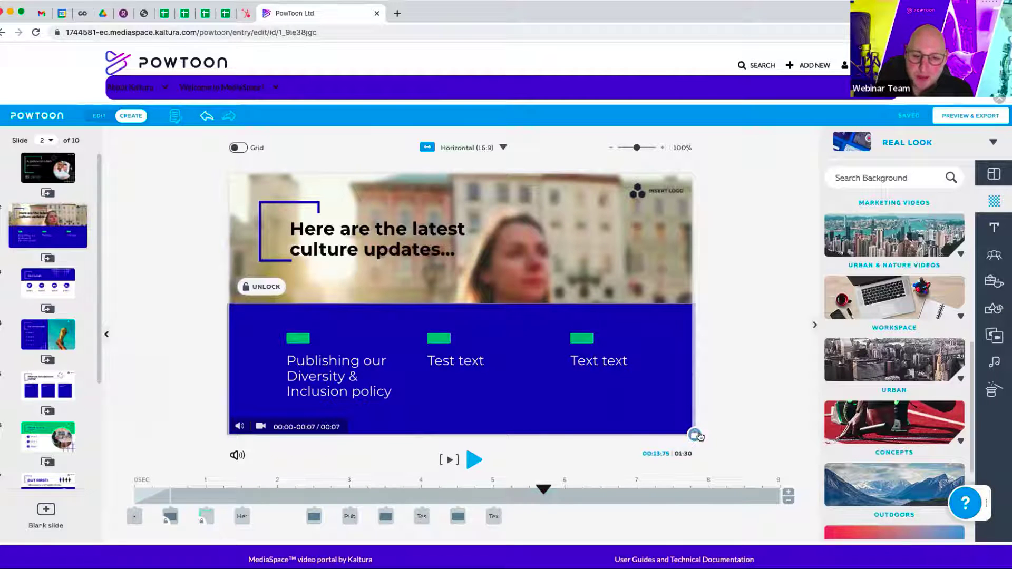
pyautogui.click(693, 435)
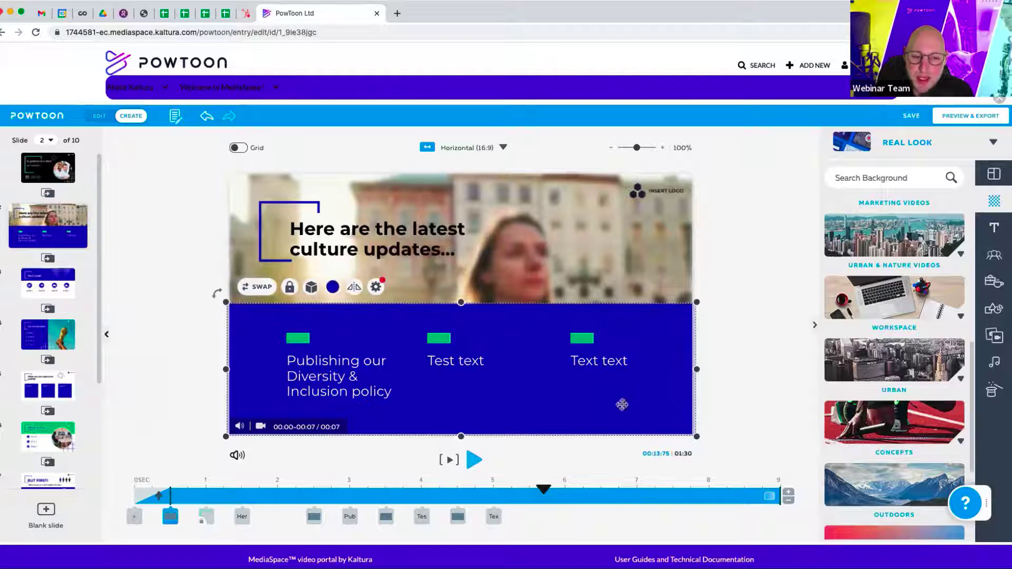
pyautogui.click(375, 287)
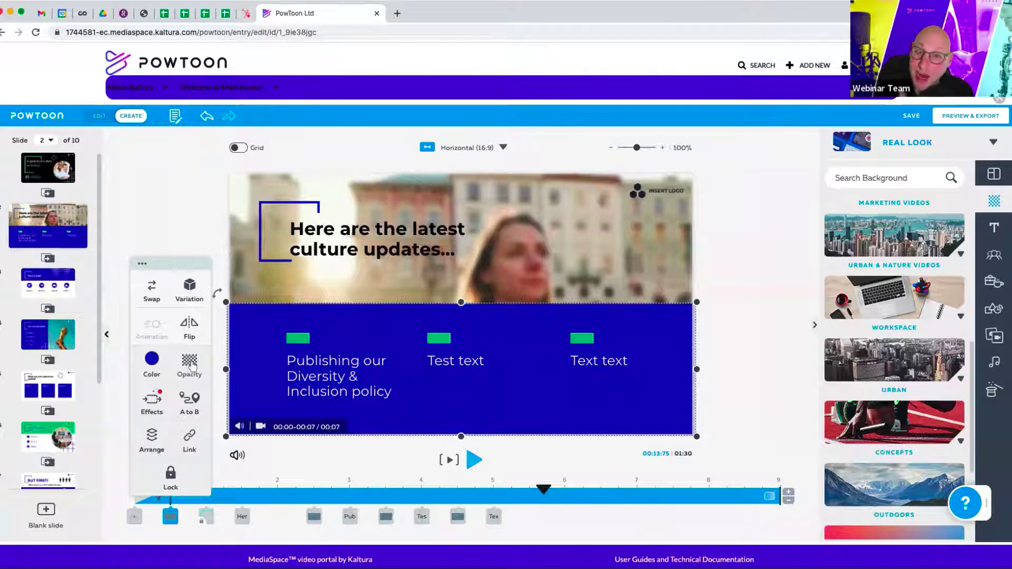
# Lower the blue panel's opacity to about 60% and preview the slide.
pyautogui.click(191, 366)
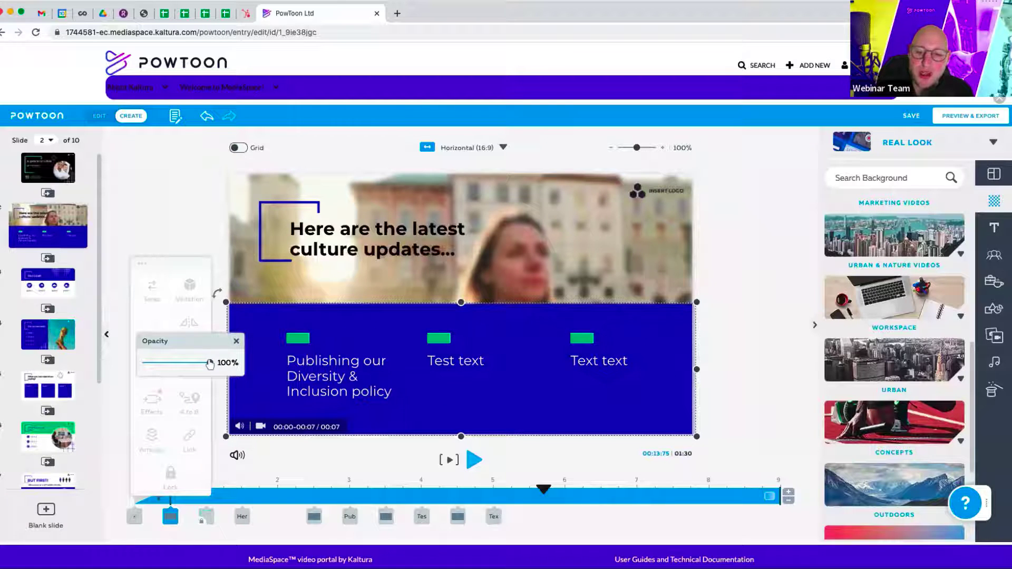
pyautogui.moveTo(209, 364); pyautogui.dragTo(184, 363)
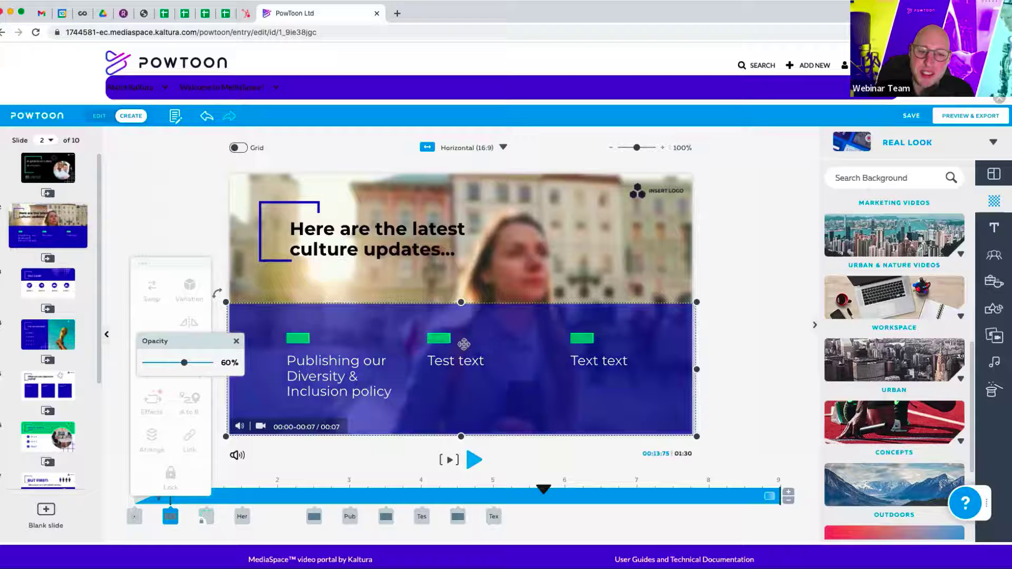
pyautogui.click(768, 351)
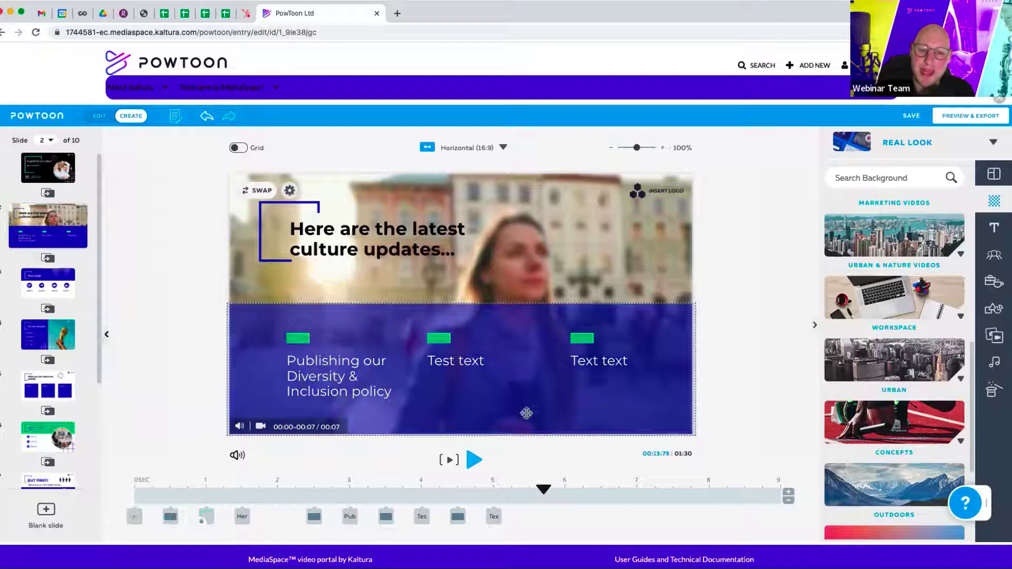
pyautogui.click(448, 460)
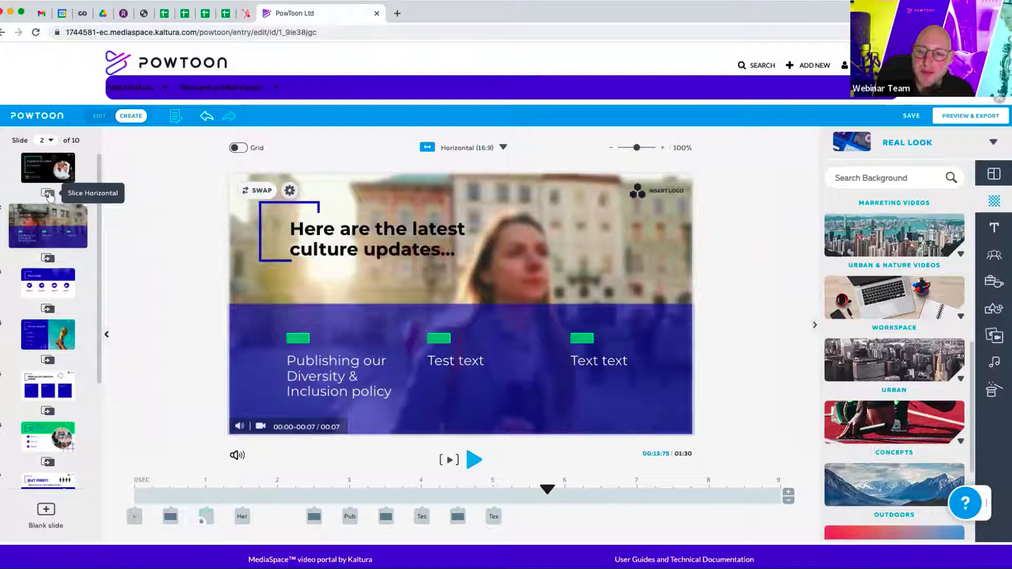
pyautogui.click(47, 193)
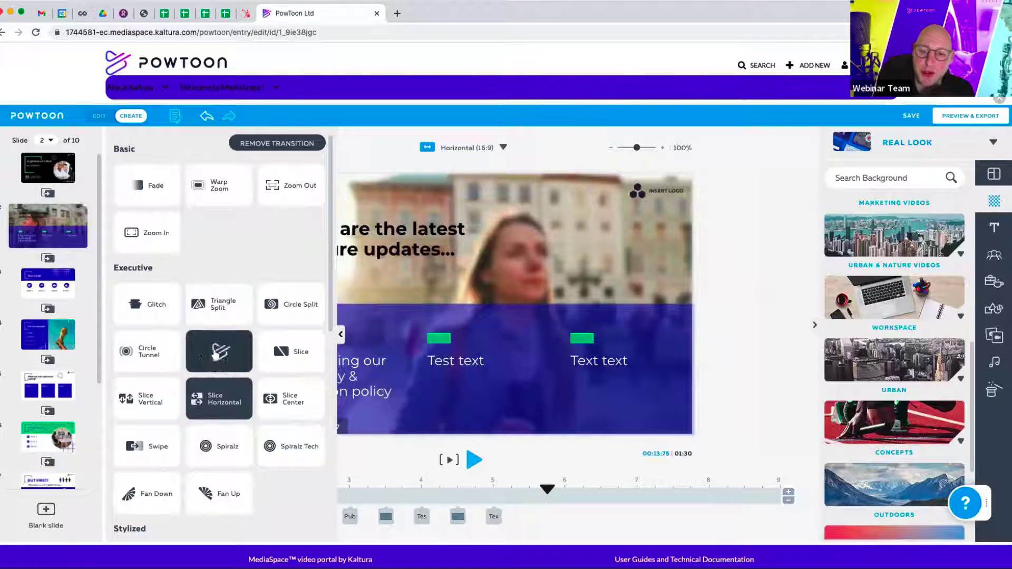
pyautogui.scroll(-2, 215, 351)
pyautogui.scroll(-3, 214, 352)
pyautogui.scroll(2, 215, 352)
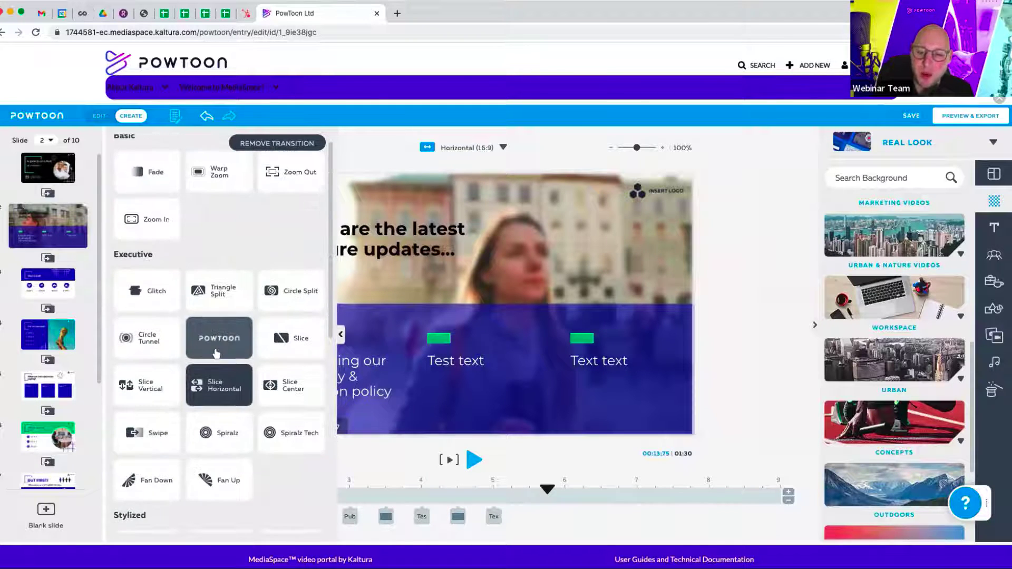
pyautogui.scroll(-2, 215, 351)
pyautogui.scroll(2, 216, 352)
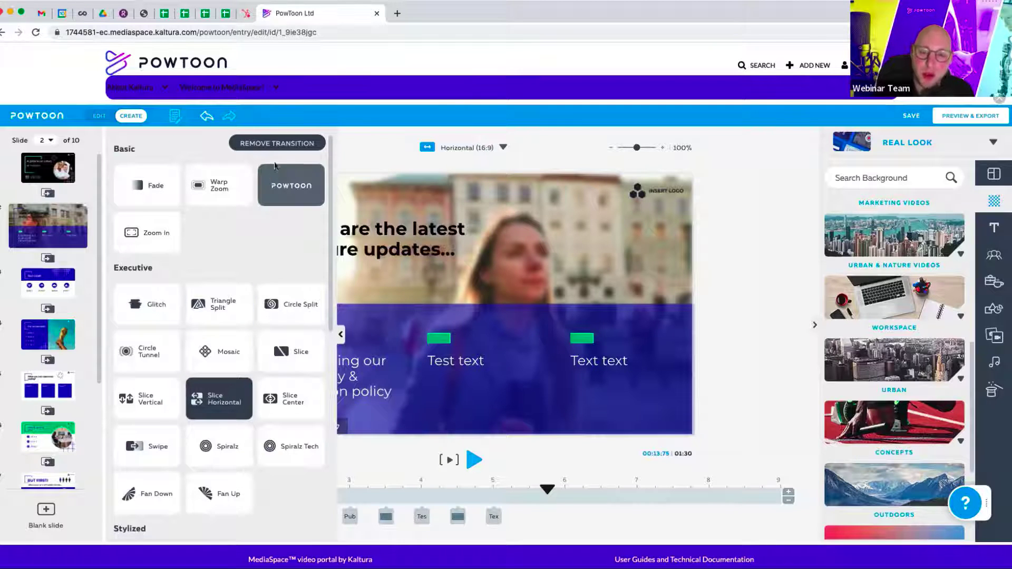
pyautogui.click(273, 144)
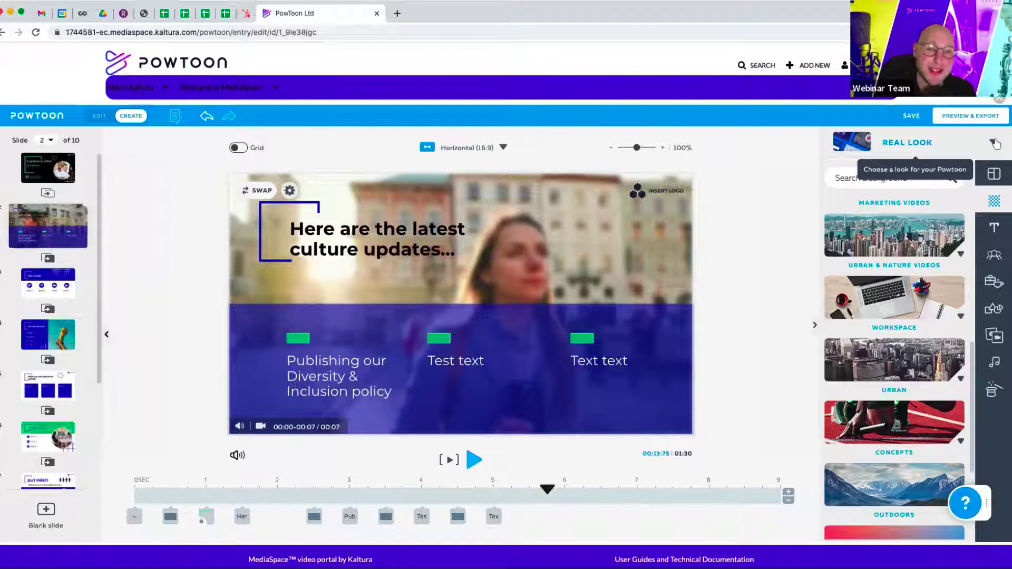
# Switch the project's look from Real to Modern Edge after previewing the Whiteboard templates.
pyautogui.click(994, 143)
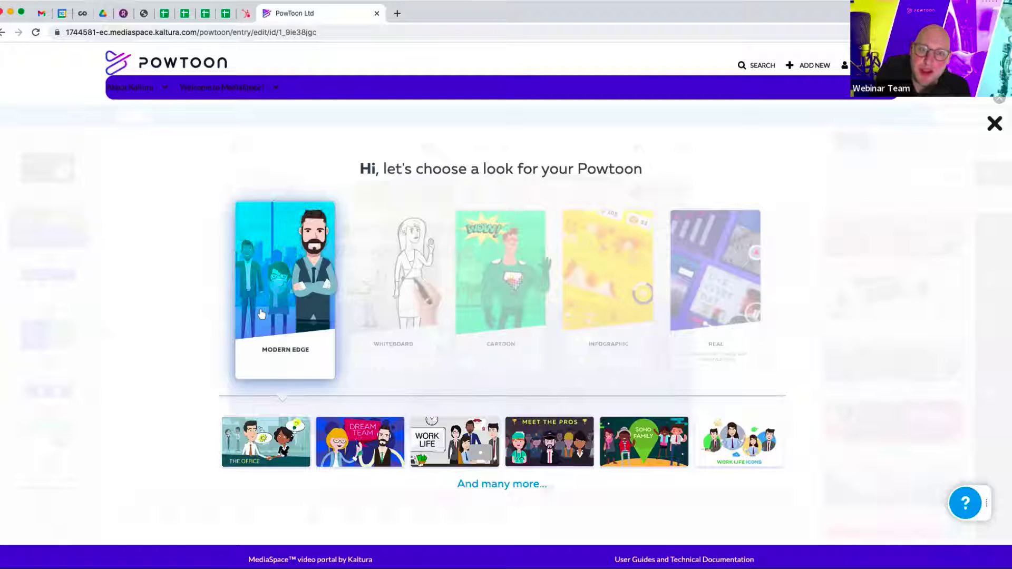
pyautogui.click(369, 301)
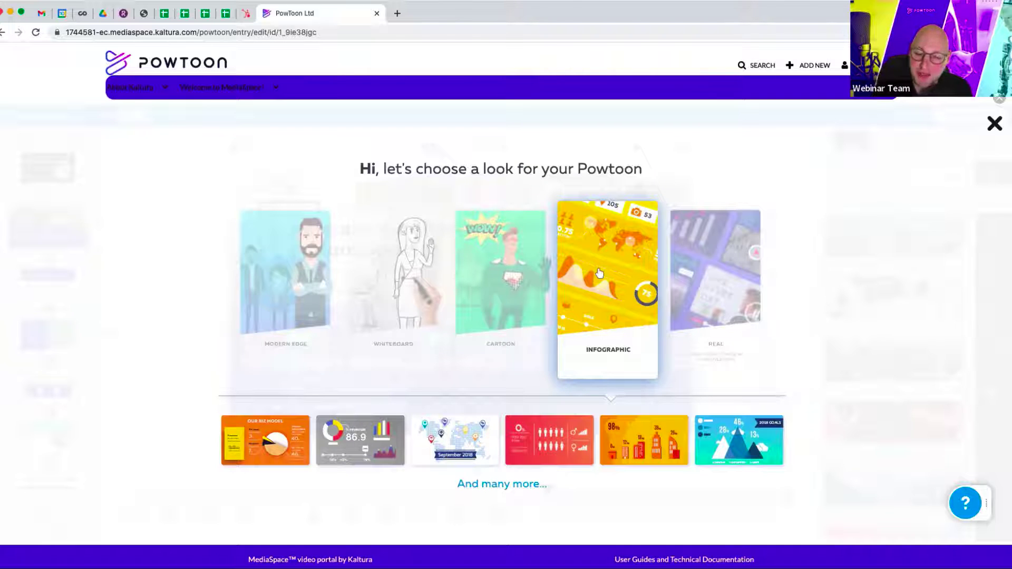
pyautogui.moveTo(714, 273)
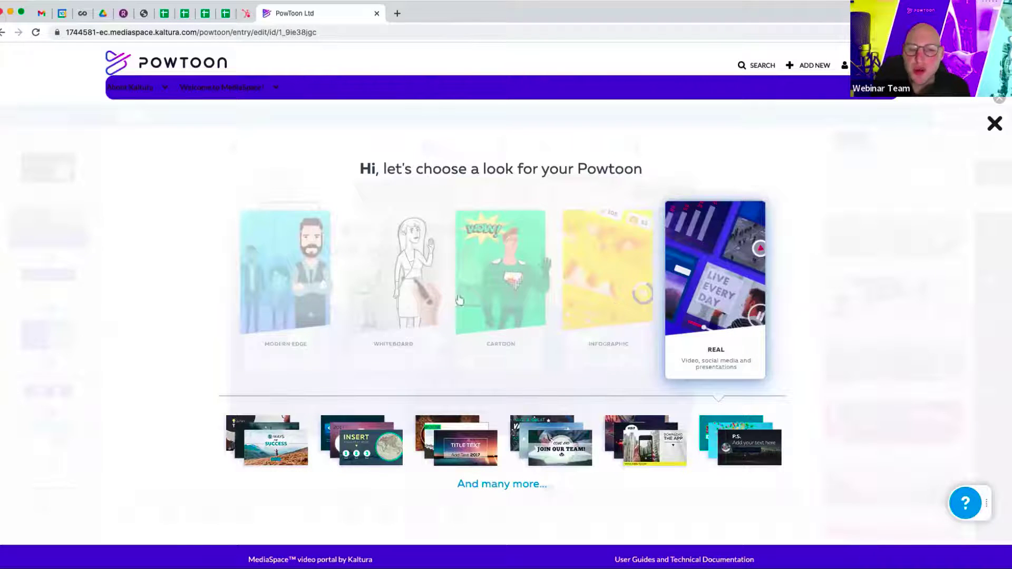
pyautogui.click(308, 302)
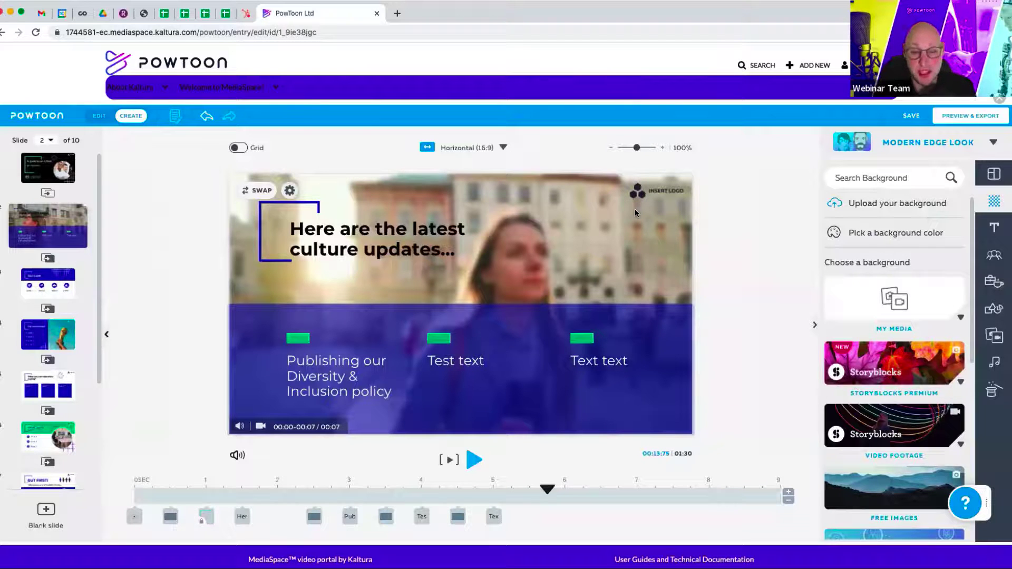
pyautogui.moveTo(47, 168)
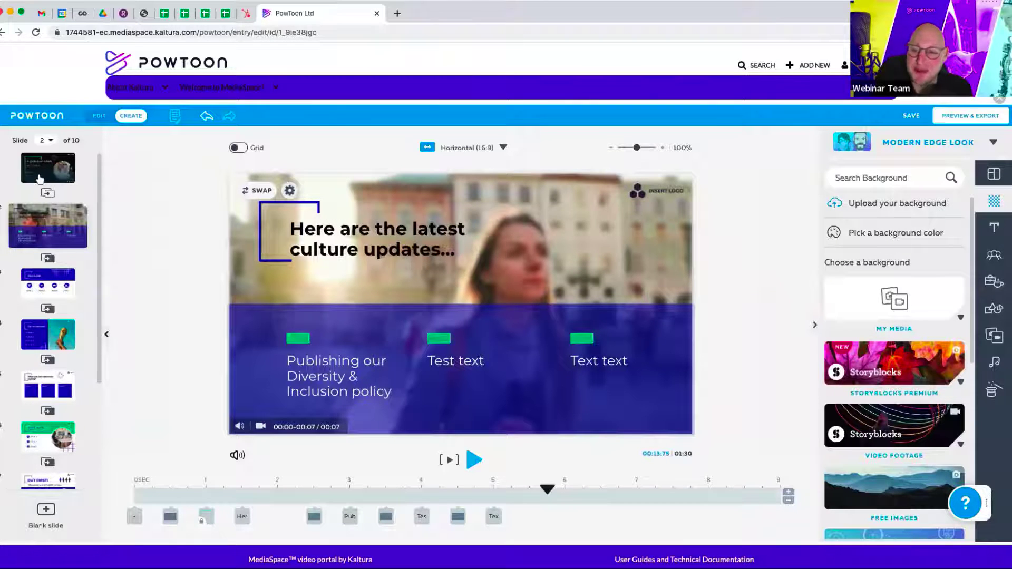
# On slide 1, select the INSERT LOGO placeholder and bring up the media library.
pyautogui.click(39, 178)
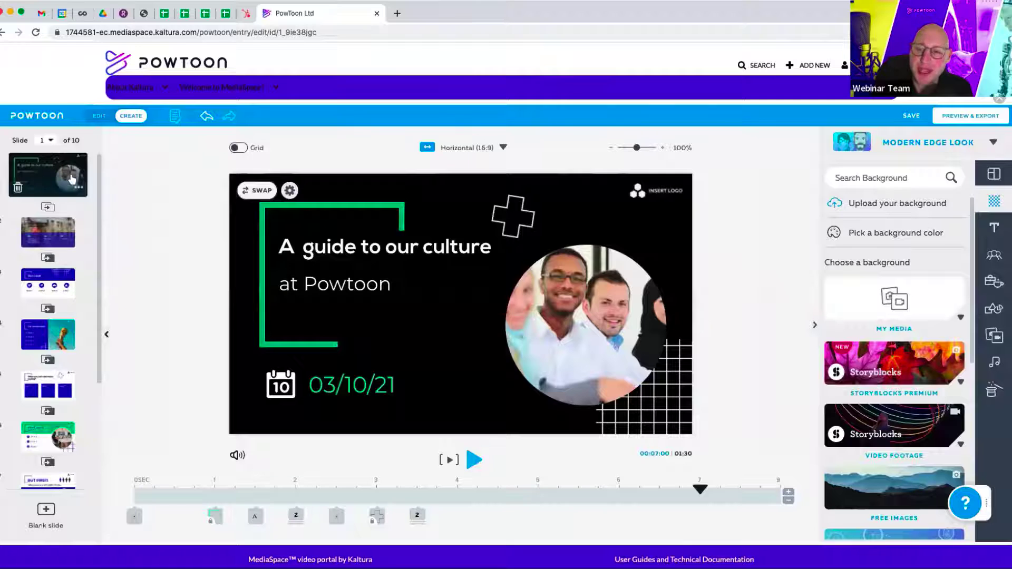
pyautogui.click(681, 198)
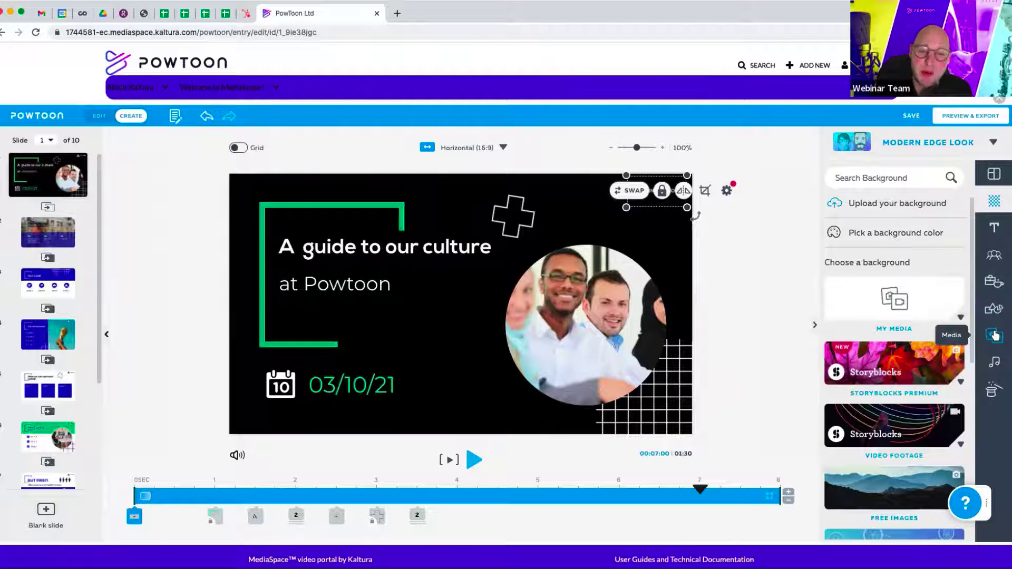
pyautogui.click(995, 336)
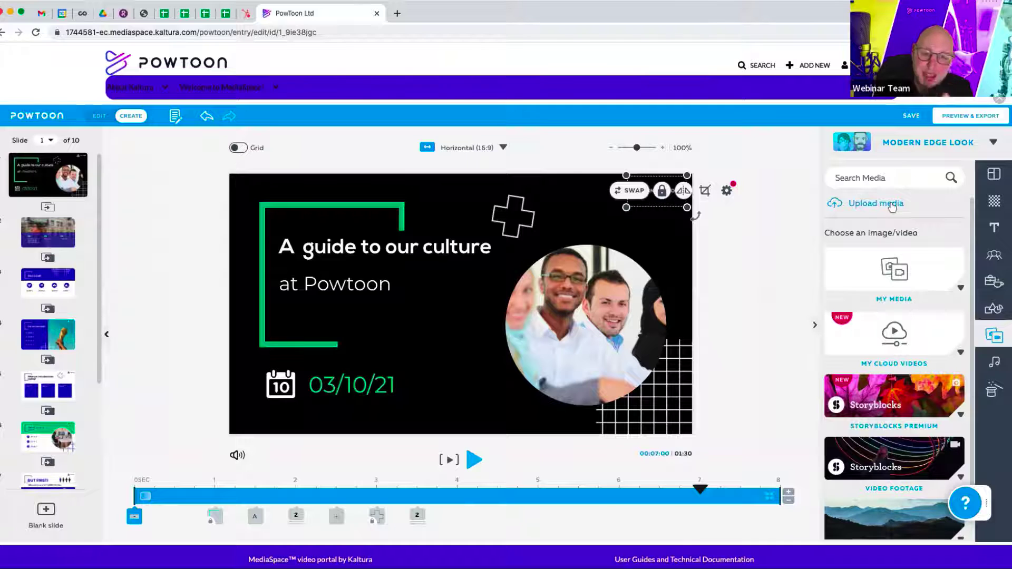
# Upload the Powtoon logo image and shrink it toward the slide's top corner.
pyautogui.click(892, 207)
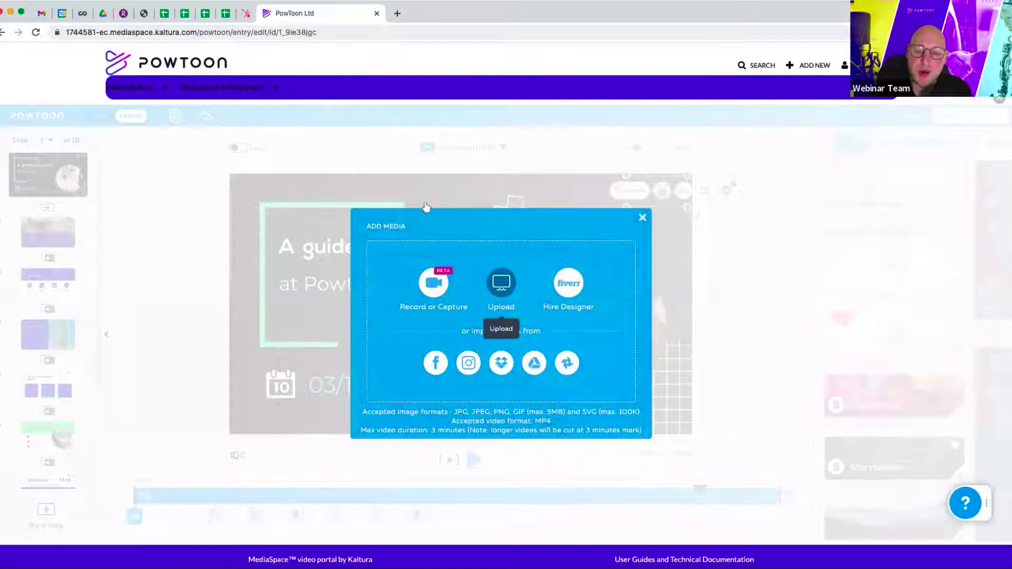
pyautogui.click(421, 103)
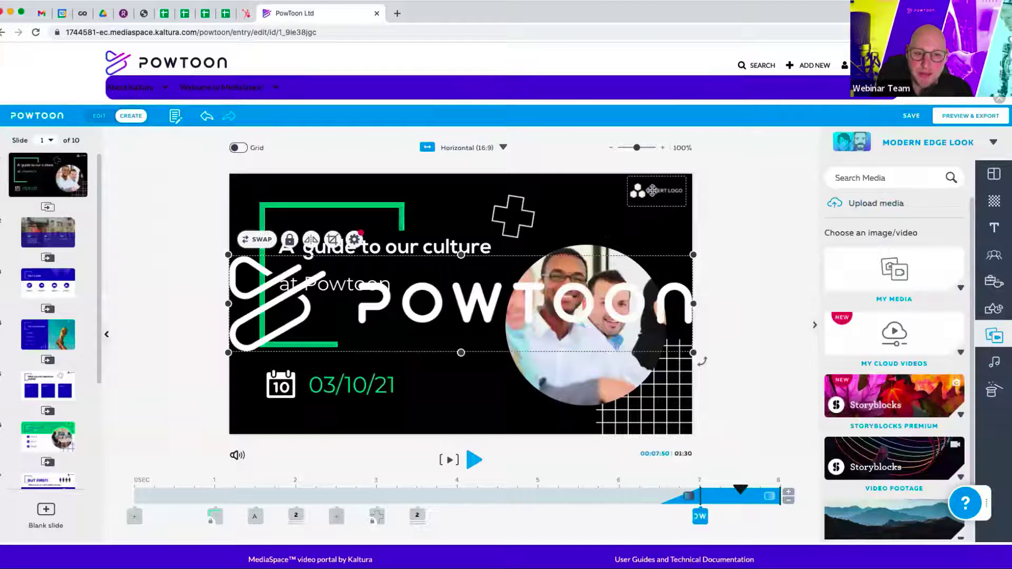
pyautogui.click(653, 191)
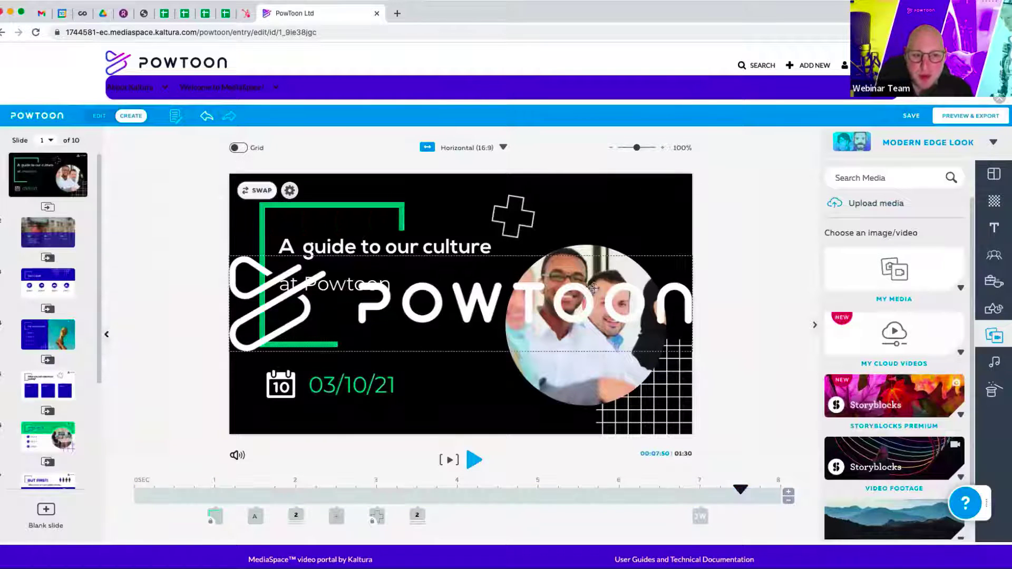
pyautogui.moveTo(583, 297); pyautogui.dragTo(609, 215)
pyautogui.moveTo(719, 222)
pyautogui.mouseDown()
pyautogui.moveTo(486, 222)
pyautogui.moveTo(534, 217)
pyautogui.mouseUp()
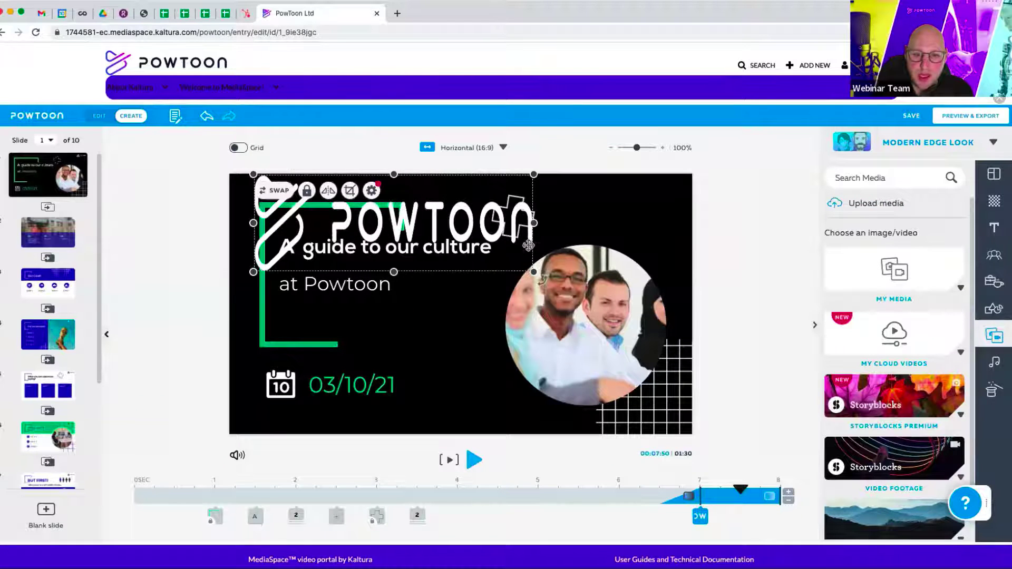
pyautogui.moveTo(534, 272); pyautogui.dragTo(316, 198)
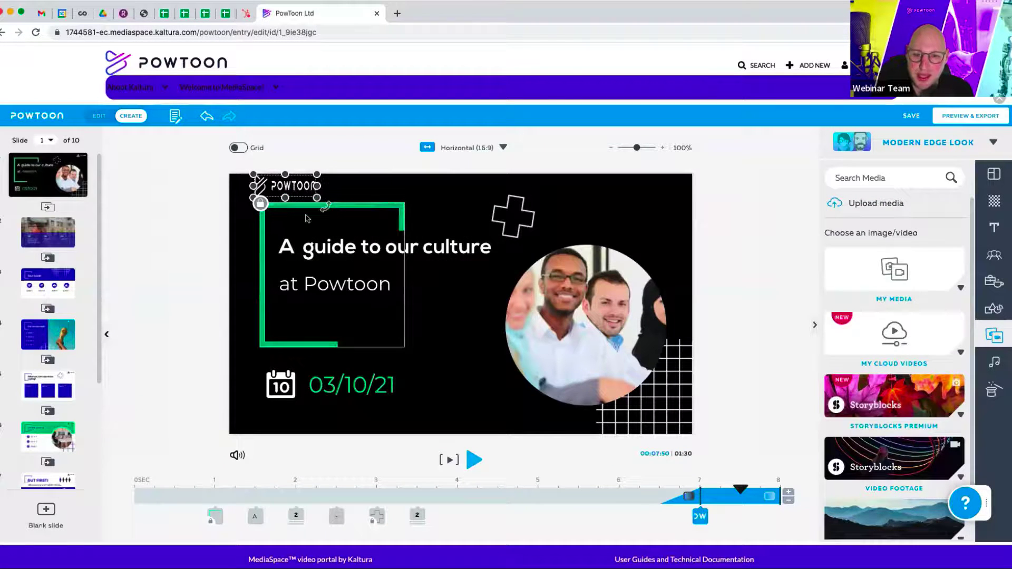
# Swap the INSERT LOGO placeholder for the Powtoon logo in the top-right corner.
pyautogui.click(285, 190)
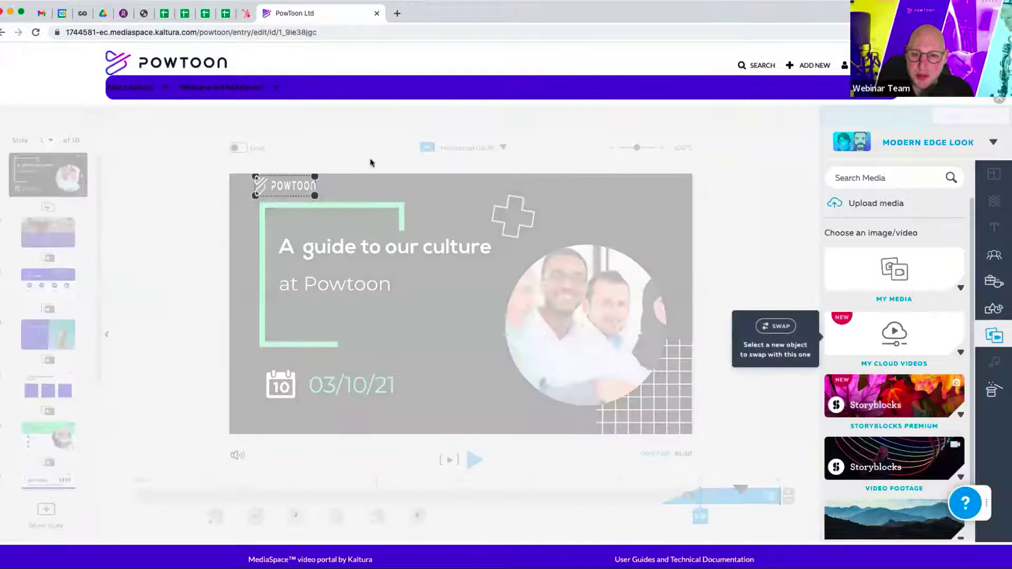
pyautogui.click(313, 191)
pyautogui.moveTo(303, 180); pyautogui.dragTo(673, 186)
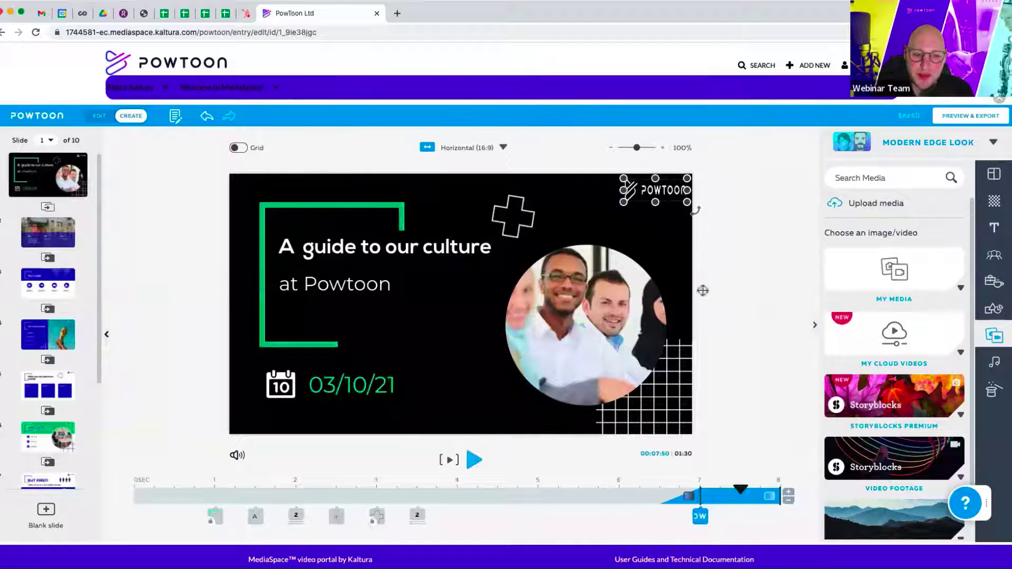
pyautogui.click(737, 347)
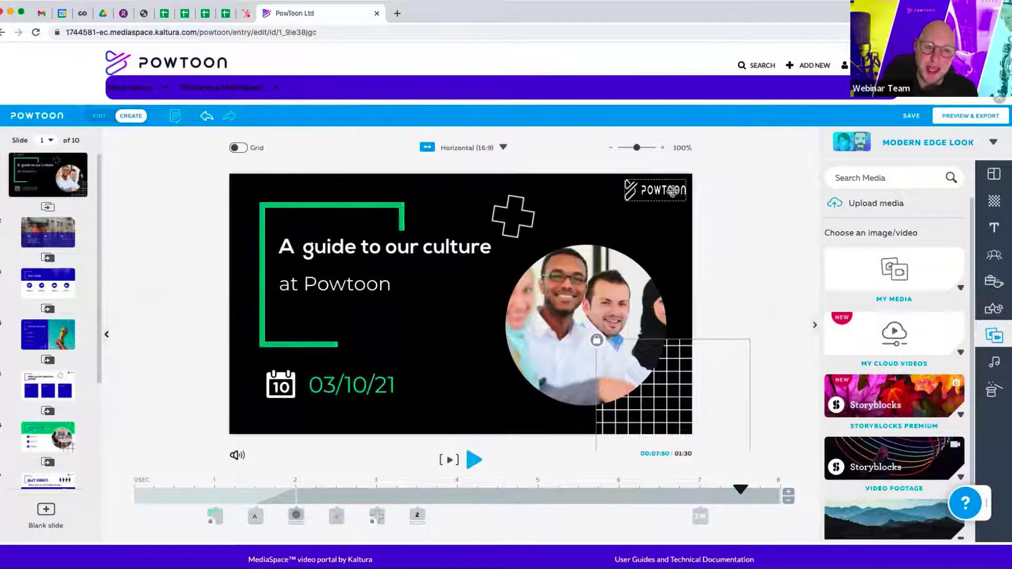
# Fade the Powtoon logo to about 71% opacity.
pyautogui.click(684, 202)
pyautogui.click(662, 190)
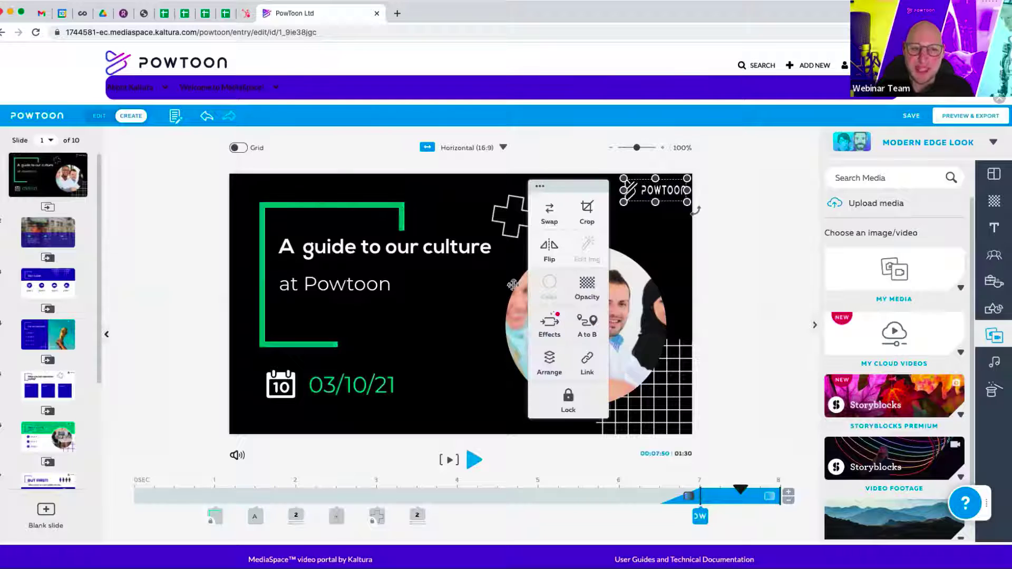
pyautogui.click(583, 289)
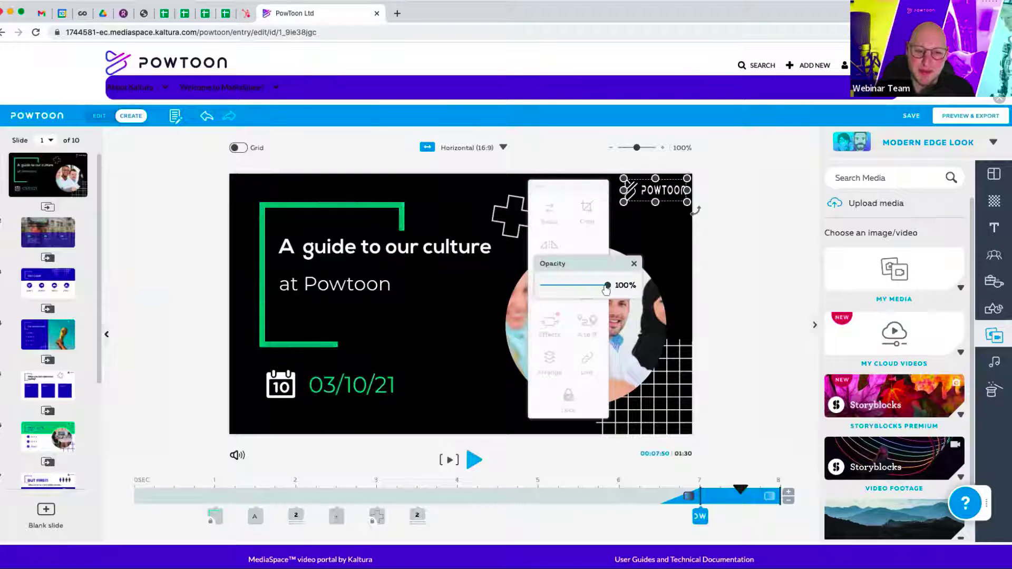
pyautogui.moveTo(607, 285); pyautogui.dragTo(584, 289)
pyautogui.click(720, 290)
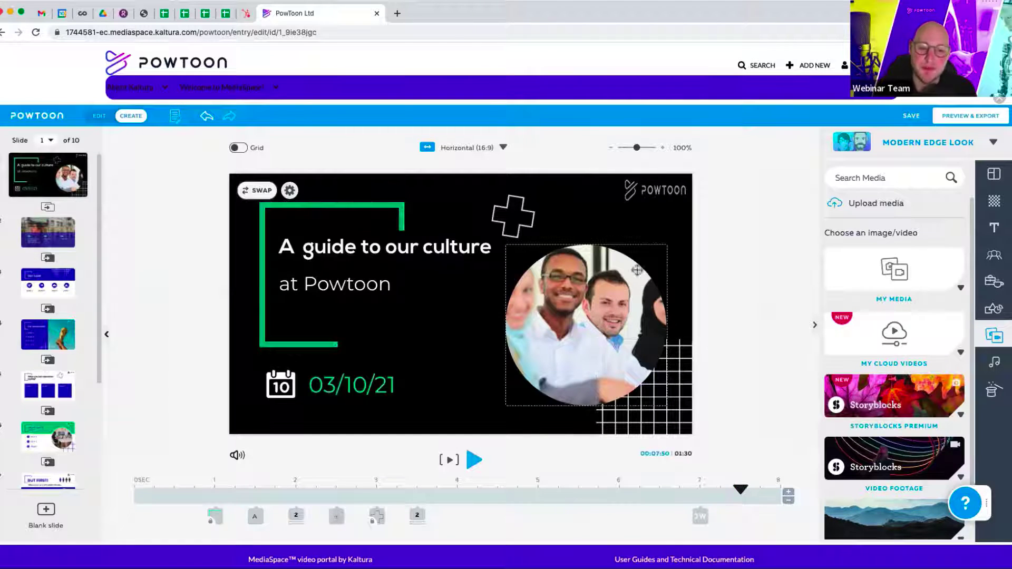
pyautogui.click(646, 186)
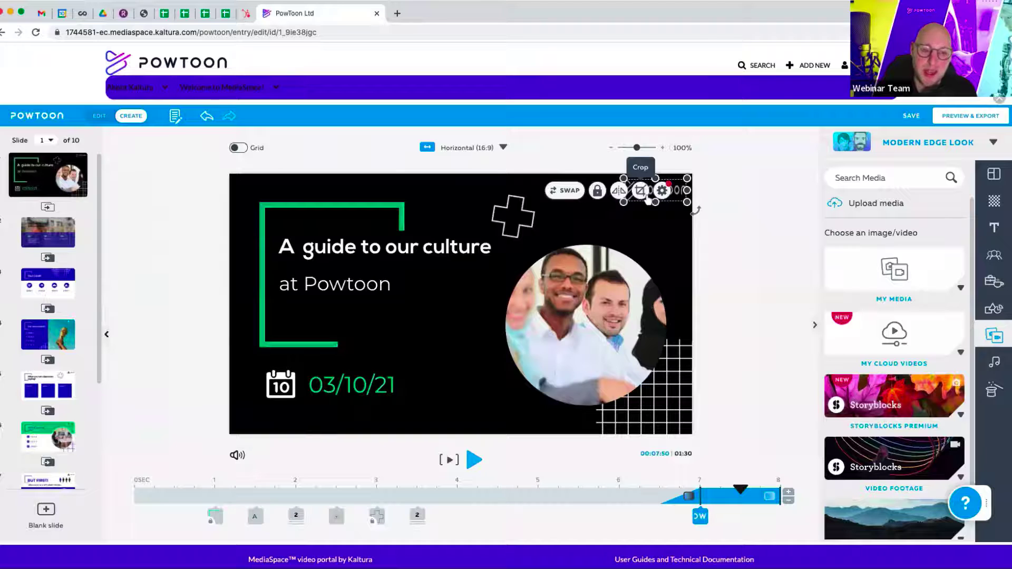
pyautogui.click(704, 496)
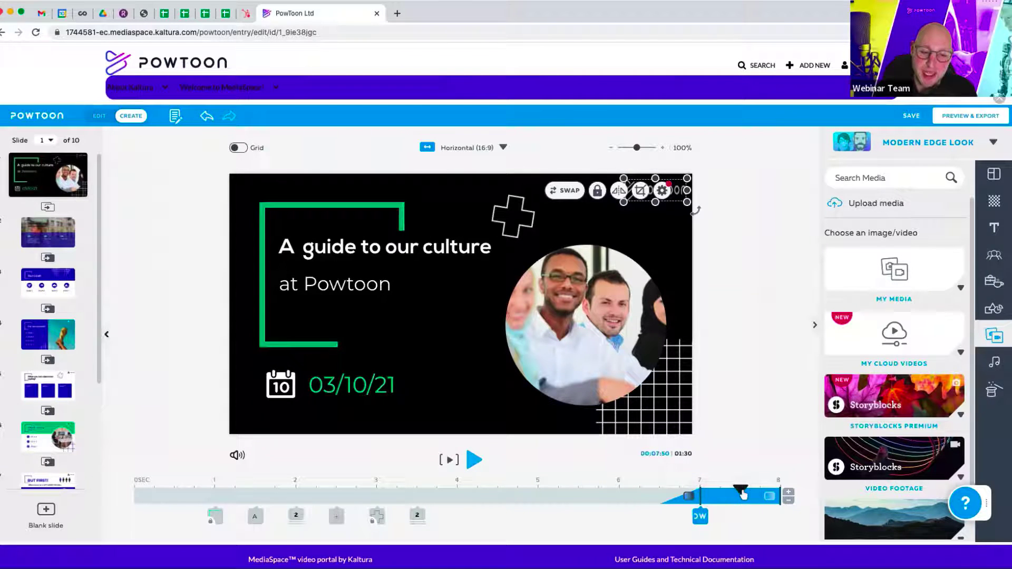
pyautogui.click(700, 496)
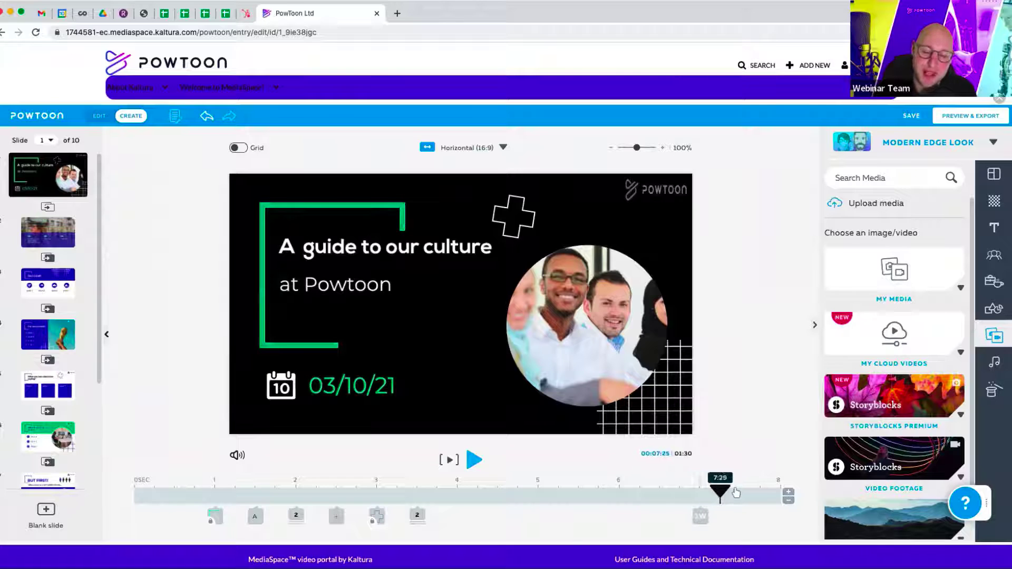
pyautogui.click(699, 518)
pyautogui.click(699, 518)
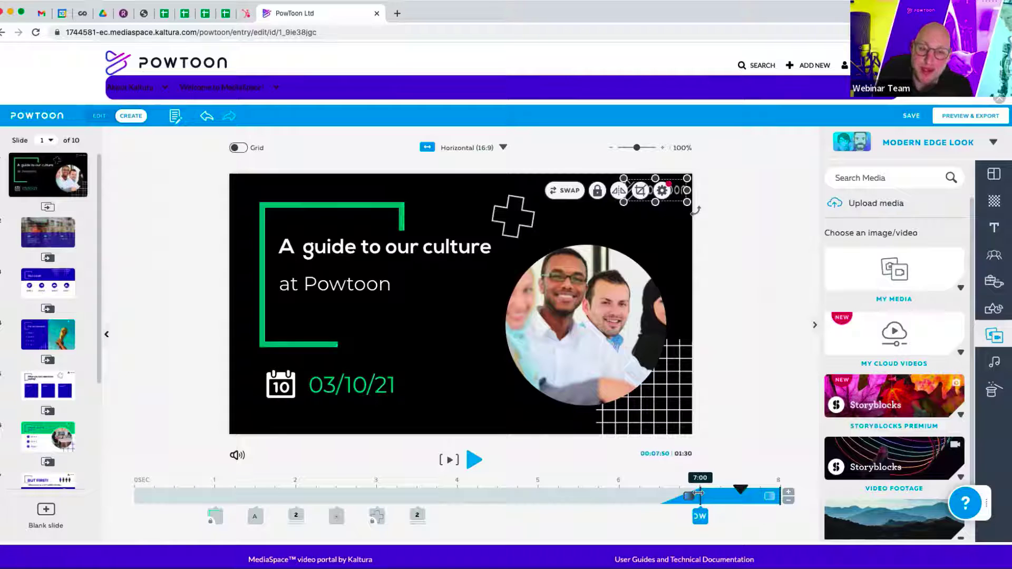
pyautogui.click(673, 216)
pyautogui.click(673, 195)
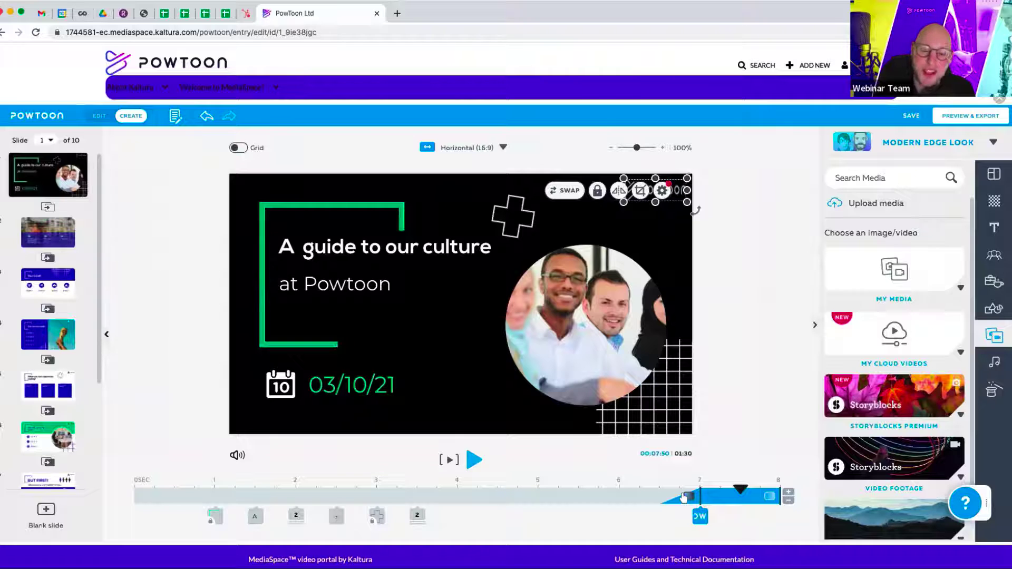
# Give the logo a Pop entrance starting at 0 seconds, then play the slide.
pyautogui.click(686, 497)
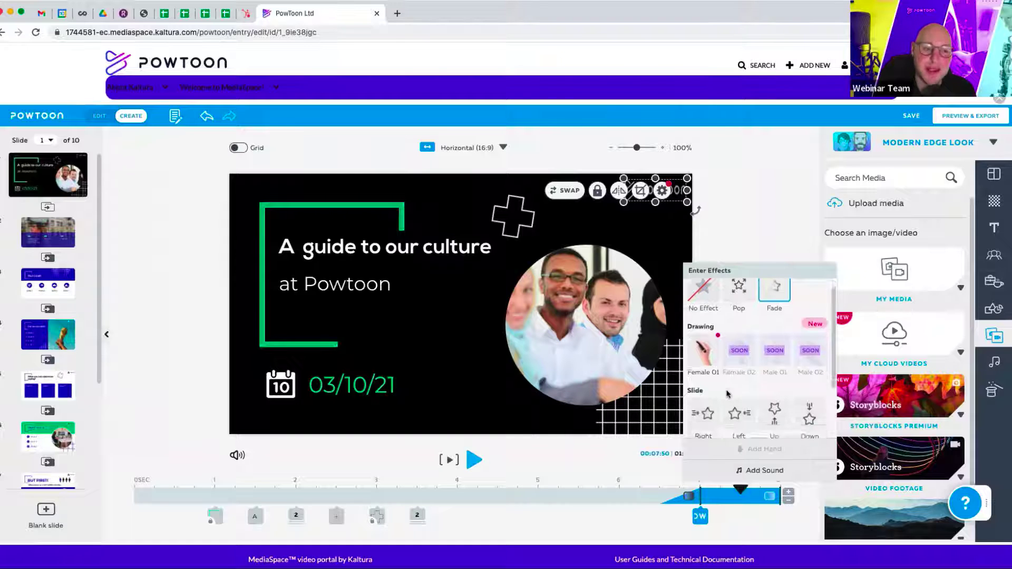
pyautogui.scroll(-3, 727, 393)
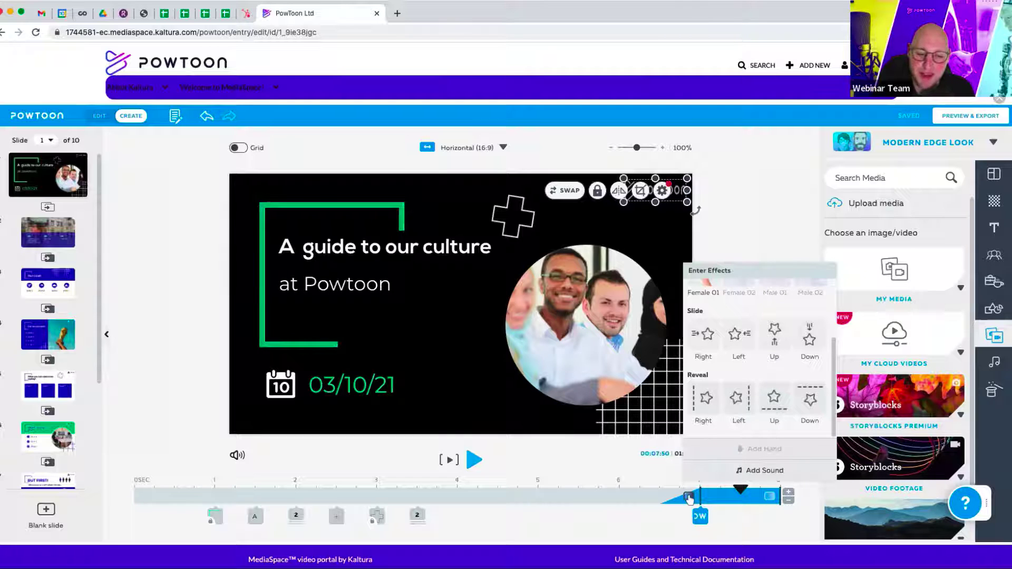
pyautogui.scroll(2, 708, 338)
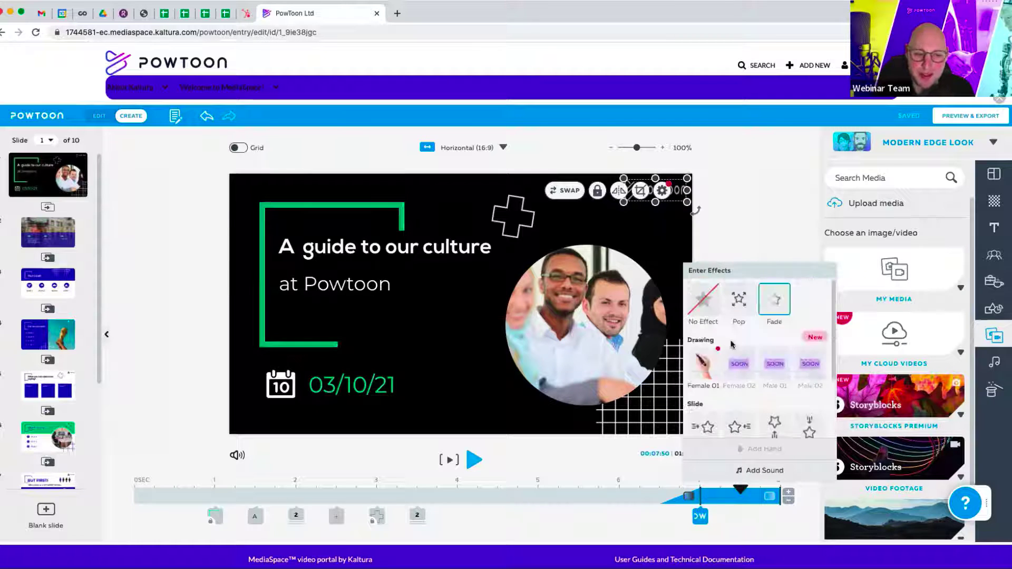
pyautogui.click(739, 299)
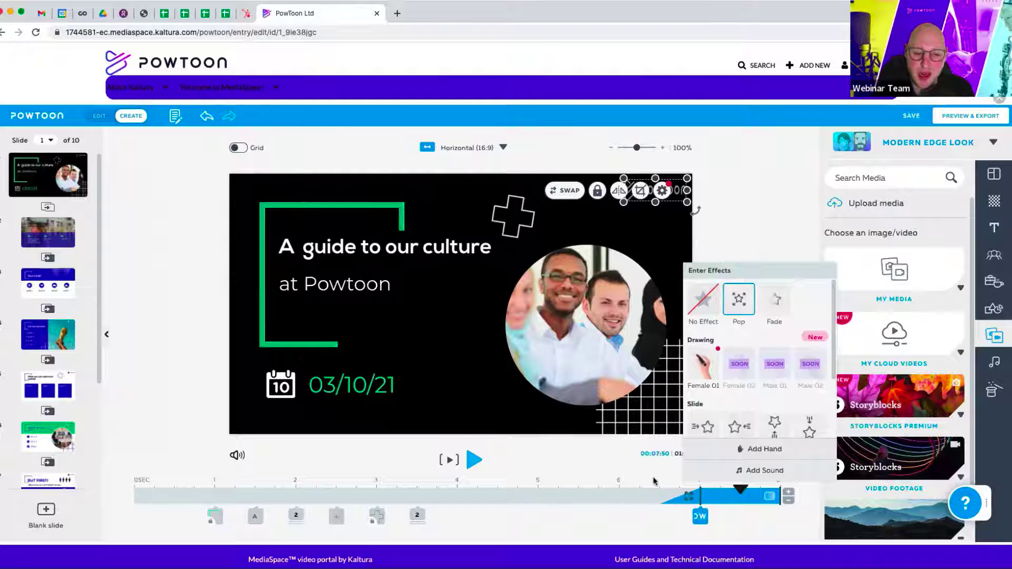
pyautogui.click(658, 487)
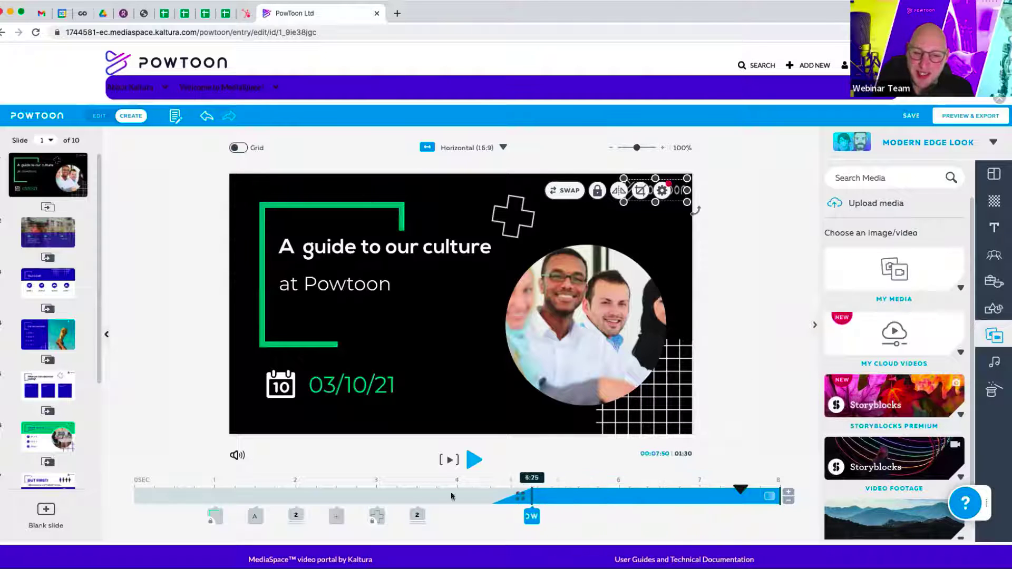
pyautogui.moveTo(700, 498); pyautogui.dragTo(134, 499)
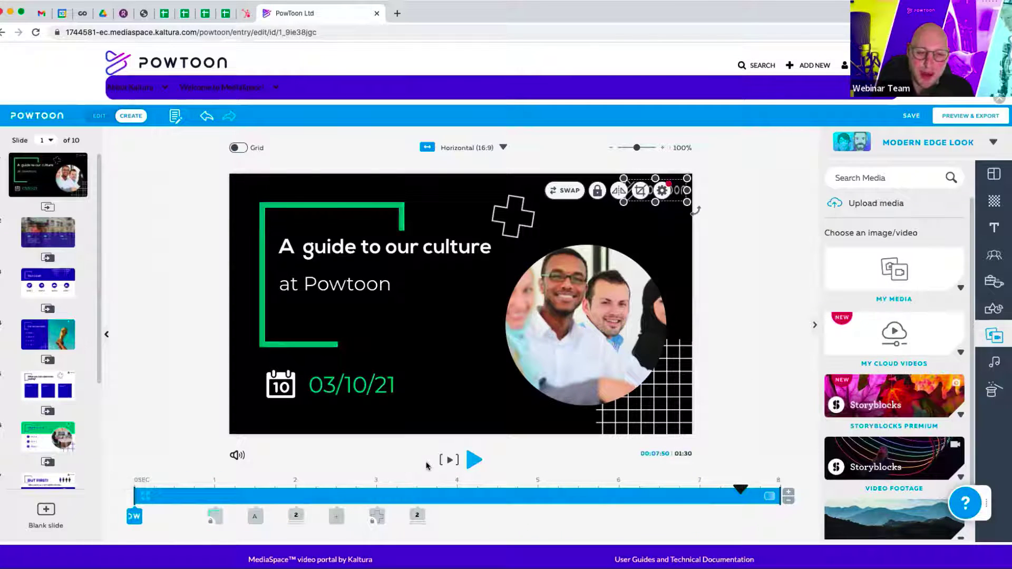
pyautogui.click(448, 460)
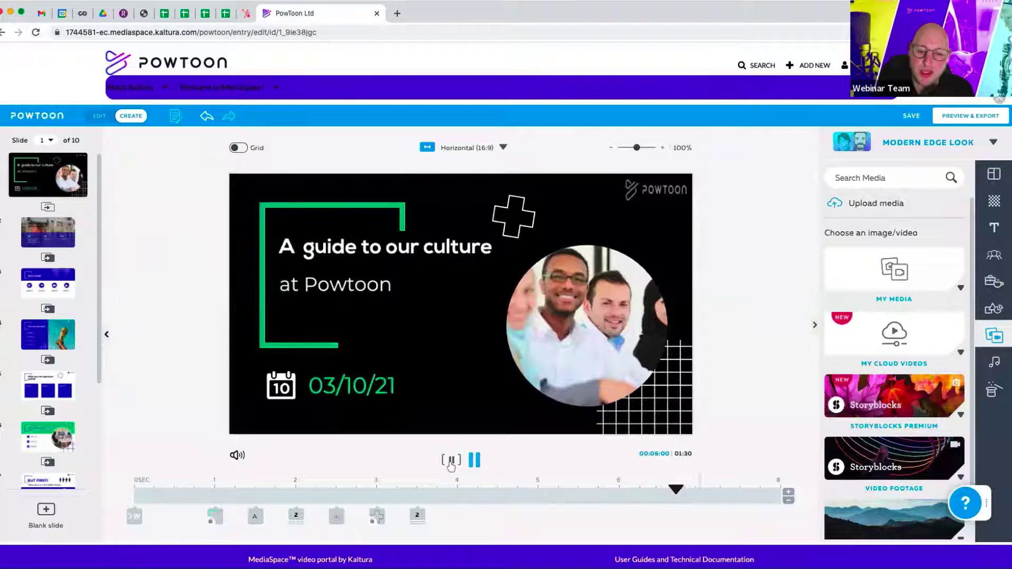
# Pause playback, review the logo's exit effects unchanged, and move the playhead back to 6 seconds.
pyautogui.click(451, 461)
pyautogui.click(134, 516)
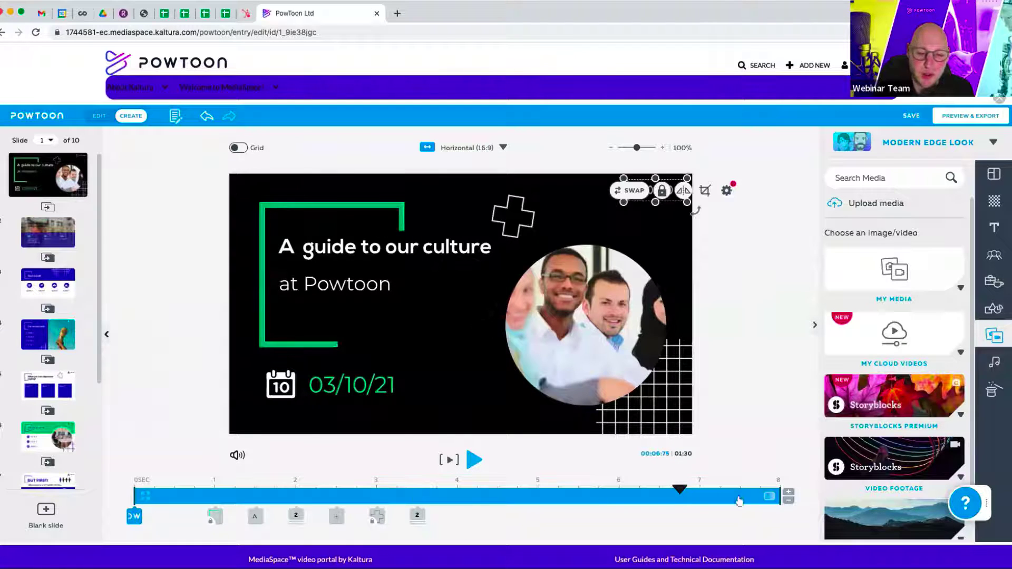
pyautogui.click(770, 497)
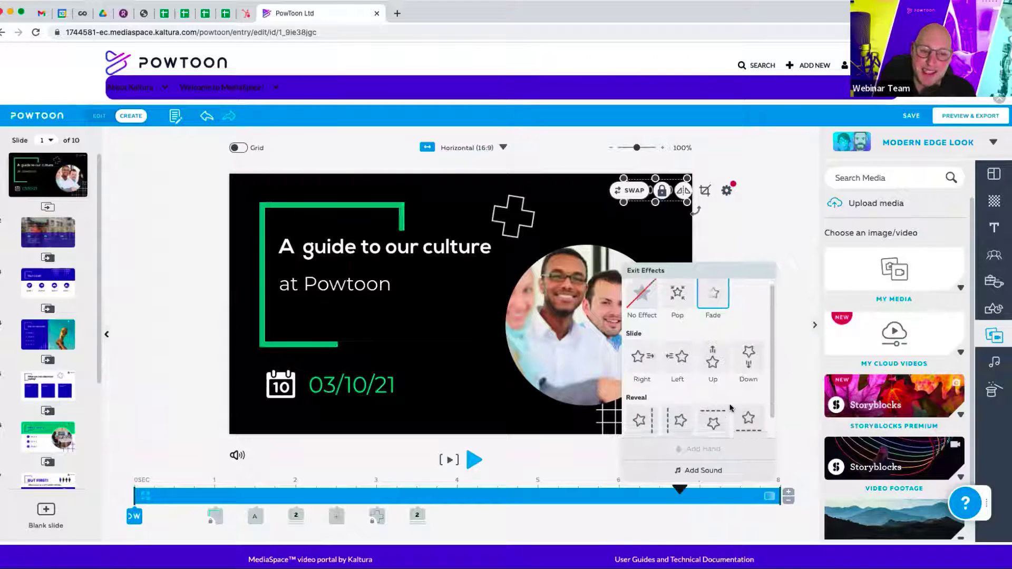
pyautogui.scroll(-2, 732, 411)
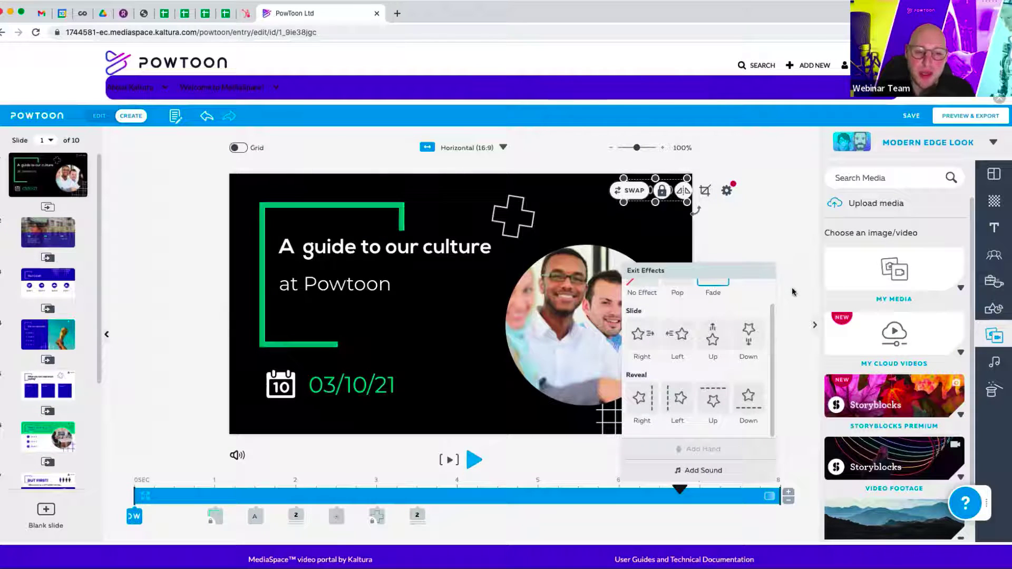
pyautogui.click(725, 457)
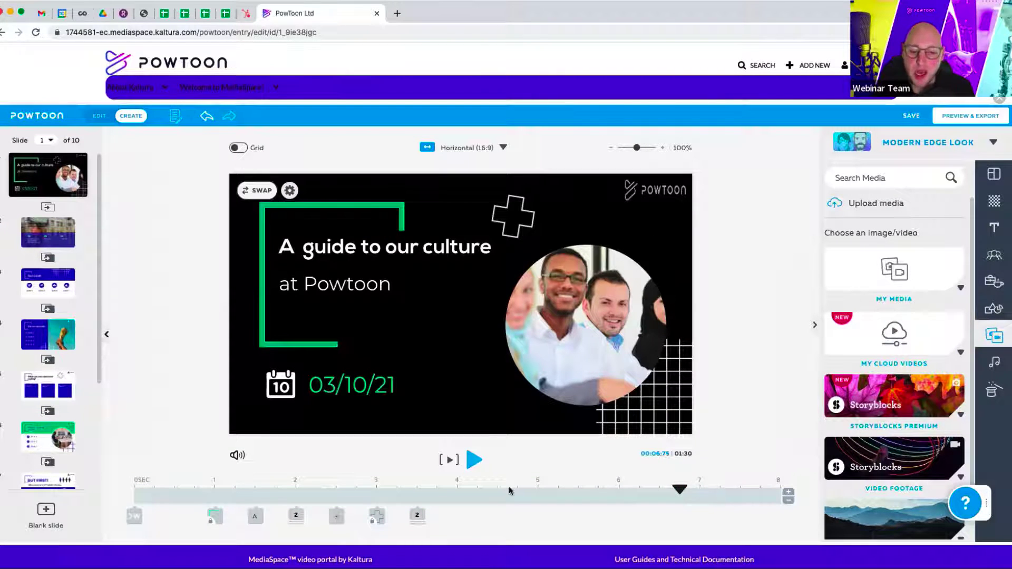
pyautogui.moveTo(679, 491)
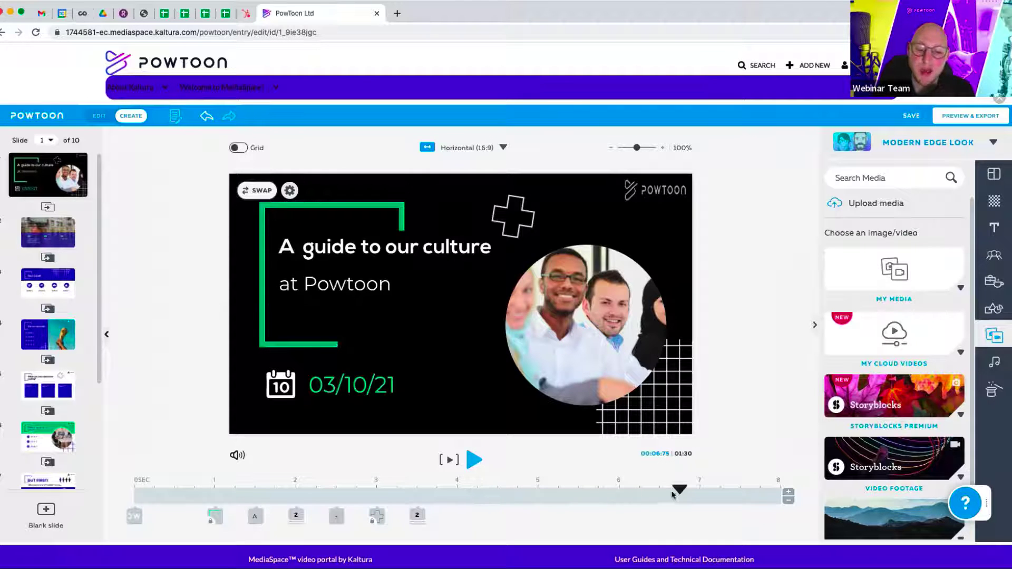
pyautogui.moveTo(684, 493)
pyautogui.mouseDown()
pyautogui.moveTo(524, 497)
pyautogui.moveTo(537, 495)
pyautogui.mouseUp()
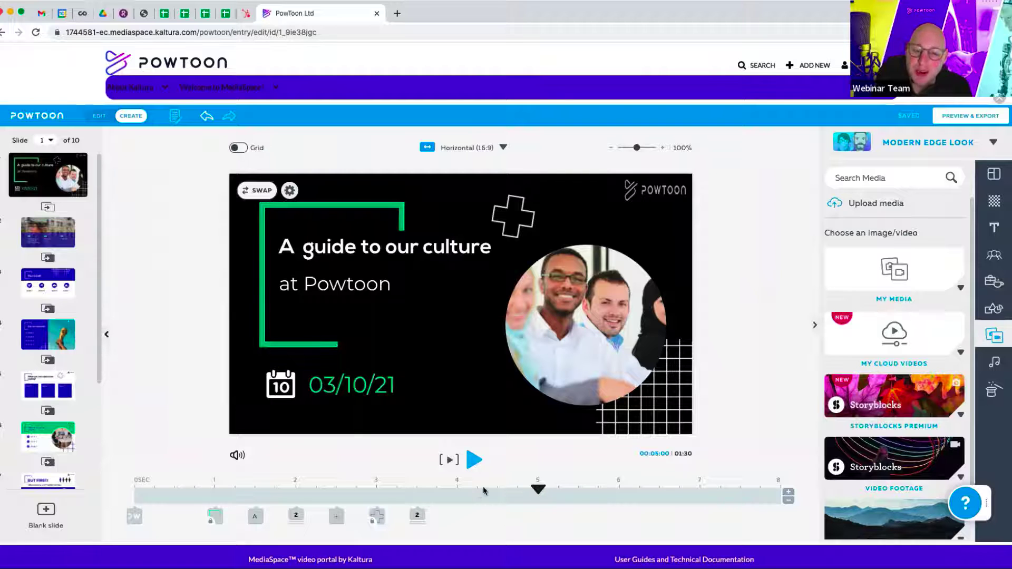
# End the logo's bar around 6 seconds and add eight one-second increments to the title slide.
pyautogui.click(654, 196)
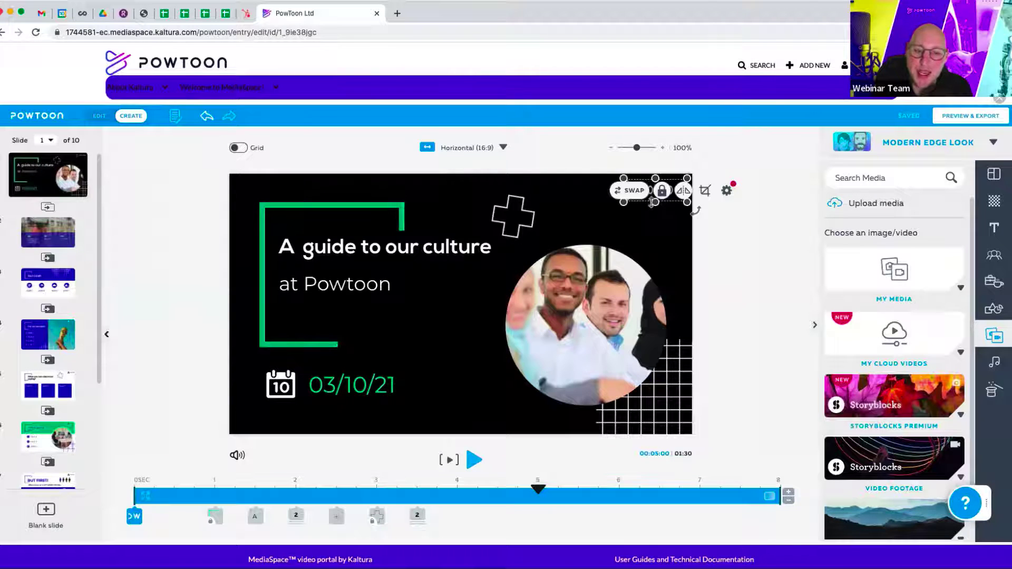
pyautogui.moveTo(782, 496); pyautogui.dragTo(640, 496)
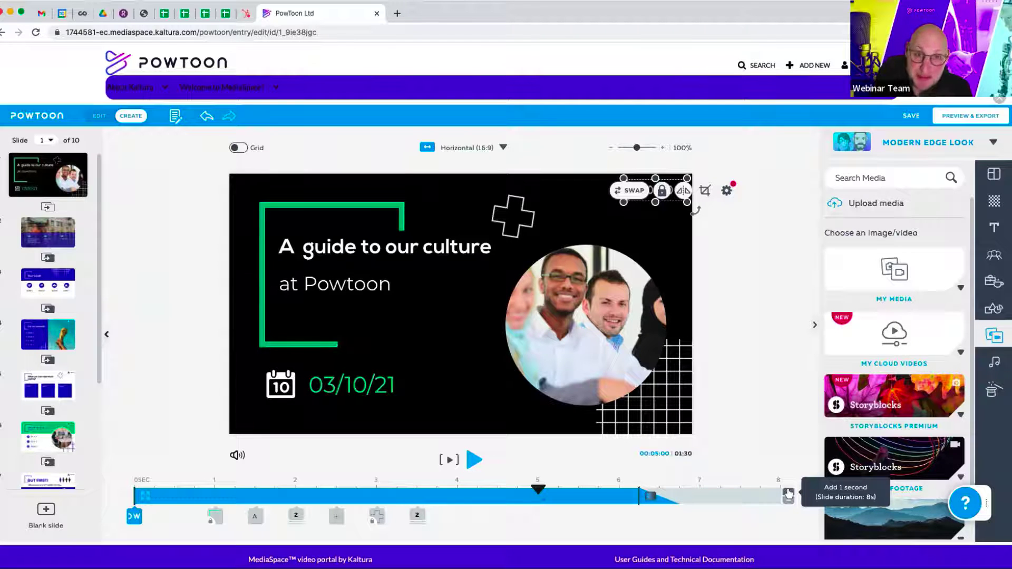
pyautogui.click(788, 494)
pyautogui.click(788, 494)
pyautogui.click(788, 493)
pyautogui.click(788, 494)
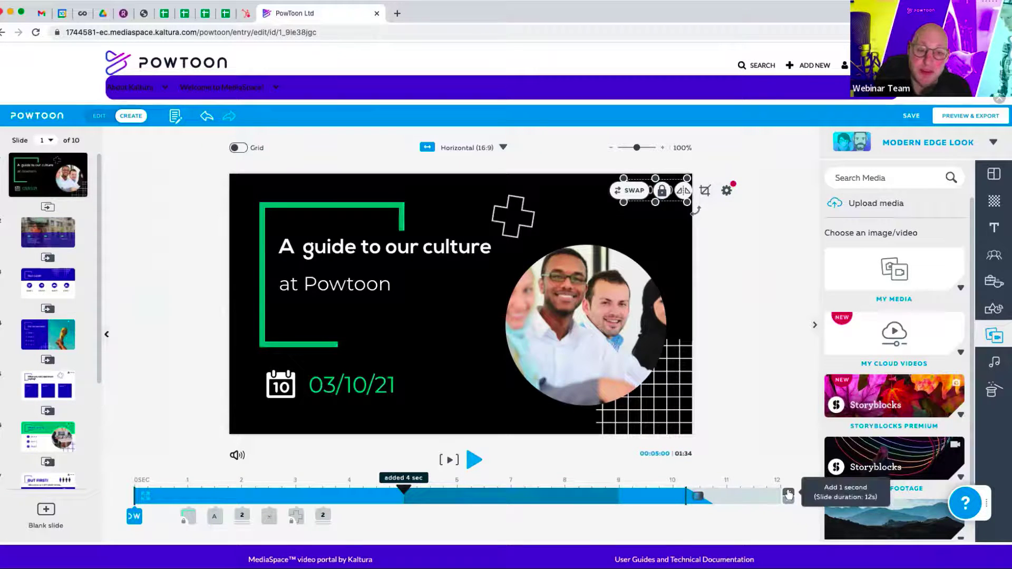
pyautogui.click(787, 494)
pyautogui.click(788, 493)
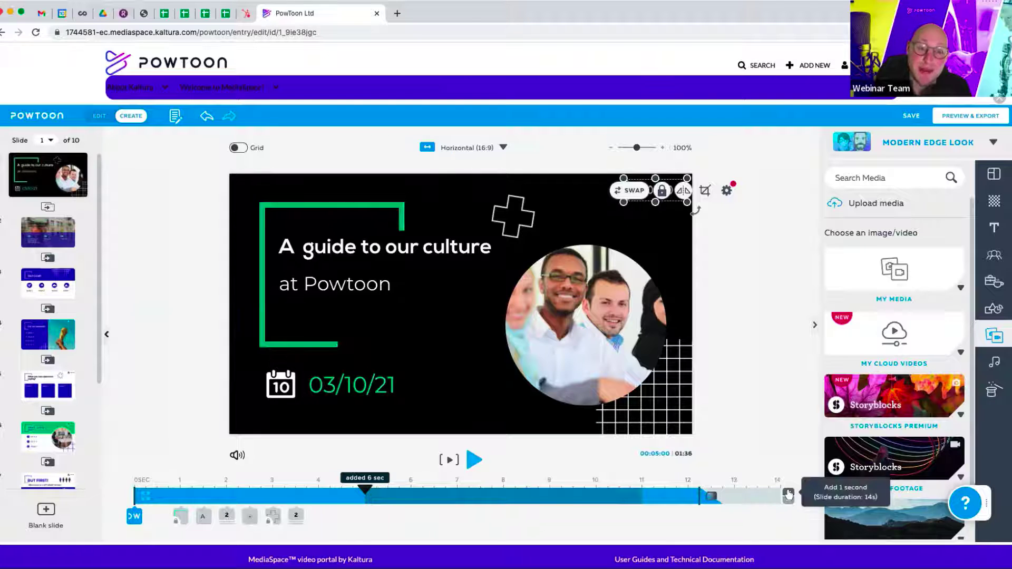
pyautogui.click(788, 494)
pyautogui.click(788, 494)
pyautogui.click(788, 494)
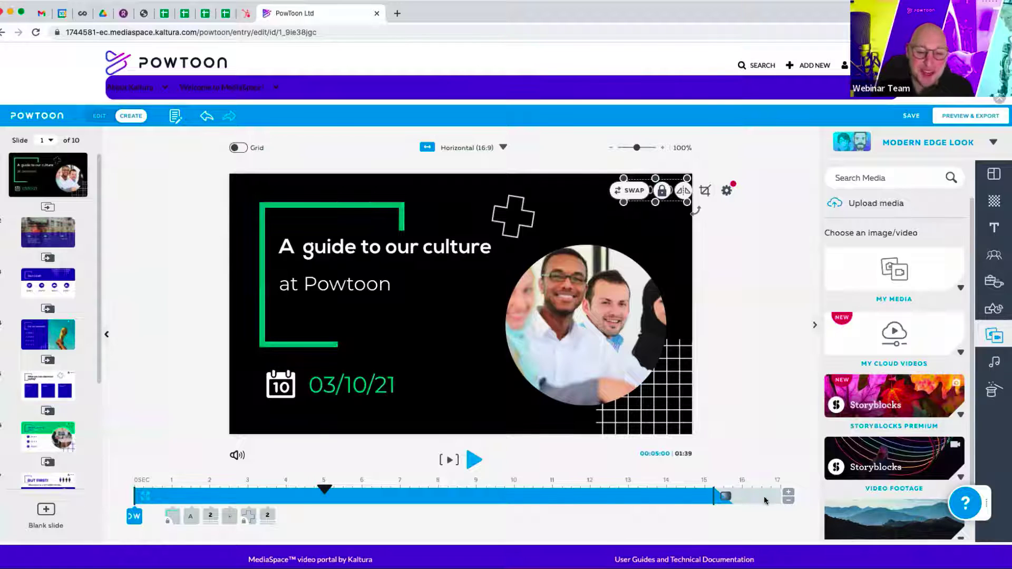
pyautogui.click(787, 496)
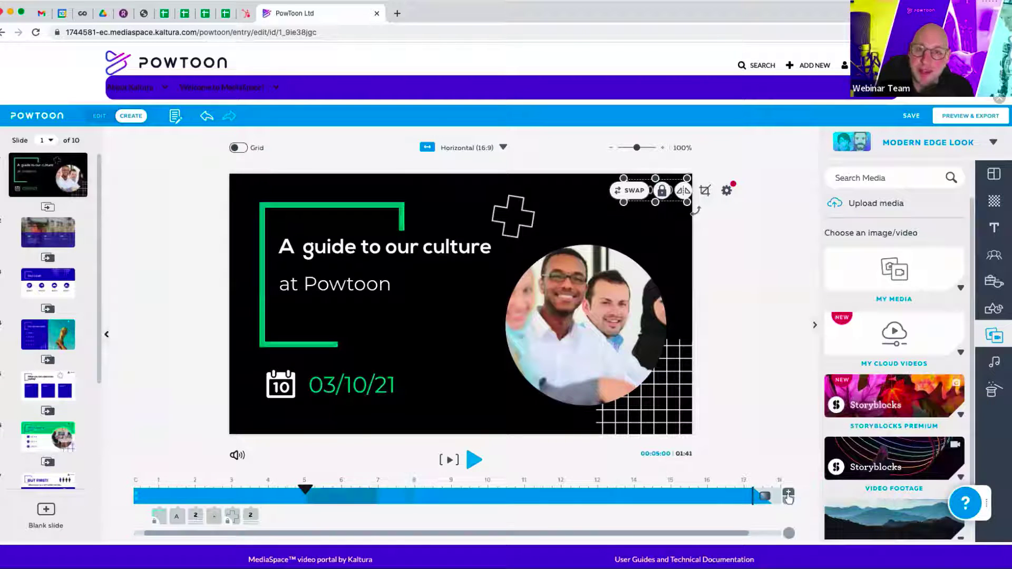
pyautogui.click(788, 495)
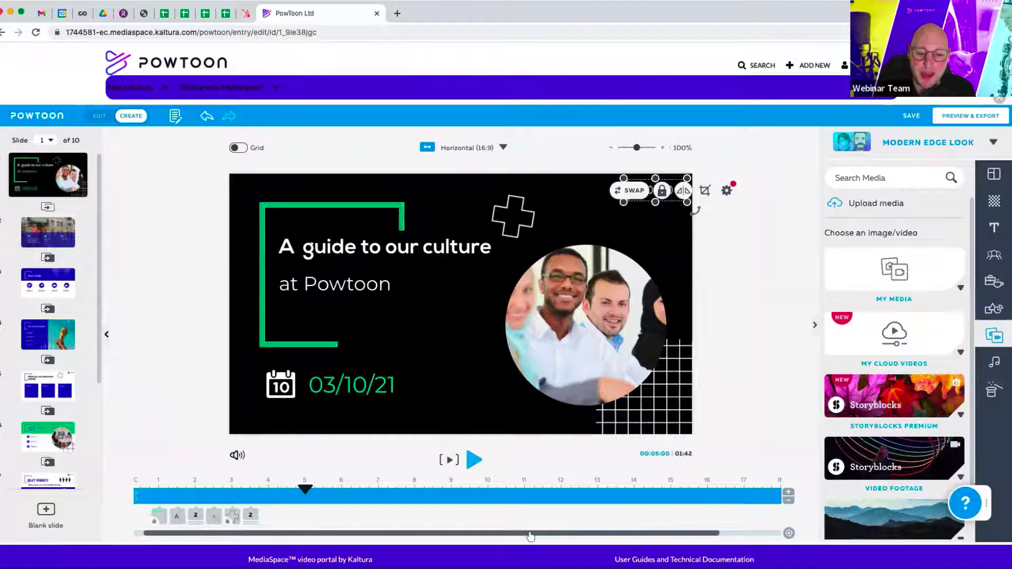
pyautogui.moveTo(530, 536); pyautogui.dragTo(628, 537)
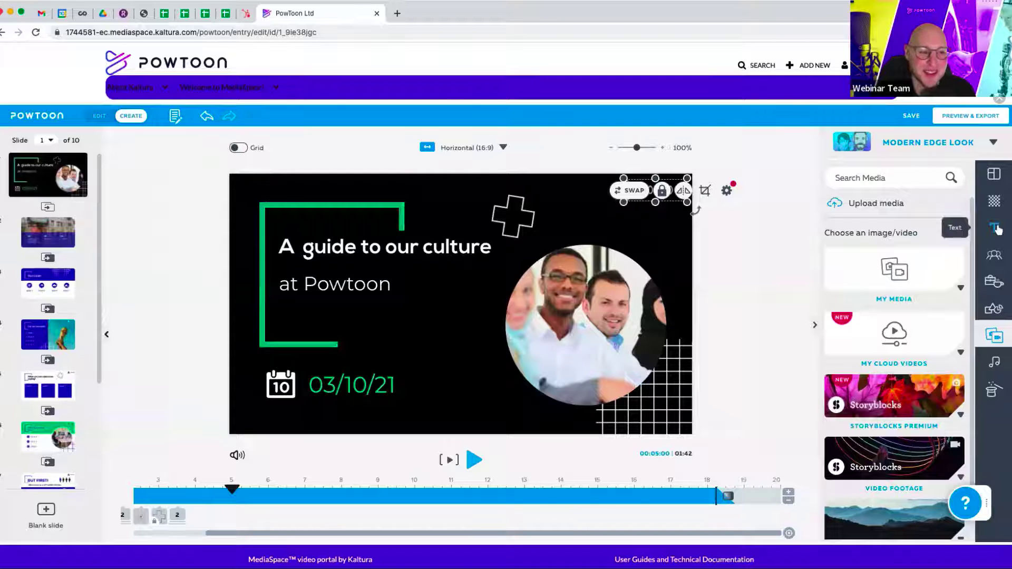
# Raise the 'A guide to our culture' title from size 46 to 49, then browse Video Titles.
pyautogui.click(997, 227)
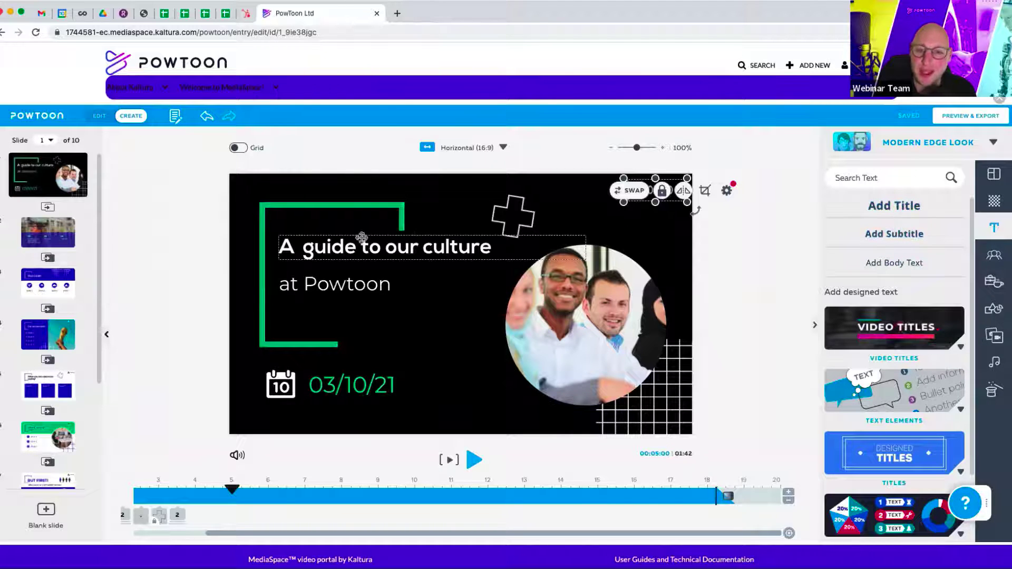
pyautogui.click(505, 252)
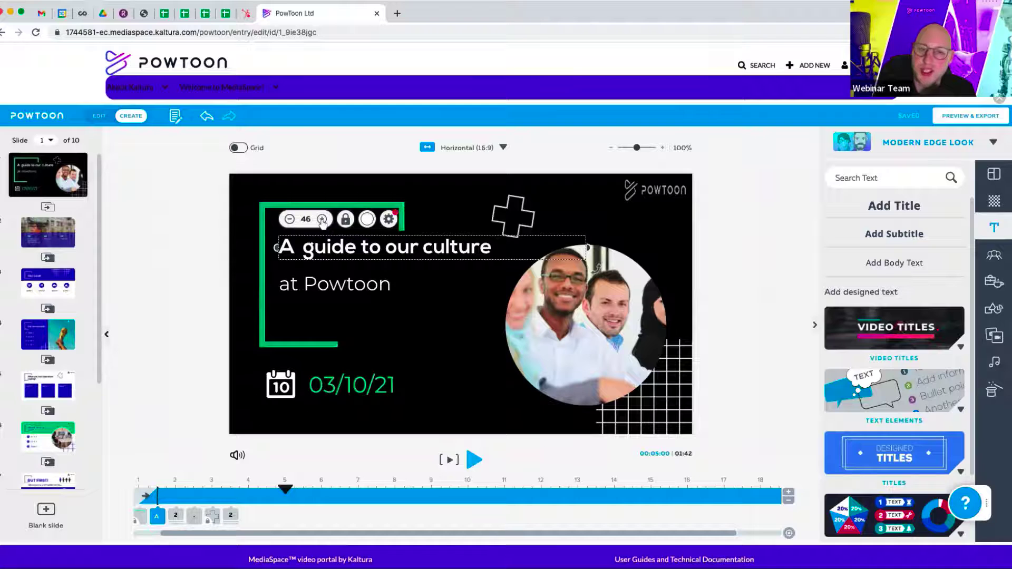
pyautogui.click(322, 219)
pyautogui.click(322, 219)
pyautogui.click(322, 219)
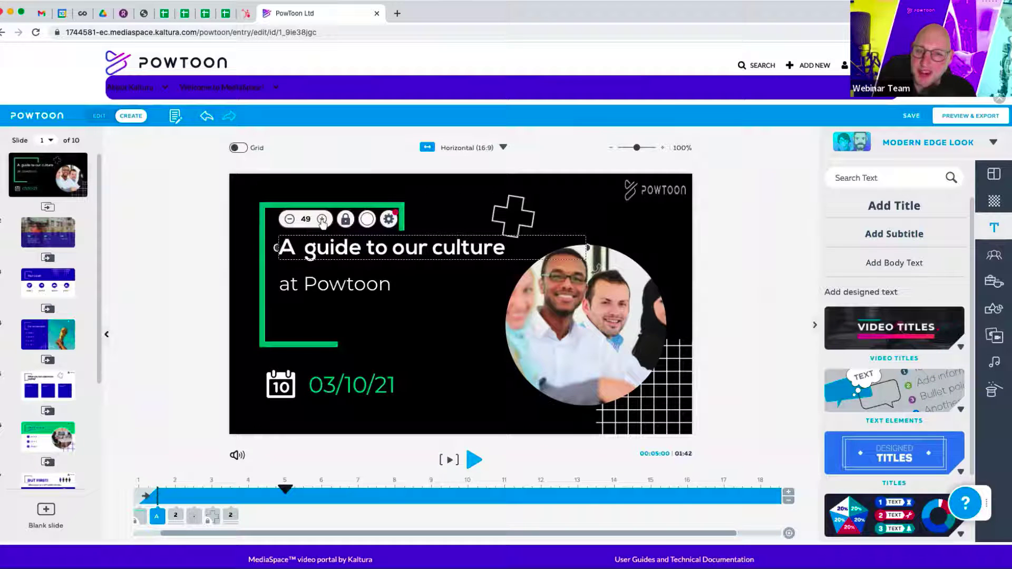
pyautogui.click(888, 330)
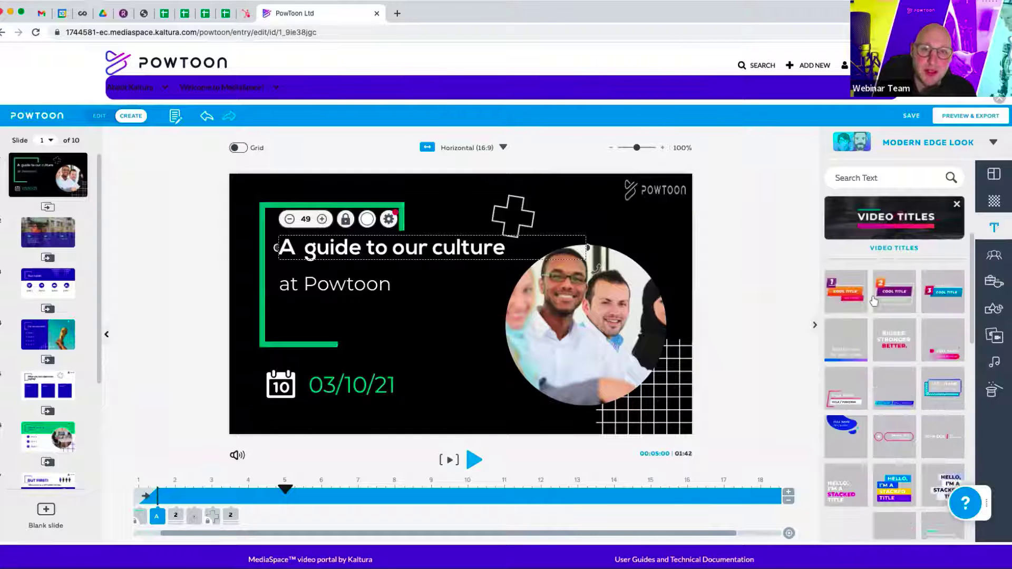
pyautogui.moveTo(47, 233)
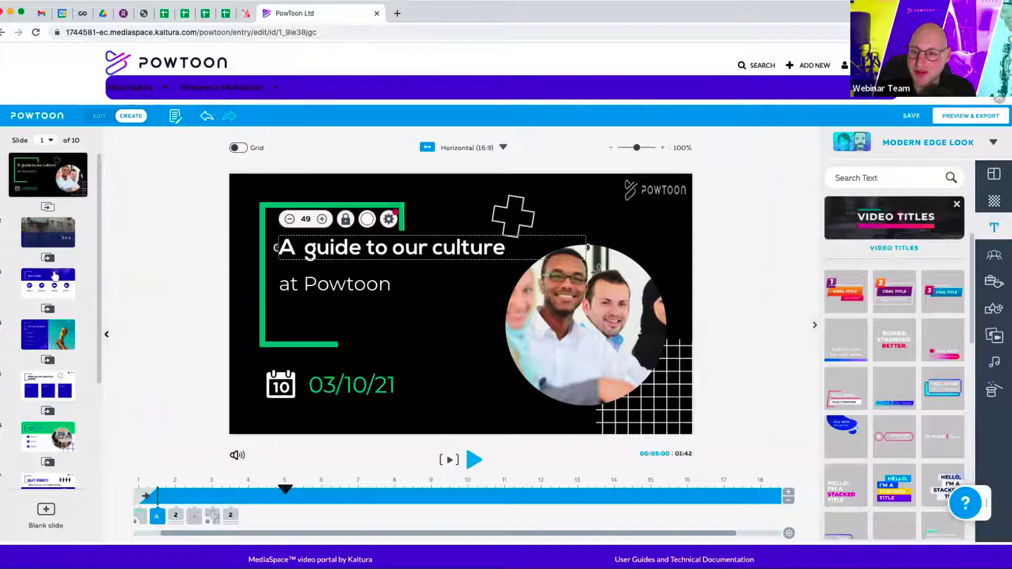
# On slide 2, replace the logo placeholder with a Cool Title 1 video title at top-right.
pyautogui.click(46, 240)
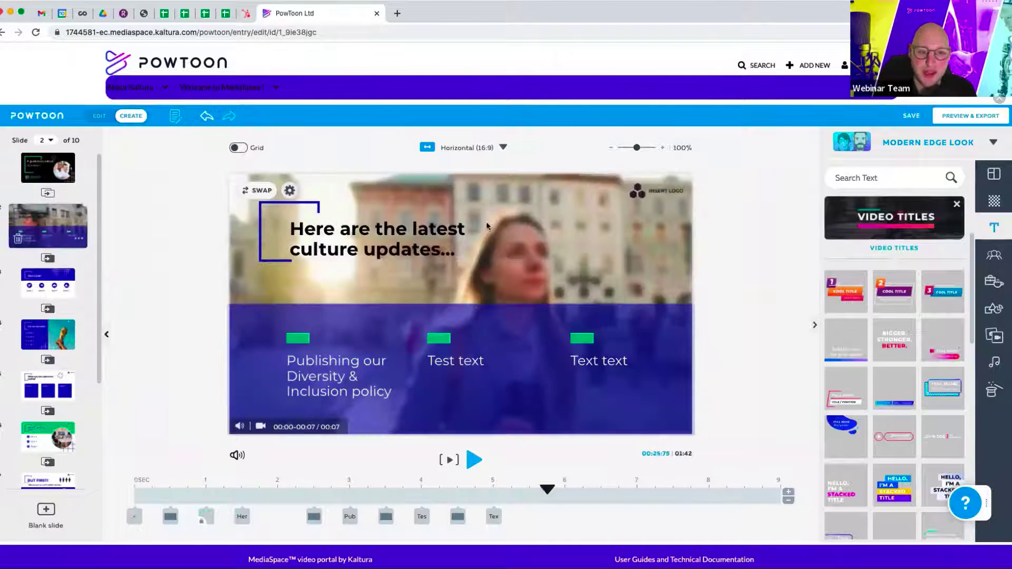
pyautogui.press('Delete')
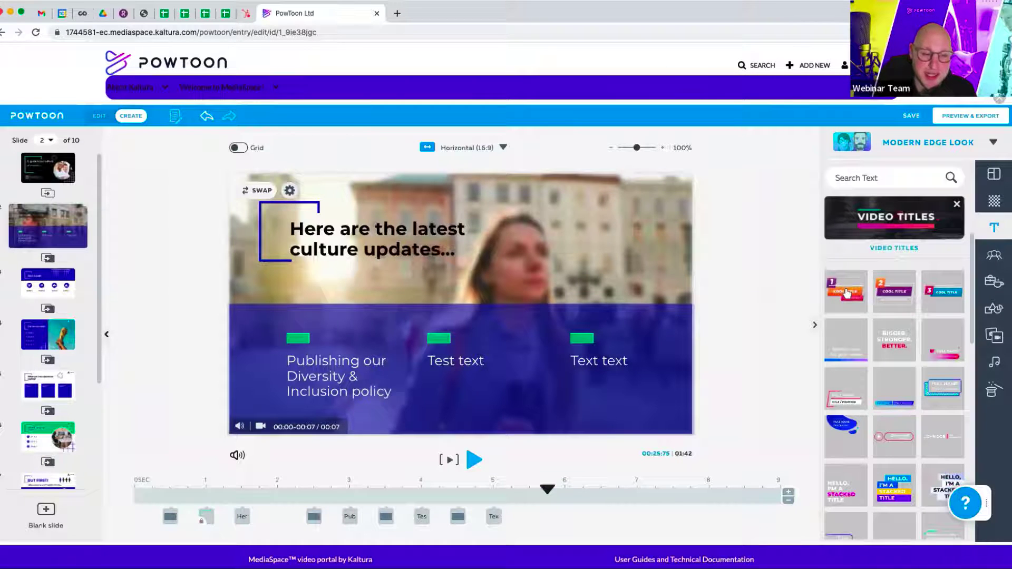
pyautogui.click(846, 293)
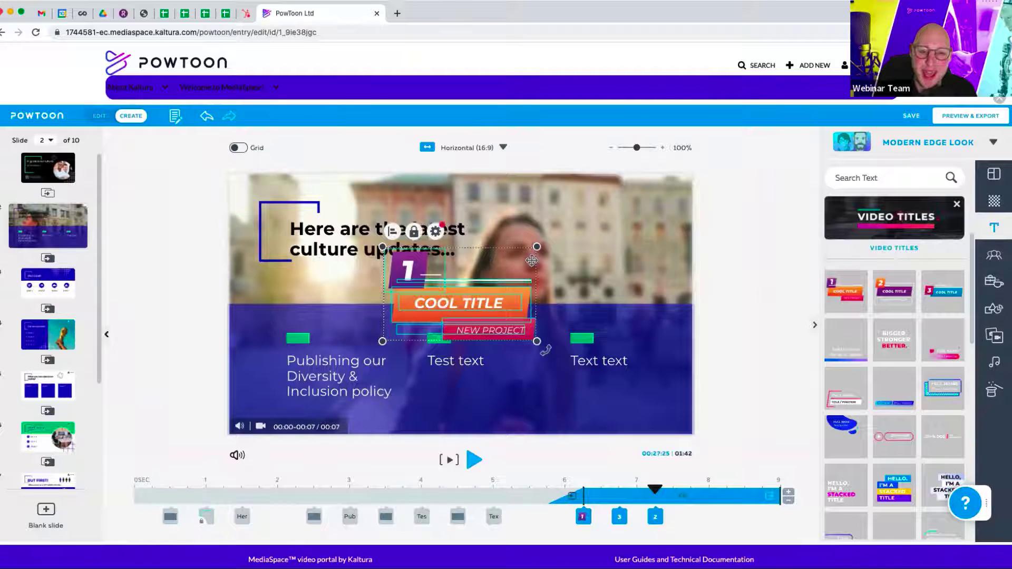
pyautogui.moveTo(424, 311); pyautogui.dragTo(569, 243)
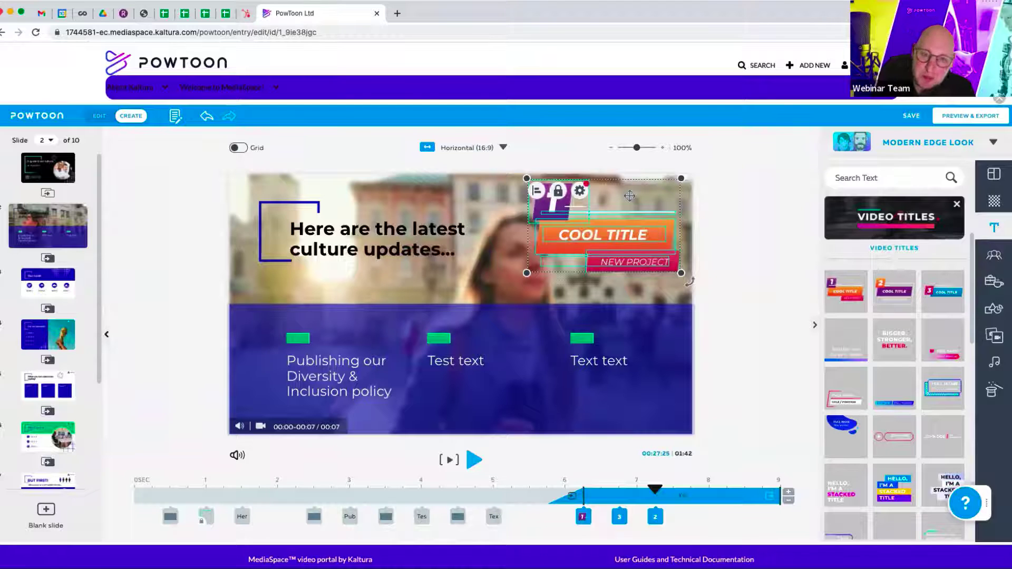
pyautogui.click(720, 211)
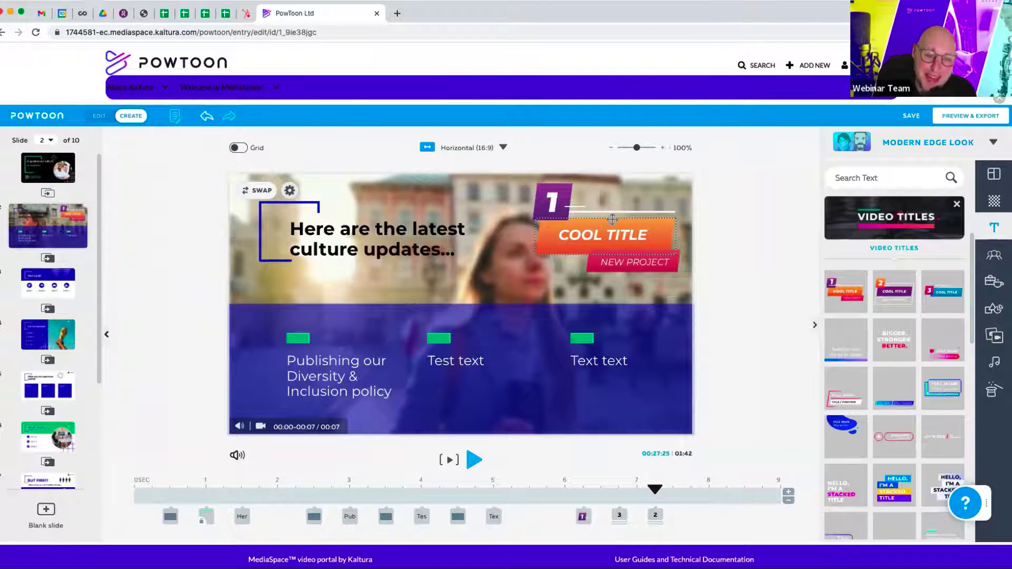
# Recolour the COOL TITLE banner light blue (#6CB9F1).
pyautogui.click(614, 222)
pyautogui.click(628, 205)
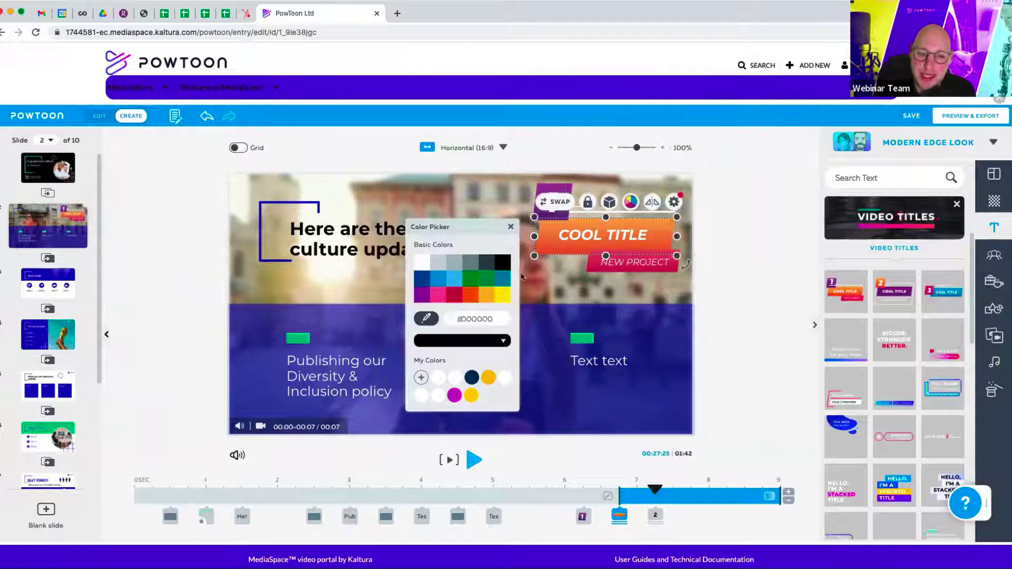
pyautogui.click(480, 278)
pyautogui.click(454, 277)
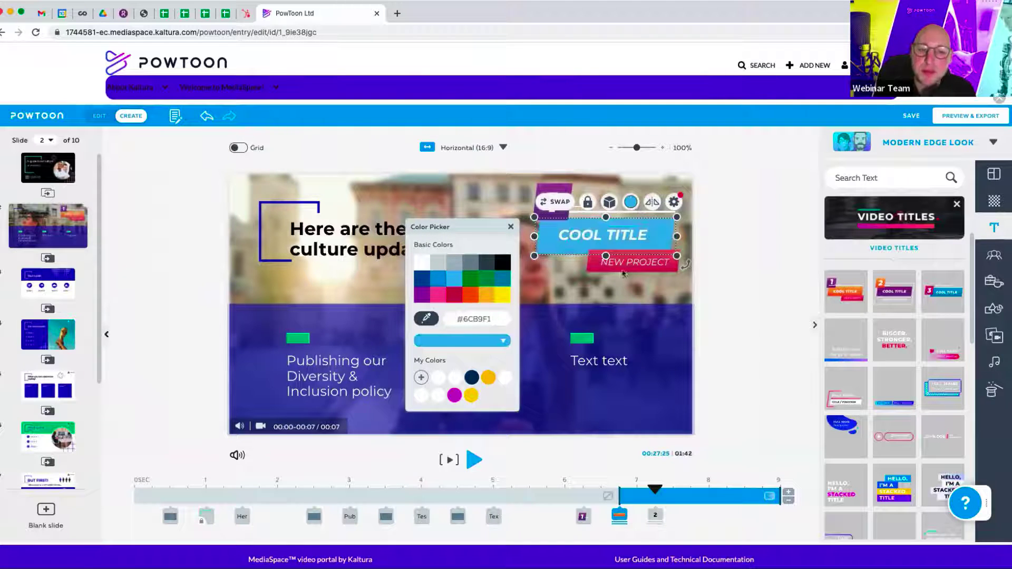
pyautogui.click(741, 271)
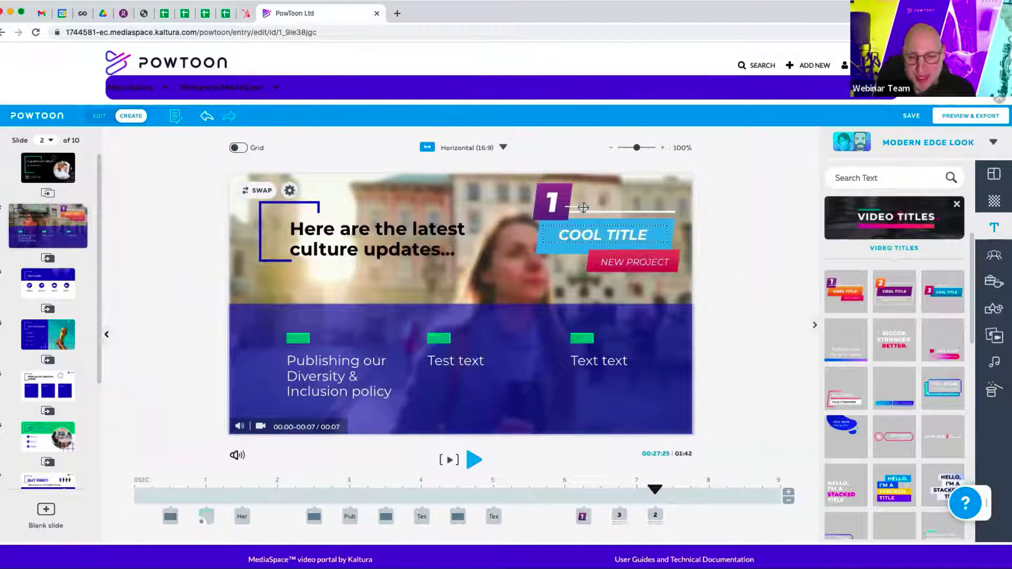
# Open the character library and scroll through Cosmo, Rhapsody, Boho and Health & Safety packs.
pyautogui.click(1001, 257)
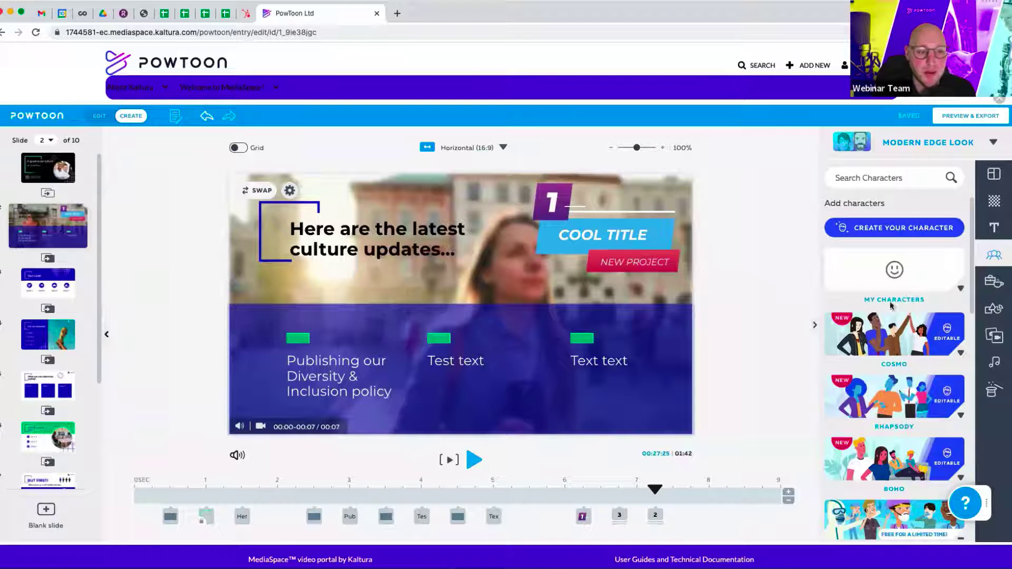
pyautogui.scroll(-1, 877, 342)
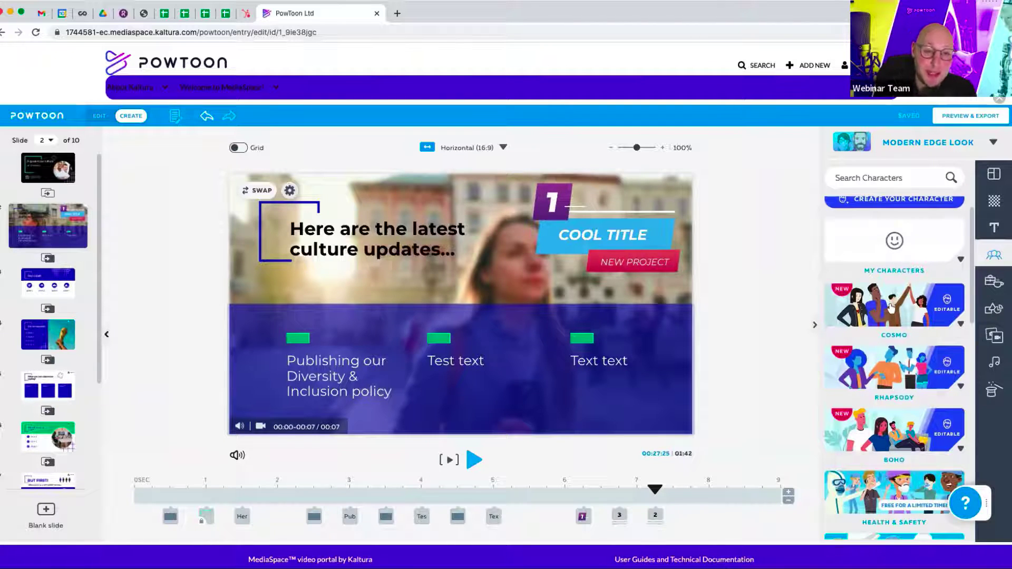
# Add blank slide 3 with an enlarged Cosmo woman in teal top and orange trousers, placed low.
pyautogui.rightClick(45, 232)
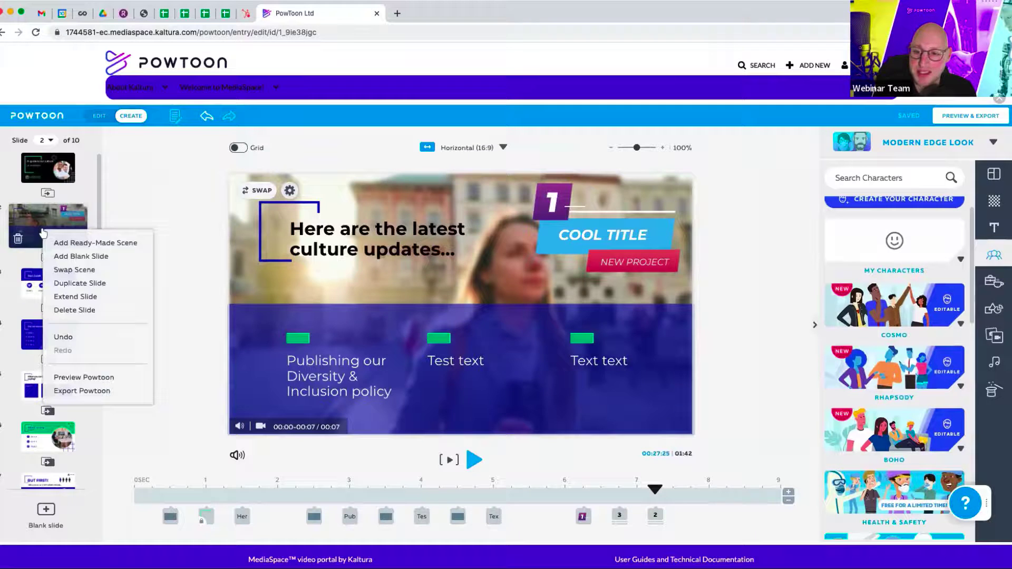
pyautogui.click(83, 256)
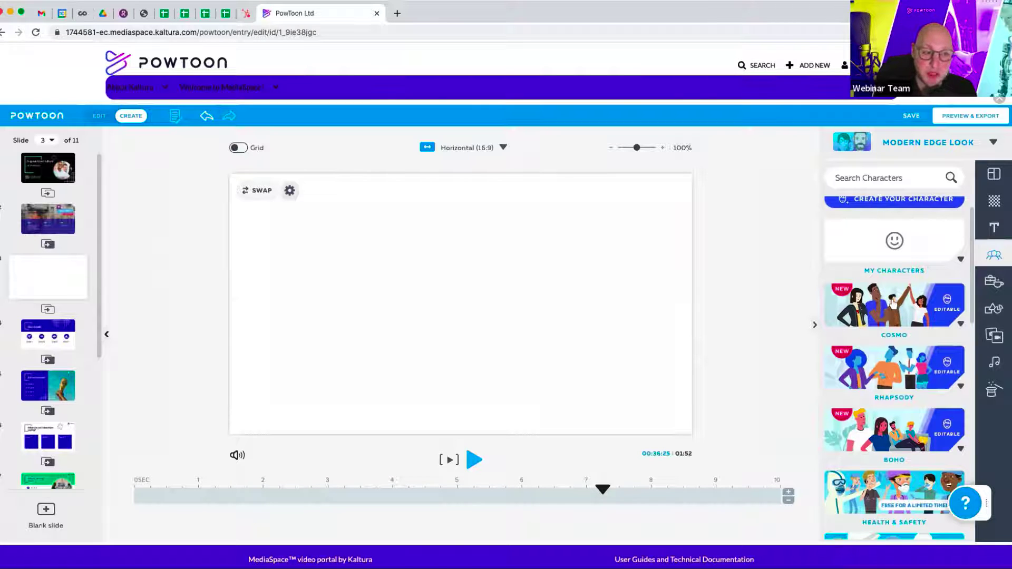
pyautogui.click(891, 304)
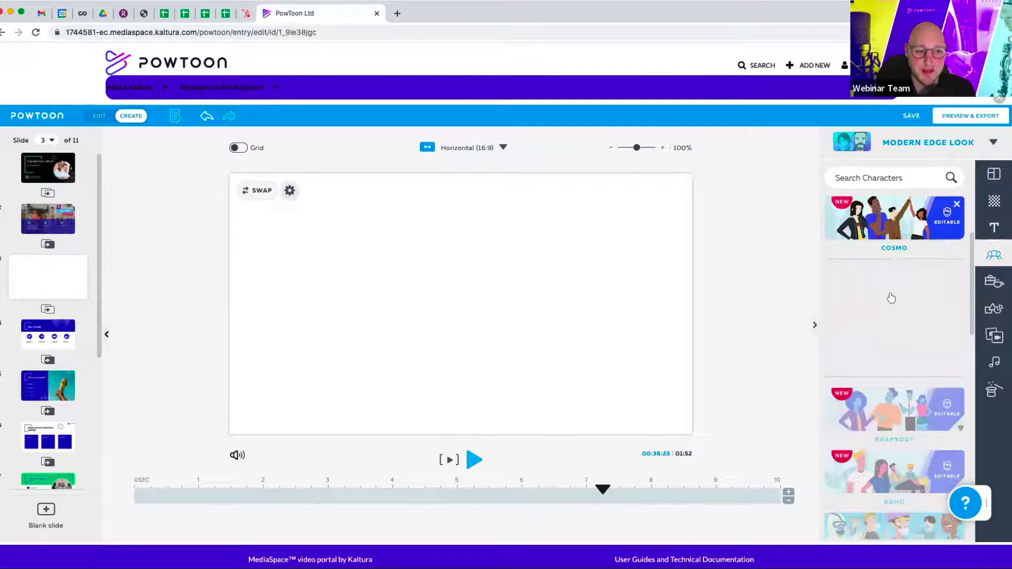
pyautogui.click(895, 288)
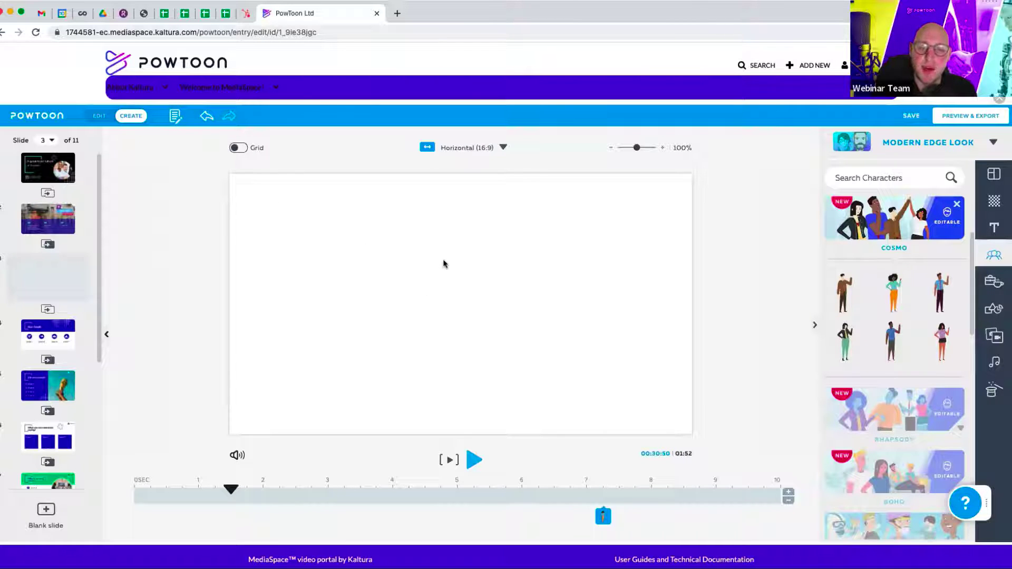
pyautogui.click(891, 295)
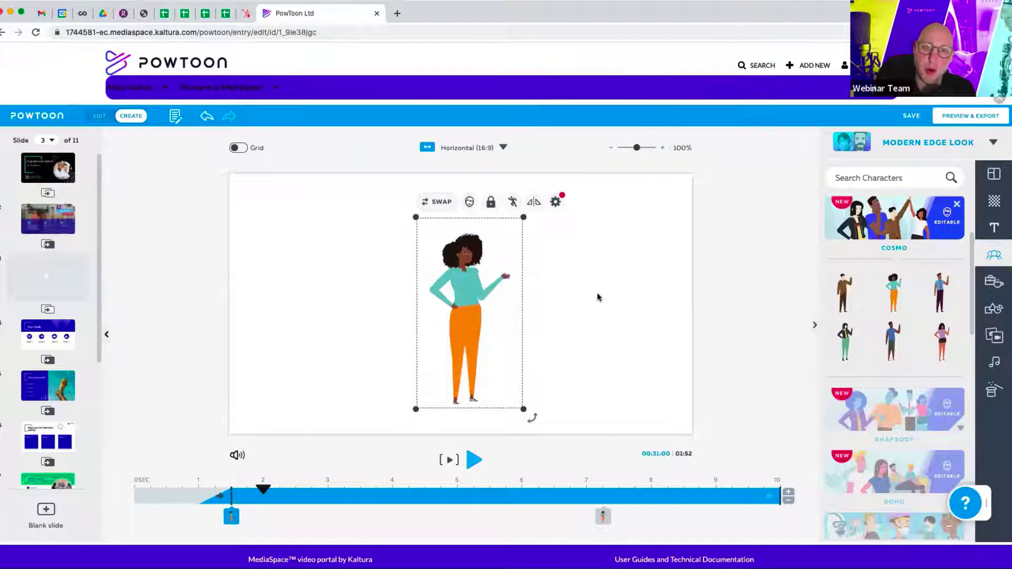
pyautogui.moveTo(472, 254); pyautogui.dragTo(435, 301)
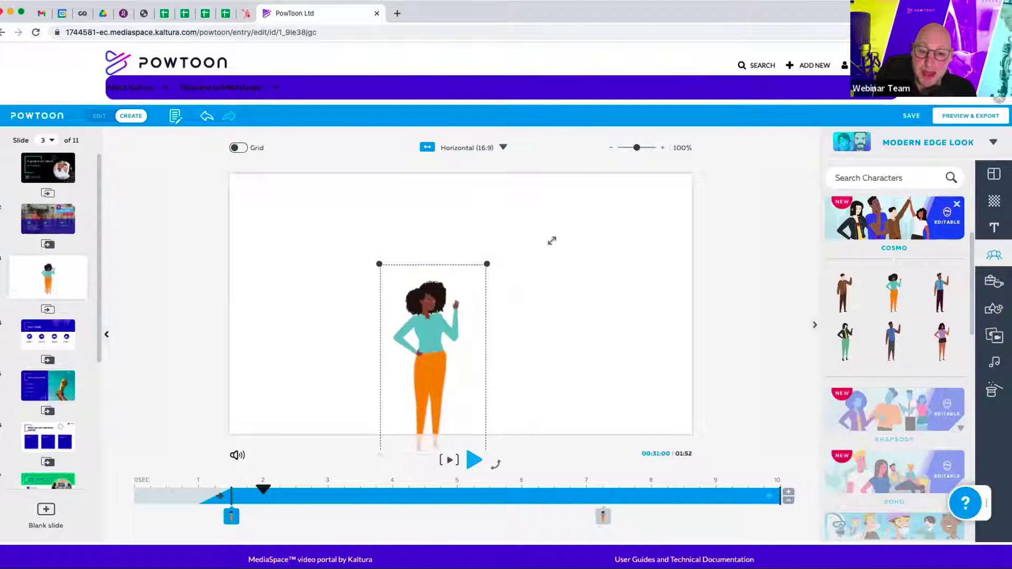
pyautogui.moveTo(487, 264); pyautogui.dragTo(548, 156)
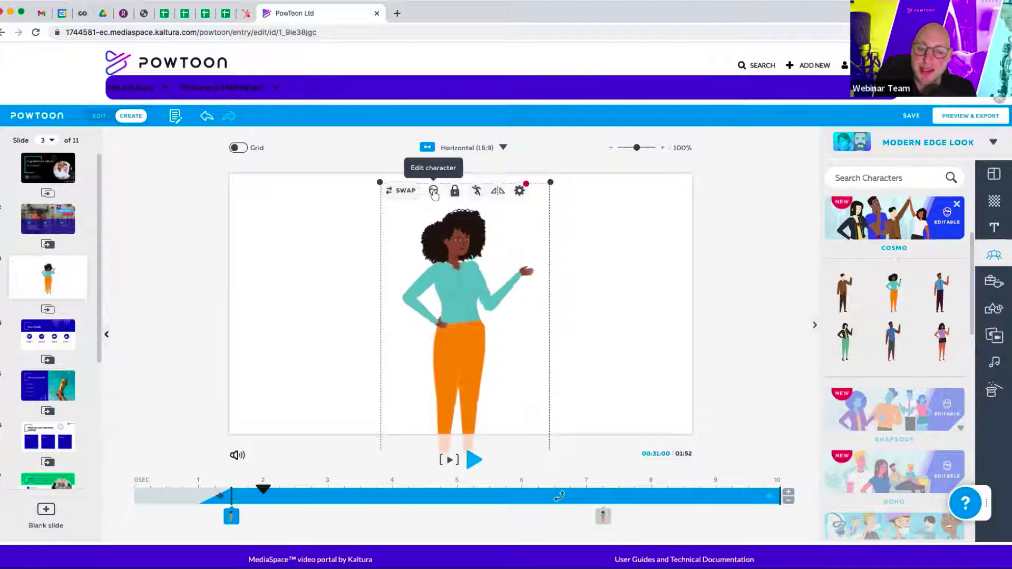
# Open the character editor and dress the Cosmo woman in the black long-sleeve mid-layer top.
pyautogui.click(433, 191)
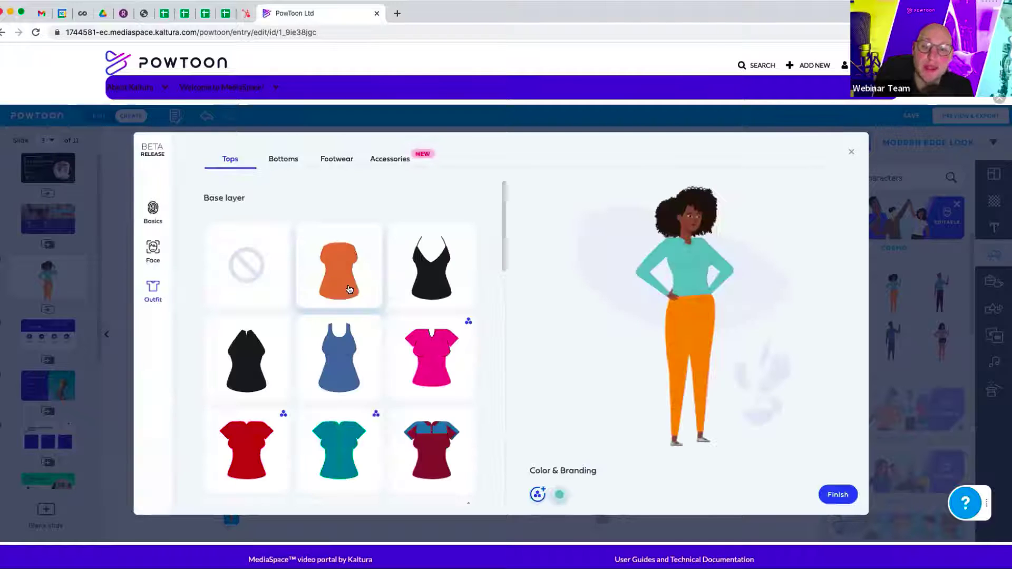
pyautogui.scroll(-1, 368, 385)
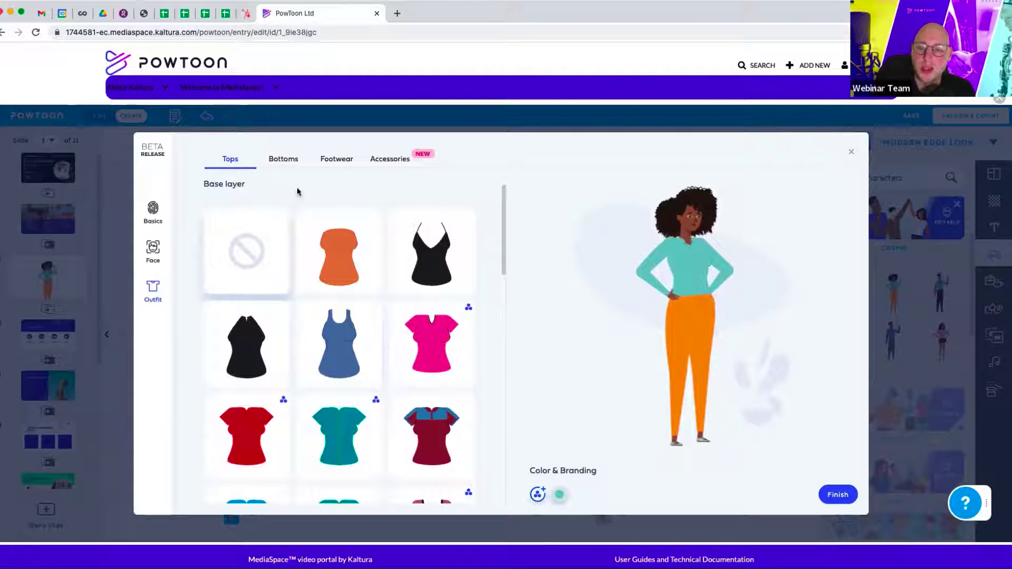
pyautogui.scroll(-5, 377, 344)
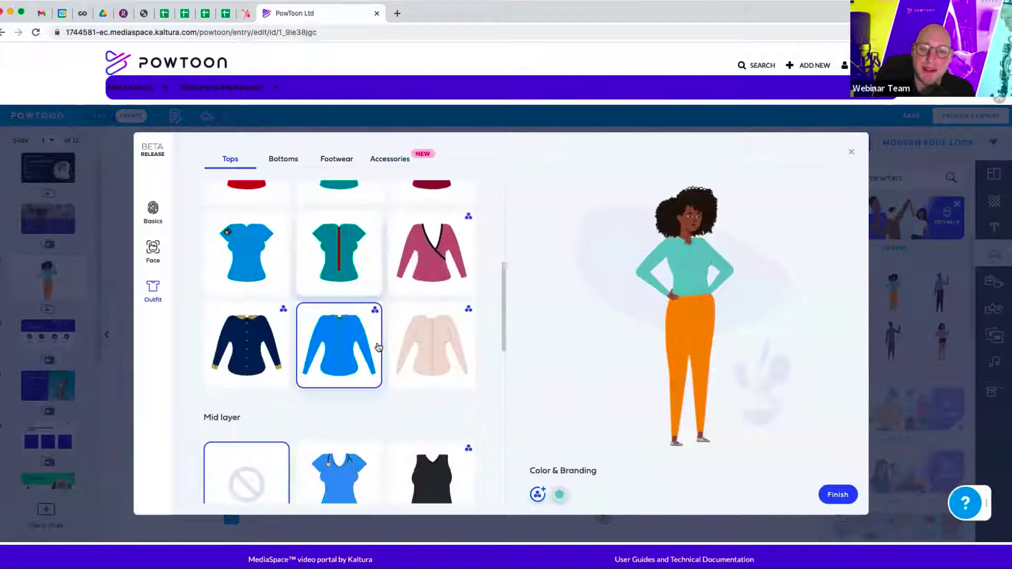
pyautogui.scroll(-4, 378, 344)
pyautogui.scroll(-3, 379, 348)
pyautogui.scroll(-1, 378, 347)
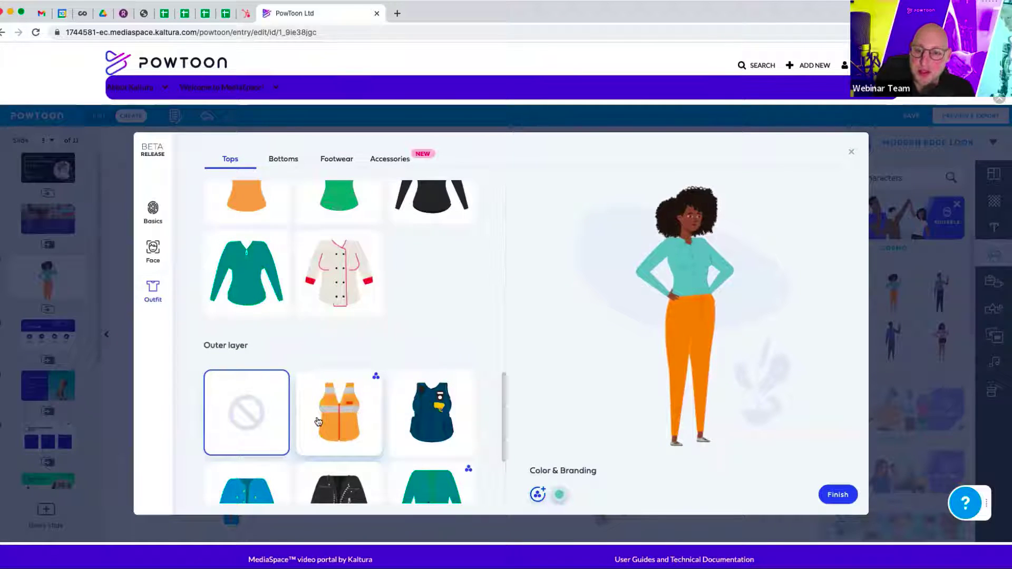
pyautogui.scroll(5, 327, 416)
pyautogui.scroll(5, 318, 419)
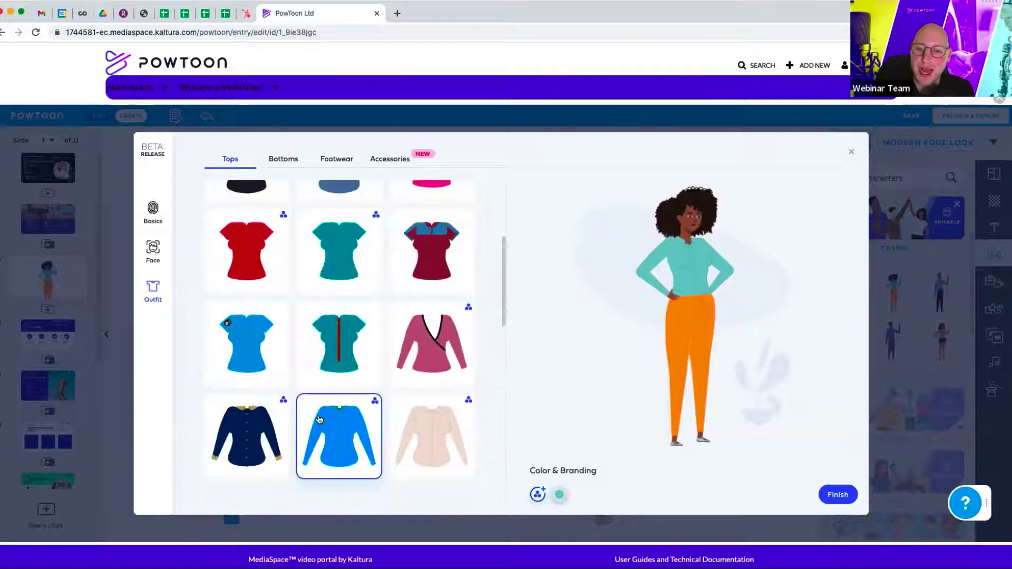
pyautogui.scroll(3, 319, 419)
pyautogui.scroll(-3, 319, 419)
pyautogui.scroll(-4, 319, 419)
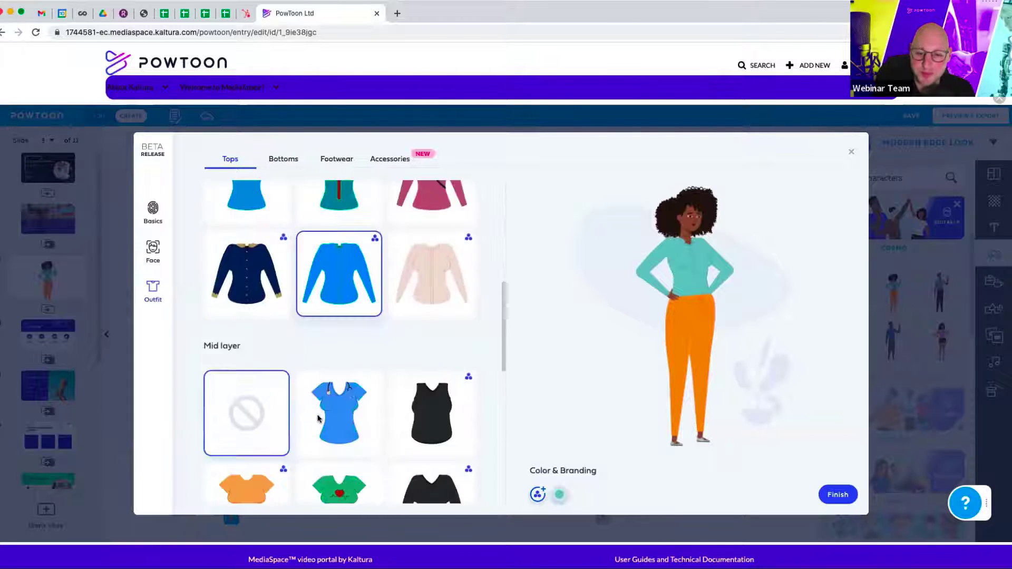
pyautogui.scroll(-4, 319, 419)
pyautogui.click(434, 323)
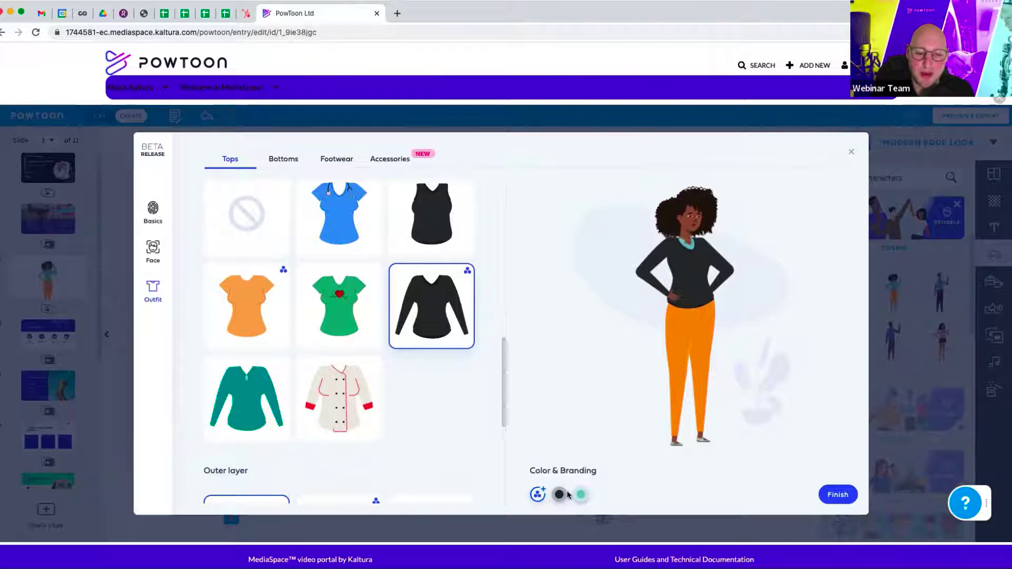
pyautogui.click(560, 495)
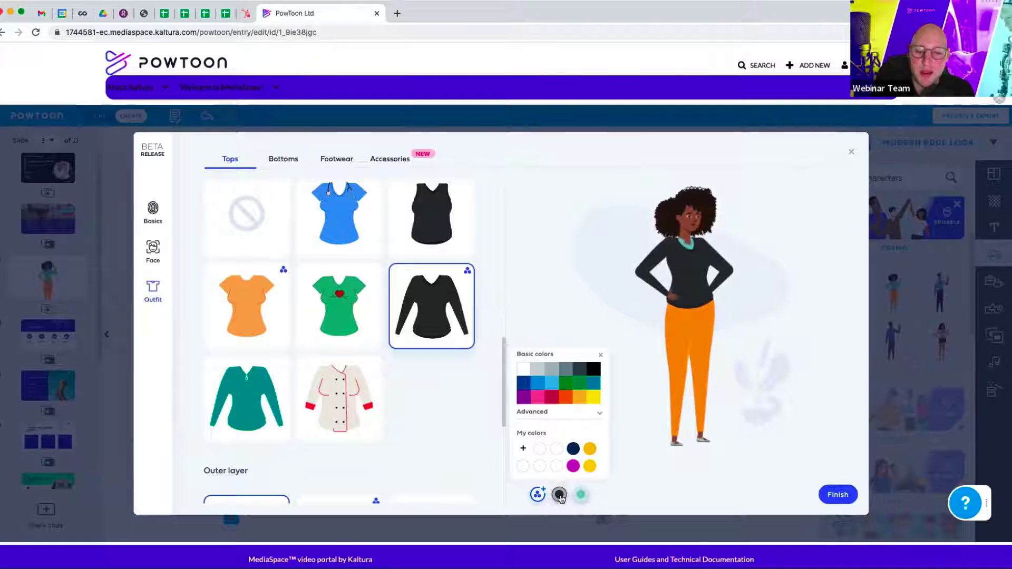
pyautogui.click(546, 416)
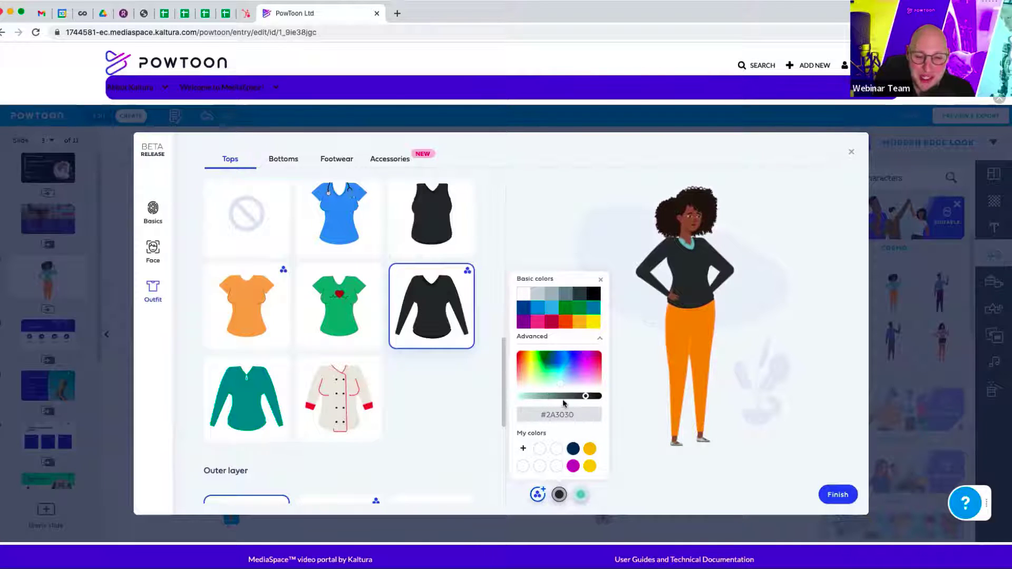
pyautogui.click(600, 281)
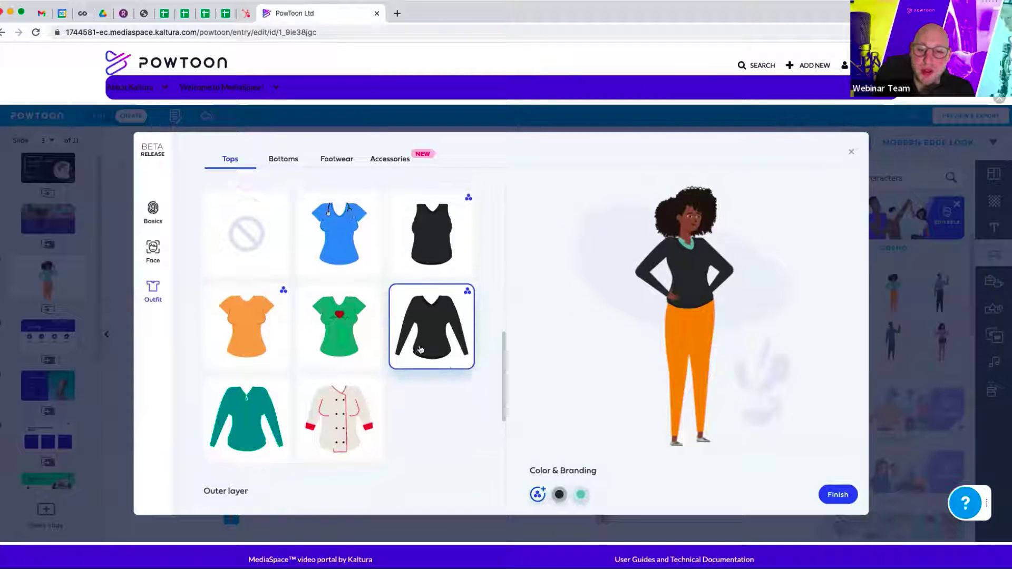
pyautogui.scroll(3, 451, 342)
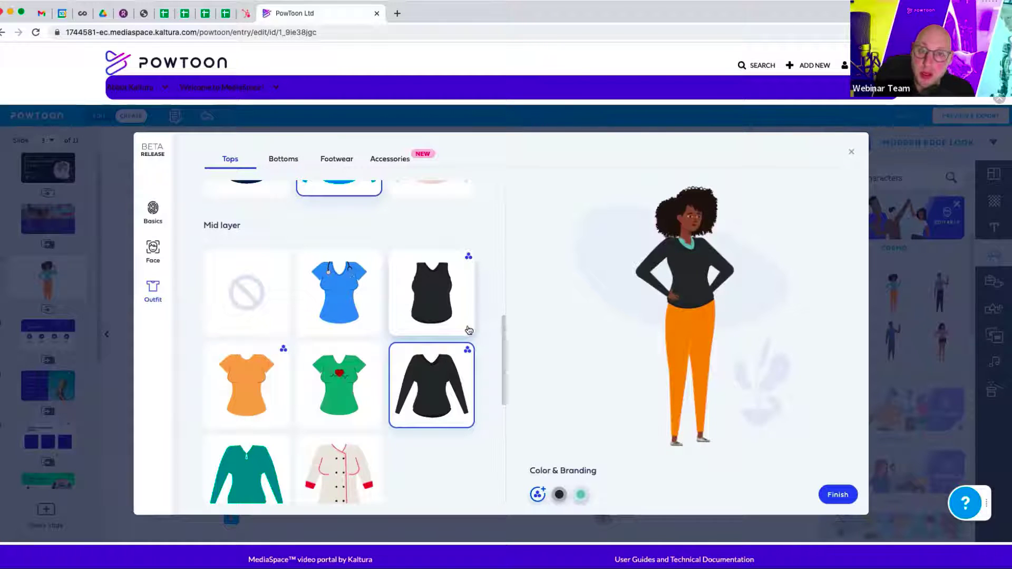
pyautogui.scroll(-3, 468, 330)
# Add a shrunken Powtoon logo to the chest of the black top.
pyautogui.click(538, 494)
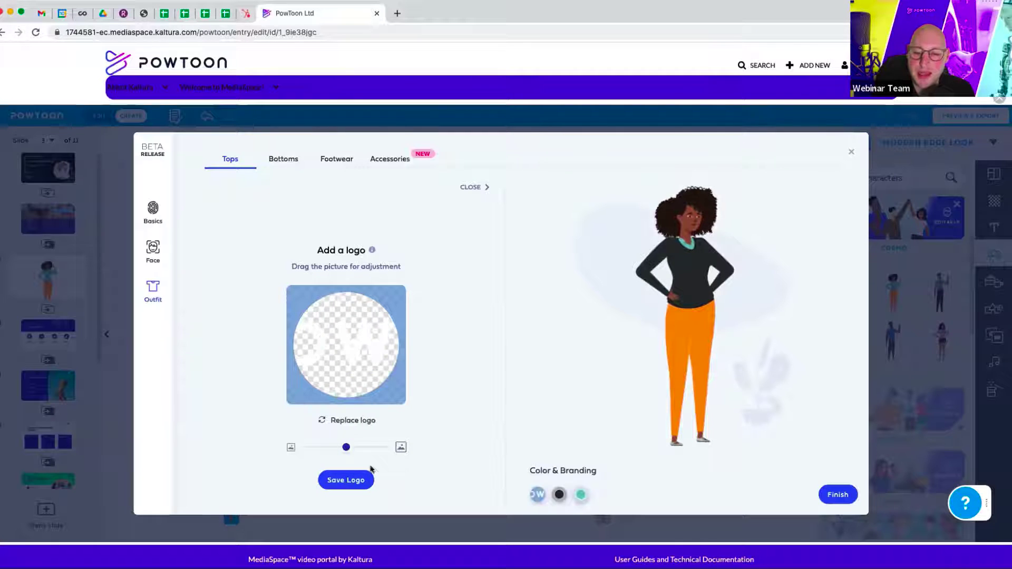
pyautogui.moveTo(333, 450); pyautogui.dragTo(304, 448)
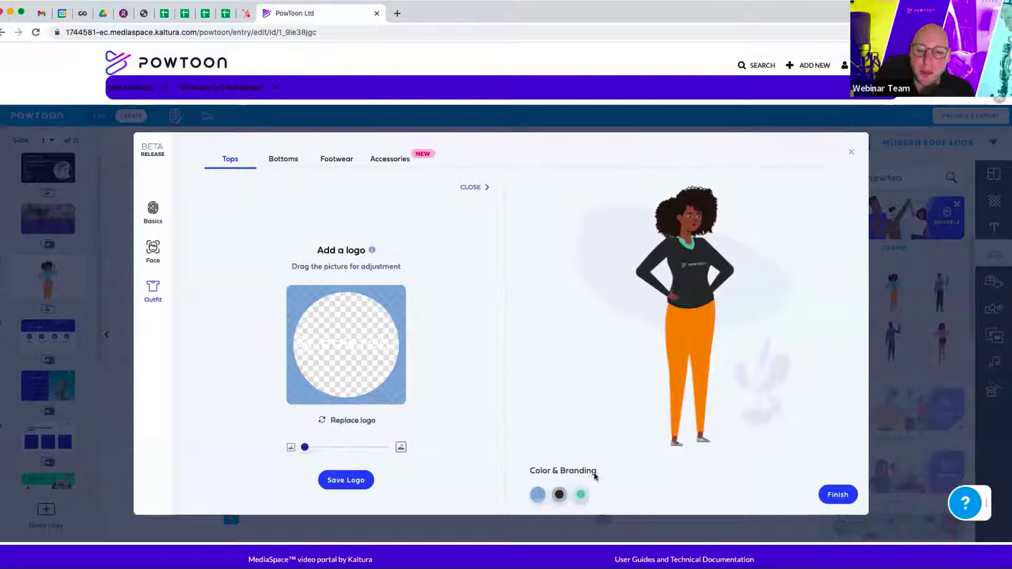
pyautogui.click(372, 477)
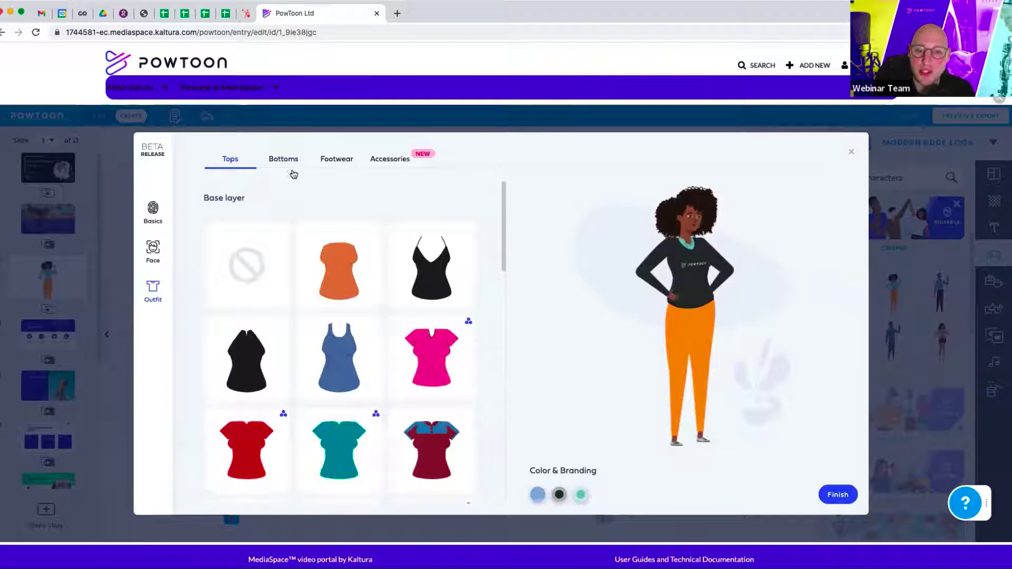
# Set the collar accent swatch to white.
pyautogui.scroll(-1, 407, 402)
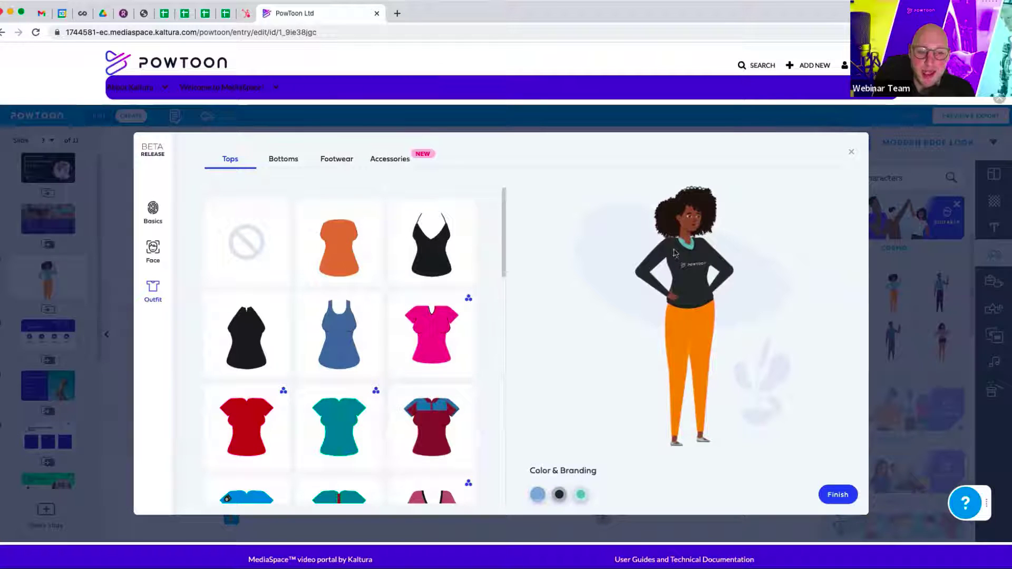
pyautogui.scroll(-3, 406, 390)
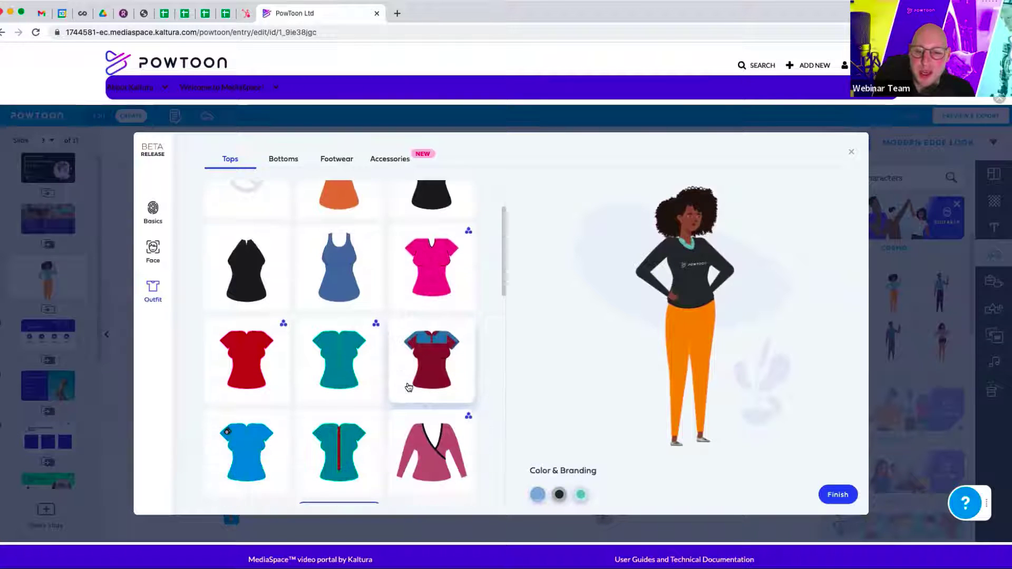
pyautogui.click(579, 495)
pyautogui.click(543, 371)
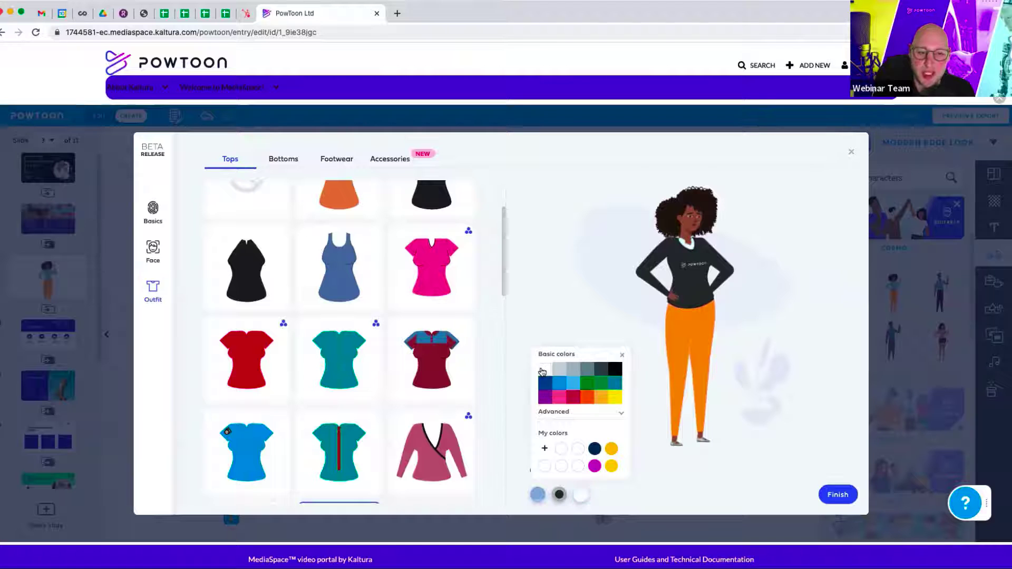
# Browse the Bottoms and Footwear choices, then return to Bottoms.
pyautogui.click(290, 166)
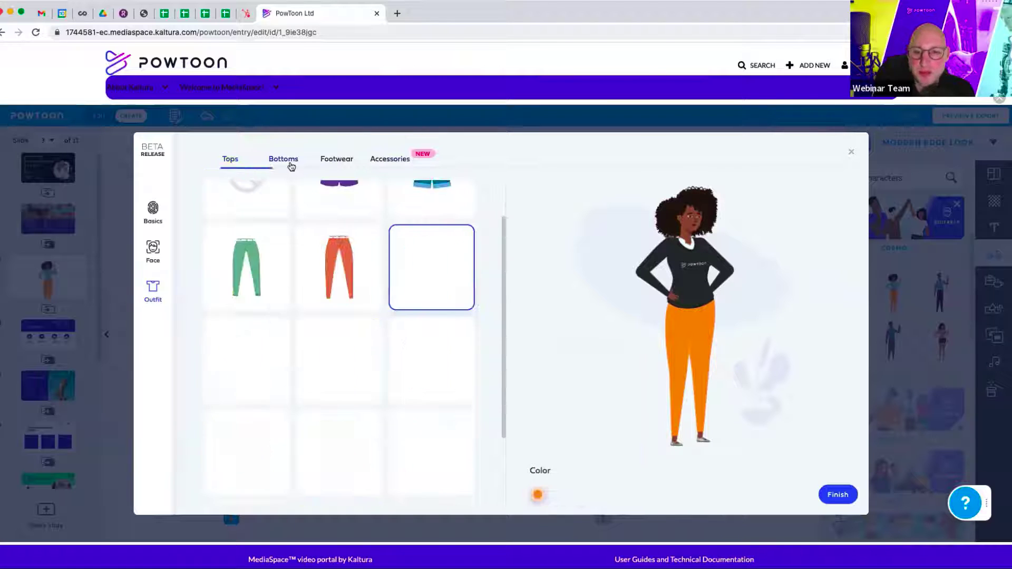
pyautogui.scroll(2, 346, 356)
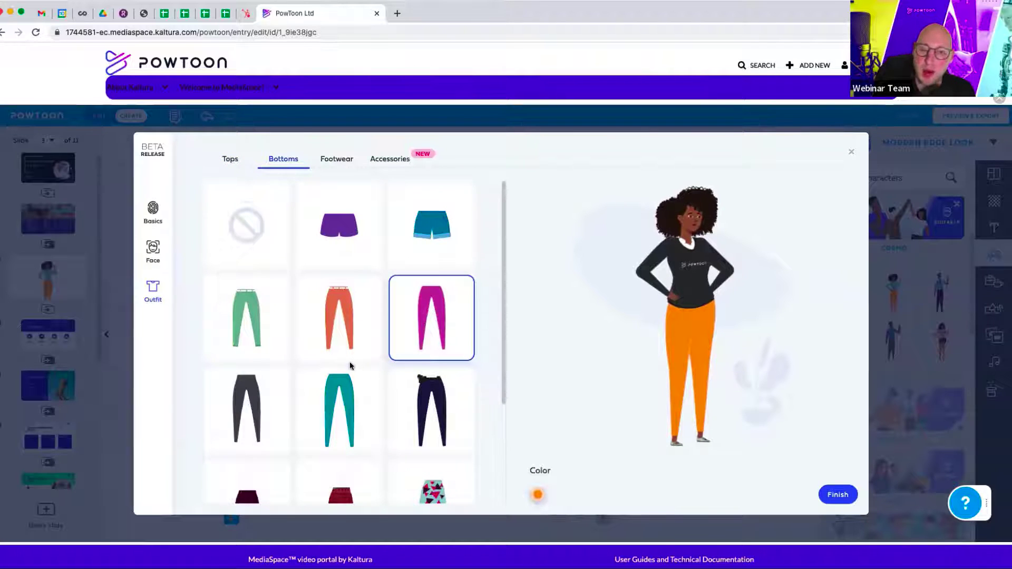
pyautogui.scroll(-3, 349, 363)
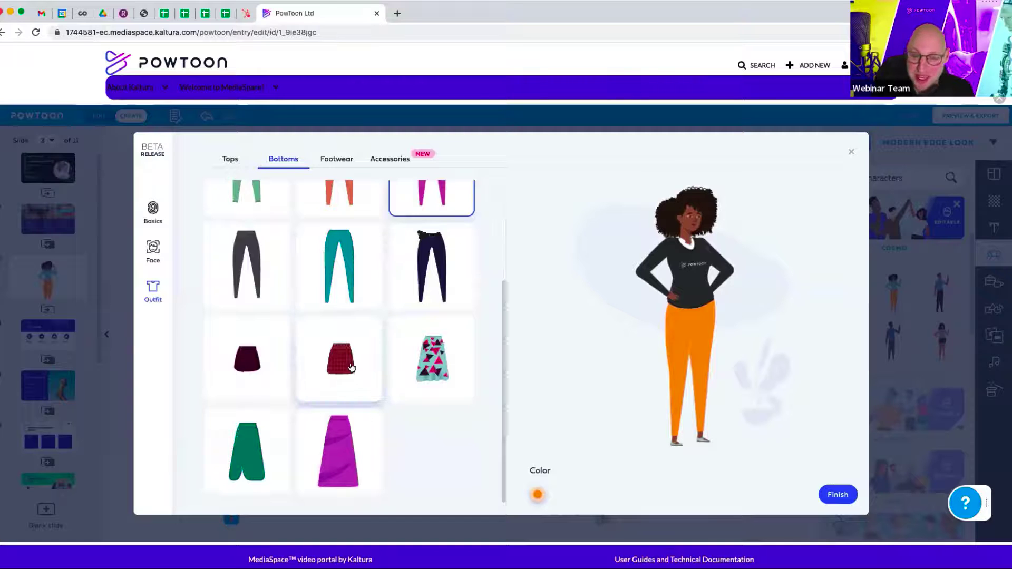
pyautogui.scroll(5, 284, 372)
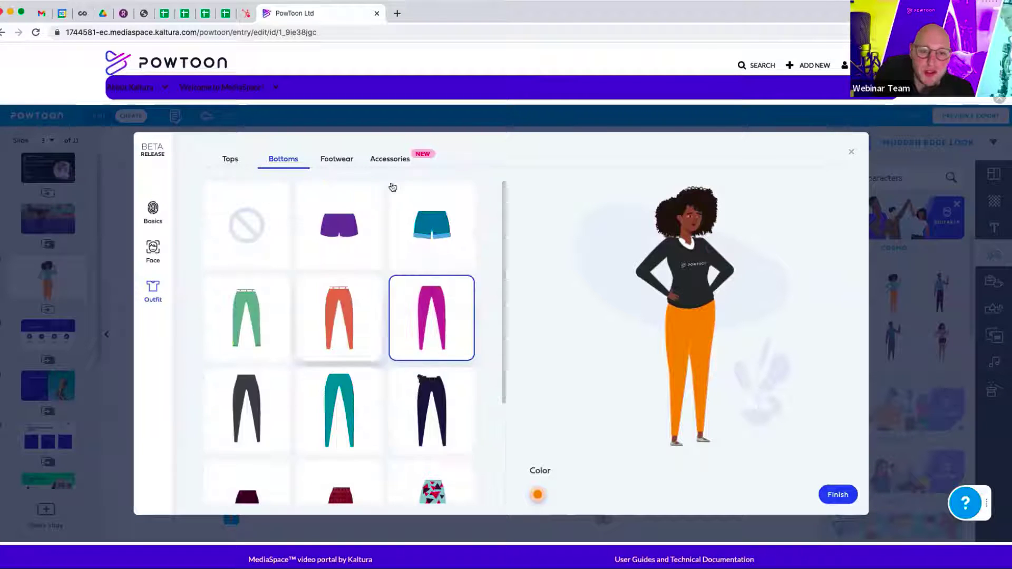
pyautogui.click(336, 160)
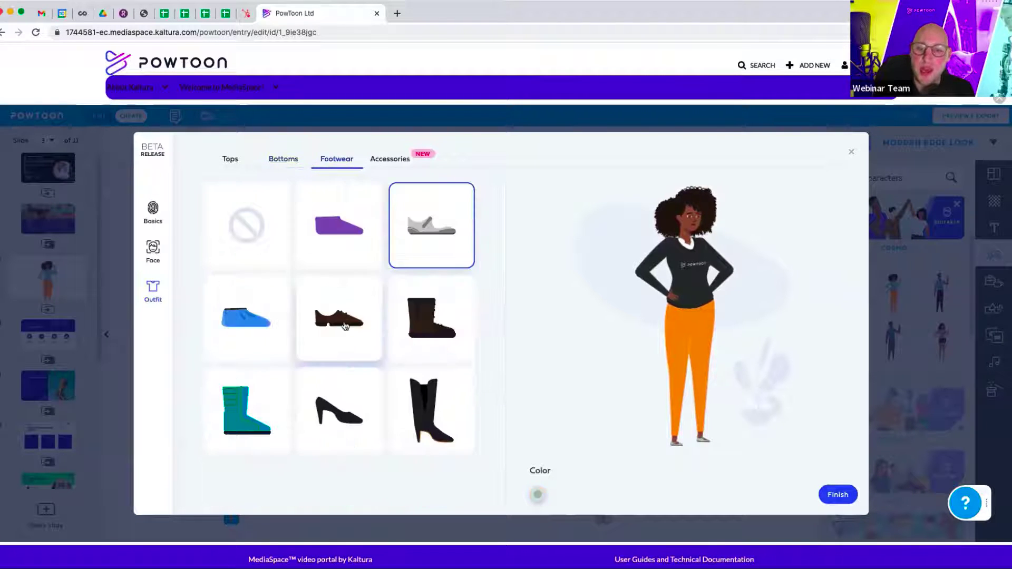
pyautogui.click(292, 161)
pyautogui.scroll(-3, 377, 361)
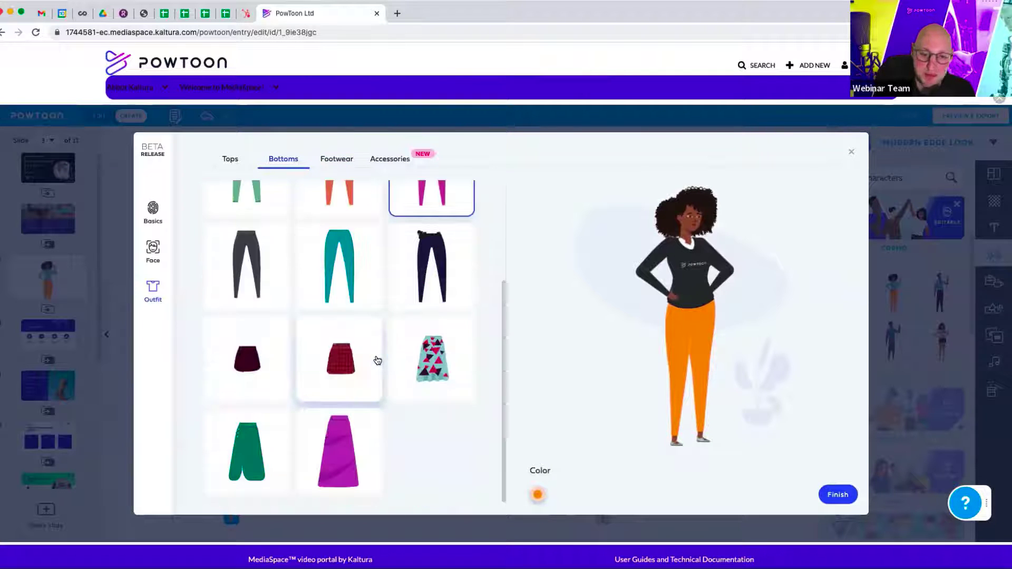
# Change the pants colour from orange to dark blue.
pyautogui.click(539, 495)
pyautogui.click(530, 383)
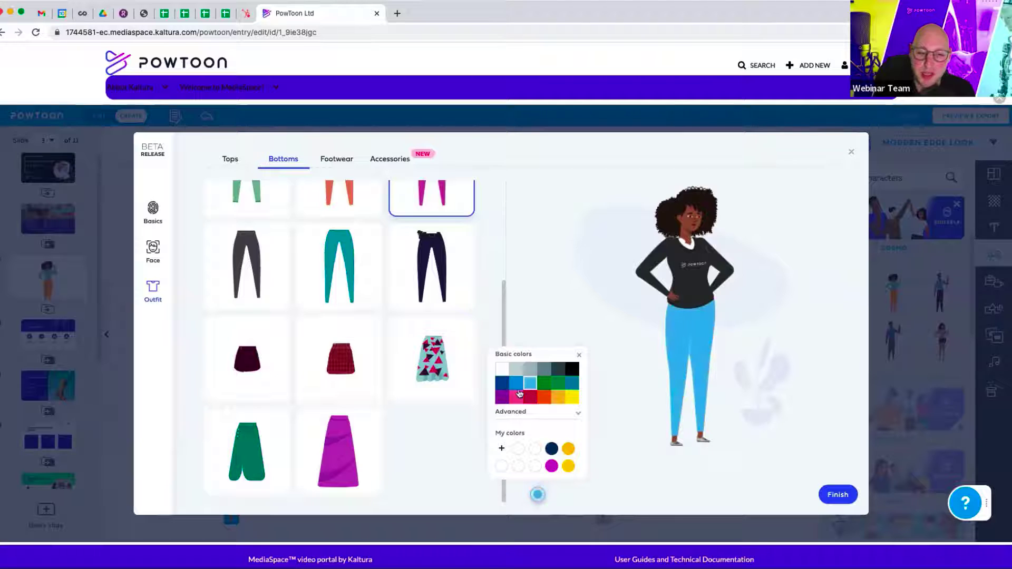
pyautogui.click(502, 384)
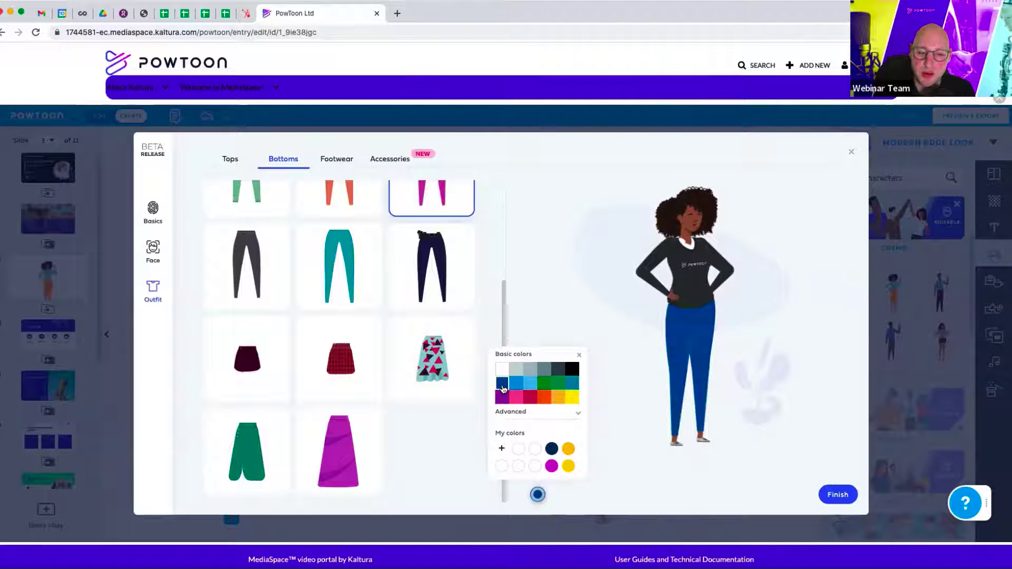
pyautogui.click(530, 326)
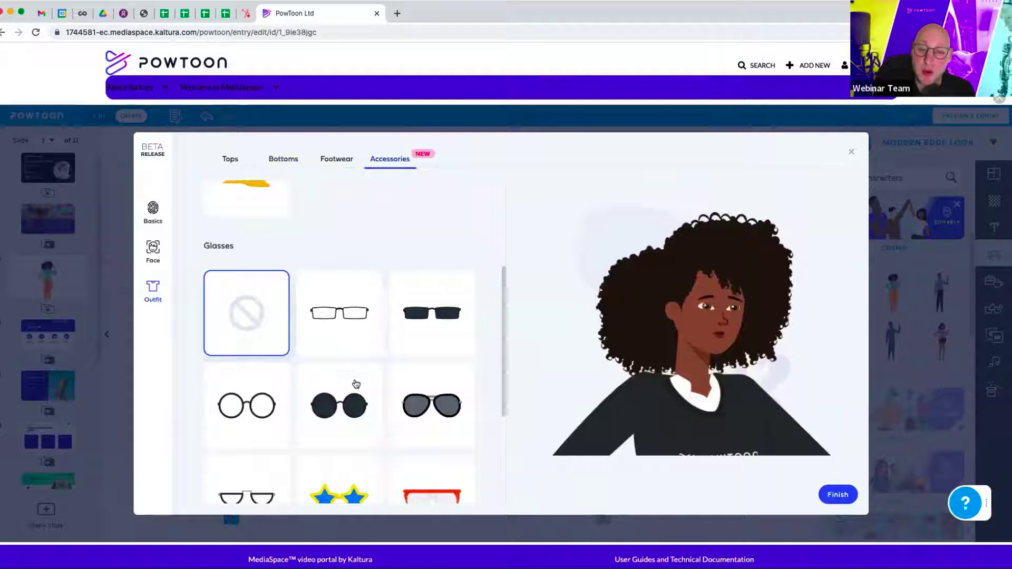
# Give the character round clear glasses instead of the dark sunglasses.
pyautogui.scroll(-1, 358, 407)
pyautogui.scroll(-1, 358, 406)
pyautogui.click(354, 372)
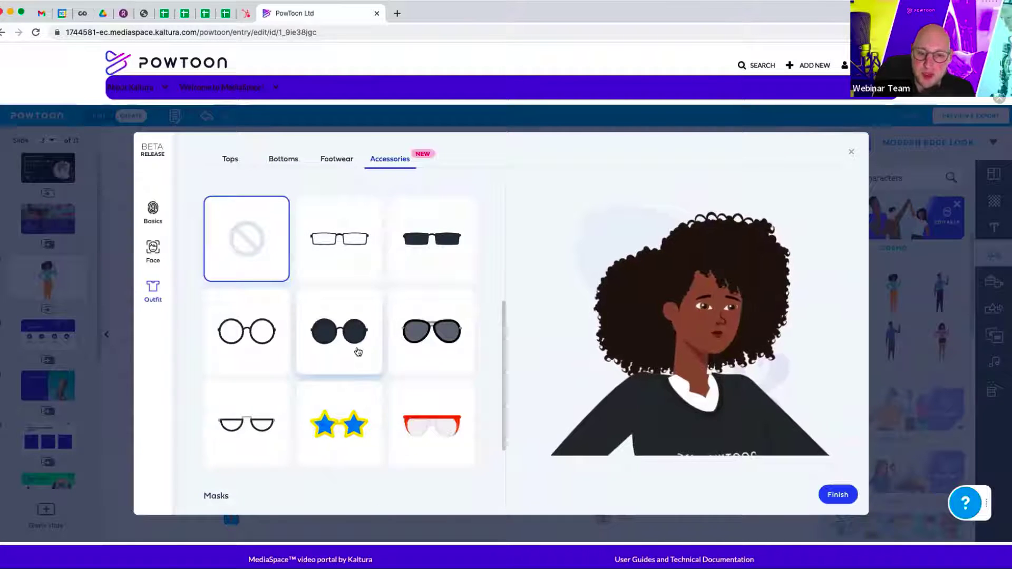
pyautogui.click(273, 346)
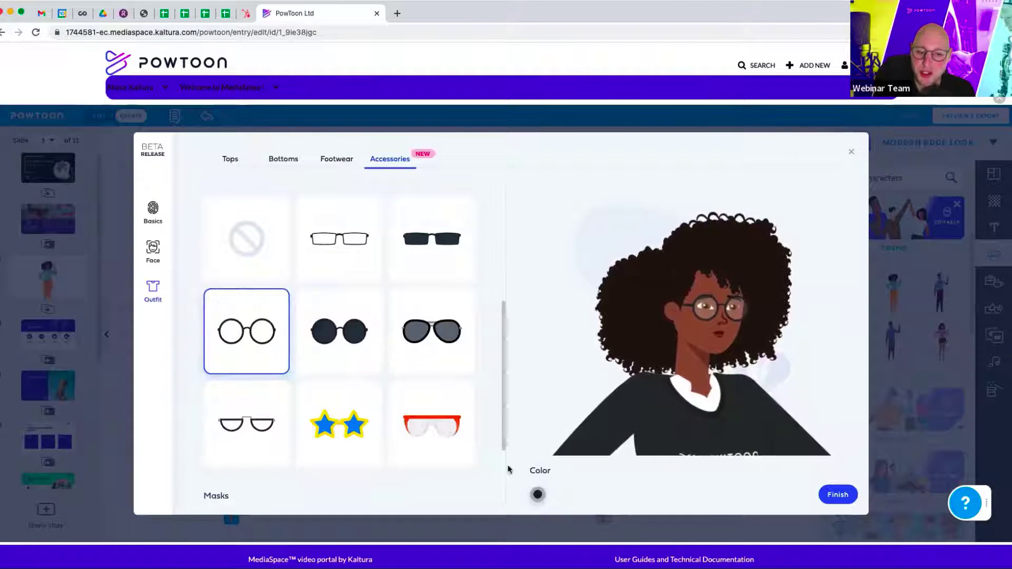
# Try a teal cap and a face mask, then set both back to none.
pyautogui.scroll(5, 402, 355)
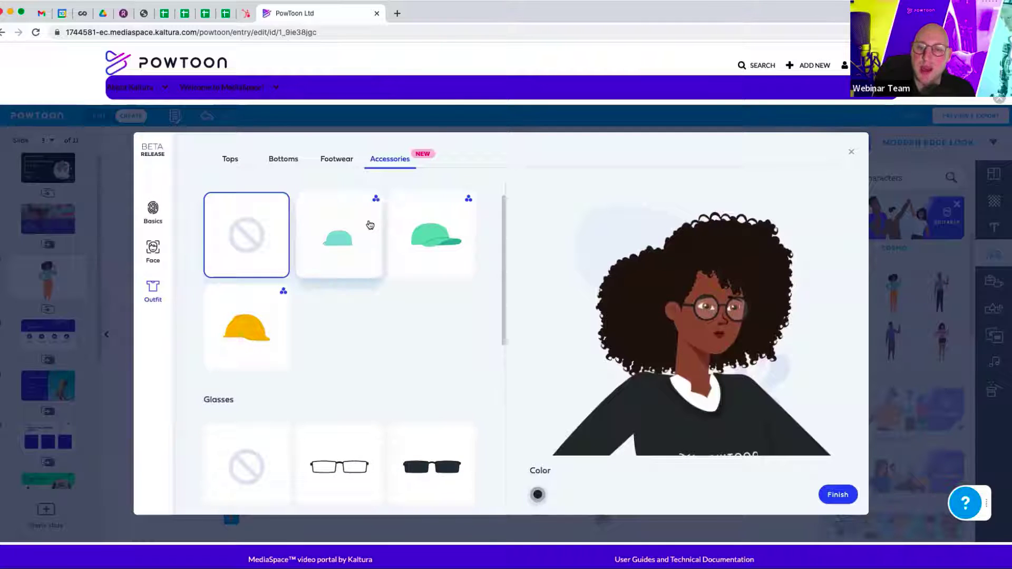
pyautogui.click(353, 237)
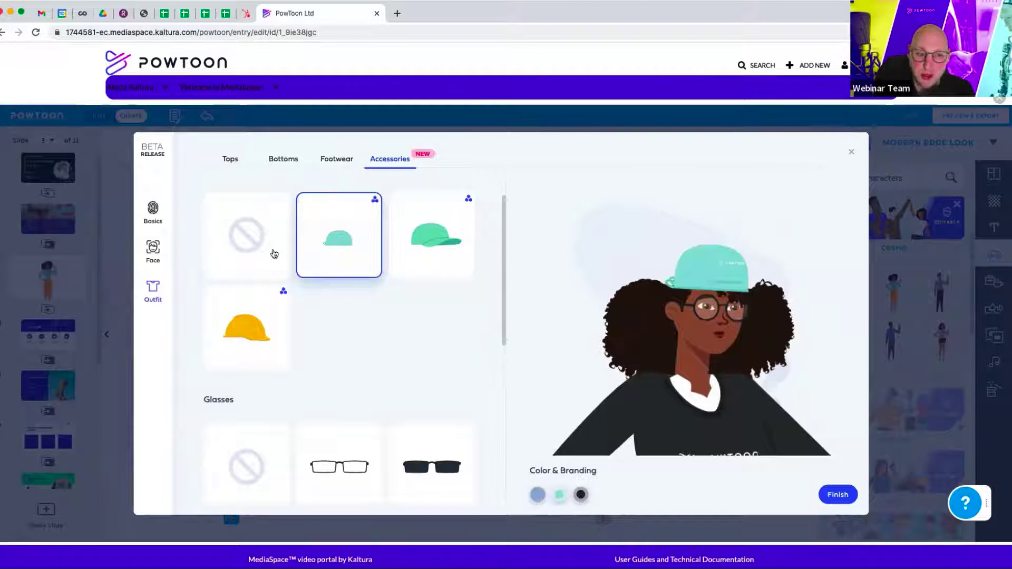
pyautogui.click(256, 248)
pyautogui.scroll(-6, 344, 328)
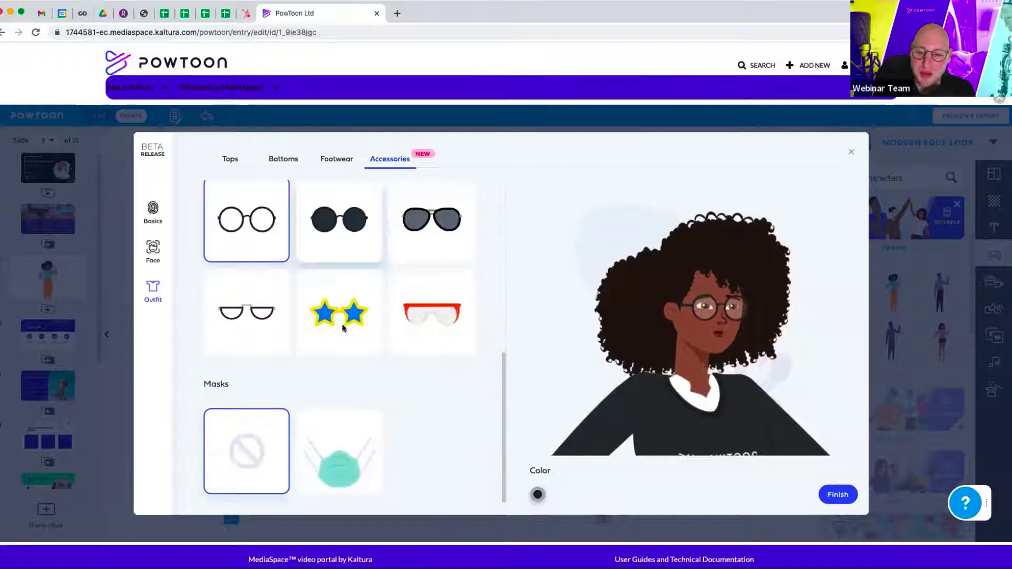
pyautogui.click(334, 452)
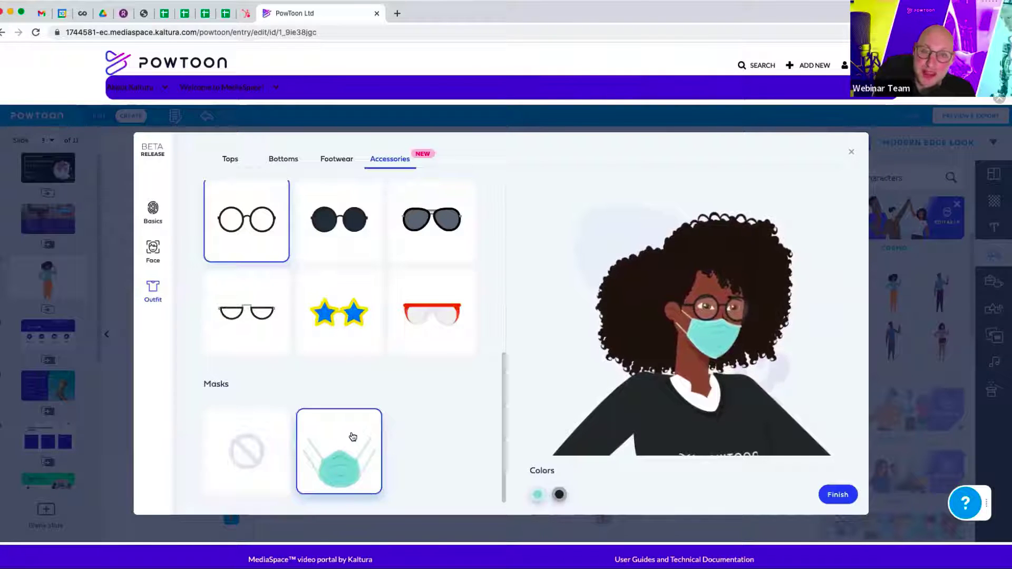
pyautogui.click(281, 444)
pyautogui.scroll(3, 373, 382)
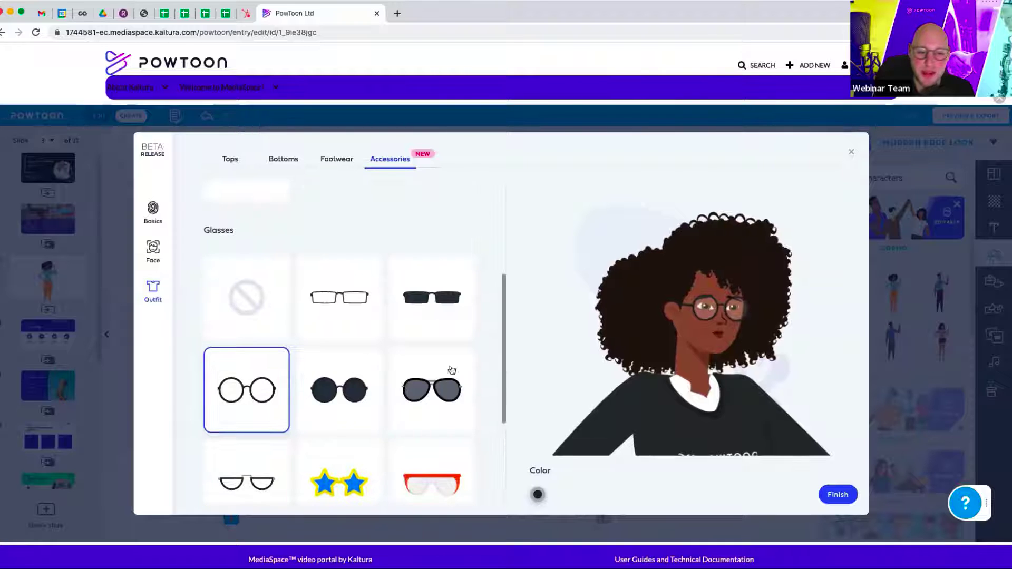
pyautogui.scroll(3, 396, 363)
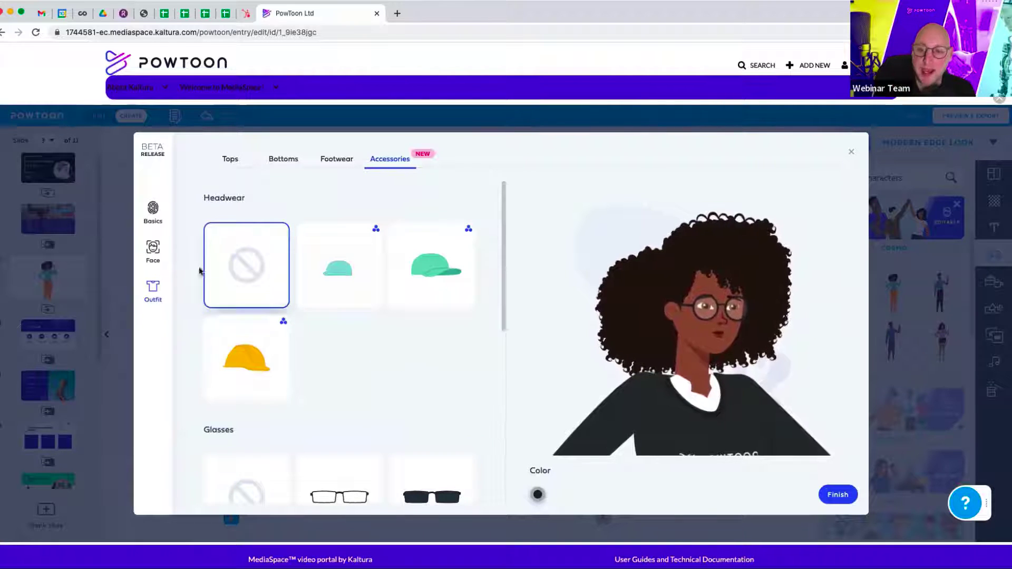
pyautogui.click(152, 252)
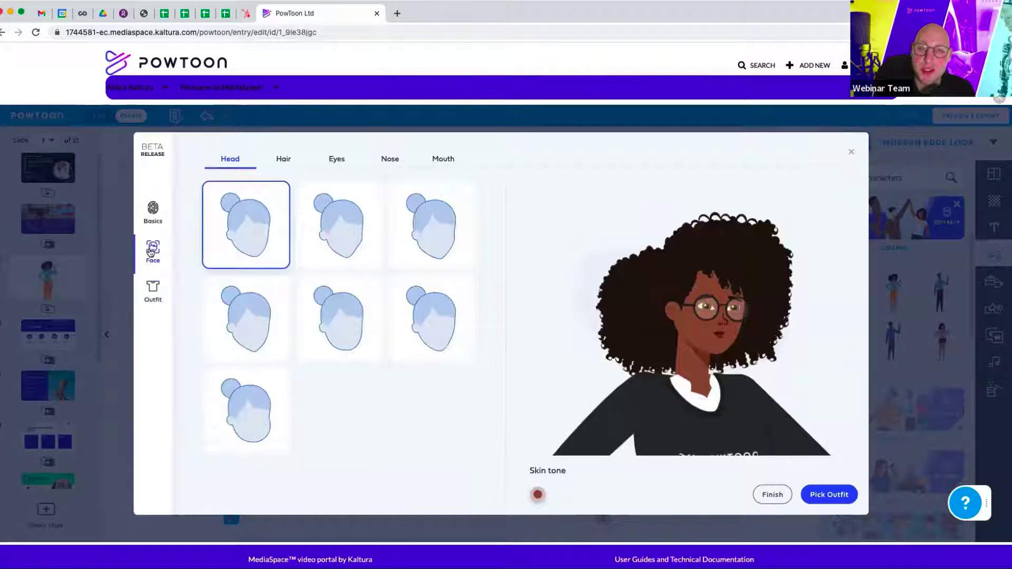
# Set the character's skin tone to a medium brown.
pyautogui.click(538, 494)
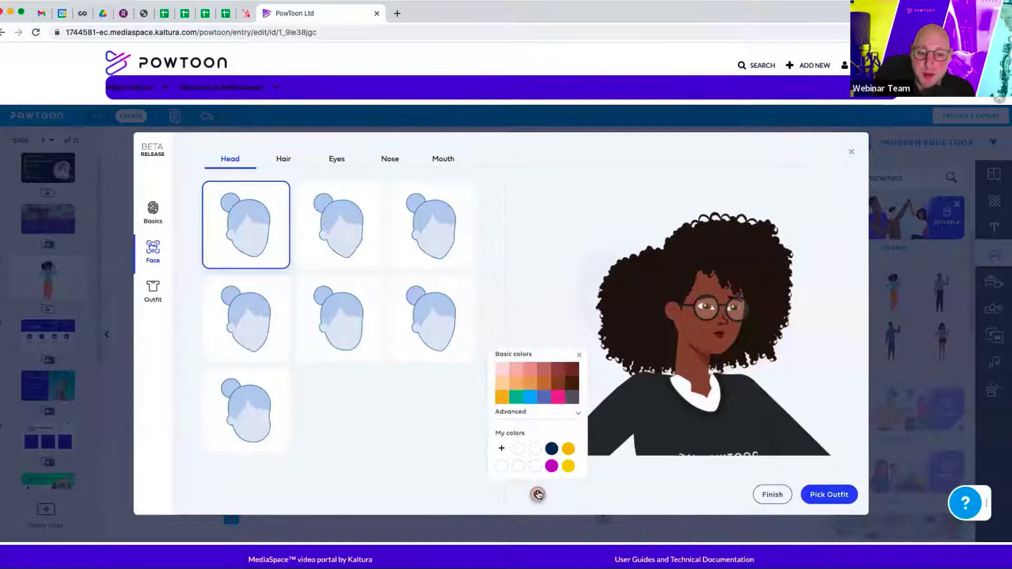
pyautogui.click(538, 381)
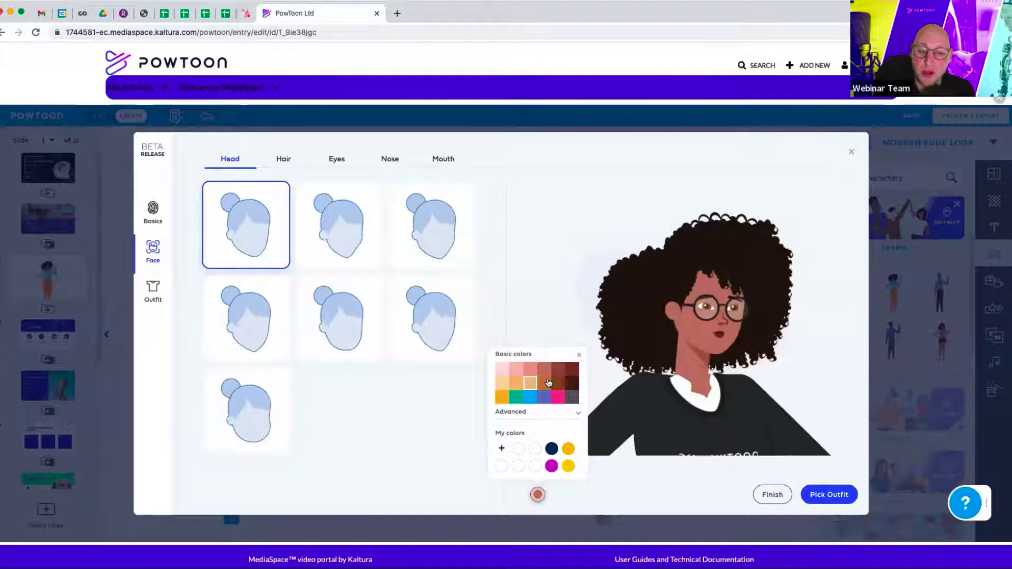
pyautogui.click(560, 372)
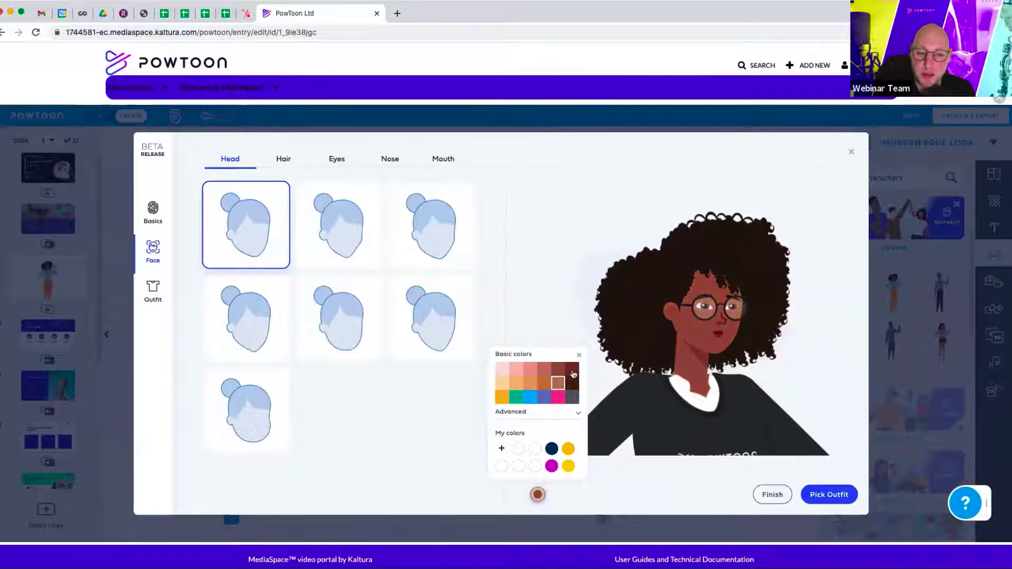
pyautogui.click(557, 382)
pyautogui.click(568, 385)
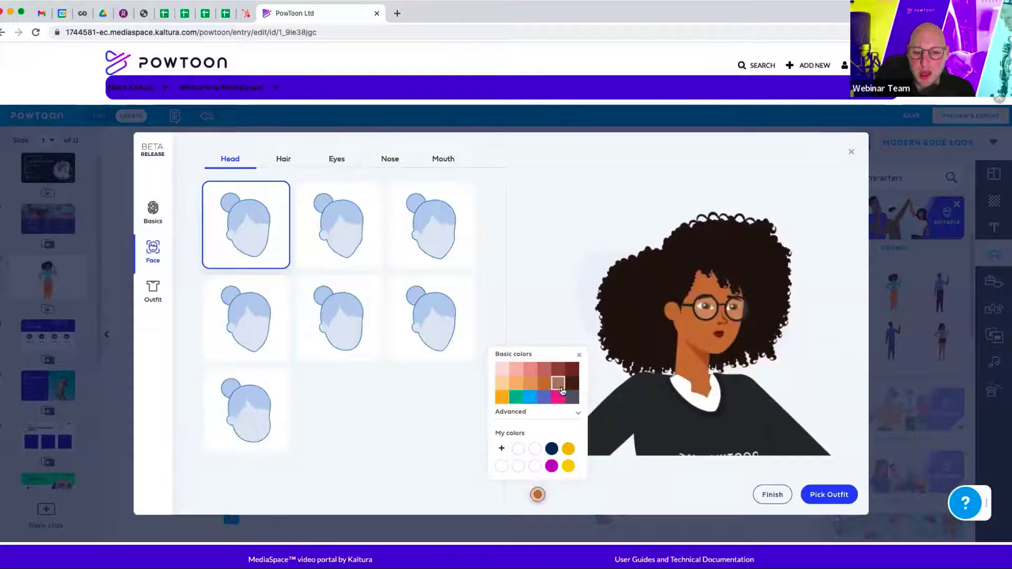
pyautogui.click(559, 384)
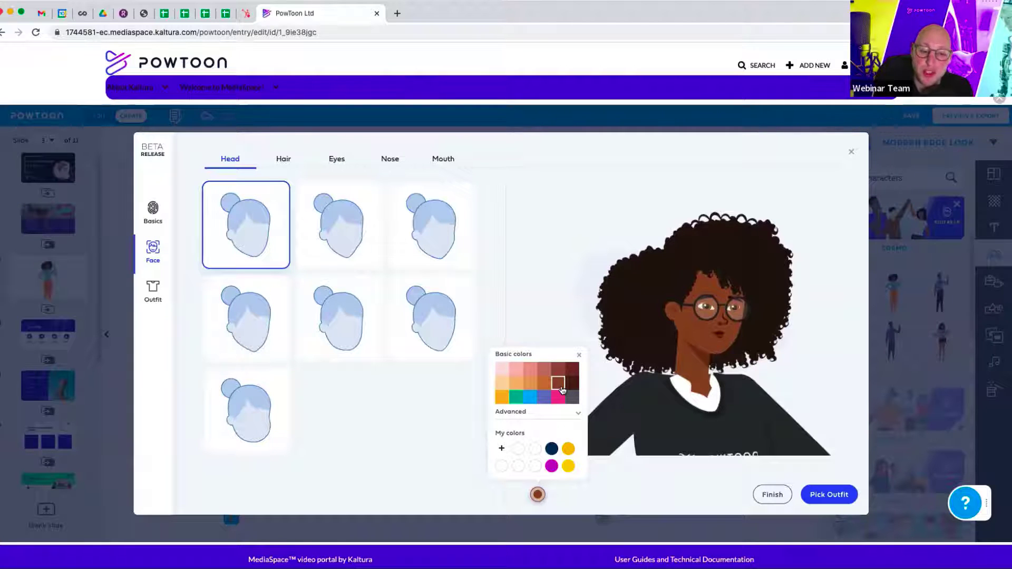
pyautogui.click(552, 262)
# Choose a different head shape for the character.
pyautogui.click(332, 260)
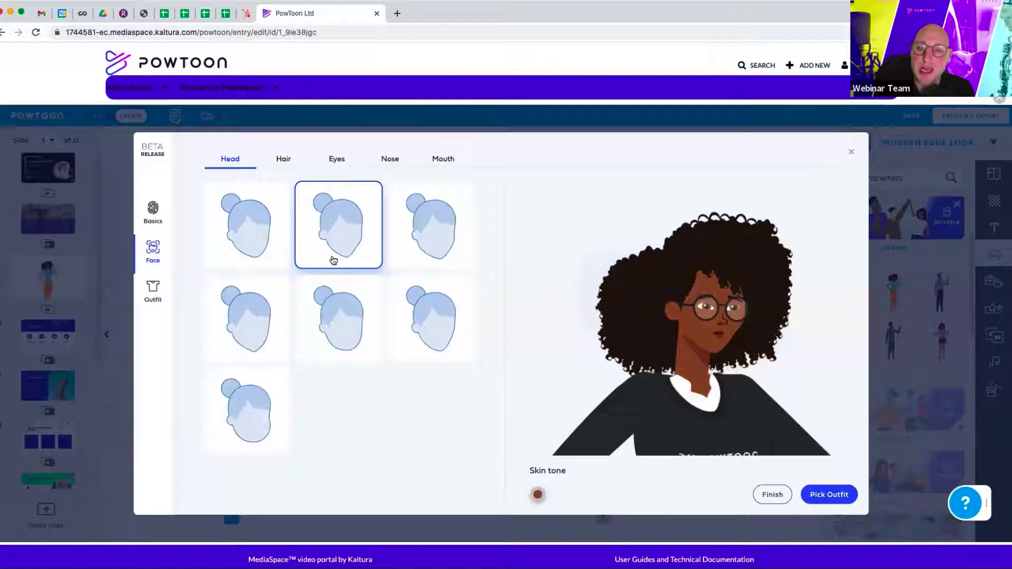
pyautogui.click(307, 311)
pyautogui.click(272, 293)
pyautogui.click(283, 159)
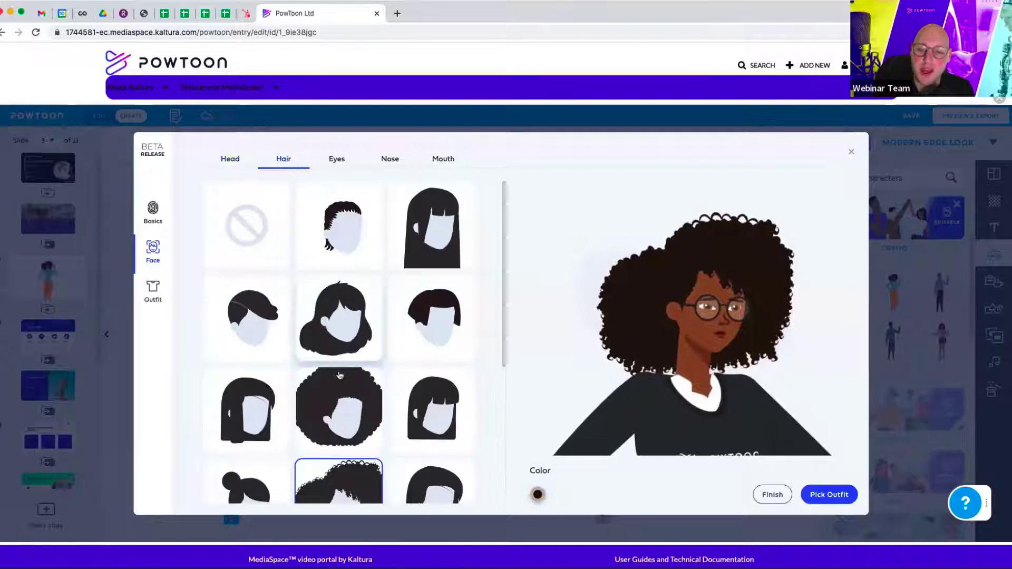
# Give the character shoulder-length wavy hair.
pyautogui.click(338, 410)
pyautogui.click(437, 418)
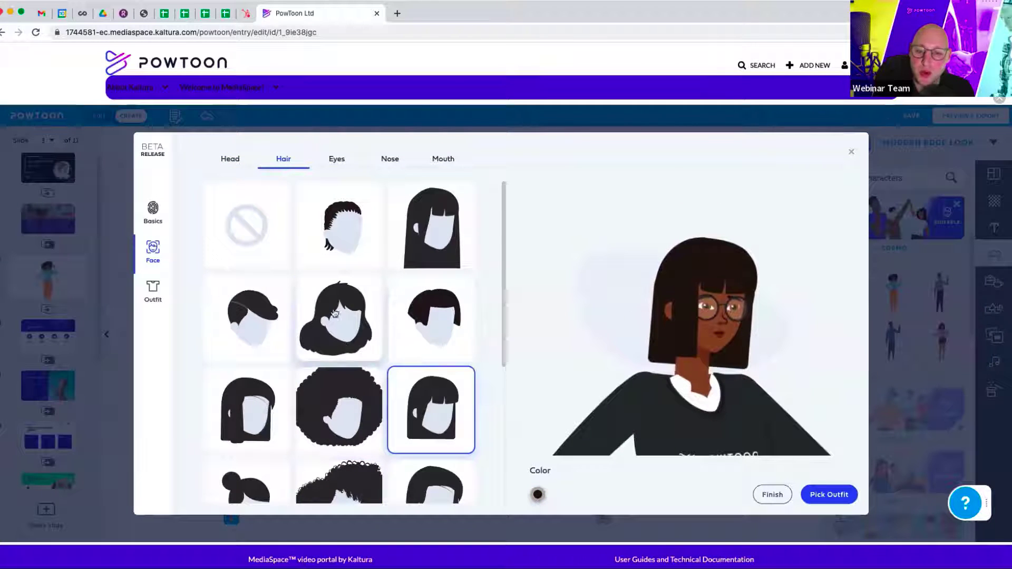
pyautogui.click(372, 328)
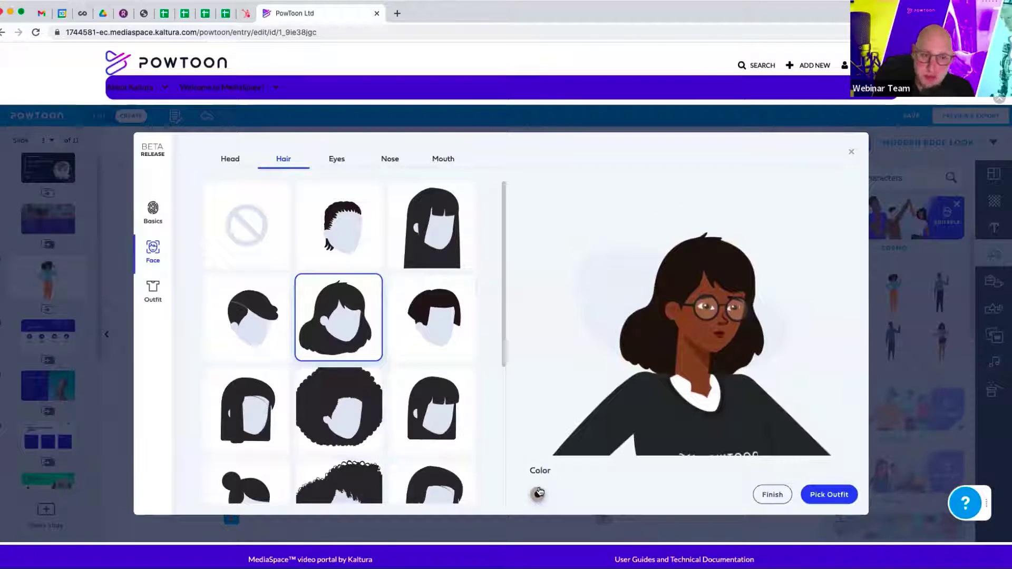
# Pick a new eye shape with dark eye colour and finish the character.
pyautogui.click(336, 159)
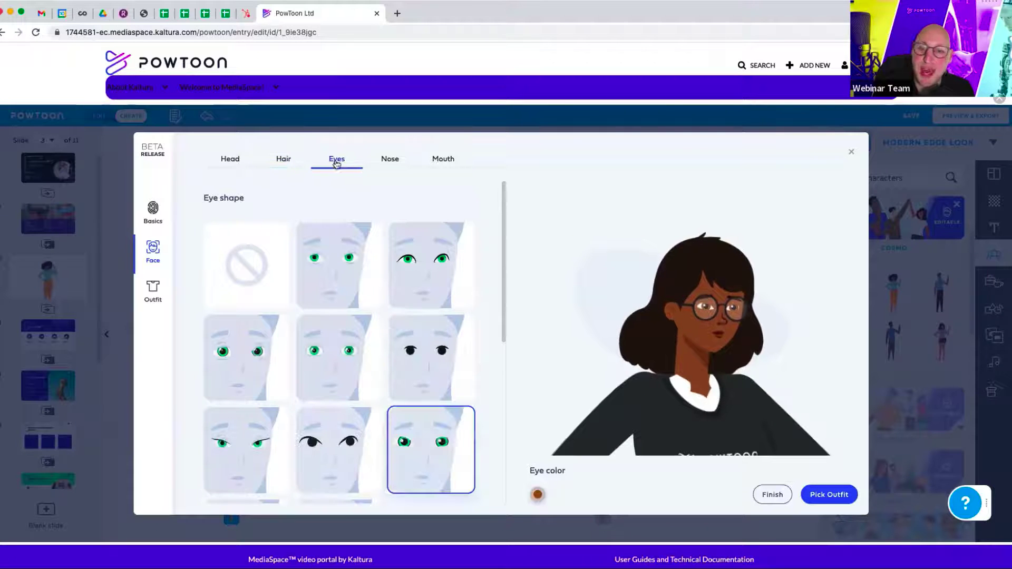
pyautogui.click(338, 341)
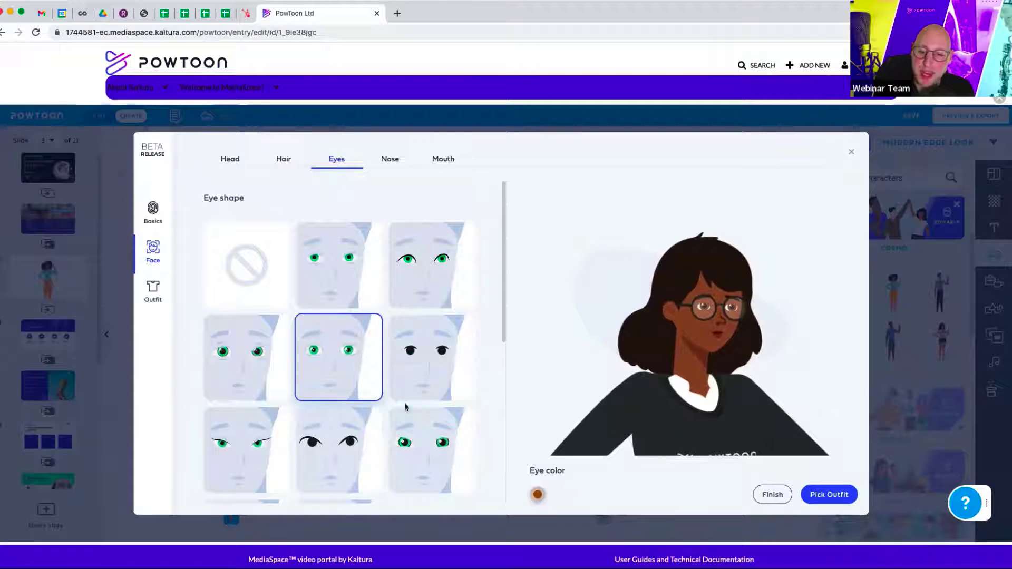
pyautogui.click(536, 495)
pyautogui.click(543, 393)
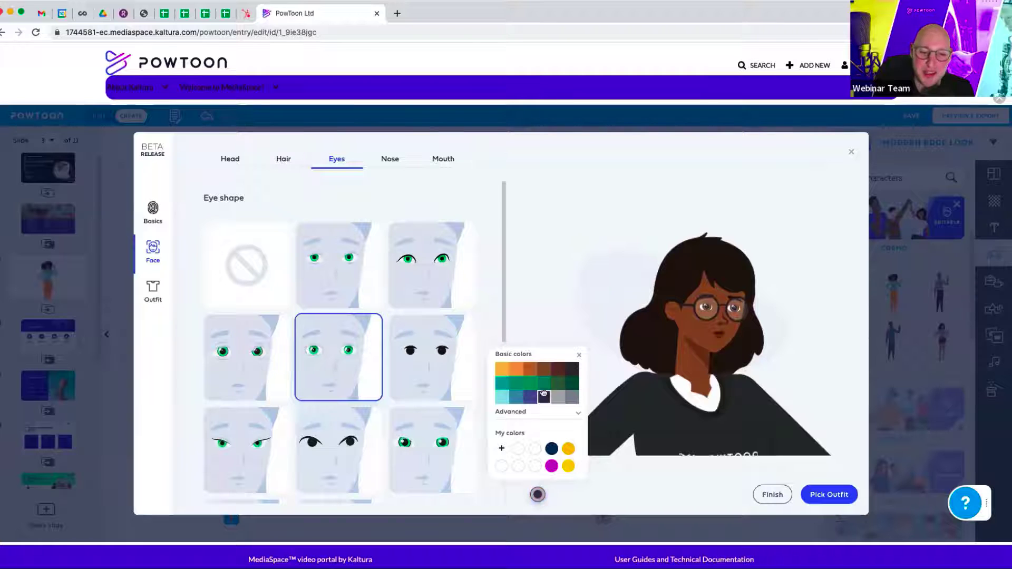
pyautogui.click(430, 161)
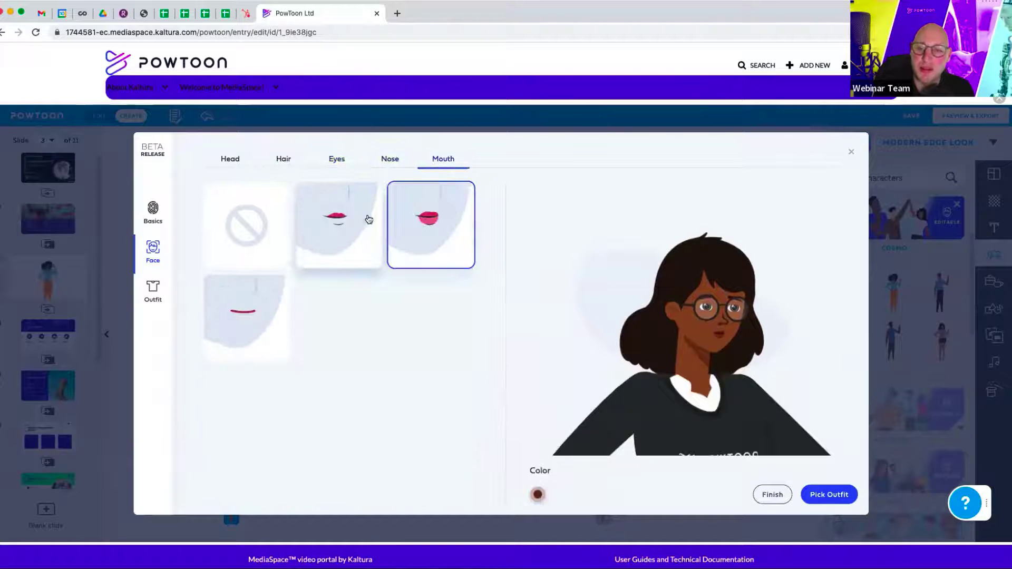
pyautogui.click(772, 495)
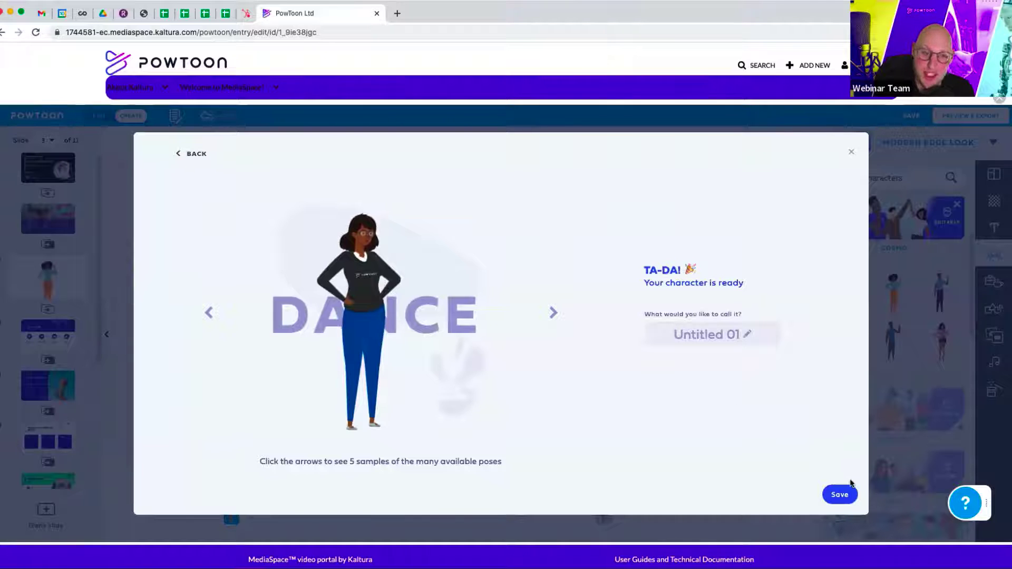
# Save the finished character under its default name 'Untitled 01'.
pyautogui.click(835, 497)
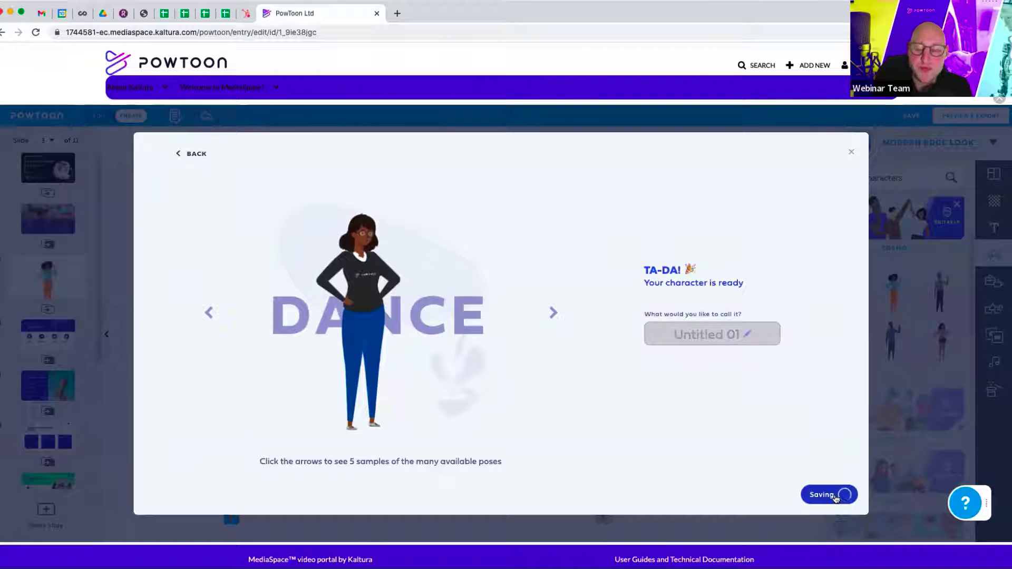
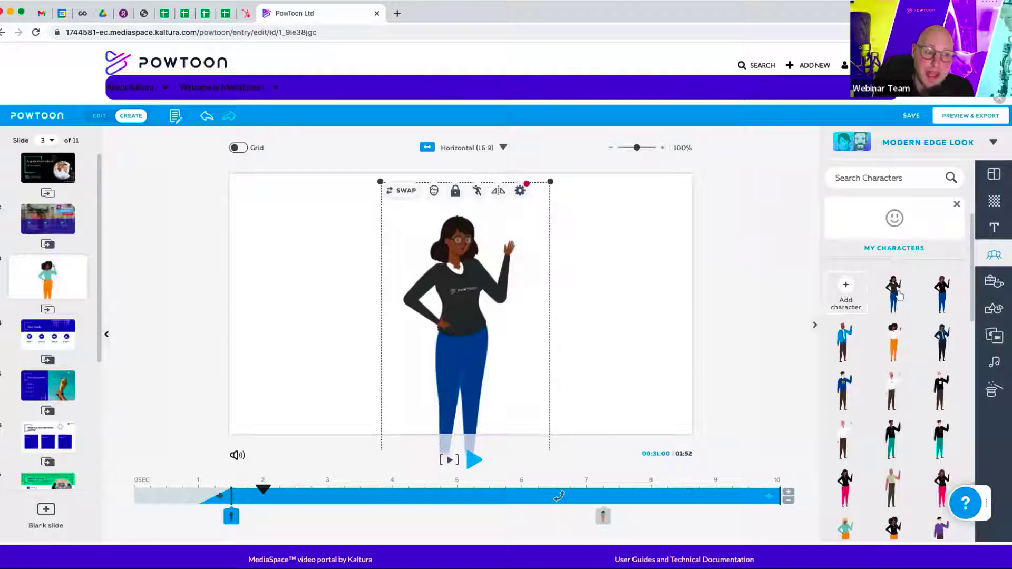
# Move the woman on slide 3 left and down, enlarge her, and give her the Running pose.
pyautogui.moveTo(460, 286)
pyautogui.mouseDown()
pyautogui.moveTo(447, 304)
pyautogui.moveTo(391, 328)
pyautogui.mouseUp()
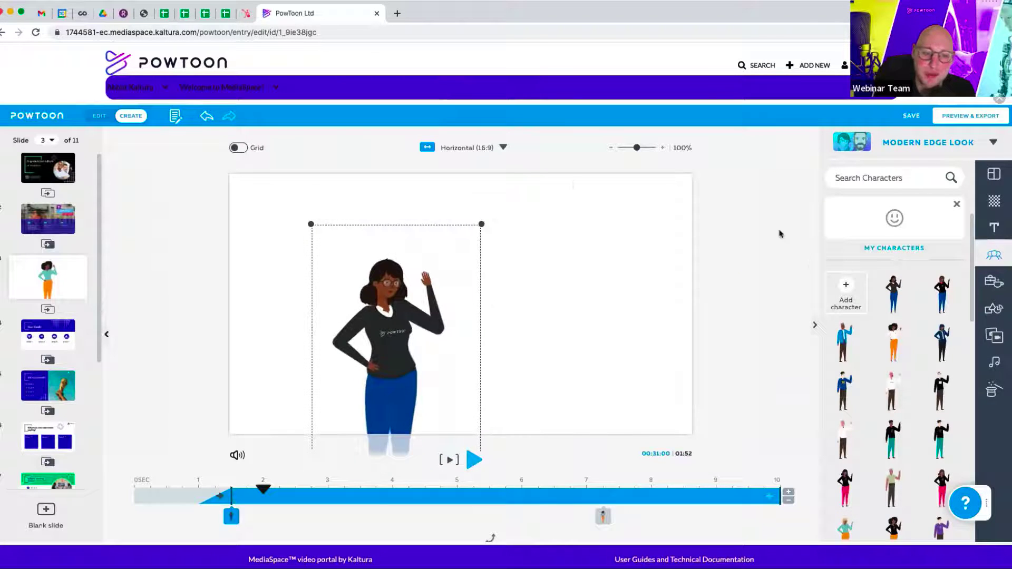
pyautogui.moveTo(481, 224); pyautogui.dragTo(518, 184)
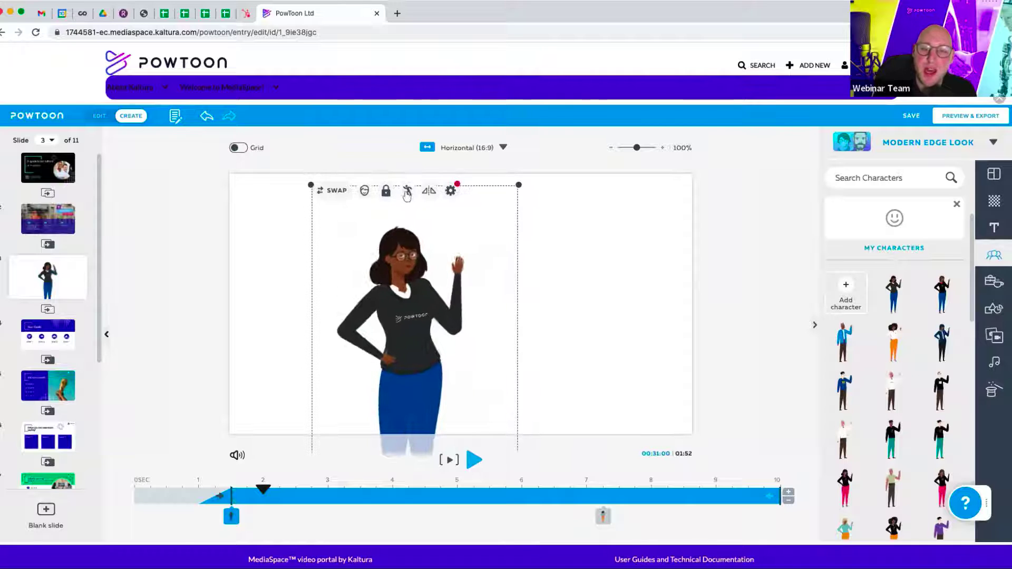
pyautogui.click(406, 191)
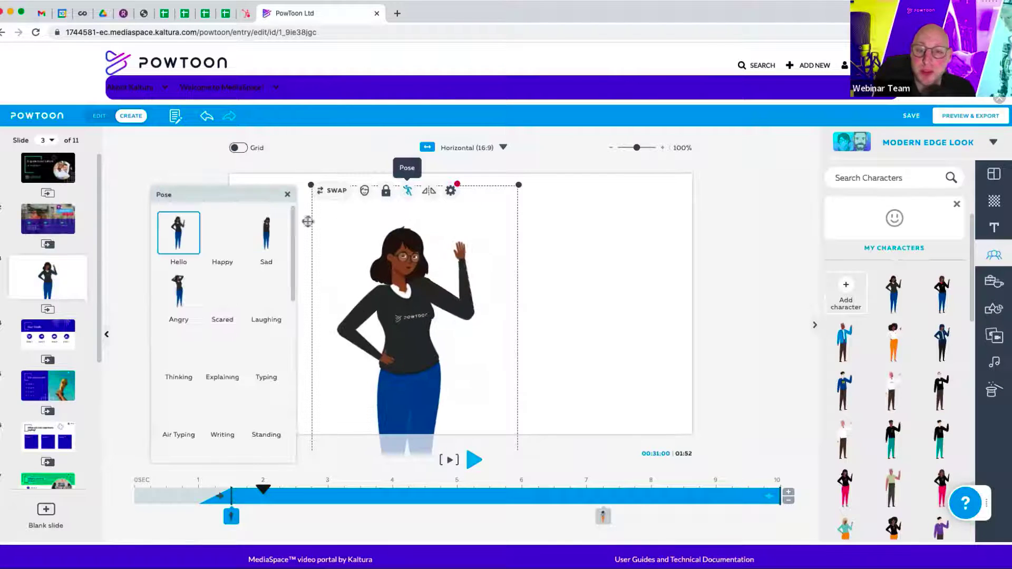
pyautogui.scroll(-2, 227, 348)
pyautogui.scroll(-5, 232, 369)
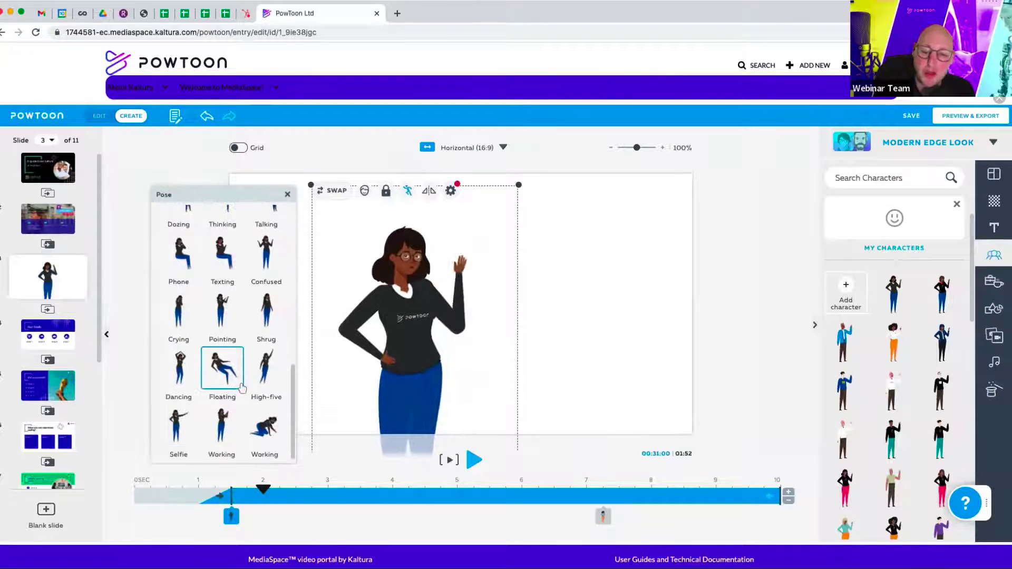
pyautogui.click(265, 371)
pyautogui.scroll(3, 245, 392)
pyautogui.scroll(2, 246, 394)
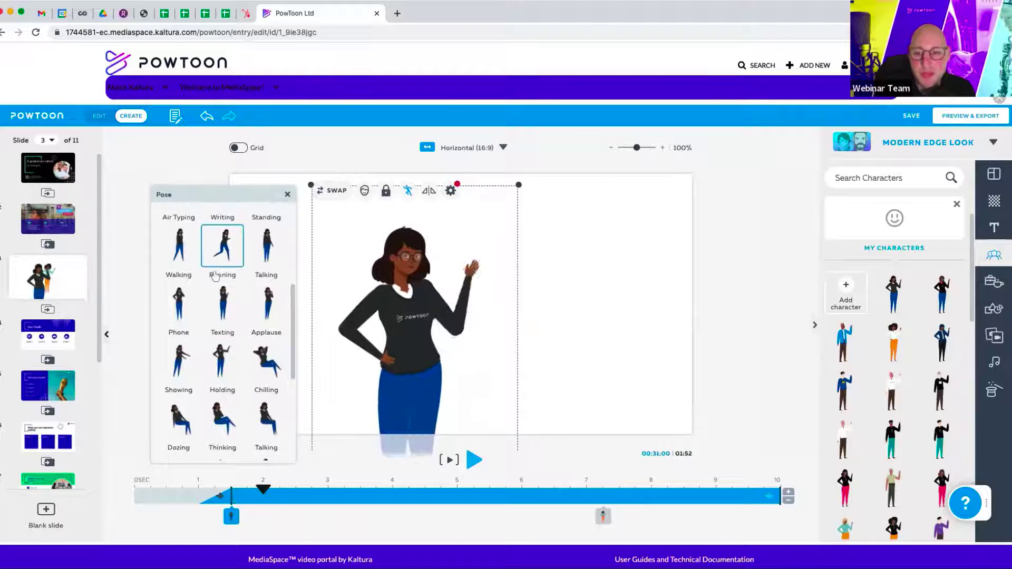
pyautogui.click(223, 246)
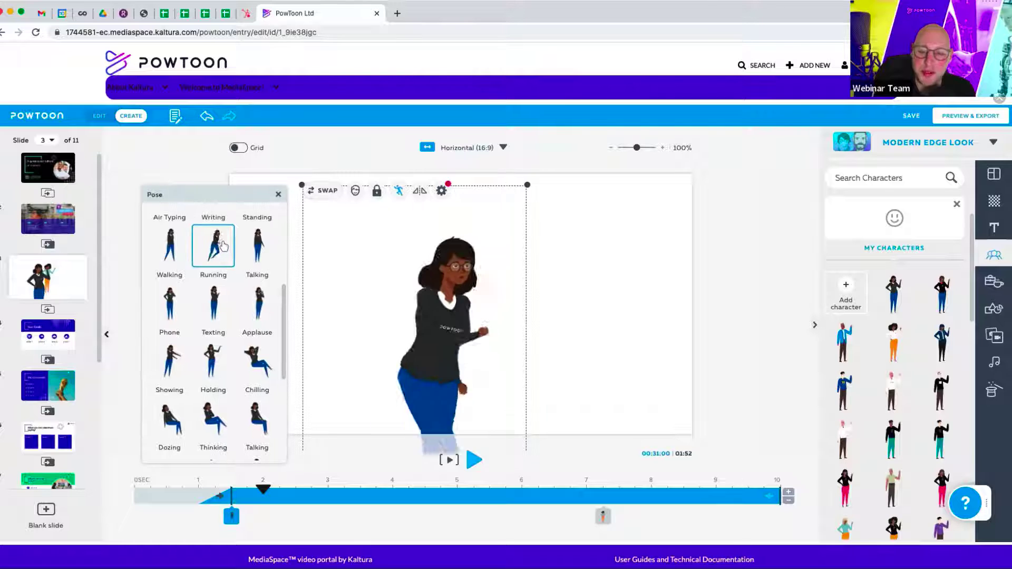
pyautogui.click(628, 242)
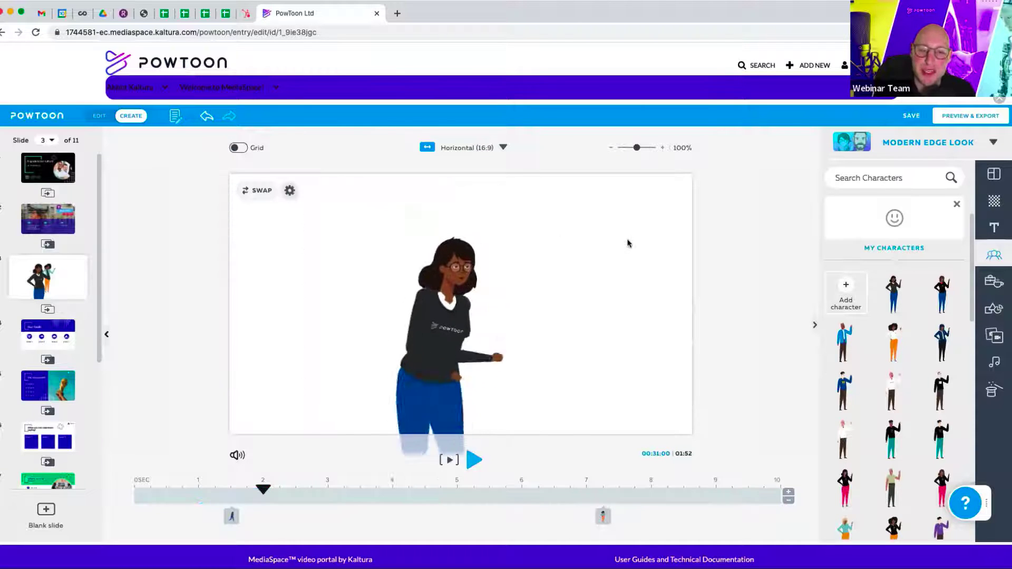
pyautogui.click(905, 246)
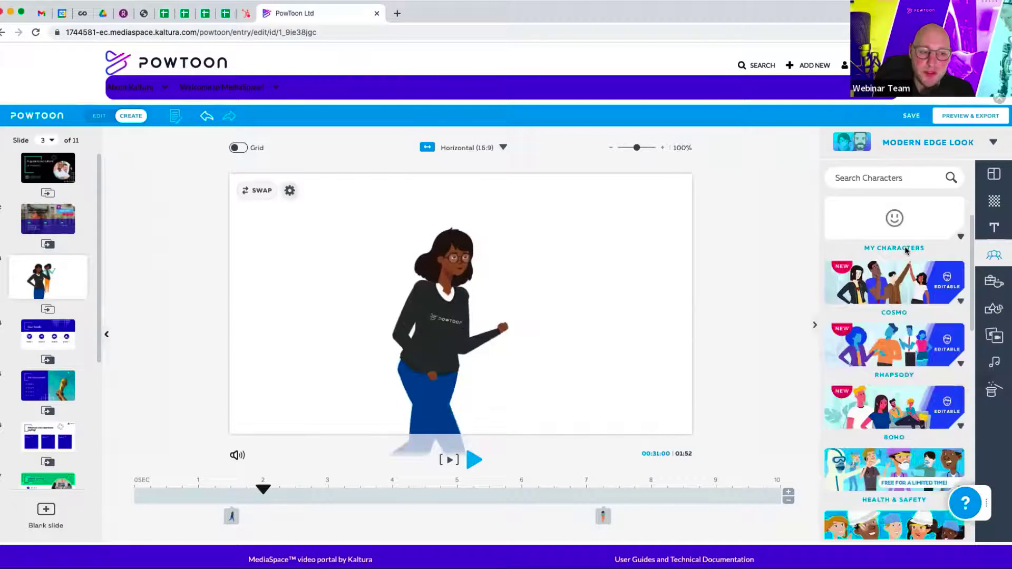
# Save slide 1, the culture title slide, as a custom scene.
pyautogui.click(994, 184)
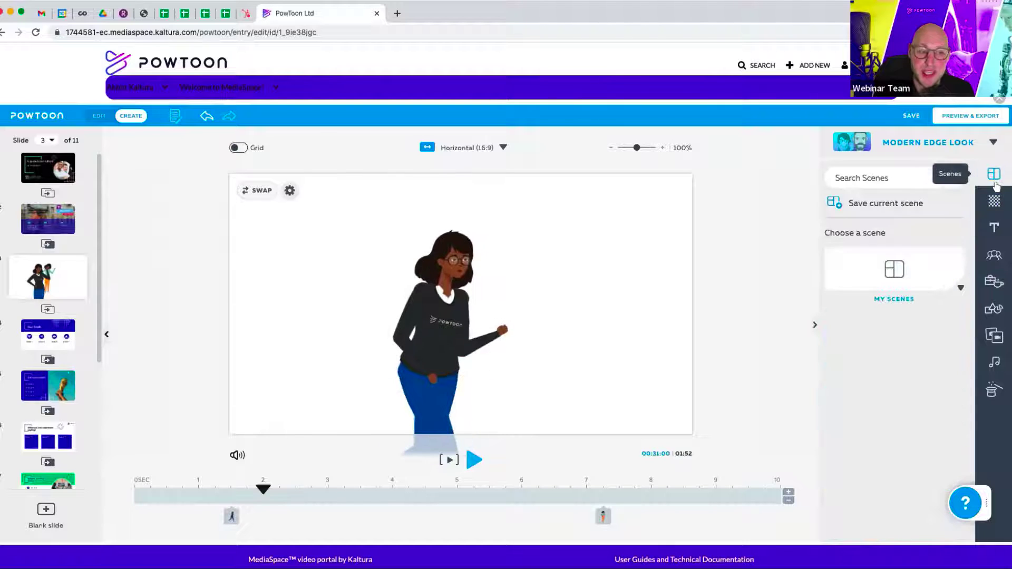
pyautogui.click(25, 180)
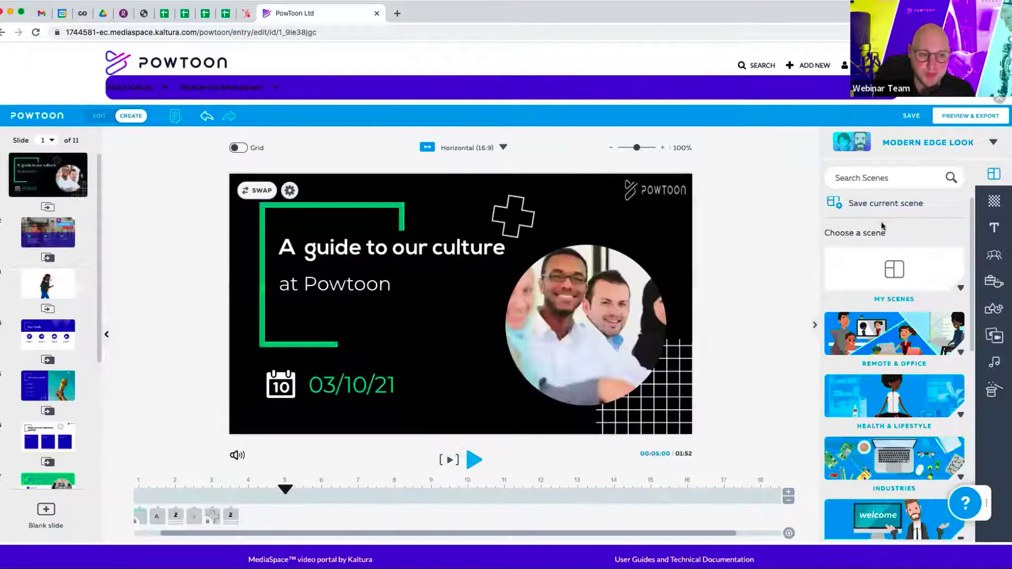
pyautogui.scroll(-2, 889, 305)
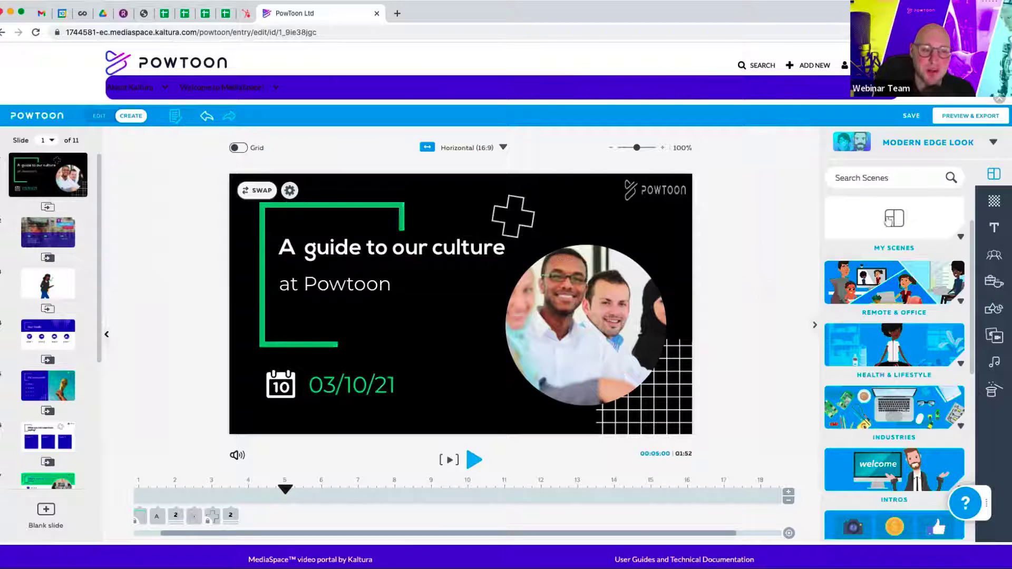
pyautogui.scroll(2, 891, 286)
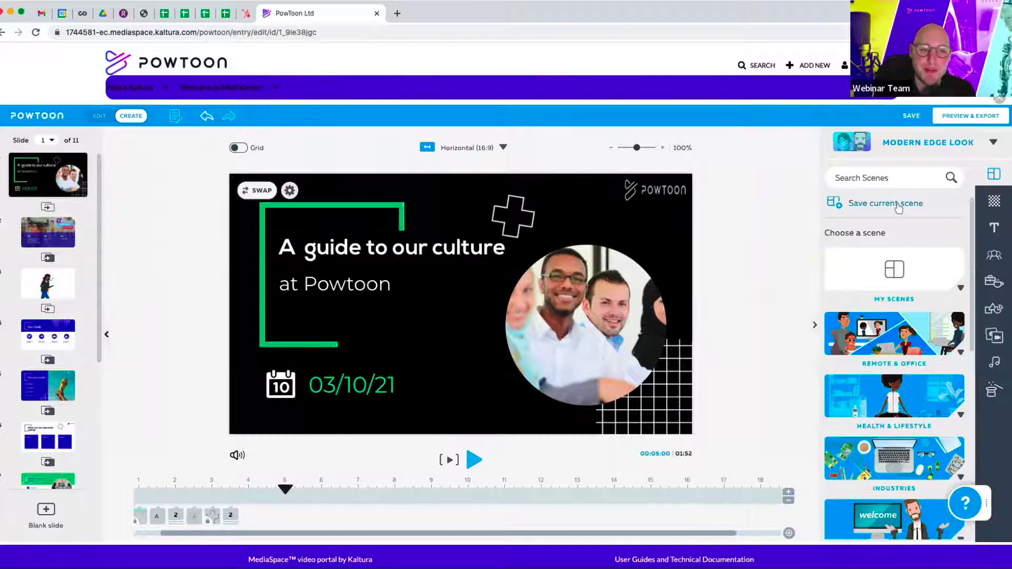
pyautogui.click(897, 208)
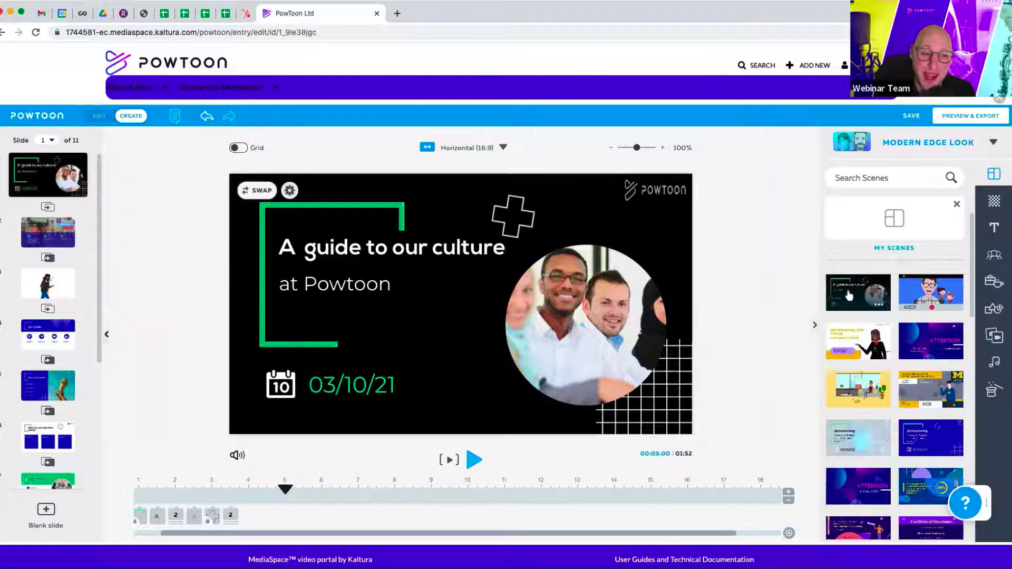
# Edit the 'A guide to our culture' title, then browse the Remote & Office scene category.
pyautogui.doubleClick(404, 240)
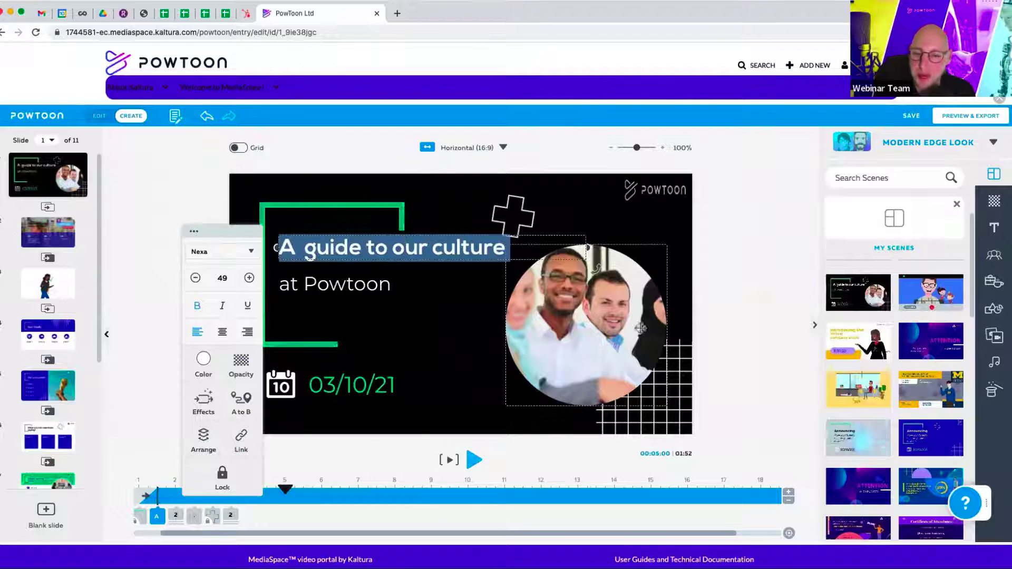
pyautogui.click(770, 233)
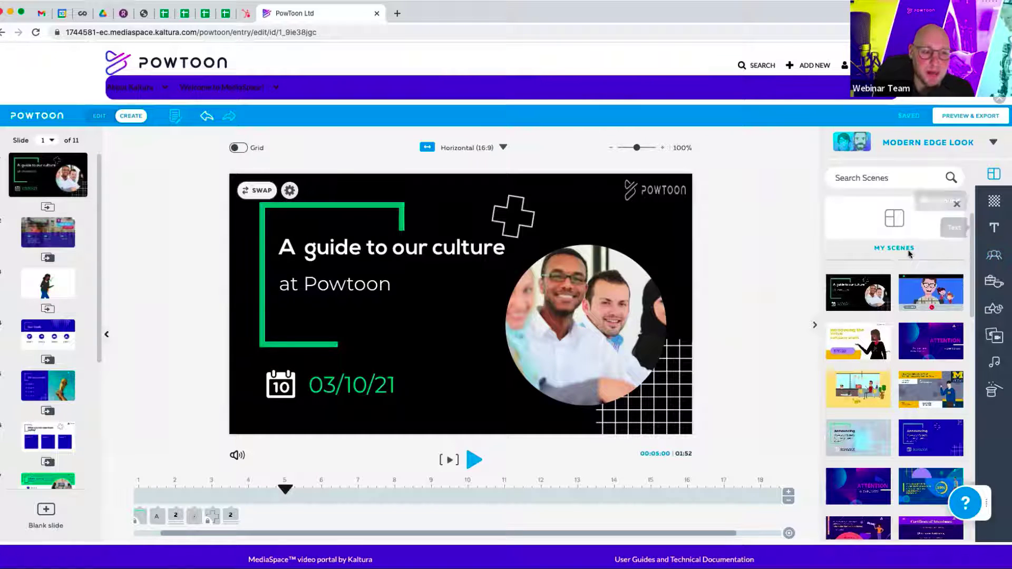
pyautogui.click(956, 204)
pyautogui.click(878, 299)
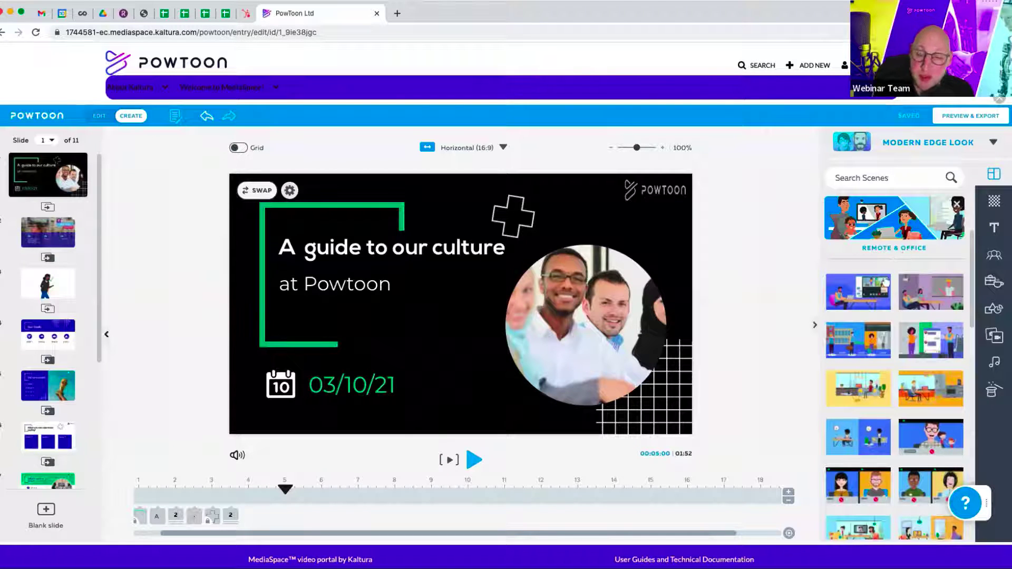
# Replace slide 1 with a Remote & Office meeting scene and play a short preview of it.
pyautogui.click(921, 304)
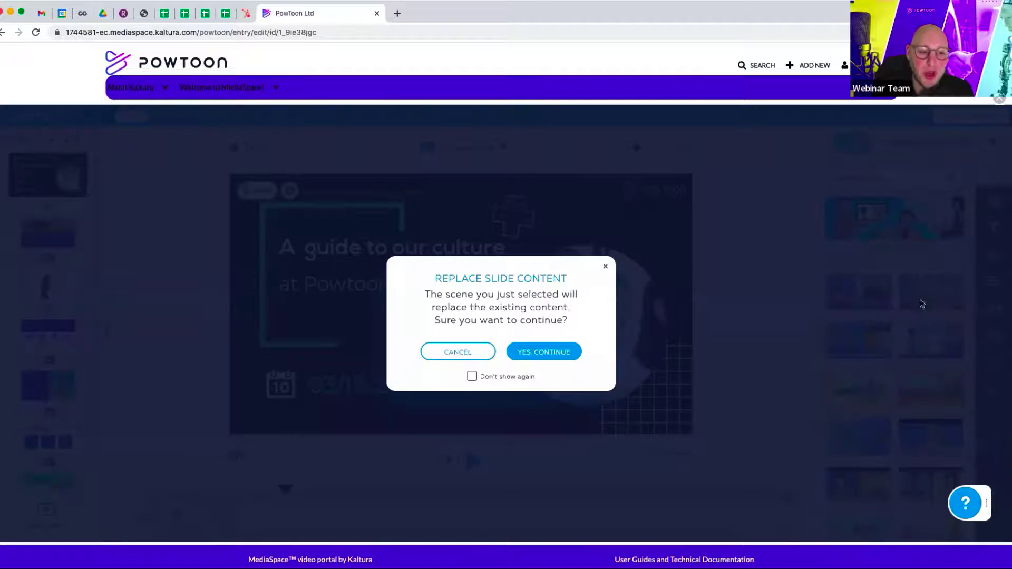
pyautogui.click(559, 352)
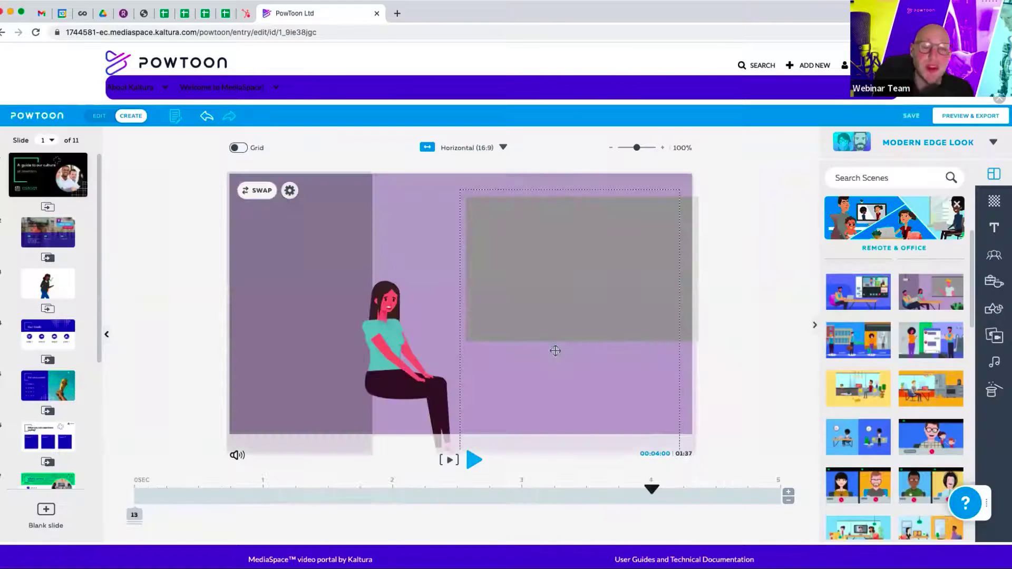
pyautogui.click(447, 461)
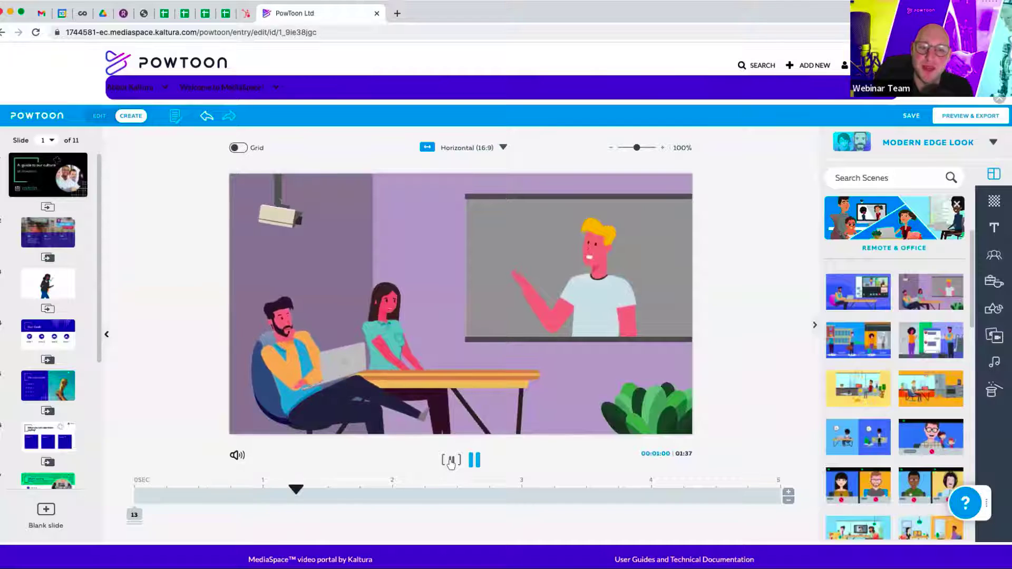
pyautogui.click(476, 461)
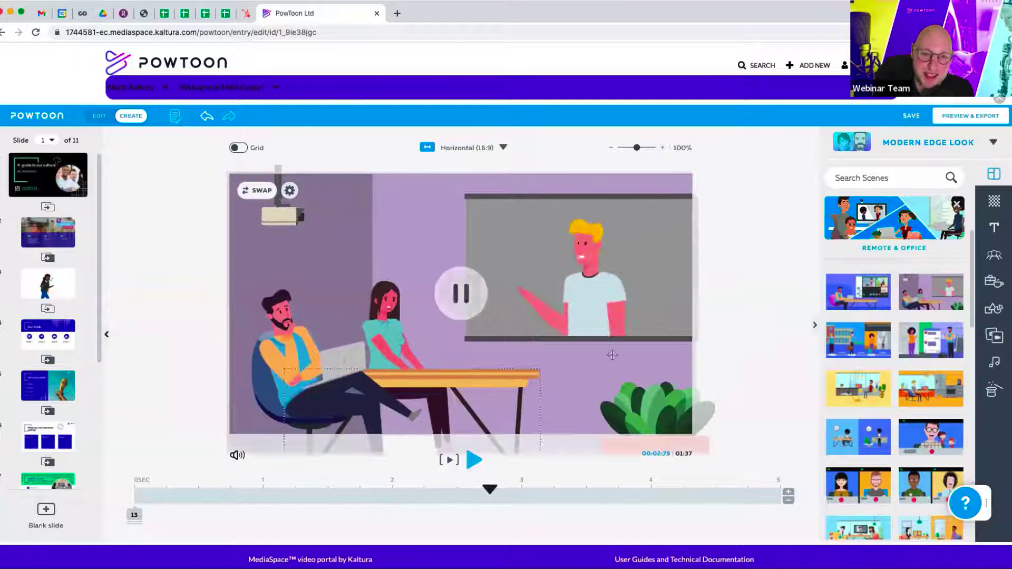
# Reposition the presenter man within the grey projection screen on slide 1.
pyautogui.click(598, 293)
pyautogui.moveTo(598, 294)
pyautogui.mouseDown()
pyautogui.moveTo(358, 214)
pyautogui.moveTo(581, 265)
pyautogui.mouseUp()
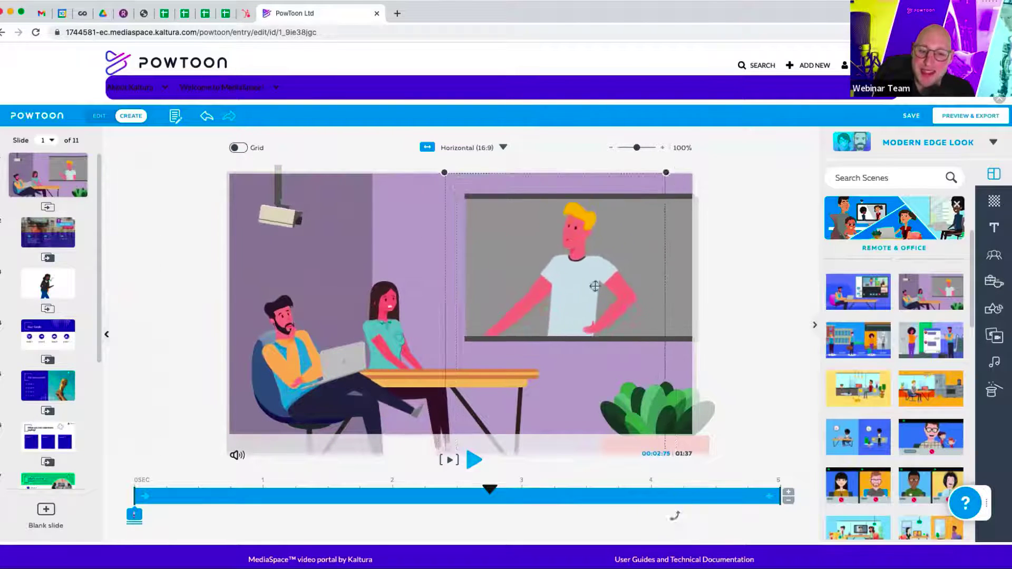
pyautogui.moveTo(581, 265); pyautogui.dragTo(595, 286)
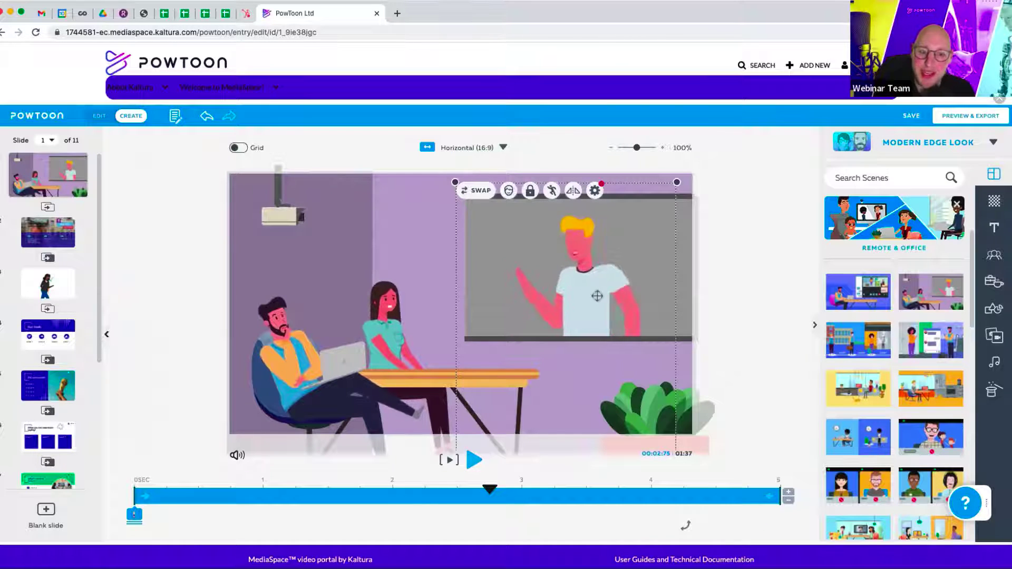
pyautogui.moveTo(595, 299); pyautogui.dragTo(428, 281)
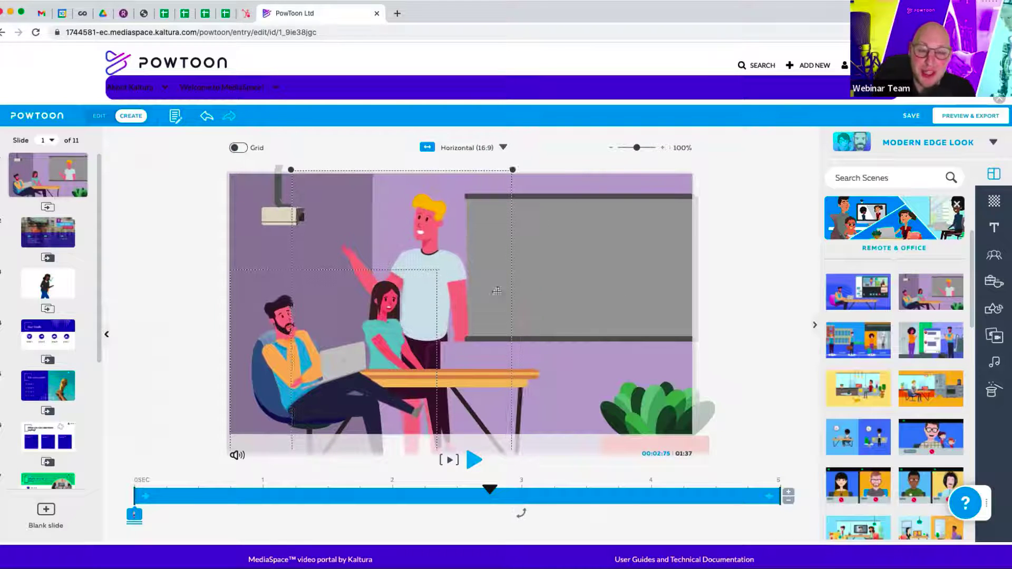
pyautogui.moveTo(428, 281); pyautogui.dragTo(583, 301)
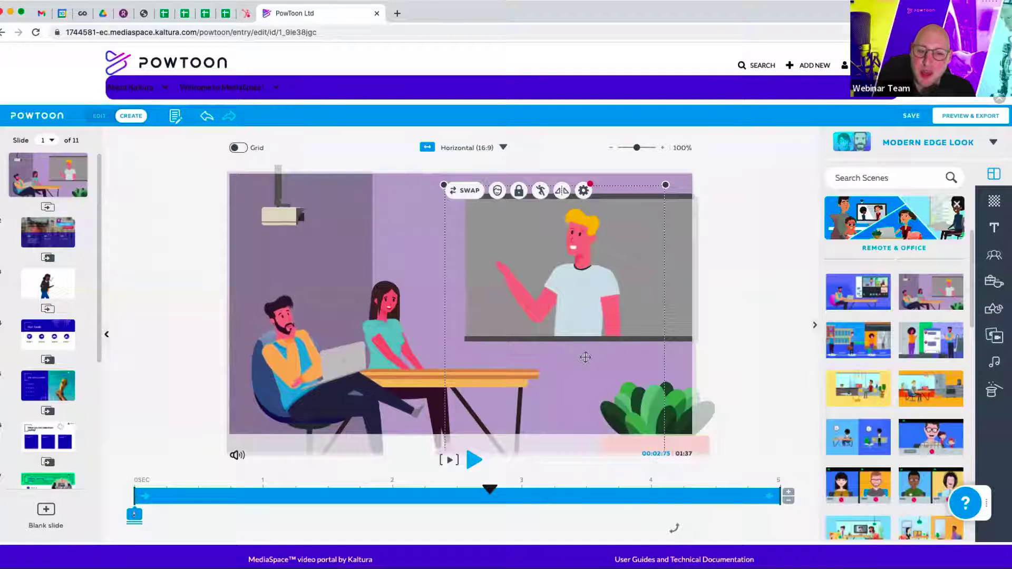
pyautogui.moveTo(586, 353); pyautogui.dragTo(622, 350)
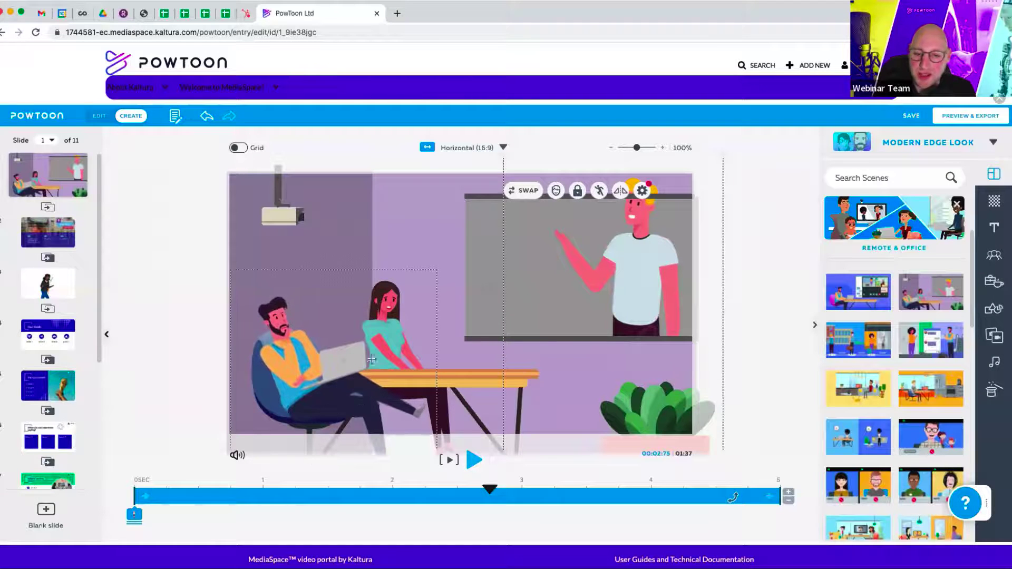
pyautogui.moveTo(475, 332)
pyautogui.click(462, 339)
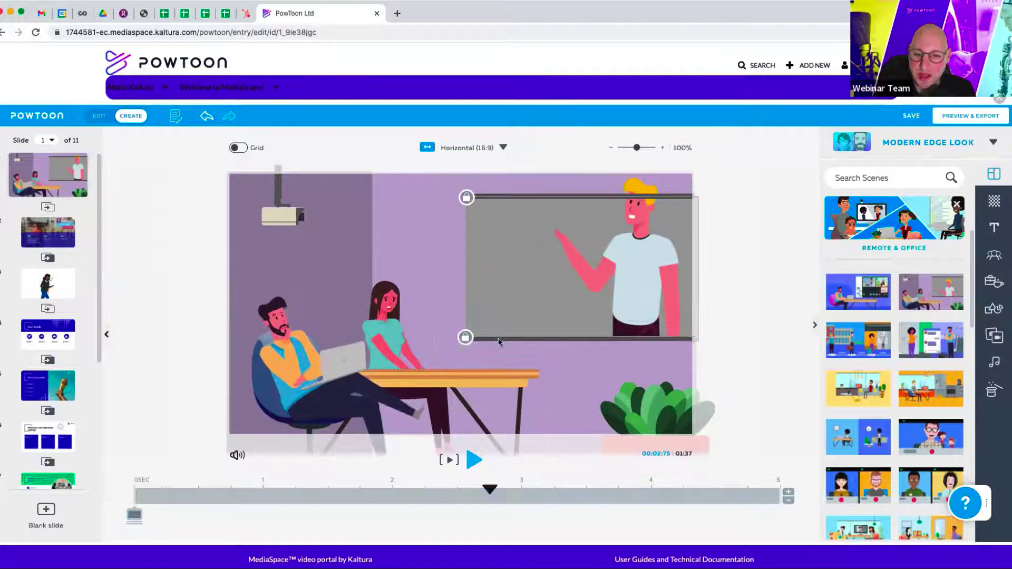
# Move the screen's bottom bar, the table left, the purple rectangle, and shift the standing man slightly left.
pyautogui.click(465, 339)
pyautogui.moveTo(465, 339); pyautogui.dragTo(410, 290)
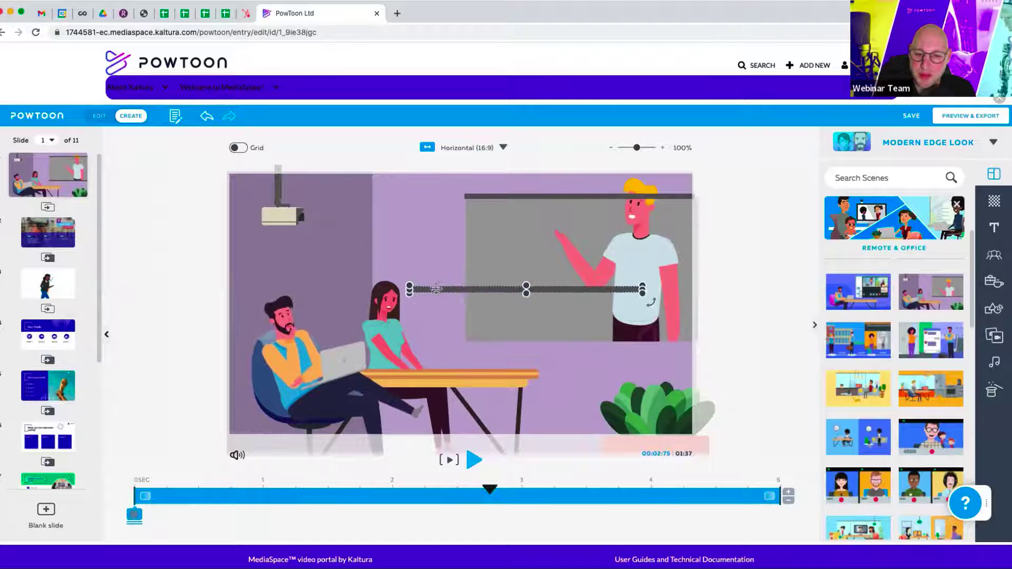
pyautogui.click(461, 352)
pyautogui.moveTo(460, 353); pyautogui.dragTo(365, 353)
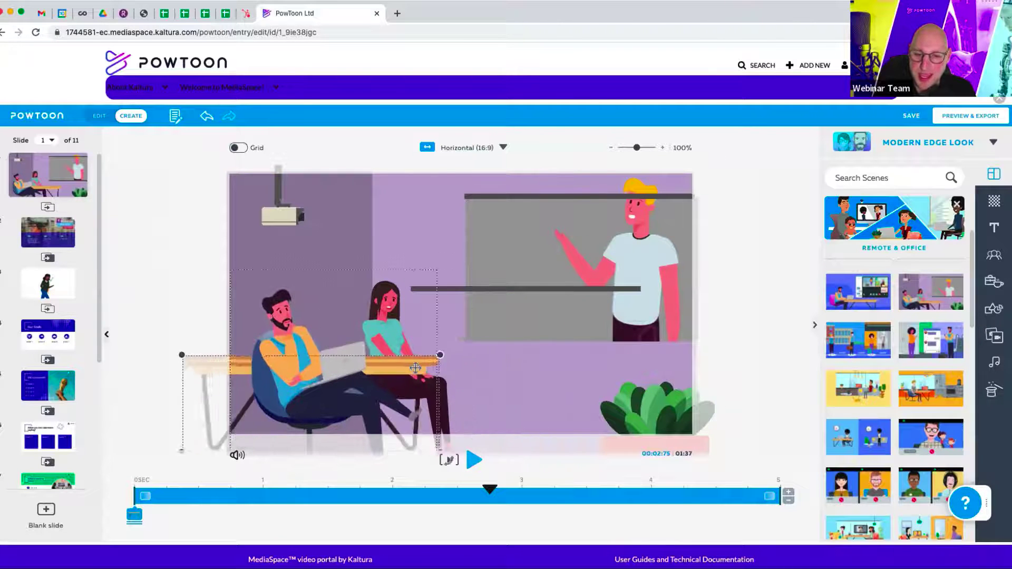
pyautogui.click(503, 351)
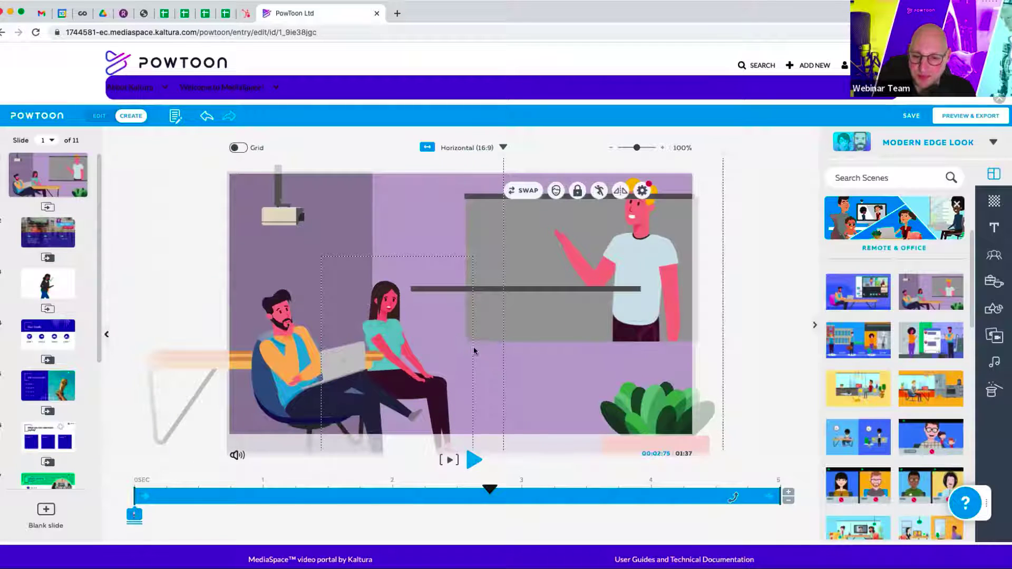
pyautogui.click(474, 347)
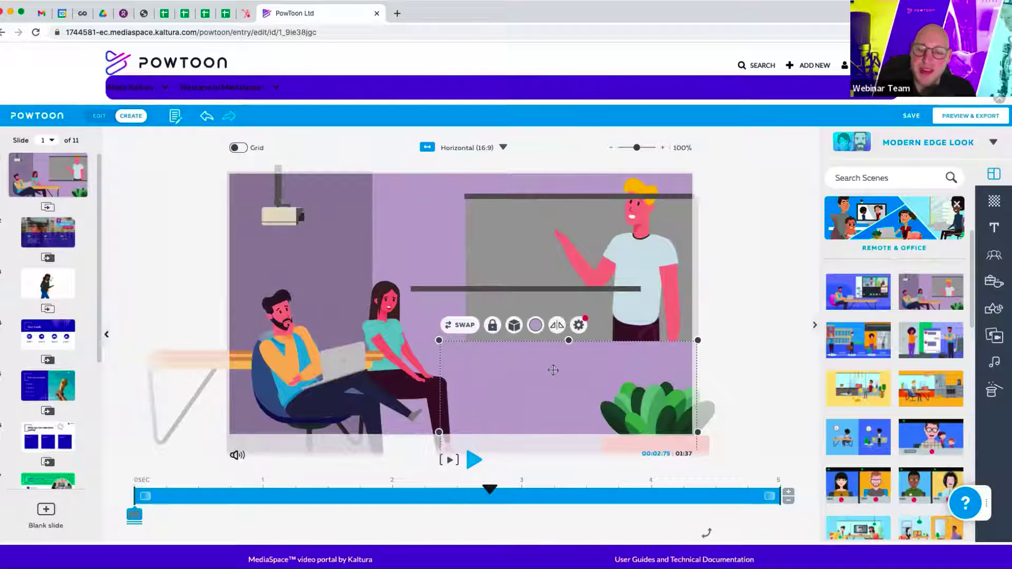
pyautogui.moveTo(553, 370)
pyautogui.mouseDown()
pyautogui.moveTo(388, 220)
pyautogui.moveTo(559, 339)
pyautogui.moveTo(560, 363)
pyautogui.moveTo(560, 353)
pyautogui.mouseUp()
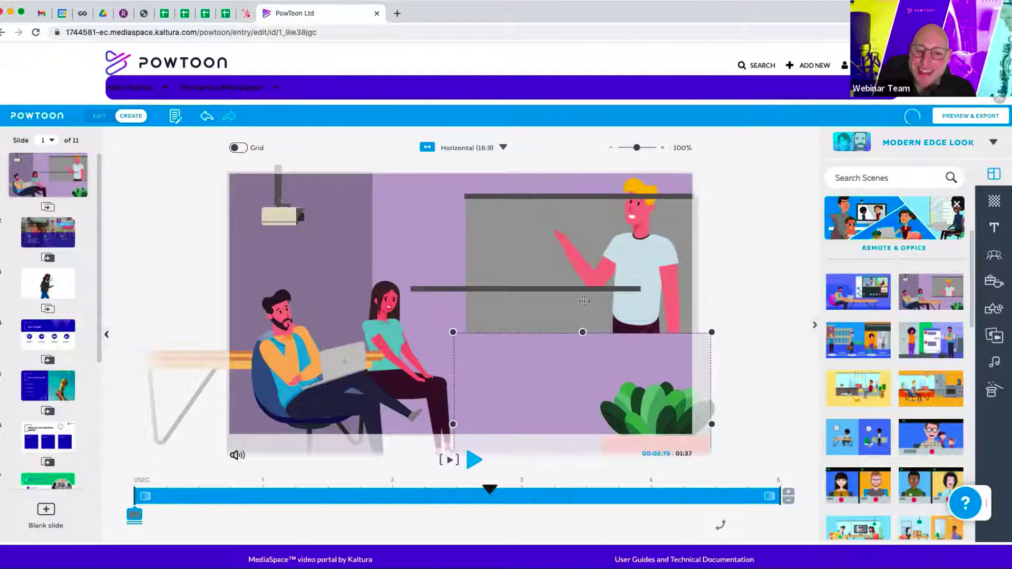
pyautogui.moveTo(584, 301); pyautogui.dragTo(545, 306)
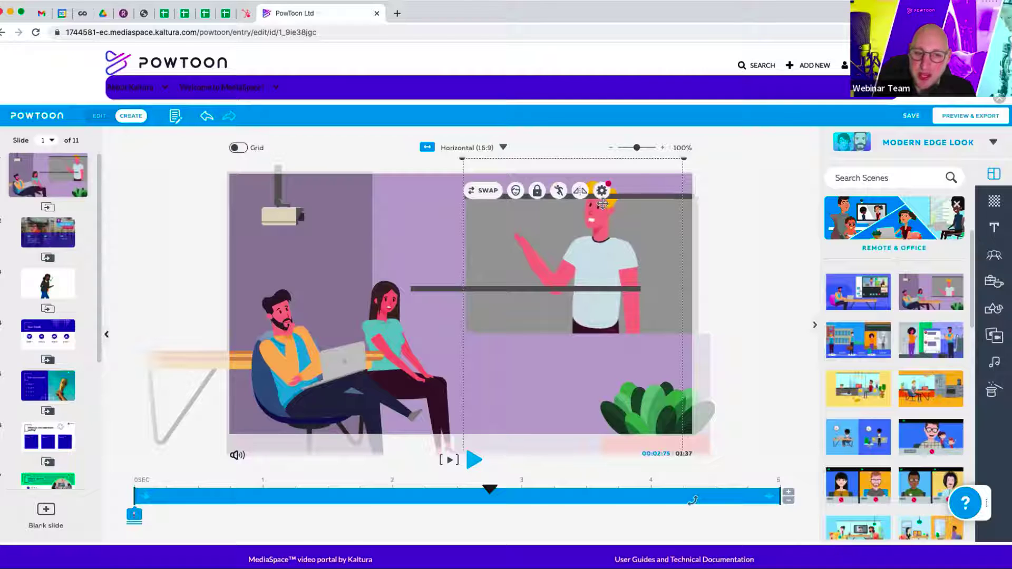
# Layer the standing man in front of the grey board and drop its grey bar to the bottom edge.
pyautogui.rightClick(613, 252)
pyautogui.click(601, 190)
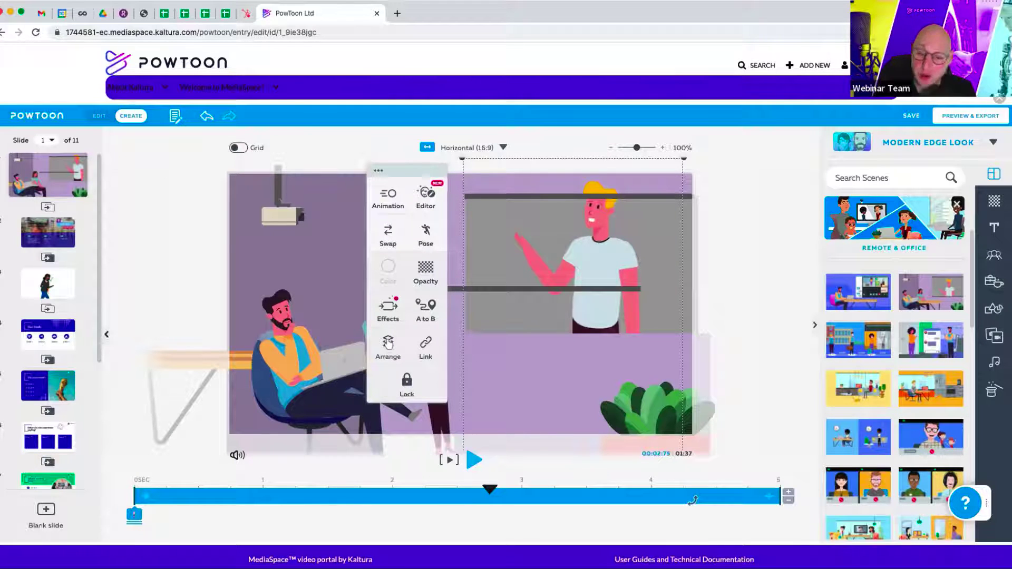
pyautogui.click(387, 344)
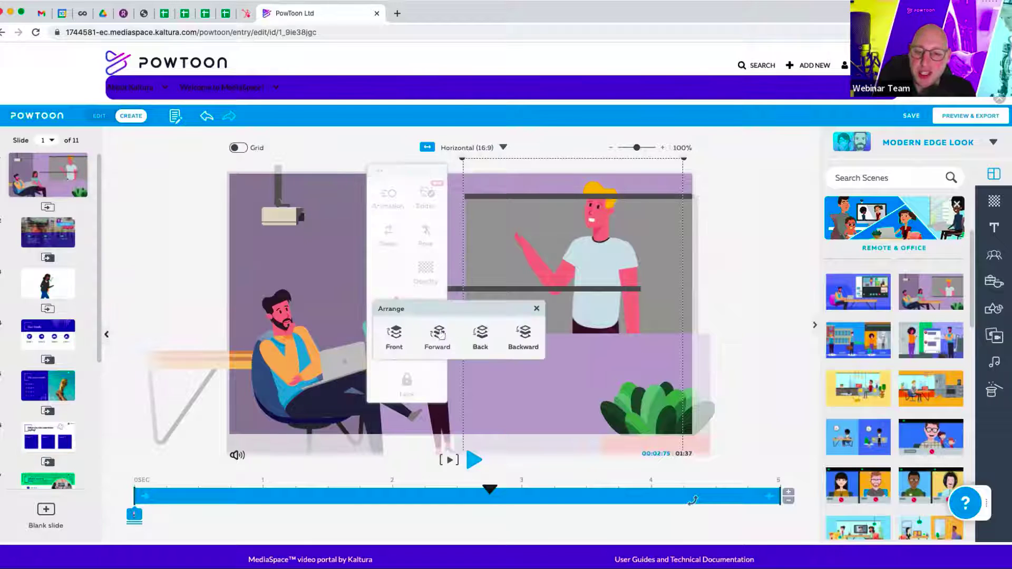
pyautogui.click(393, 338)
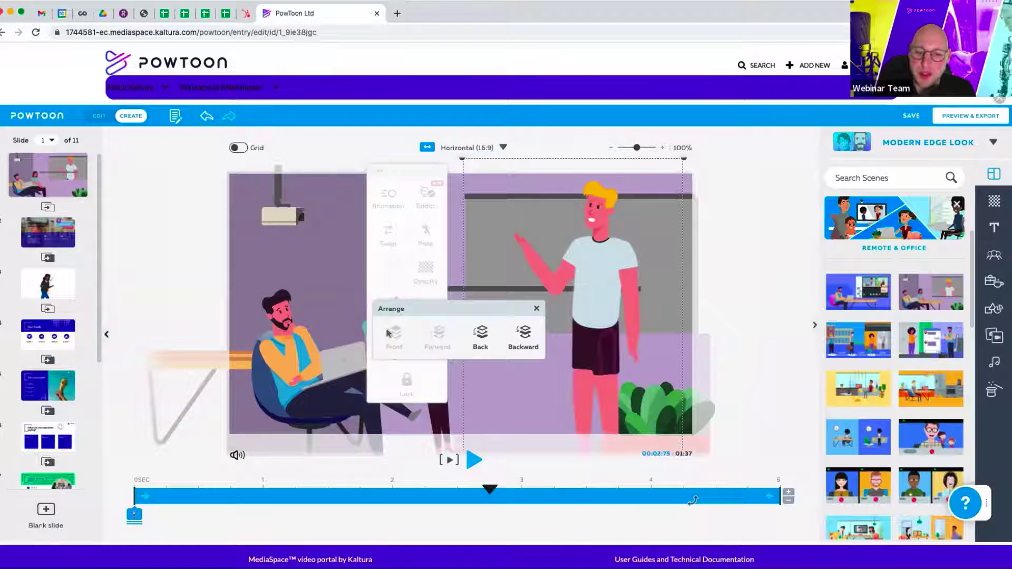
pyautogui.click(481, 335)
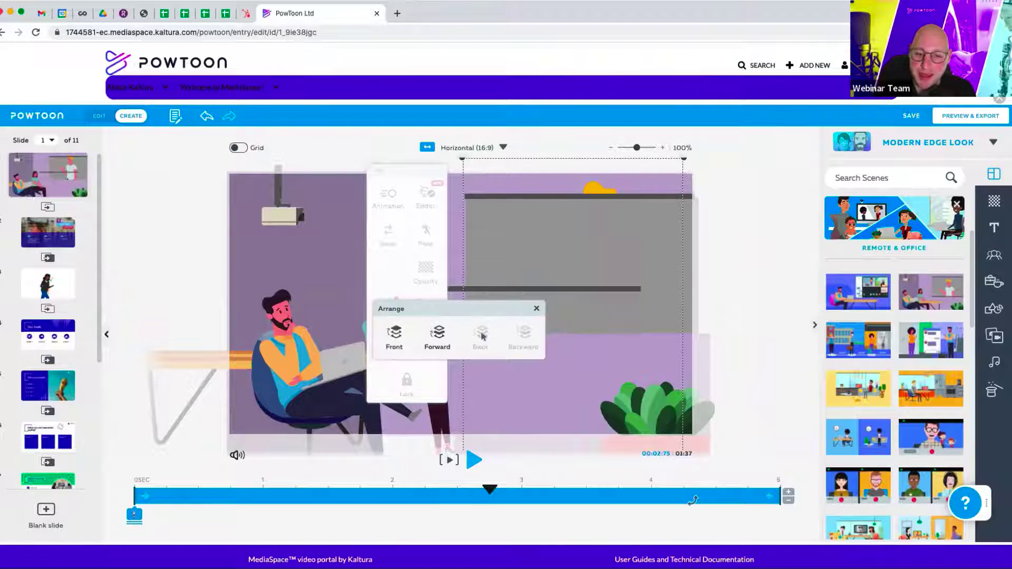
pyautogui.click(442, 335)
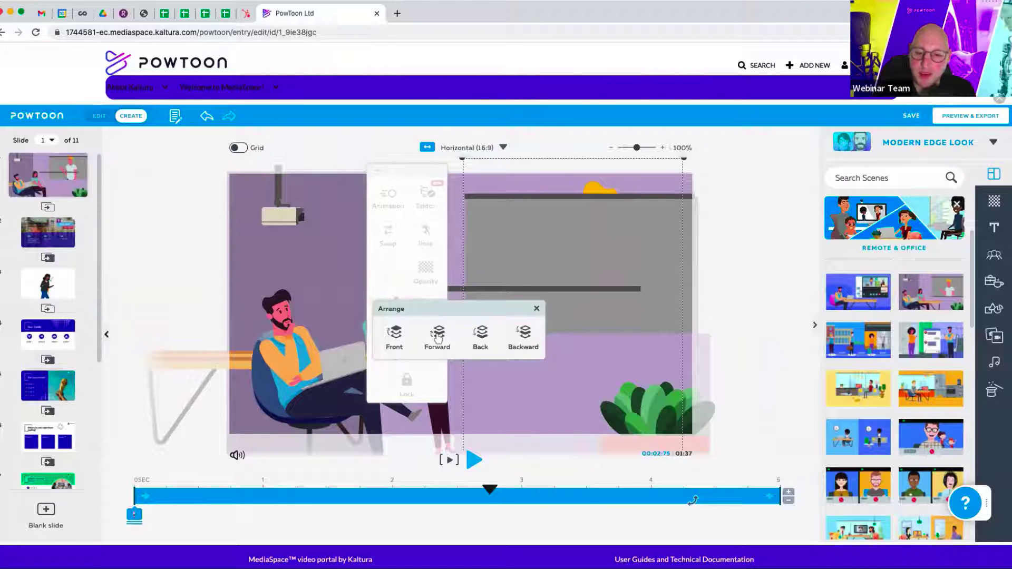
pyautogui.click(582, 263)
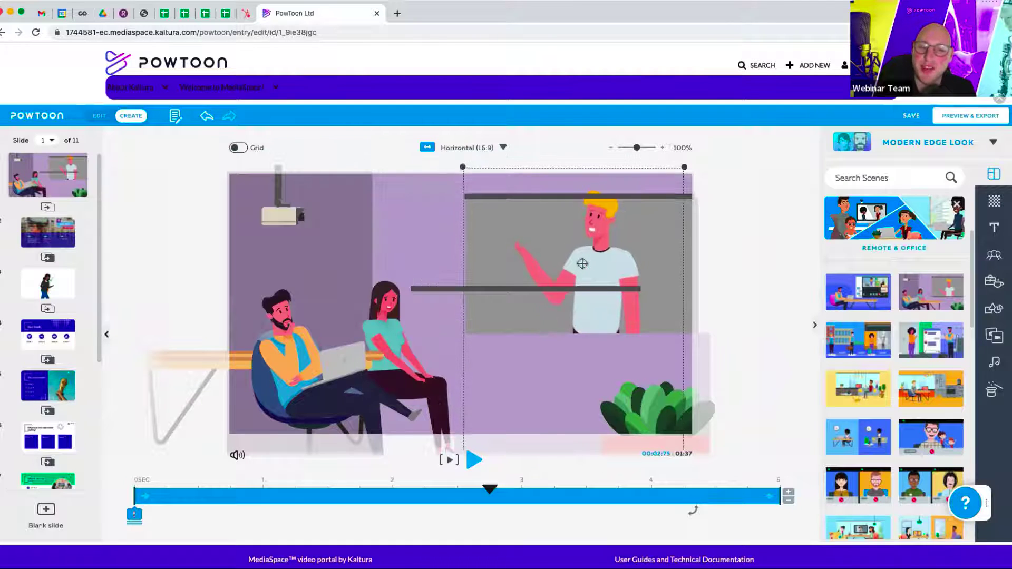
pyautogui.moveTo(522, 291); pyautogui.dragTo(575, 340)
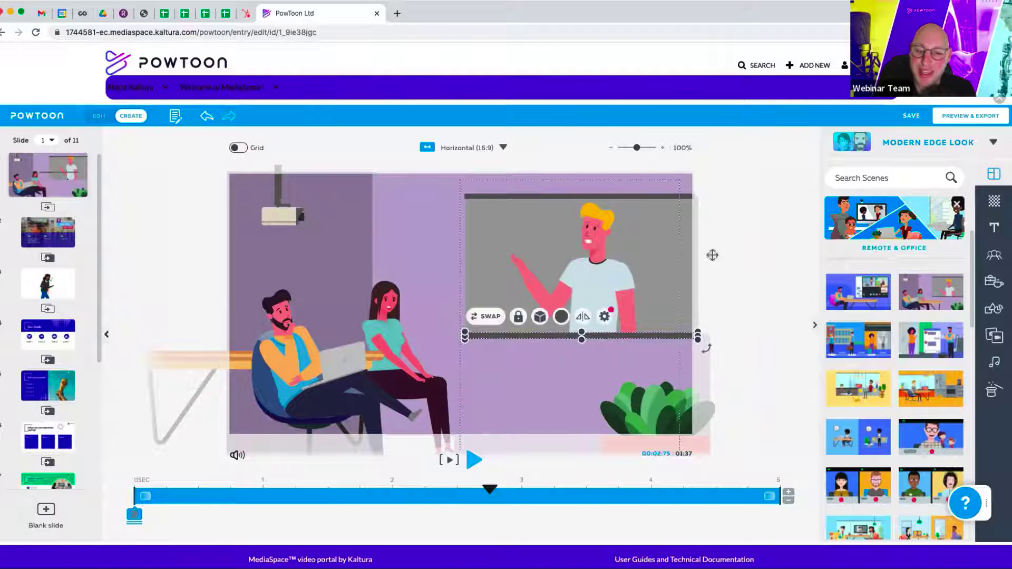
pyautogui.click(731, 255)
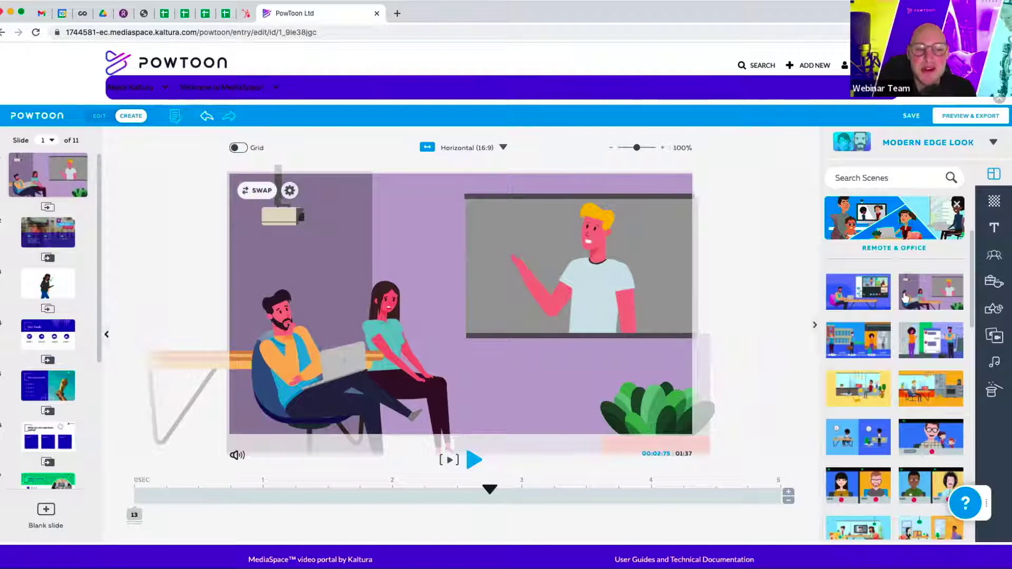
# Collapse Remote & Office, open the Industries scene category, and pick an office scene for slide 1.
pyautogui.scroll(-2, 877, 353)
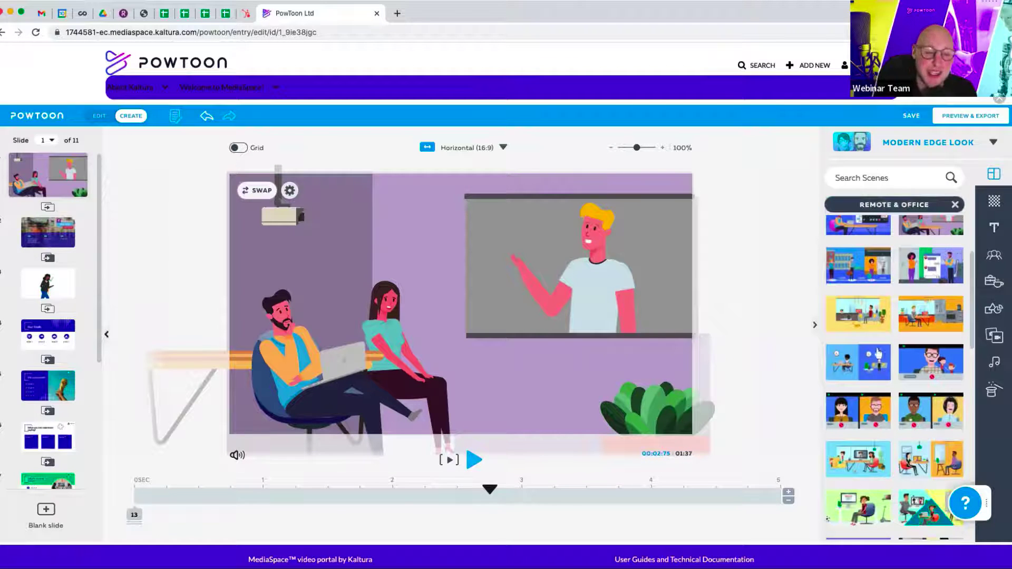
pyautogui.scroll(-1, 877, 353)
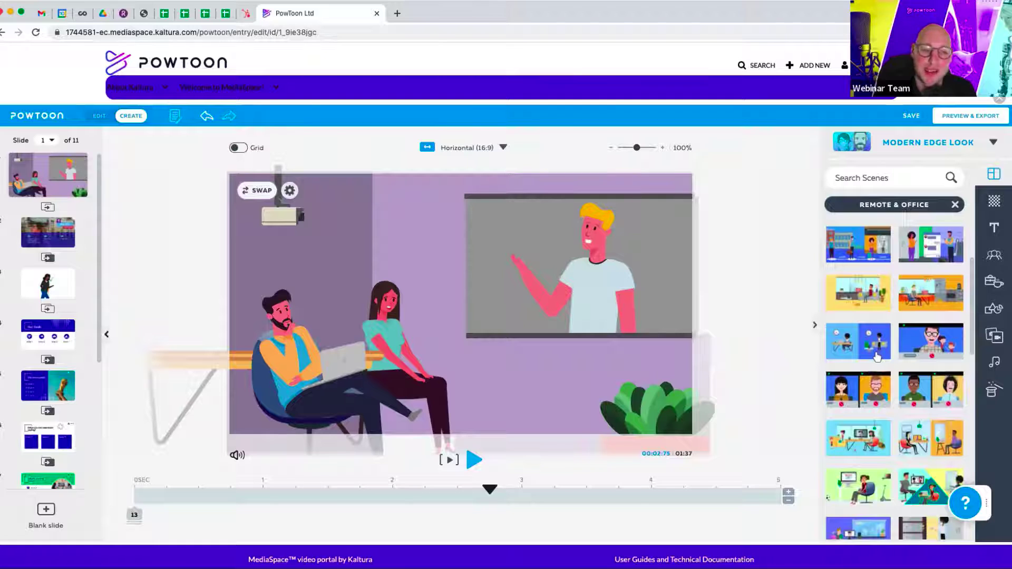
pyautogui.scroll(5, 876, 354)
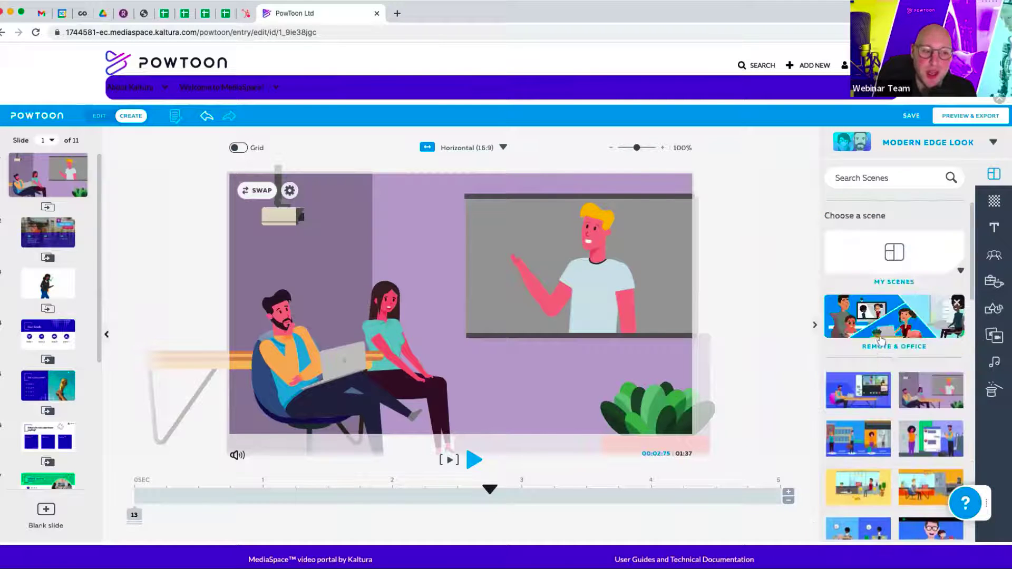
pyautogui.click(882, 345)
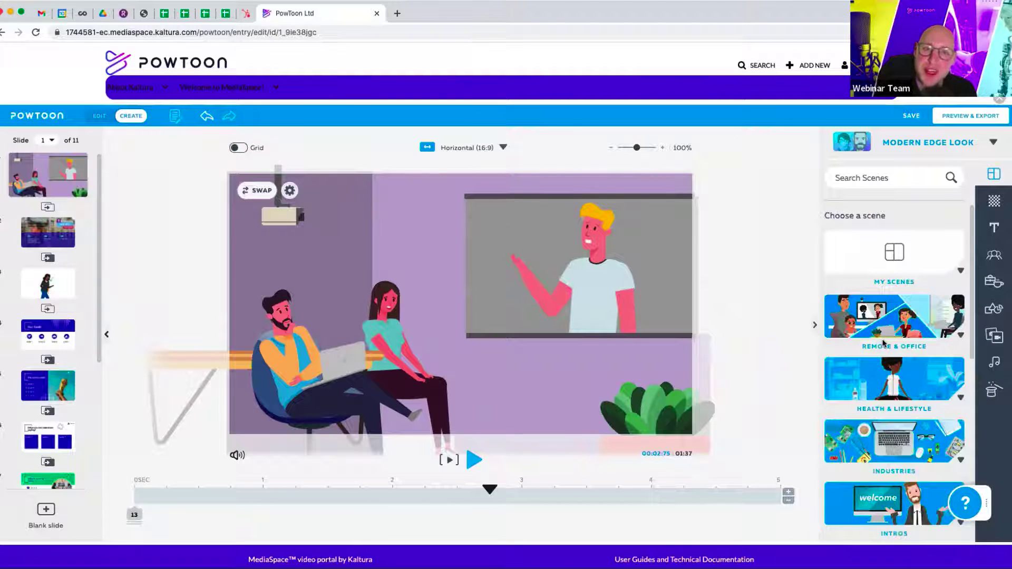
pyautogui.click(872, 431)
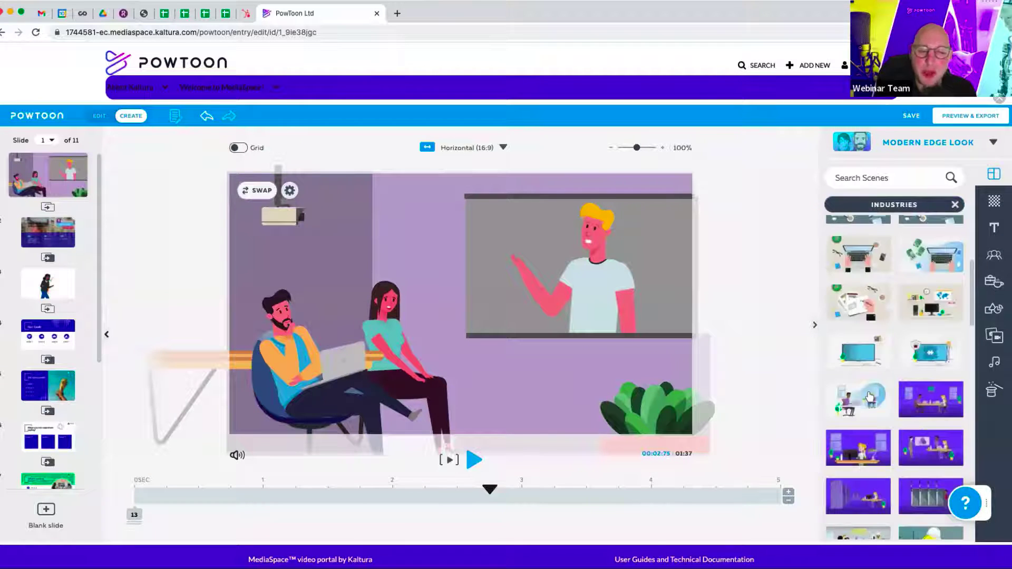
pyautogui.scroll(-3, 870, 394)
pyautogui.scroll(-3, 872, 393)
pyautogui.scroll(-3, 872, 393)
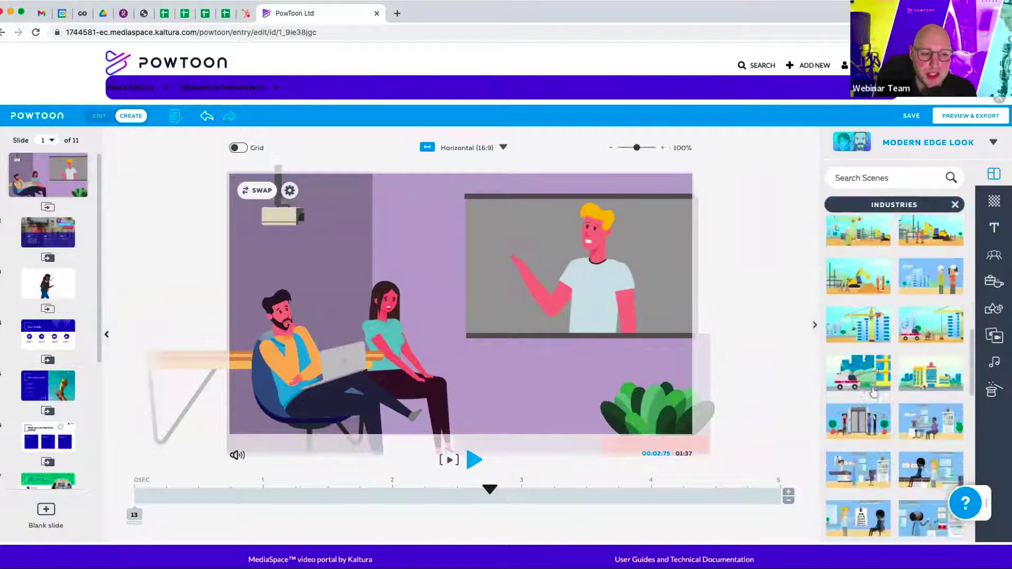
pyautogui.scroll(-3, 873, 391)
pyautogui.scroll(-3, 872, 393)
pyautogui.scroll(-3, 872, 393)
pyautogui.scroll(-3, 873, 393)
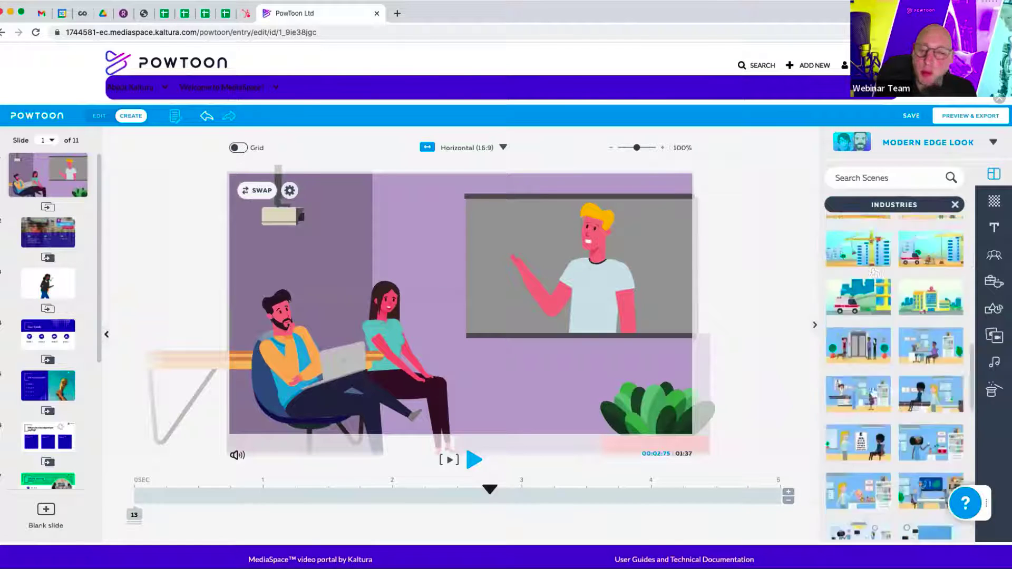
pyautogui.scroll(-3, 873, 393)
pyautogui.scroll(1, 873, 392)
pyautogui.scroll(2, 874, 392)
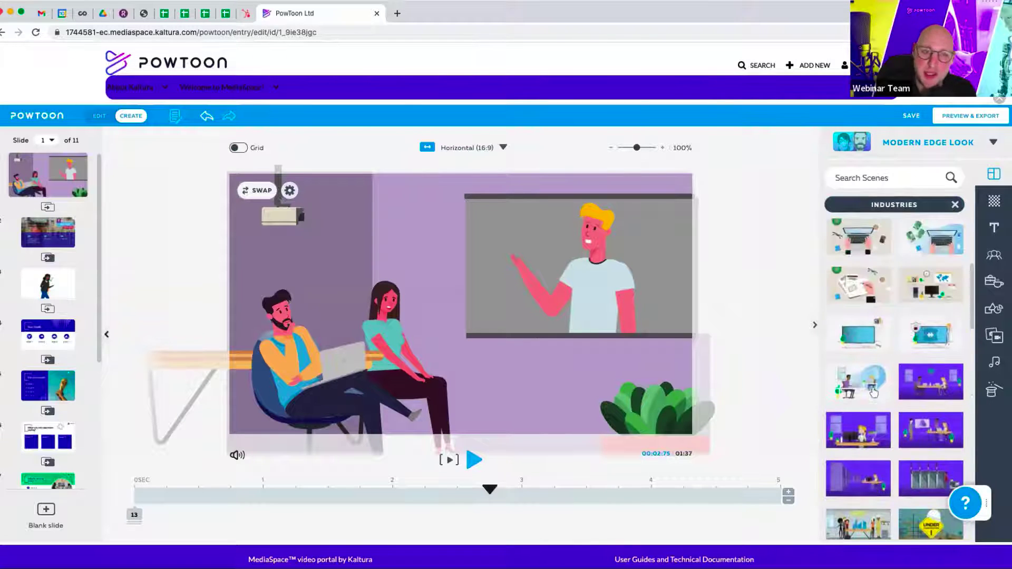
pyautogui.click(876, 386)
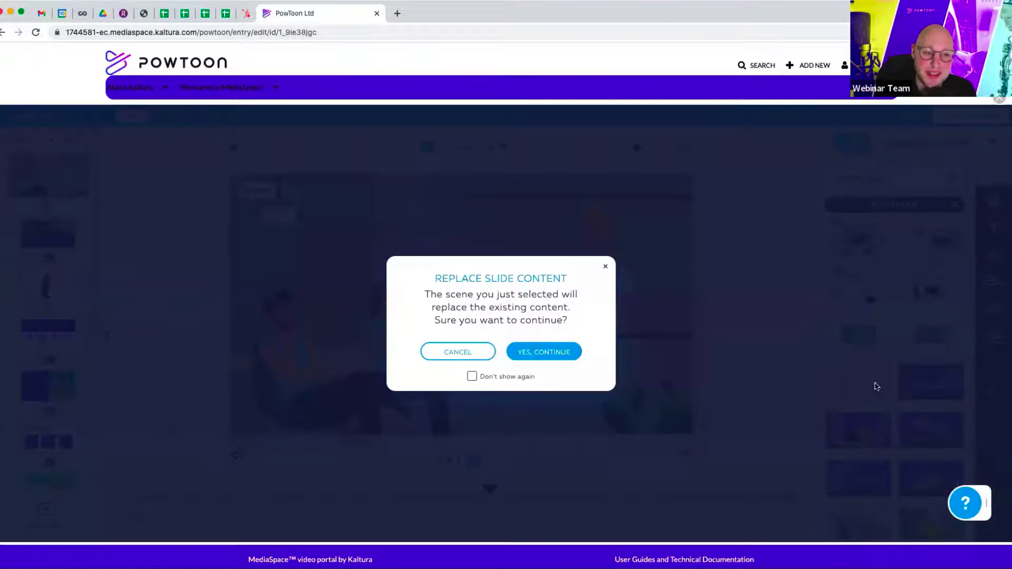
# Replace slide 1 with the Industries office scene, then browse the Health & Safety and Tech & Web props.
pyautogui.click(544, 352)
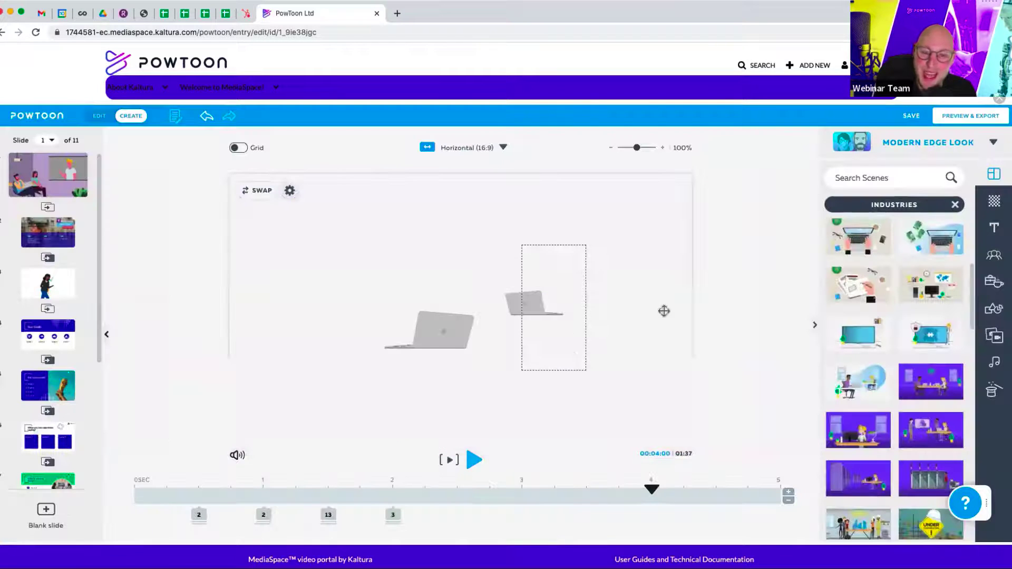
pyautogui.click(955, 204)
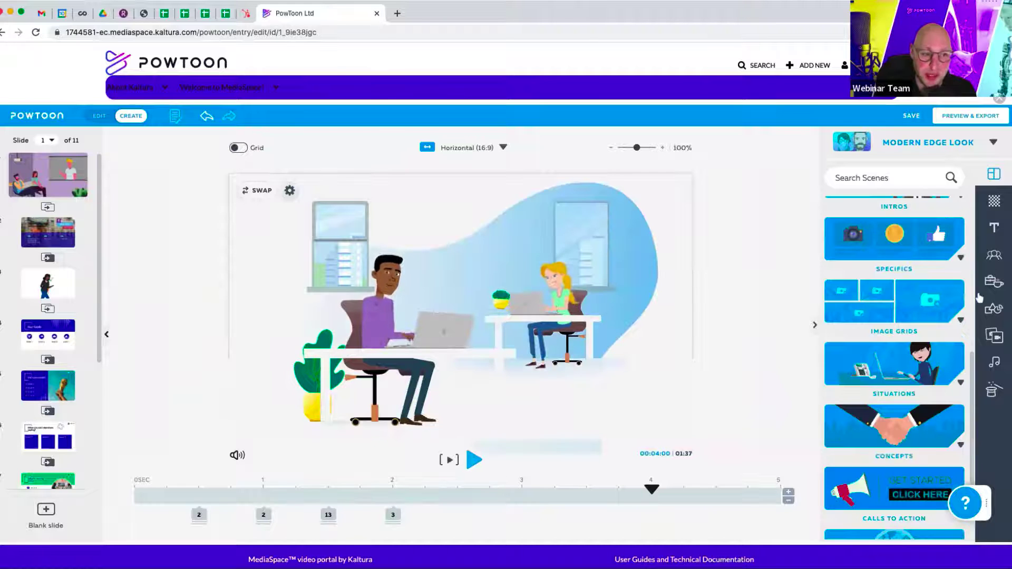
pyautogui.click(995, 285)
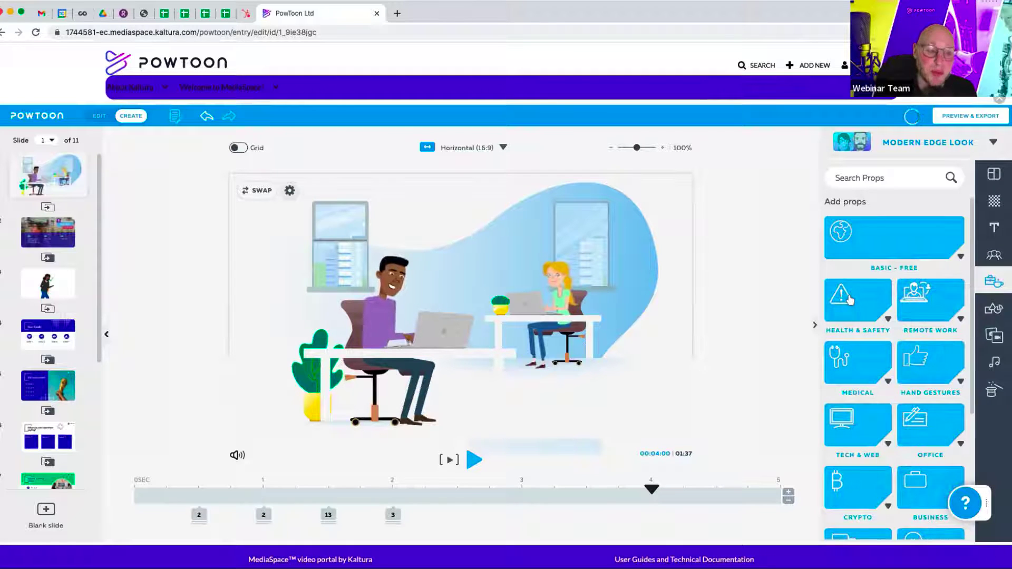
pyautogui.click(848, 300)
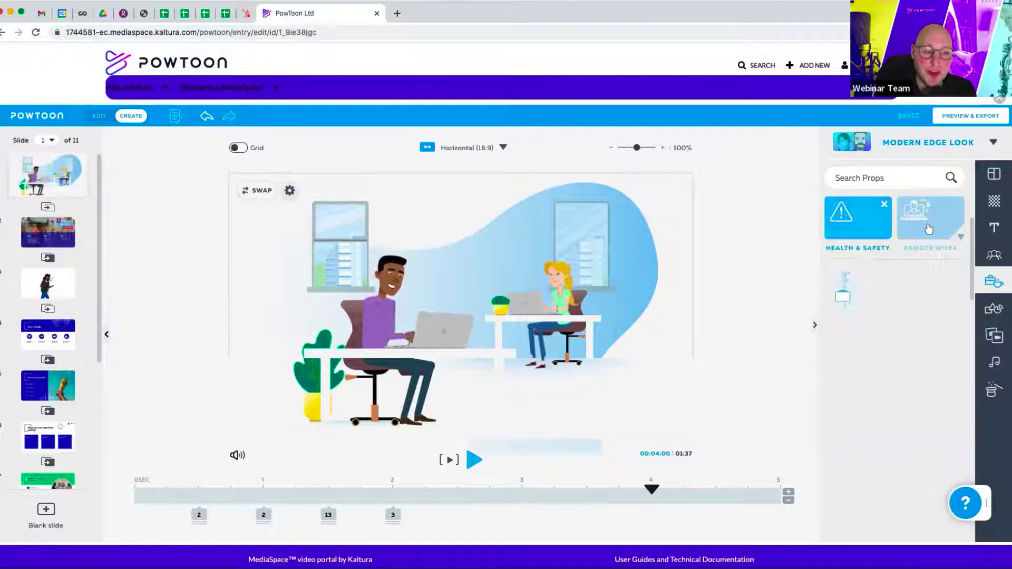
pyautogui.click(884, 204)
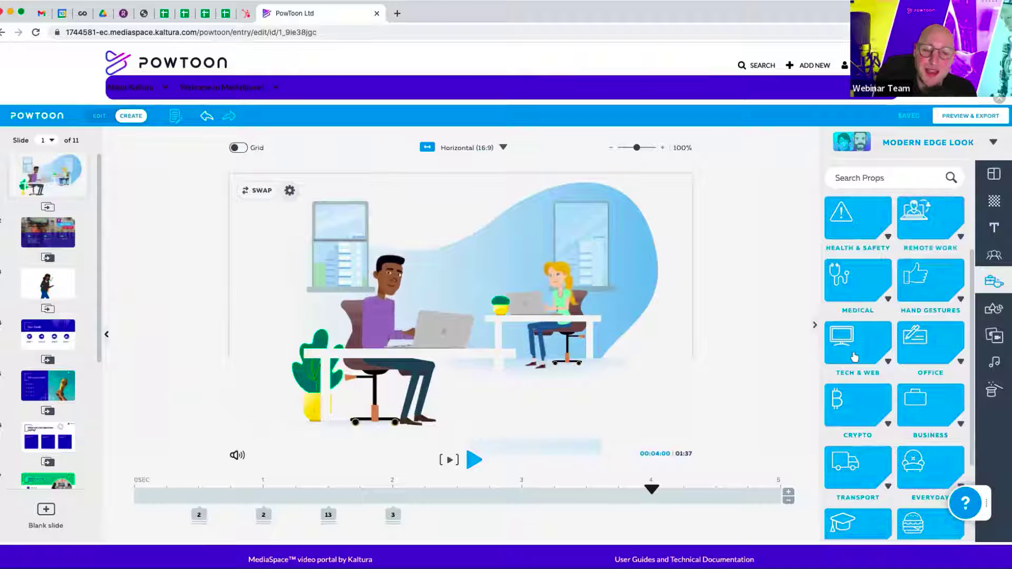
pyautogui.click(853, 354)
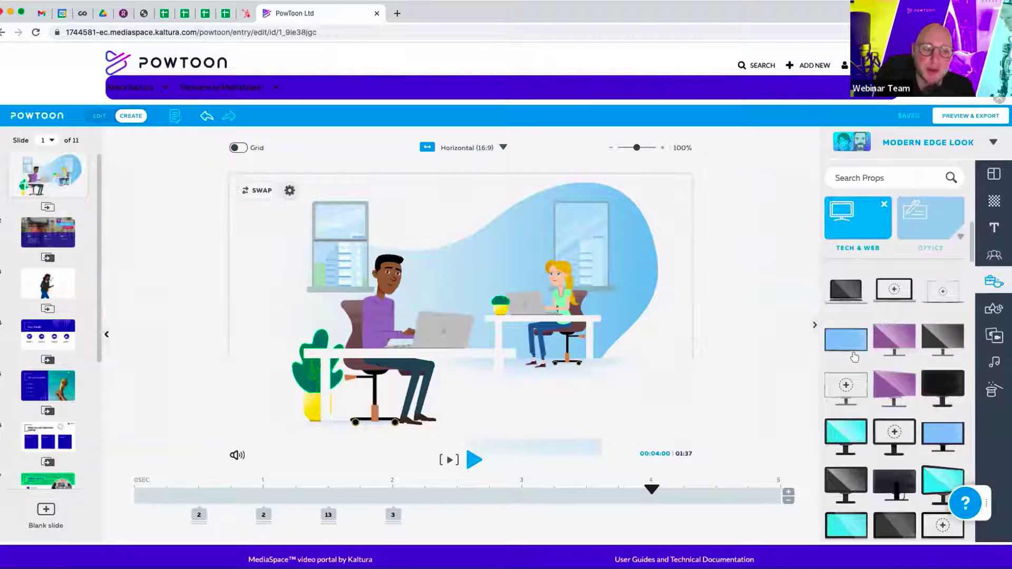
pyautogui.click(885, 207)
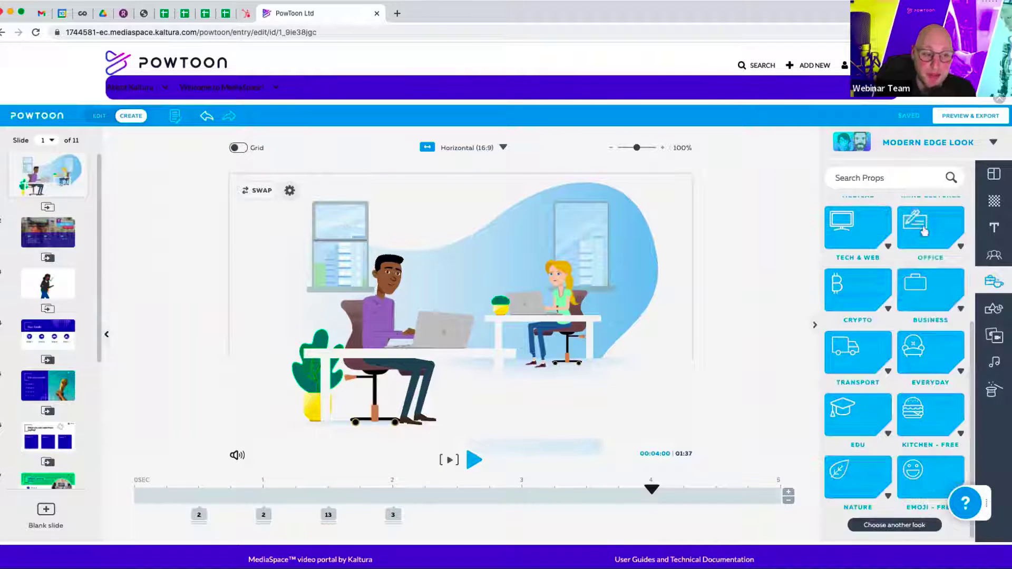
# Check the Upload media option in the media library, then switch to the shapes library.
pyautogui.click(995, 336)
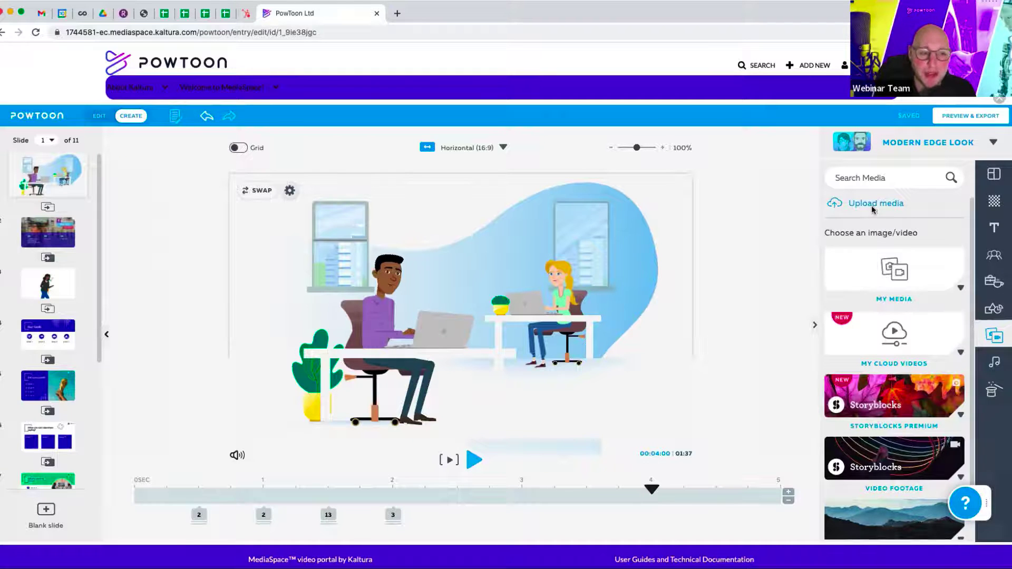
pyautogui.click(872, 209)
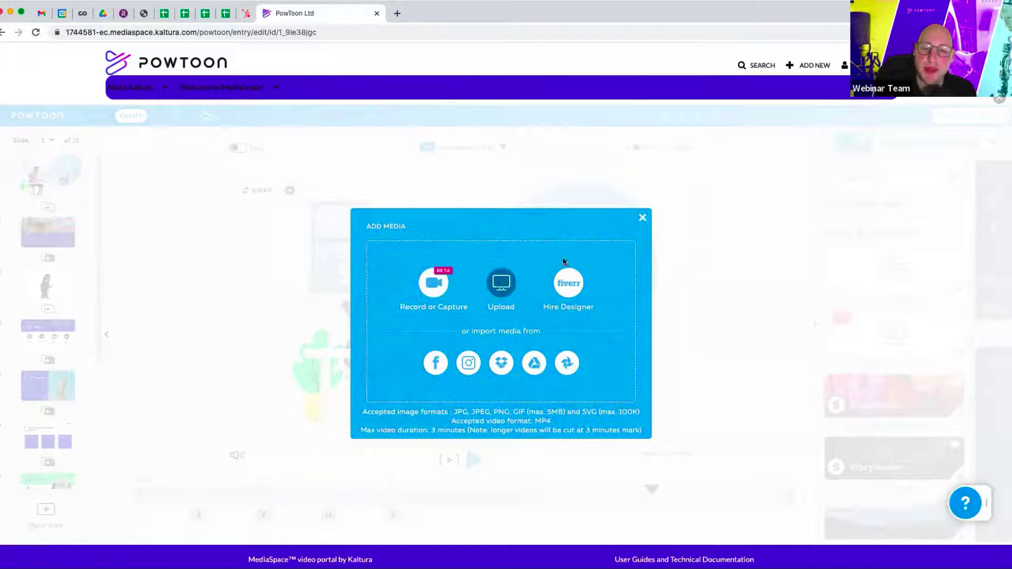
pyautogui.click(642, 218)
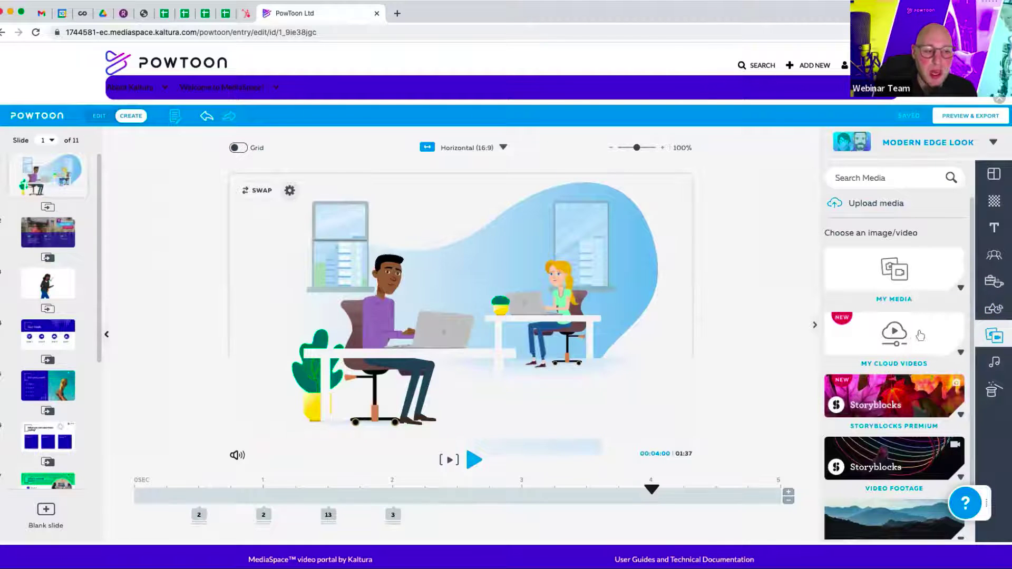
pyautogui.click(993, 308)
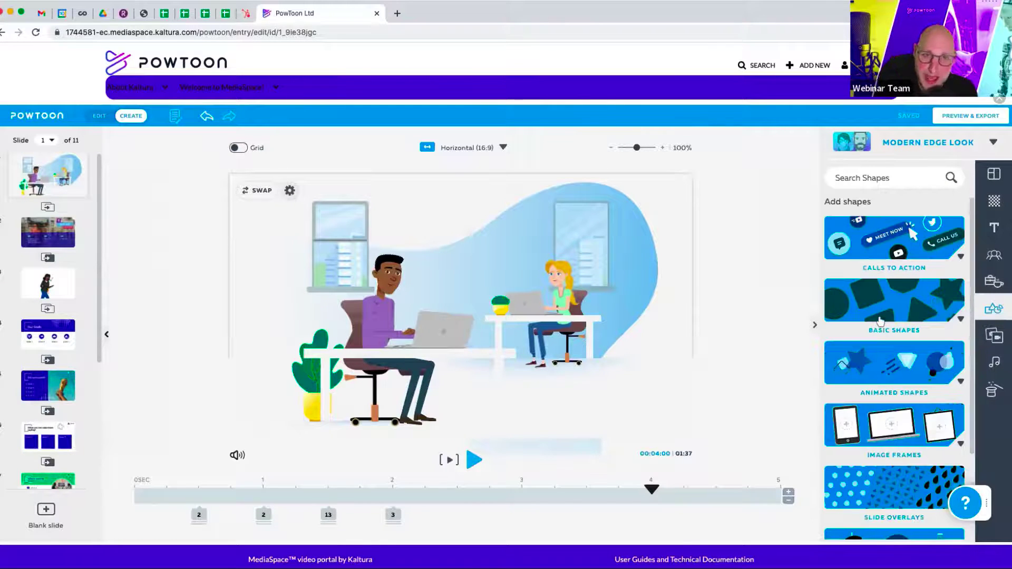
# Glance at Basic Shapes, return to media, and expand then collapse My Cloud Videos.
pyautogui.click(877, 307)
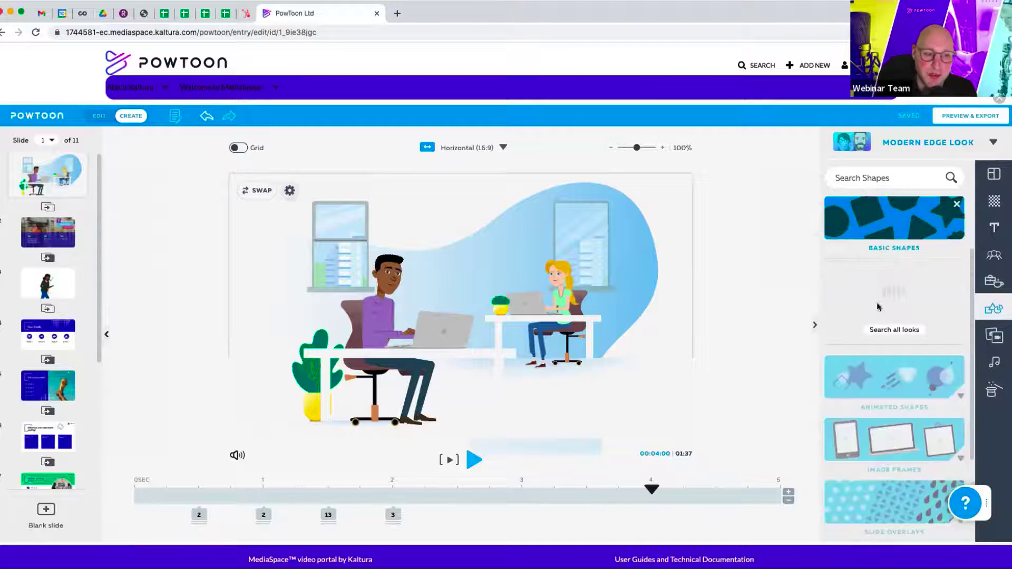
pyautogui.click(956, 204)
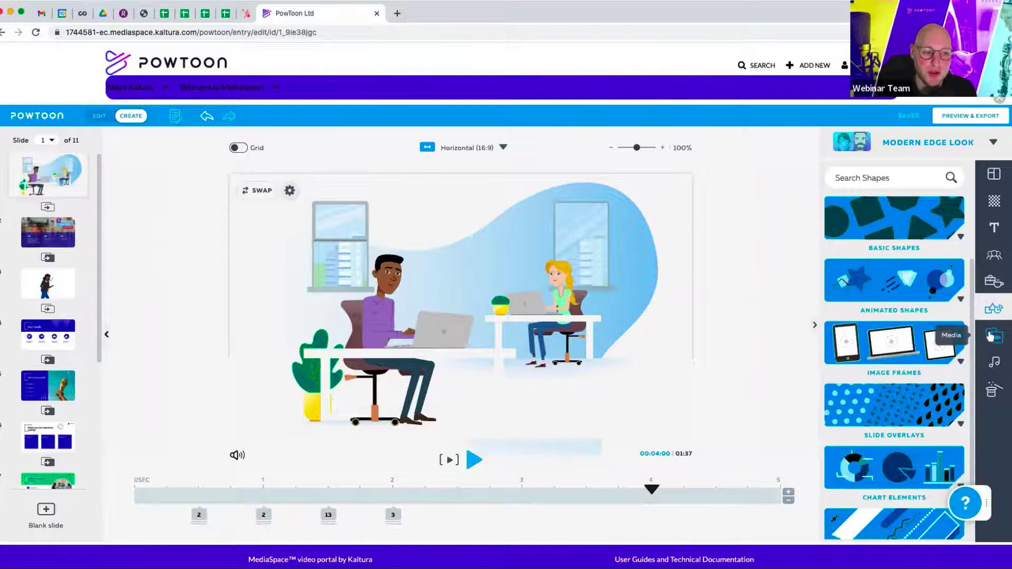
pyautogui.click(991, 334)
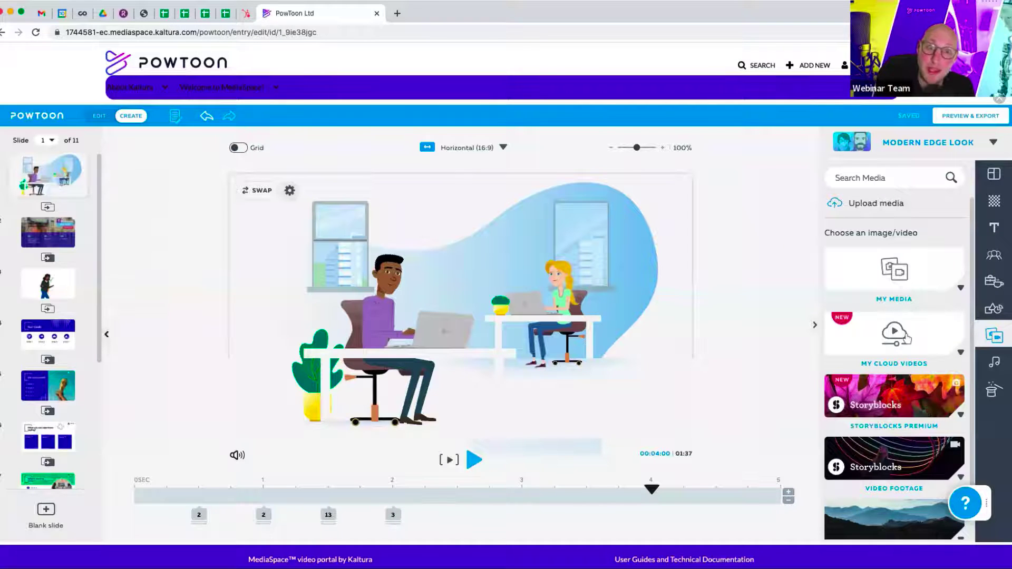
pyautogui.click(906, 336)
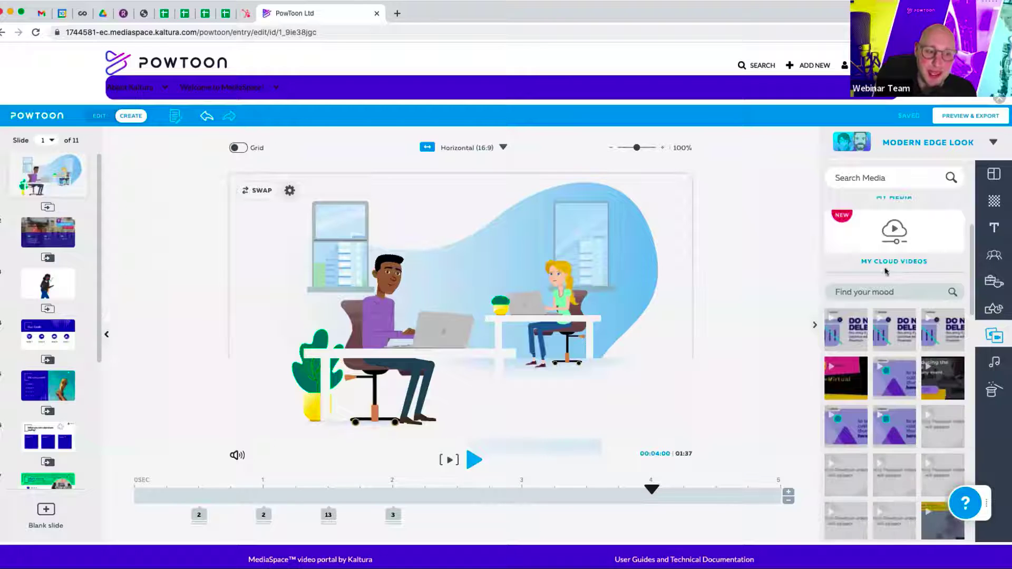
pyautogui.click(908, 243)
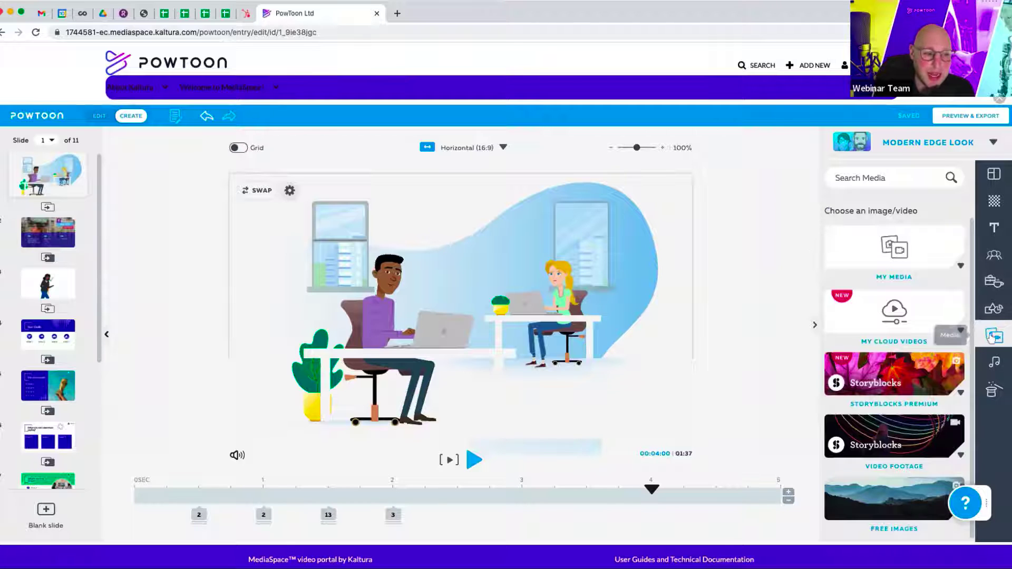
# Switch to the sound library and look at the Add music dialog.
pyautogui.click(994, 362)
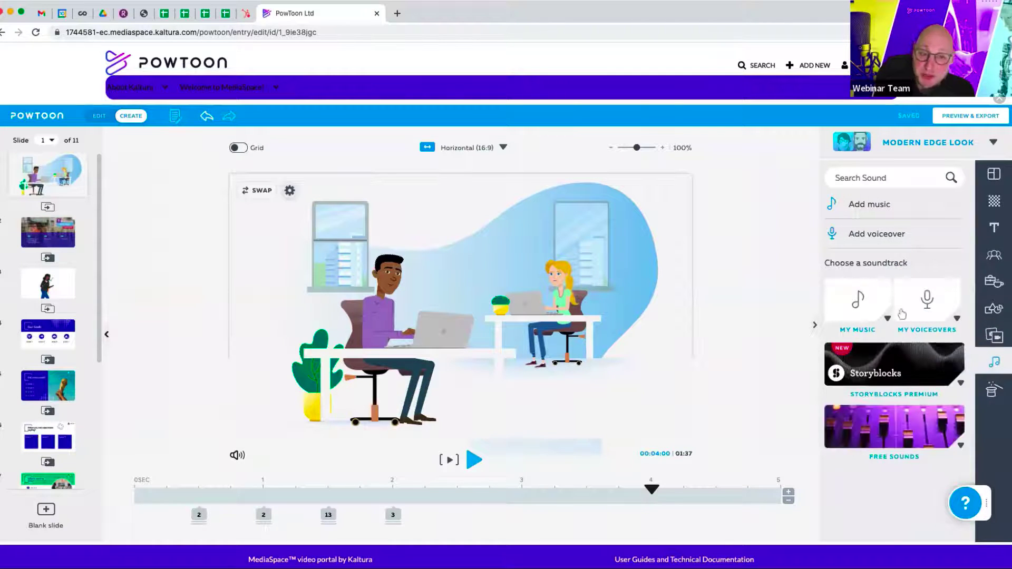
pyautogui.click(875, 204)
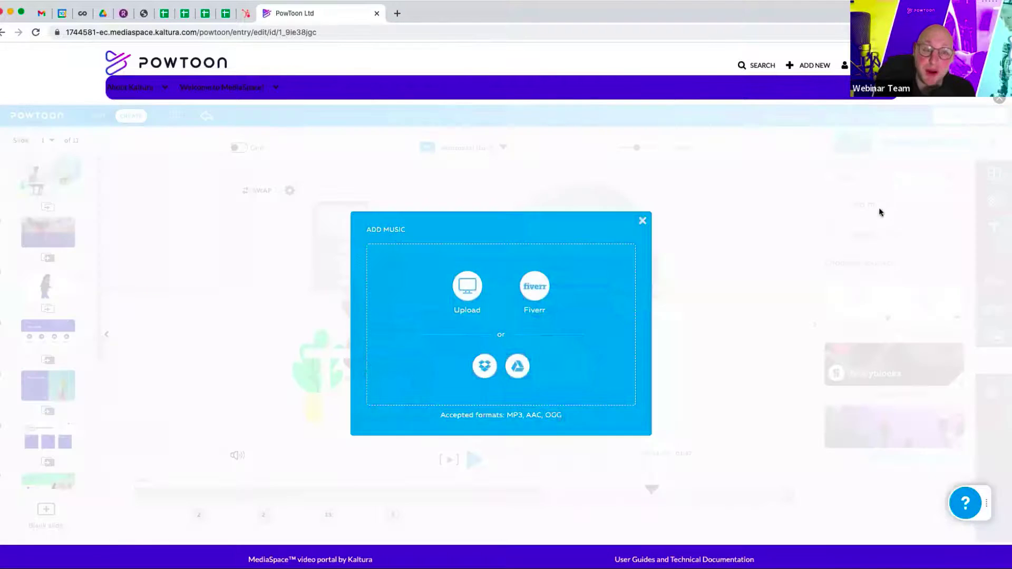
pyautogui.click(641, 225)
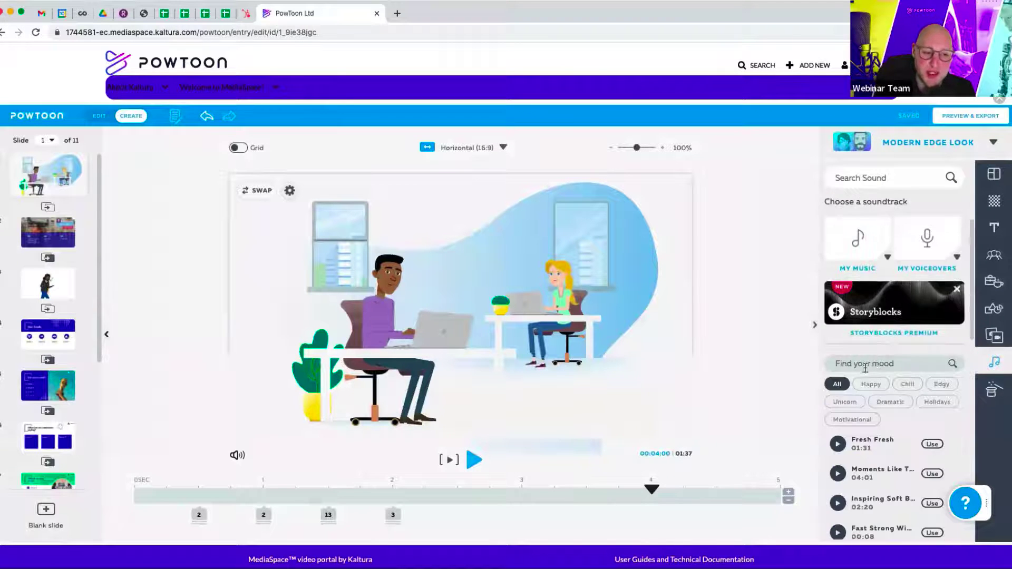
# Play and stop a preview of the second soundtrack in the mood list.
pyautogui.scroll(-2, 861, 418)
pyautogui.scroll(-1, 861, 418)
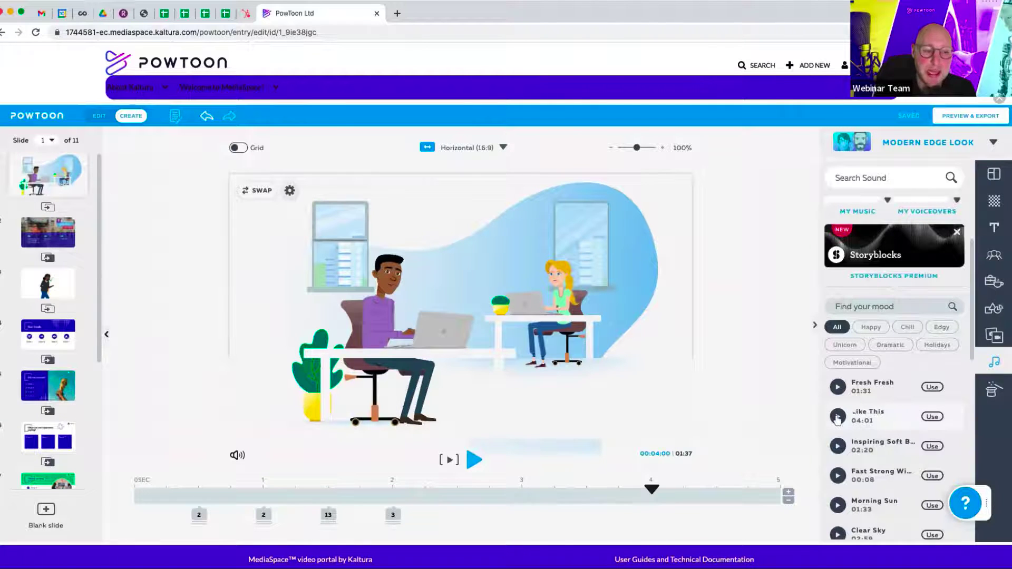
pyautogui.click(837, 417)
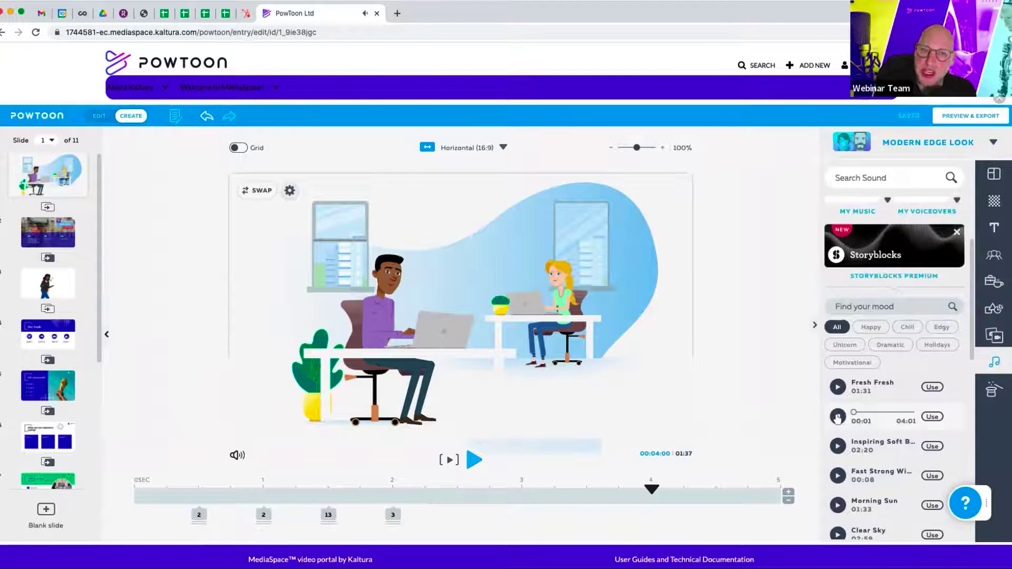
pyautogui.click(838, 418)
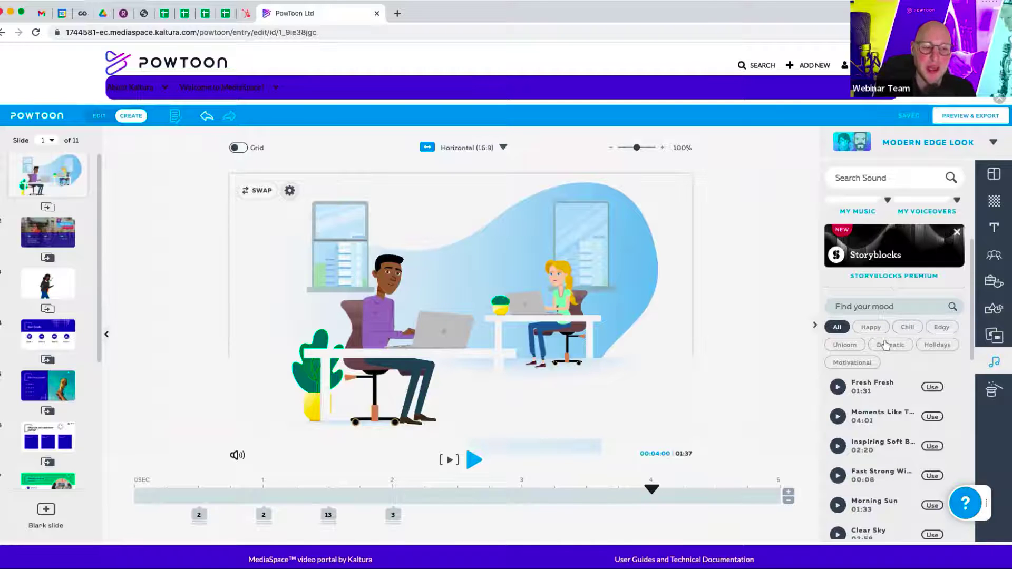
pyautogui.scroll(3, 886, 345)
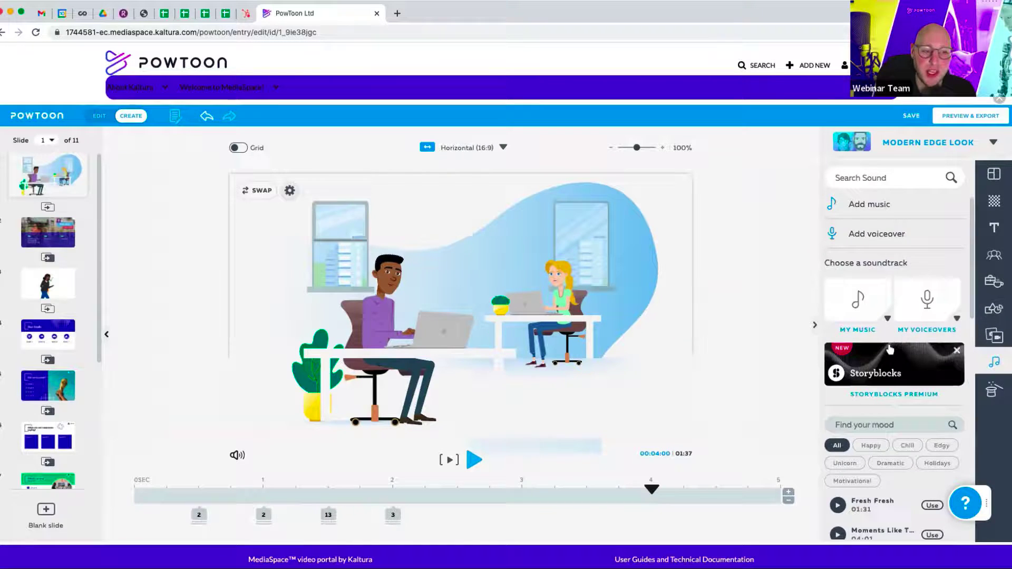
# Look at the Add music and Add voiceover options, then choose Record to open the voiceover recorder at 00:00.
pyautogui.click(878, 205)
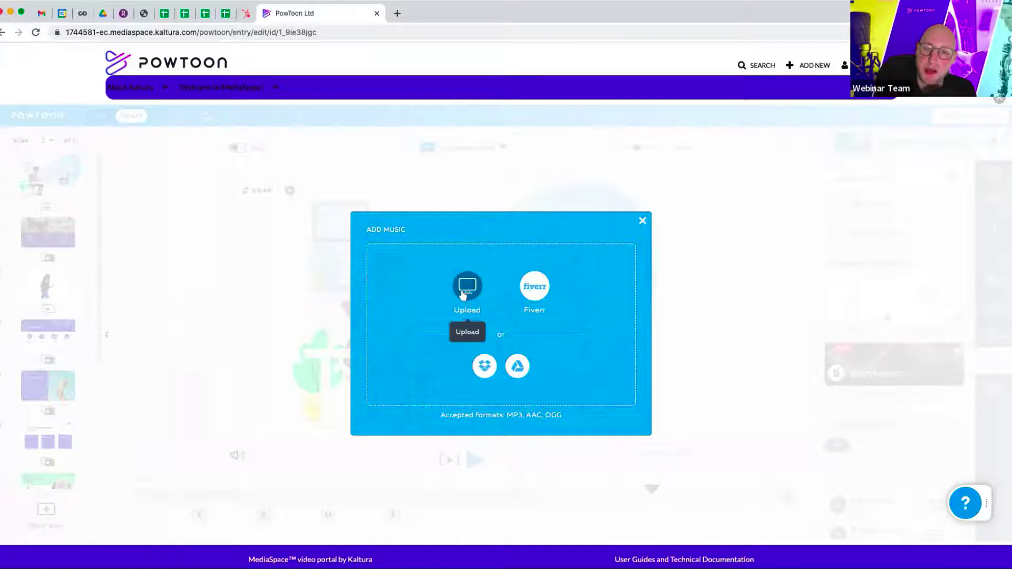
pyautogui.click(642, 221)
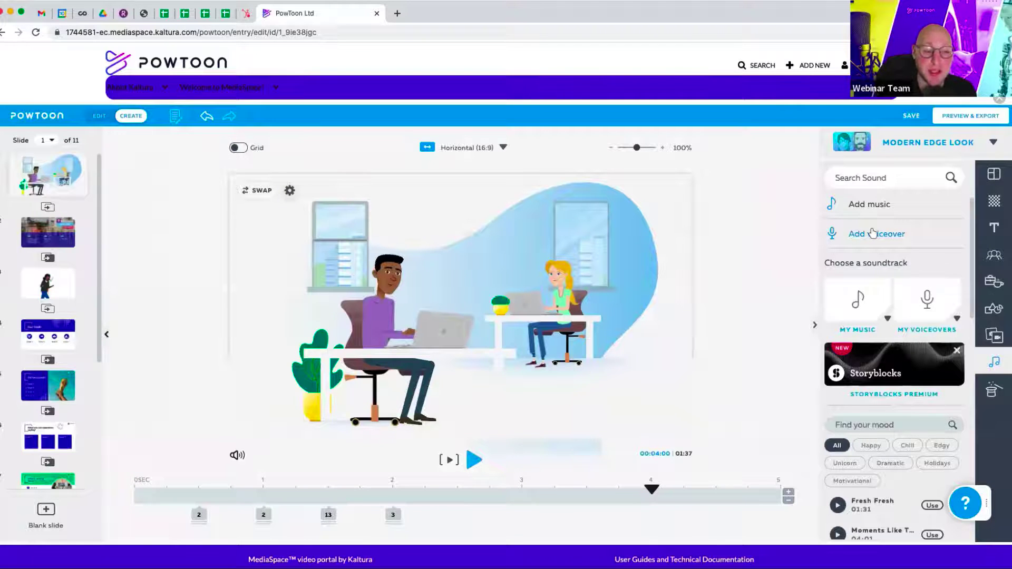
pyautogui.click(873, 233)
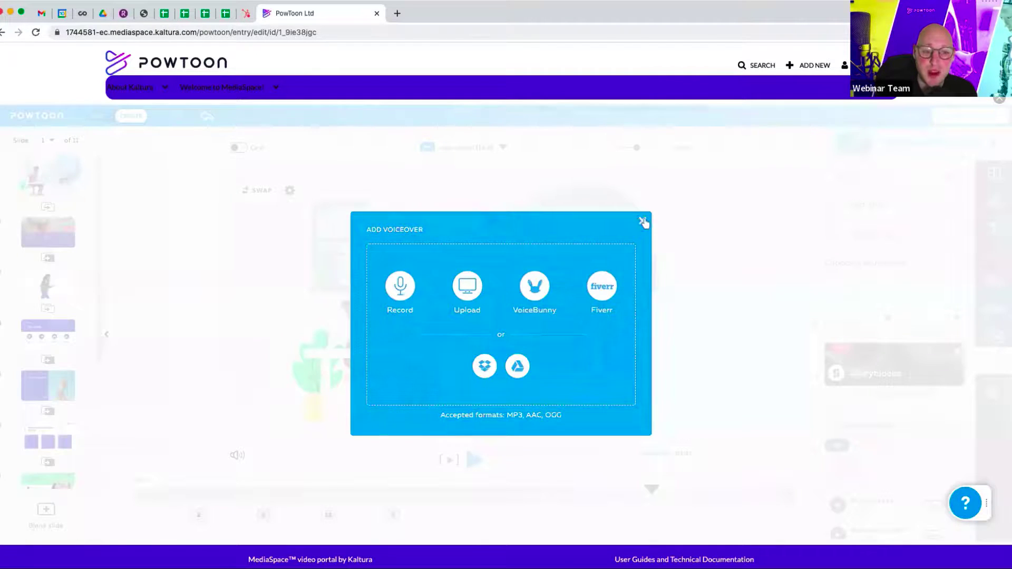
pyautogui.click(642, 222)
pyautogui.click(877, 235)
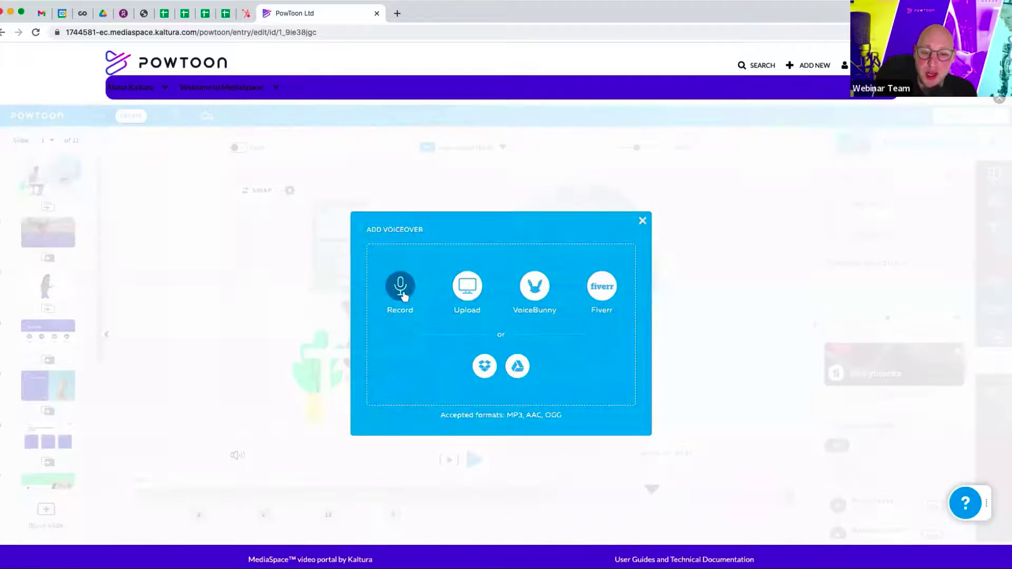
pyautogui.click(402, 288)
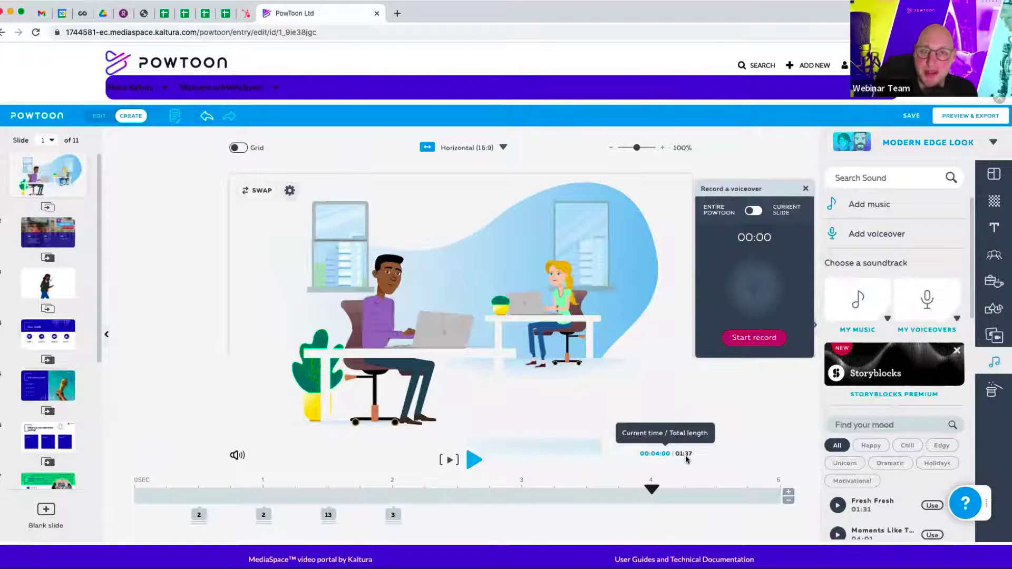
# Toggle the recording scope between Entire Powtoon and Current Slide, then close the voiceover recorder.
pyautogui.click(758, 211)
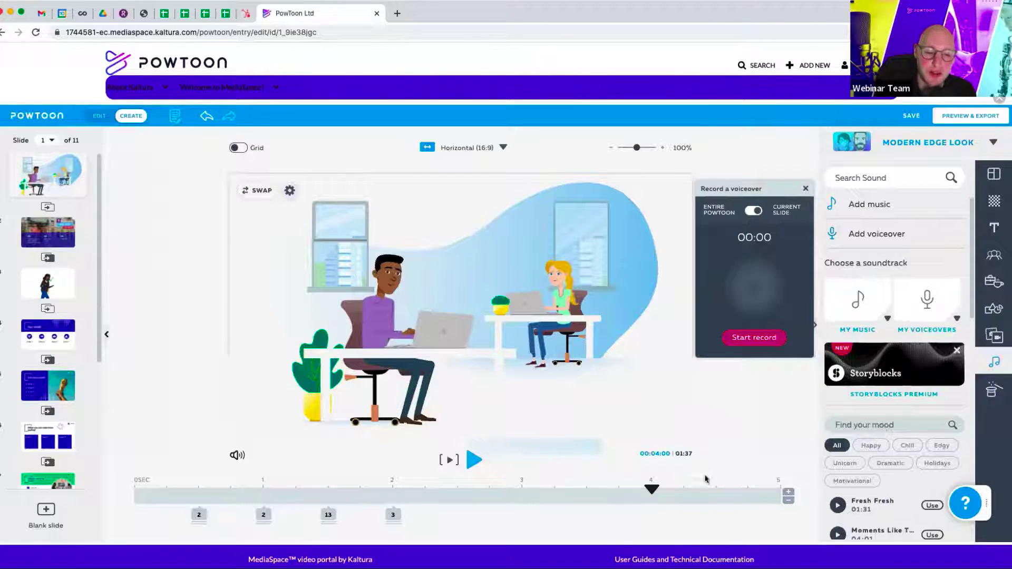
pyautogui.scroll(-1, 654, 498)
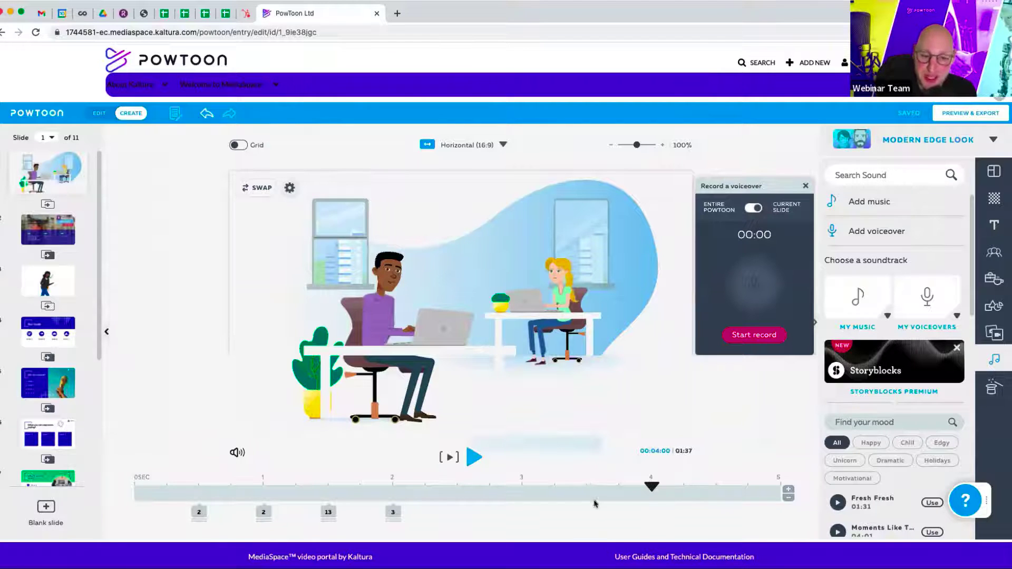
pyautogui.click(754, 207)
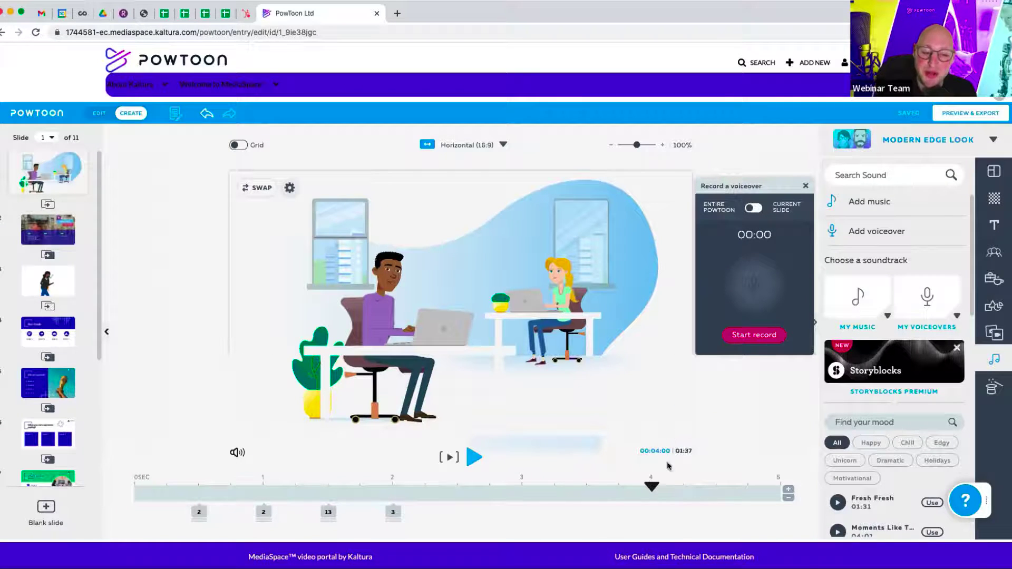
pyautogui.click(806, 185)
# Check the Add voiceover dialog again, then start a Preview & Export of the whole video.
pyautogui.click(872, 231)
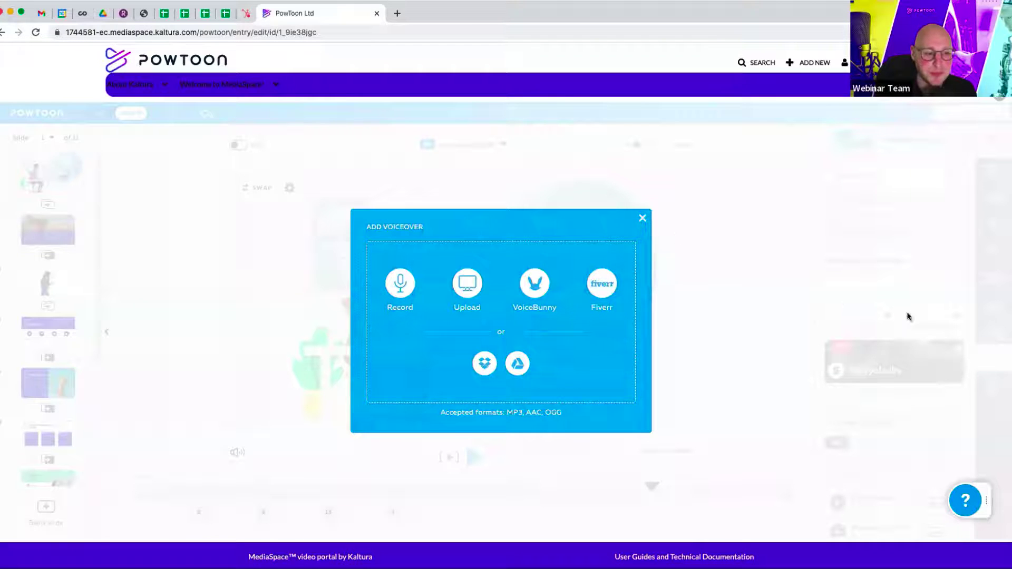
pyautogui.click(642, 218)
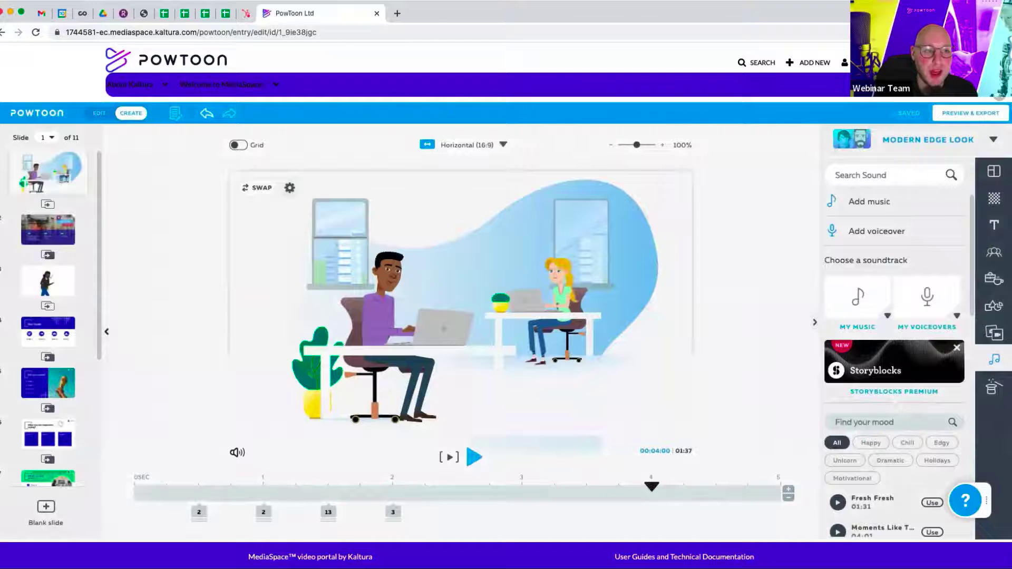
pyautogui.click(973, 112)
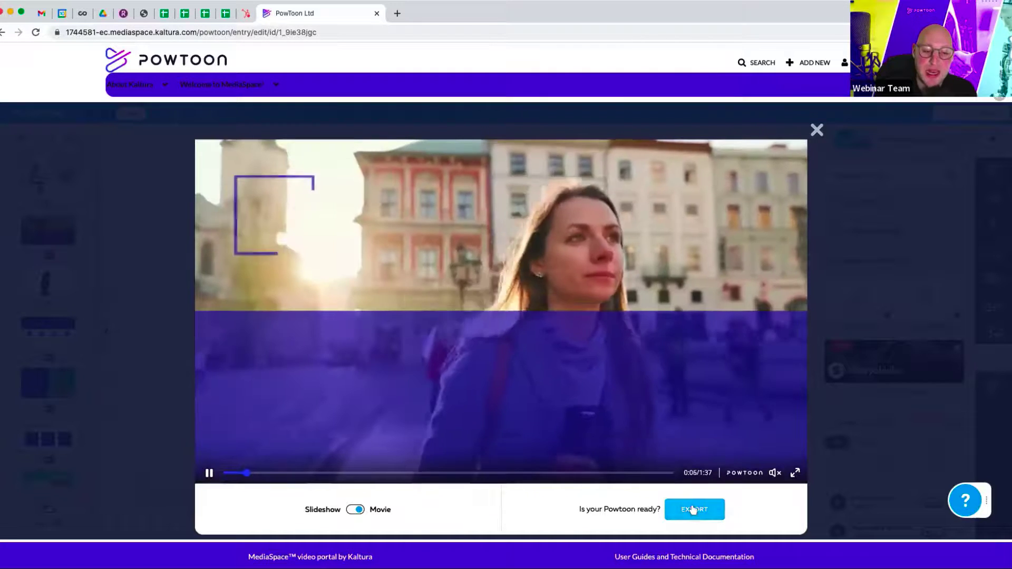
# Export the Powtoon from the preview window.
pyautogui.click(693, 509)
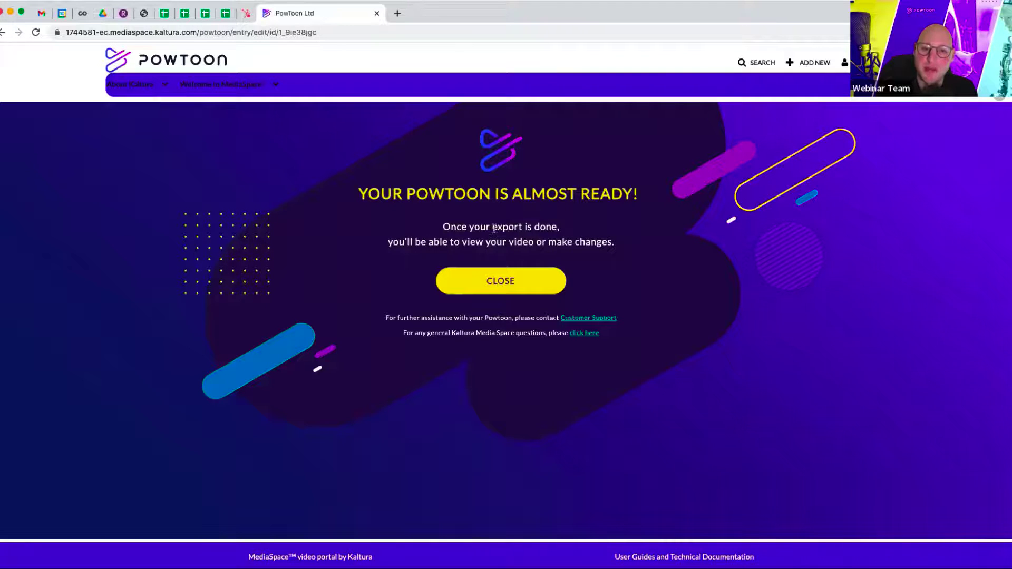
# Dismiss the export notice and browse My Media's Private Powtoon entries, All-Hands Meeting first.
pyautogui.click(501, 291)
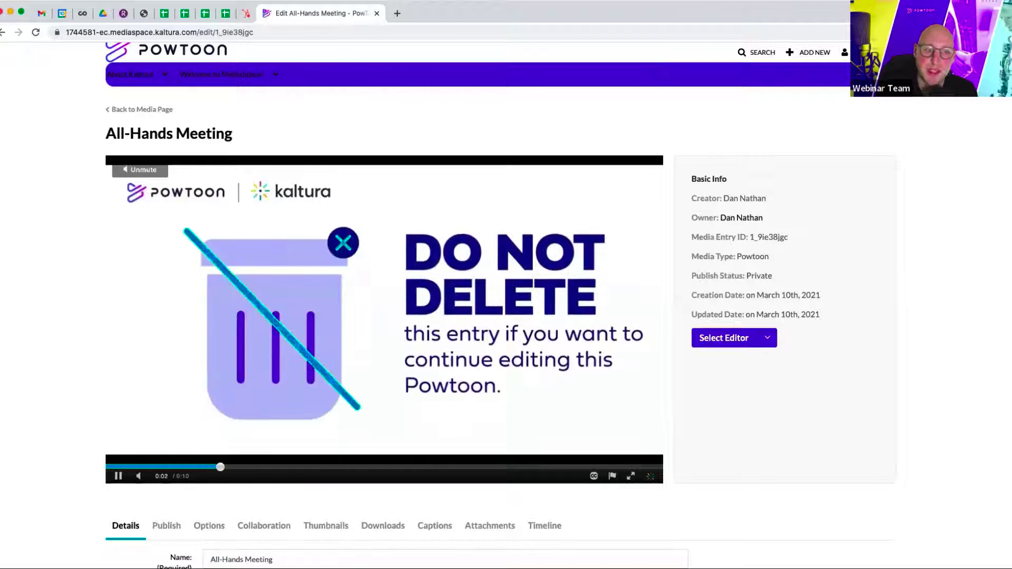
pyautogui.click(844, 52)
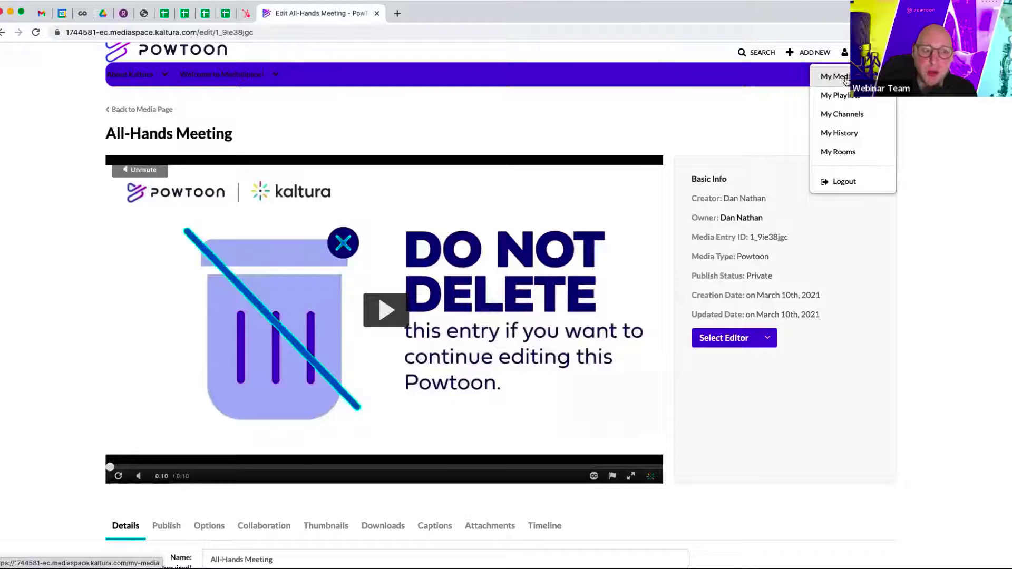
pyautogui.click(846, 79)
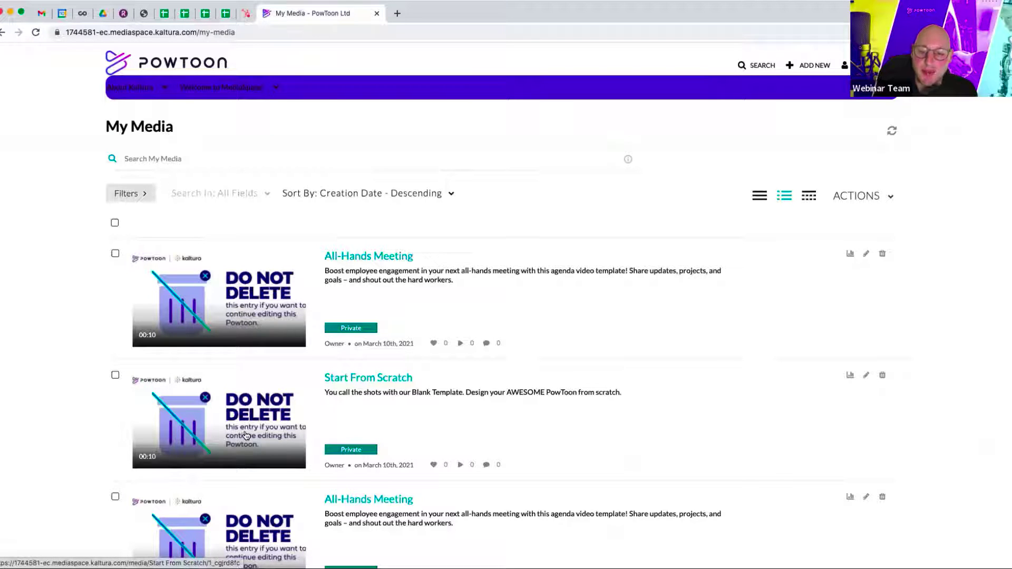
pyautogui.scroll(-2, 248, 393)
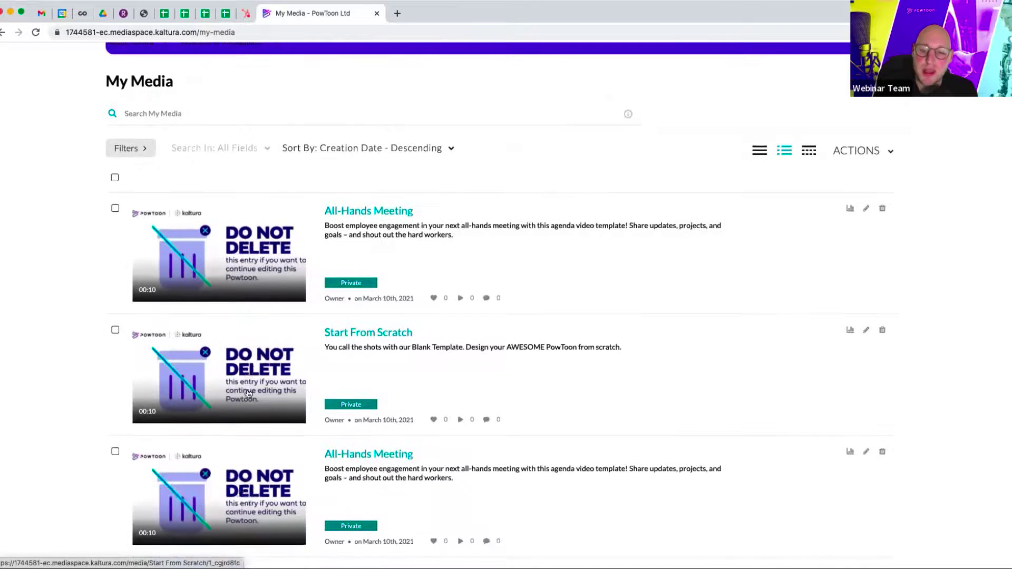
pyautogui.scroll(-1, 245, 374)
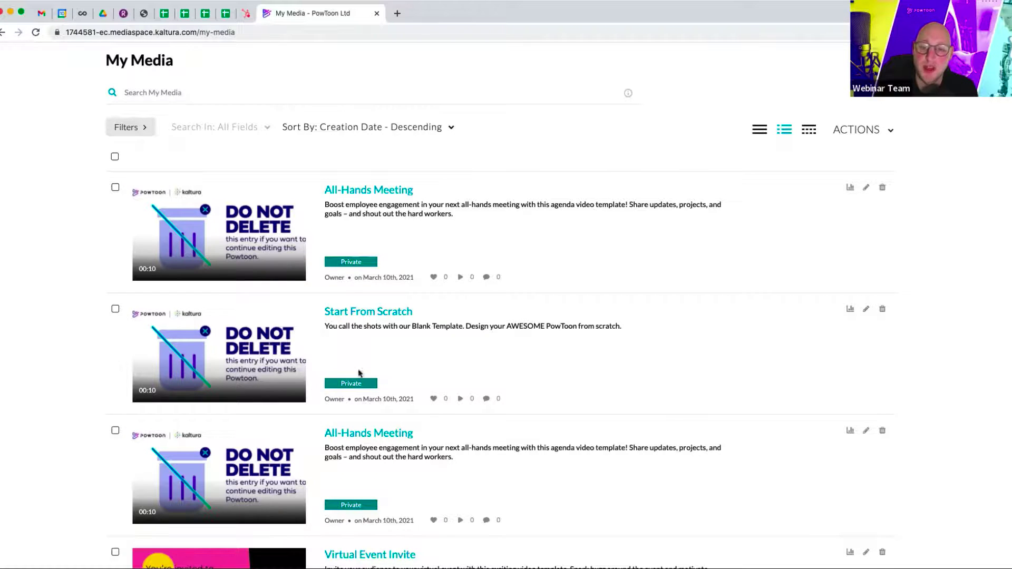
pyautogui.scroll(-5, 300, 349)
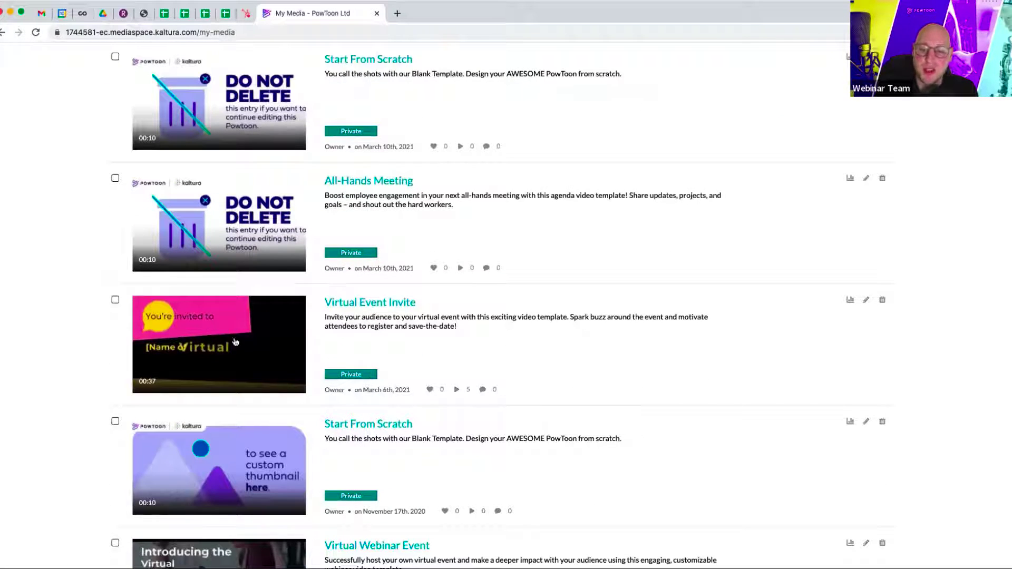
pyautogui.scroll(4, 226, 348)
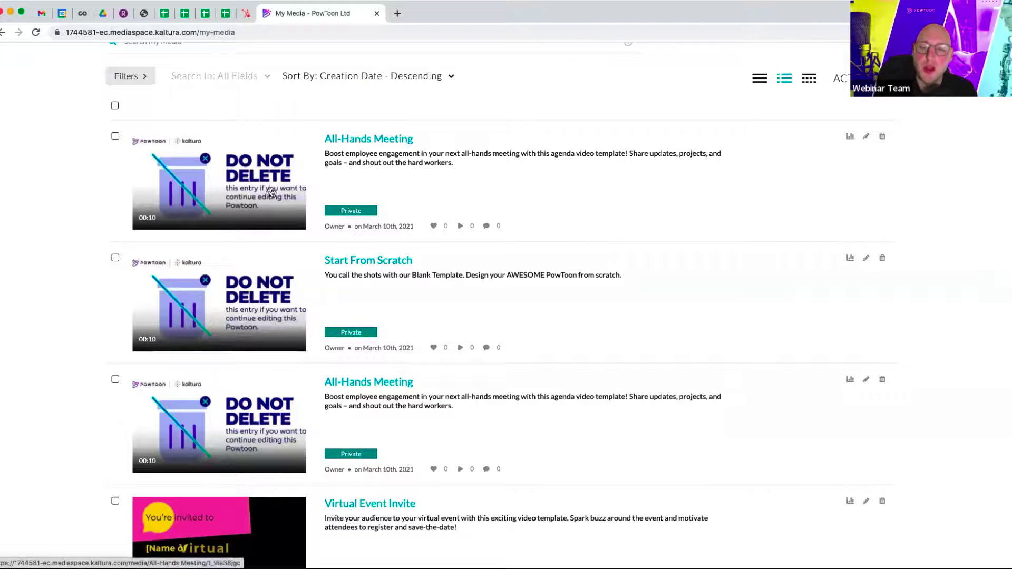
pyautogui.scroll(1, 269, 191)
pyautogui.scroll(2, 271, 196)
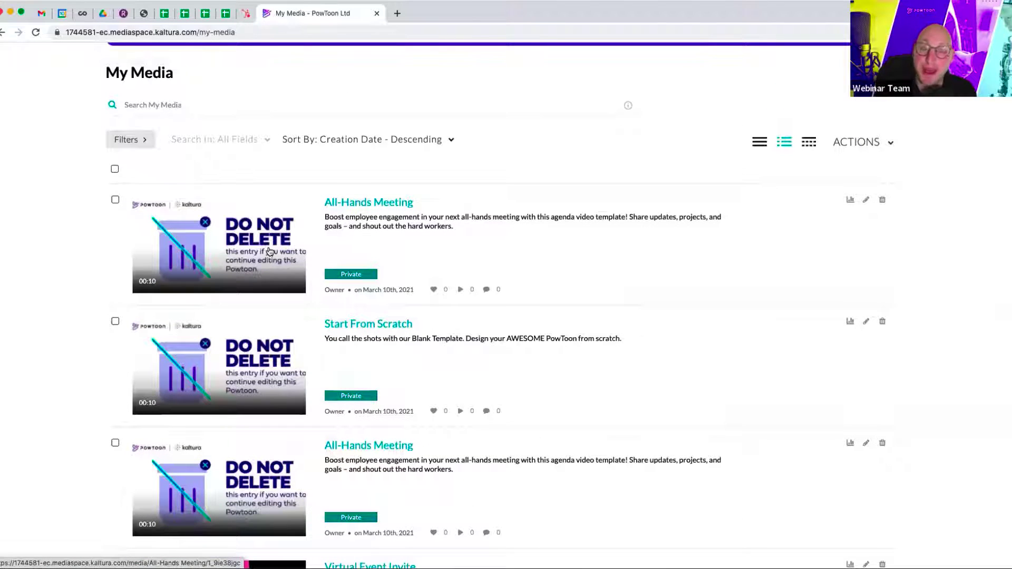
# Edit All-Hands Meeting and choose Launch Editor from the Select Editor dropdown.
pyautogui.click(866, 201)
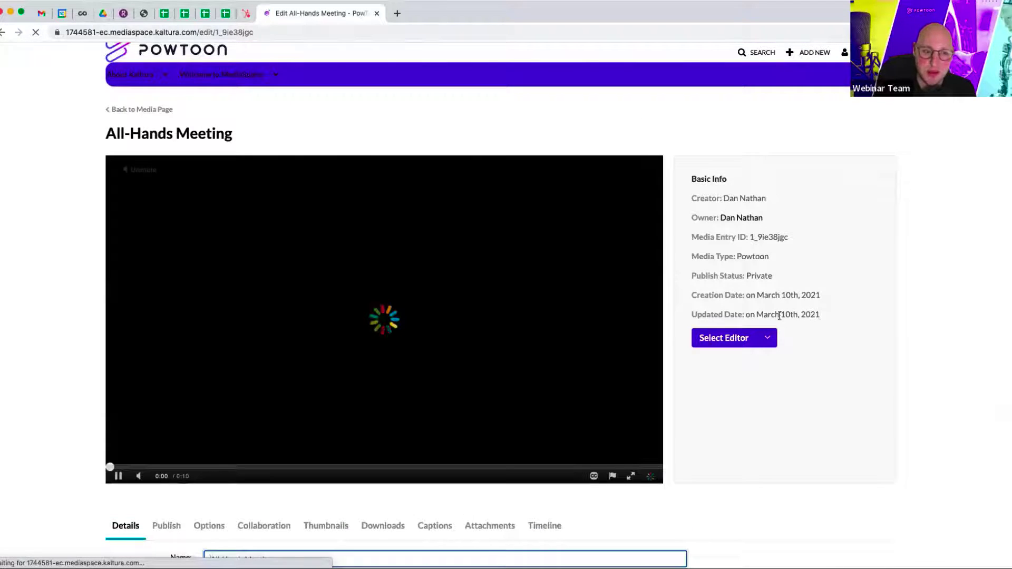
pyautogui.click(766, 342)
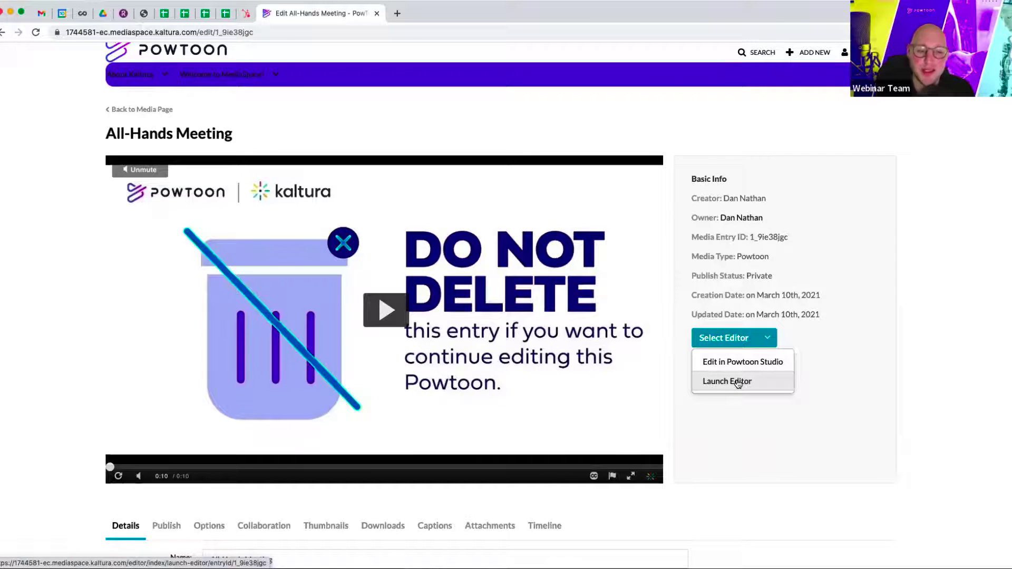
pyautogui.click(727, 382)
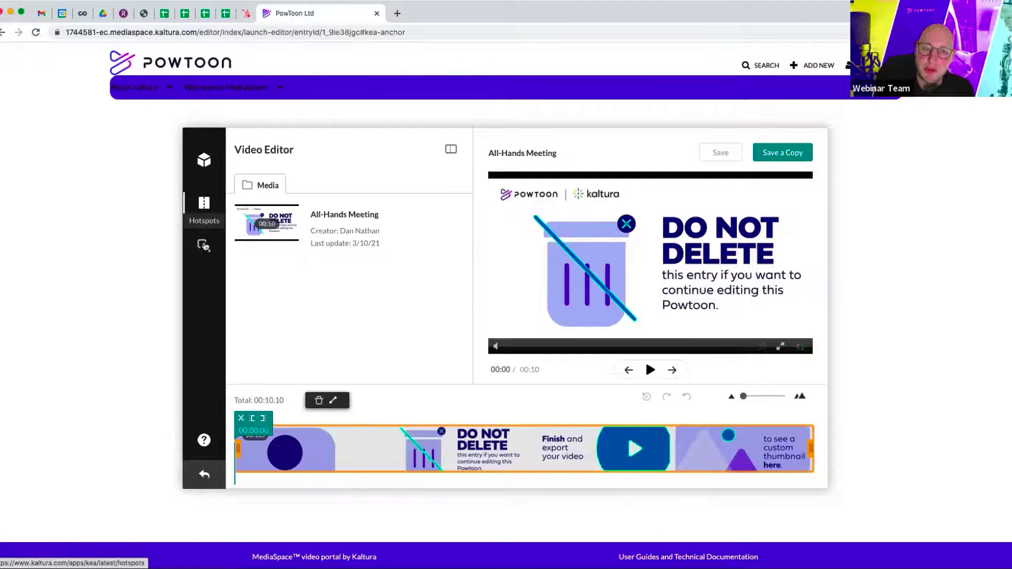
# Show the Hotspots panel and play the video, pausing at 5 seconds.
pyautogui.click(205, 243)
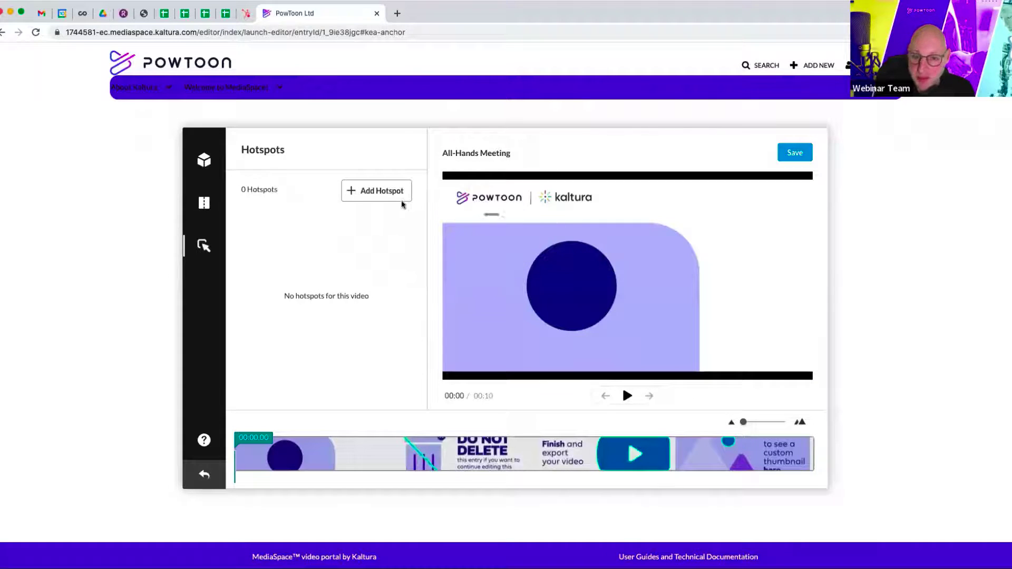
pyautogui.click(627, 395)
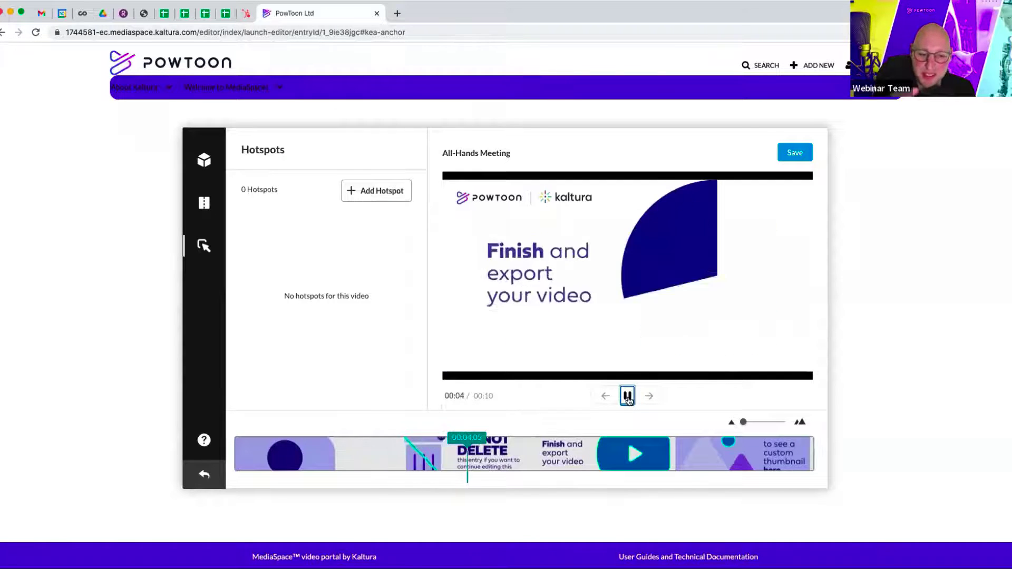
pyautogui.click(627, 396)
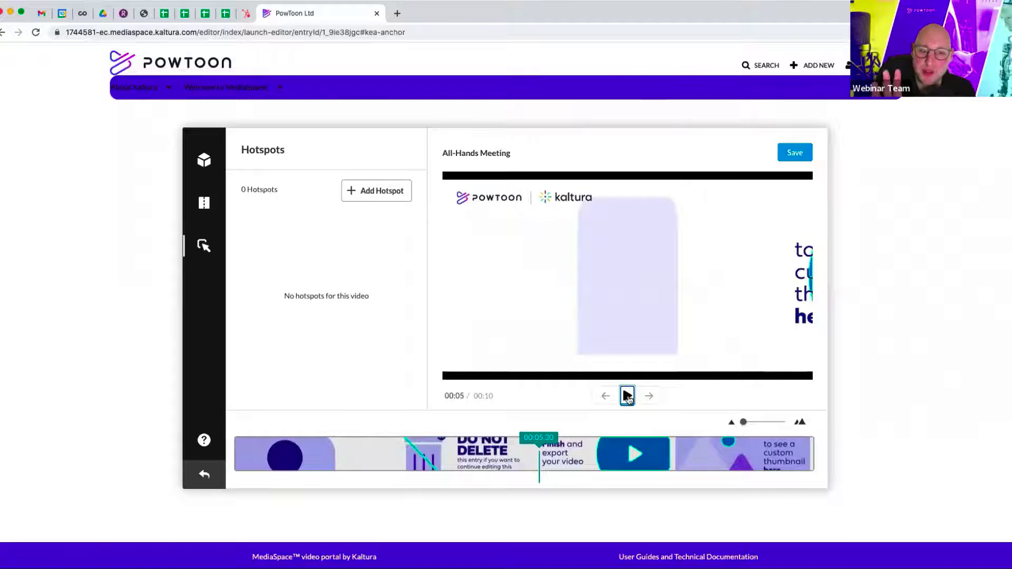
# Place a trial hotspot on the Powtoon logo, cancel it, and open the account menu.
pyautogui.click(463, 200)
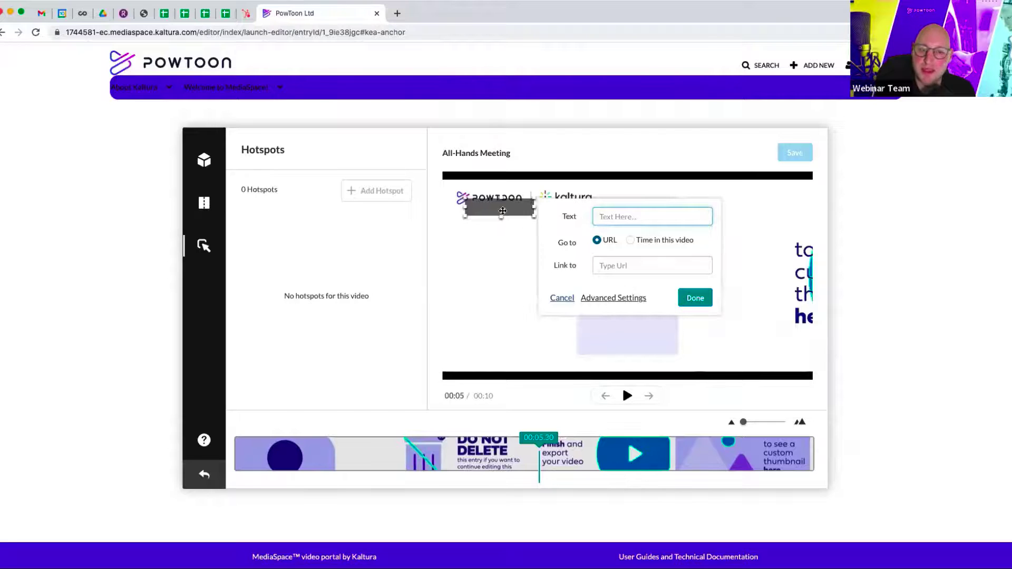
pyautogui.moveTo(502, 213); pyautogui.dragTo(496, 202)
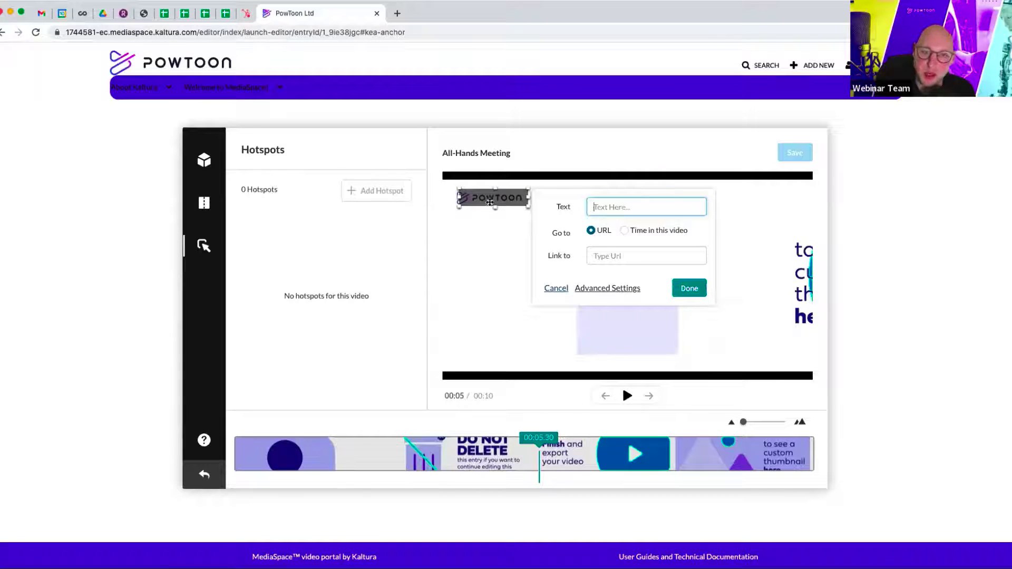
pyautogui.click(556, 289)
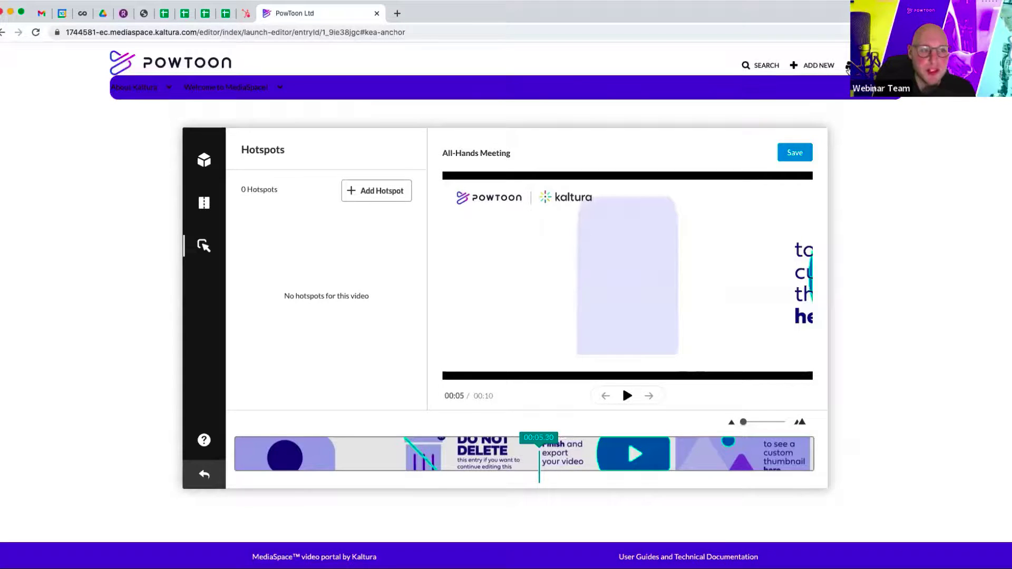
pyautogui.click(848, 65)
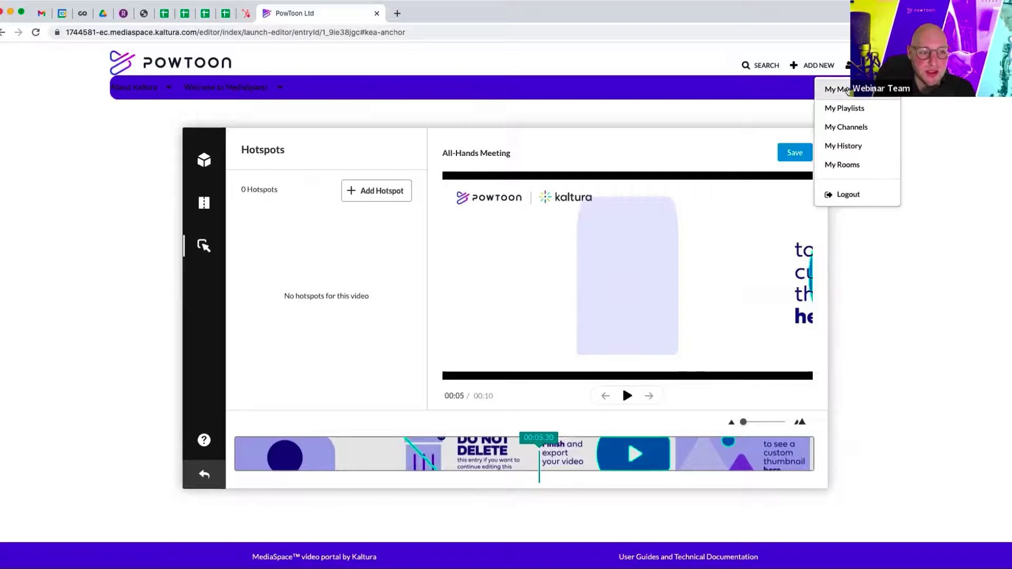
# From My Media, open All-Hands Meeting with Edit in Powtoon Studio, and move the help shortcut aside.
pyautogui.click(838, 90)
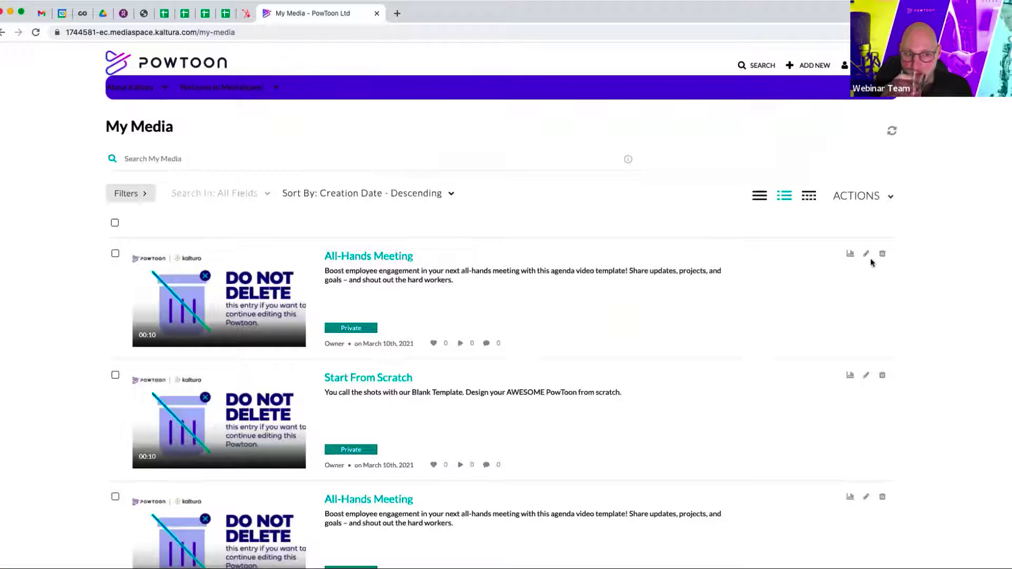
pyautogui.click(867, 254)
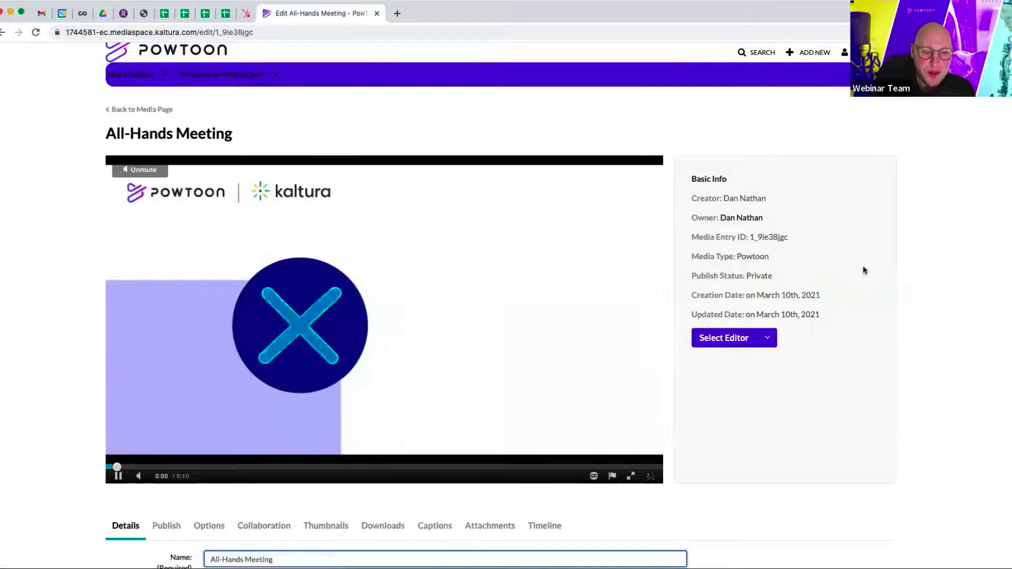
pyautogui.click(767, 338)
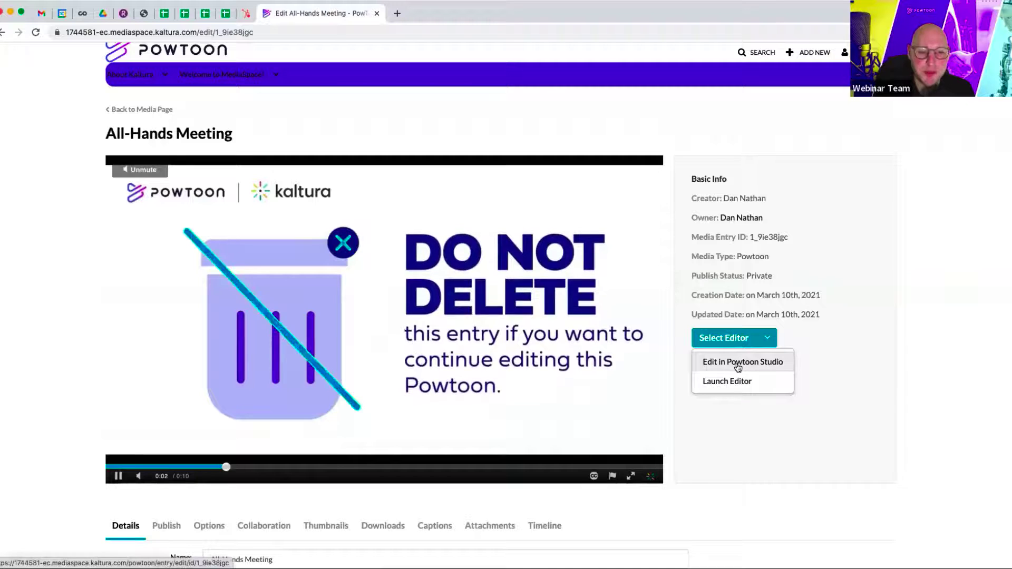
pyautogui.click(738, 364)
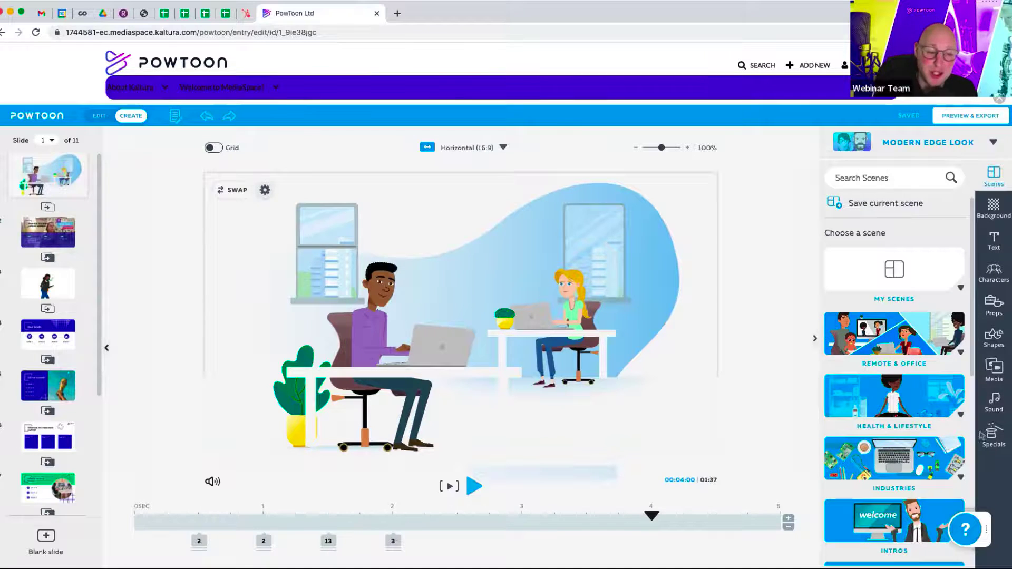
pyautogui.moveTo(986, 529)
pyautogui.mouseDown()
pyautogui.moveTo(975, 418)
pyautogui.moveTo(990, 551)
pyautogui.mouseUp()
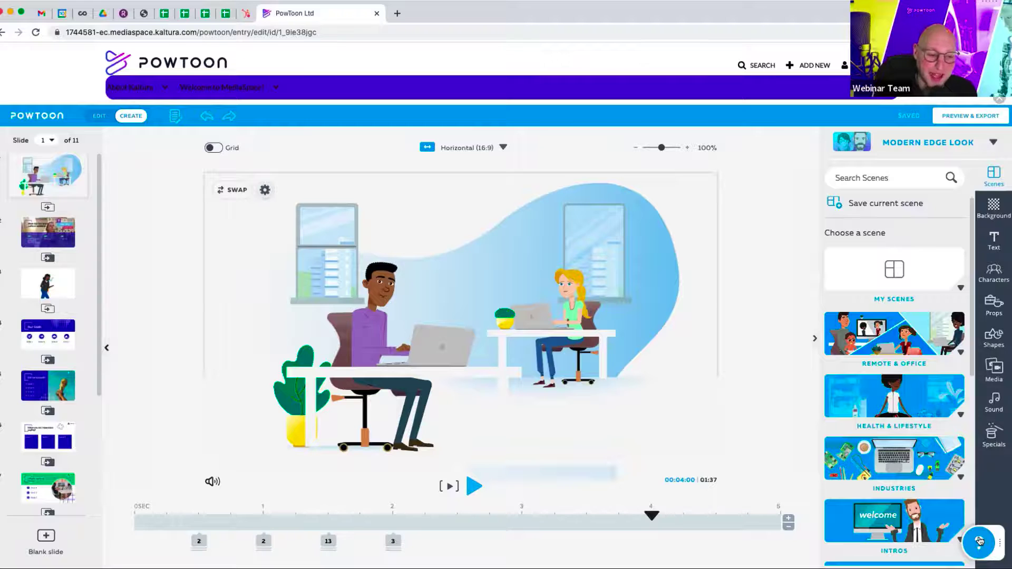
pyautogui.moveTo(979, 541); pyautogui.dragTo(54, 502)
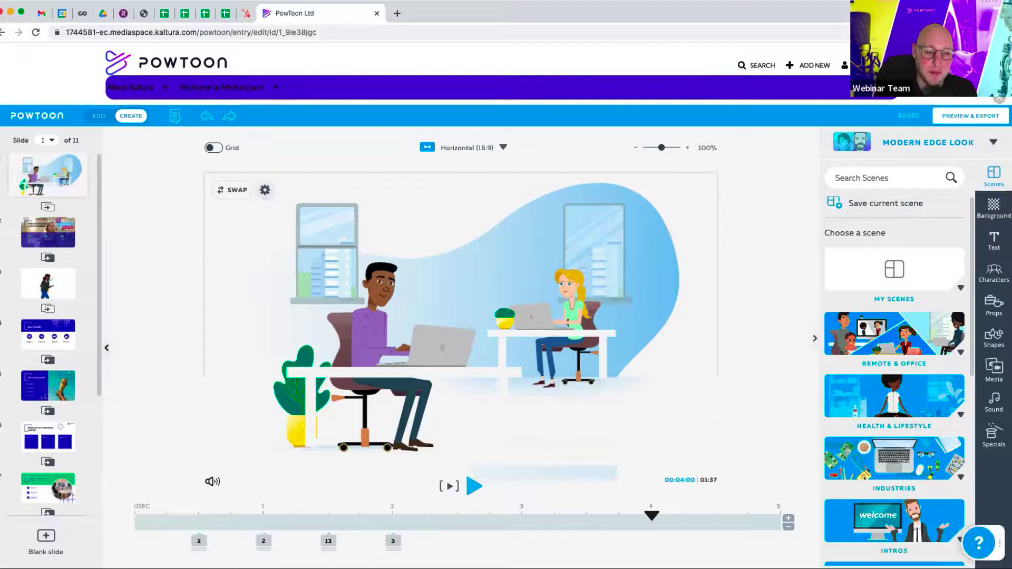
pyautogui.click(980, 545)
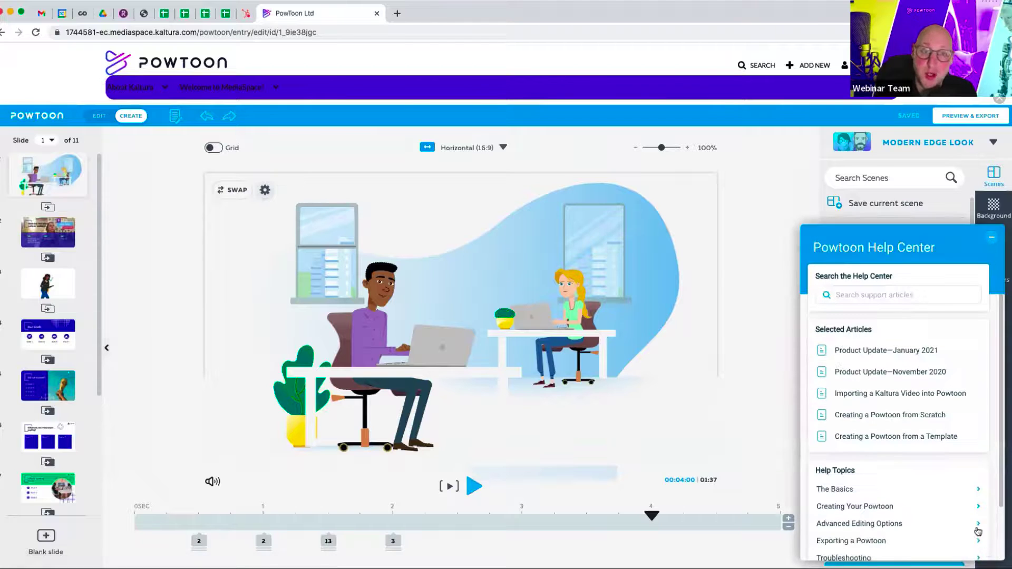
pyautogui.scroll(-2, 883, 414)
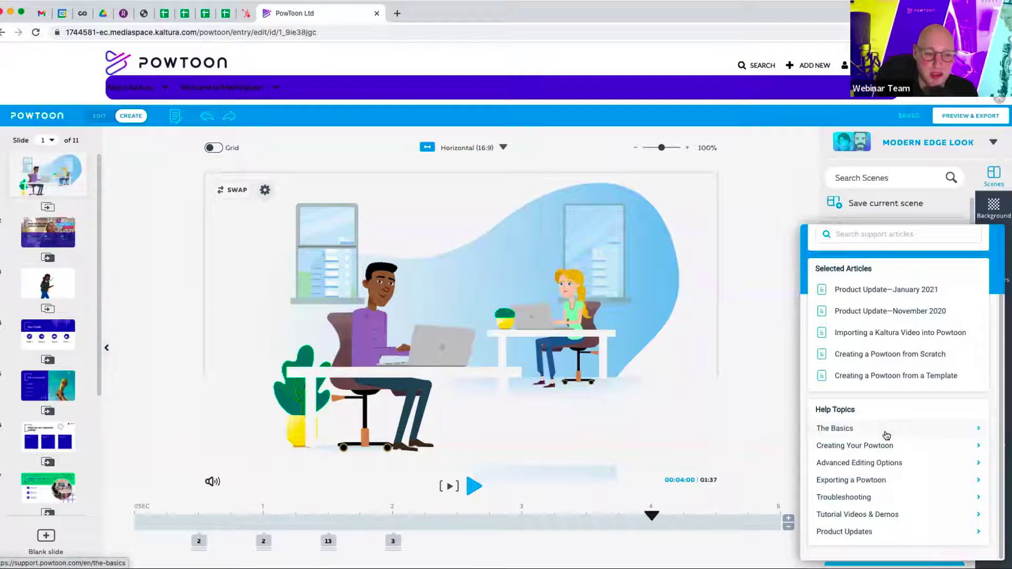
pyautogui.click(850, 436)
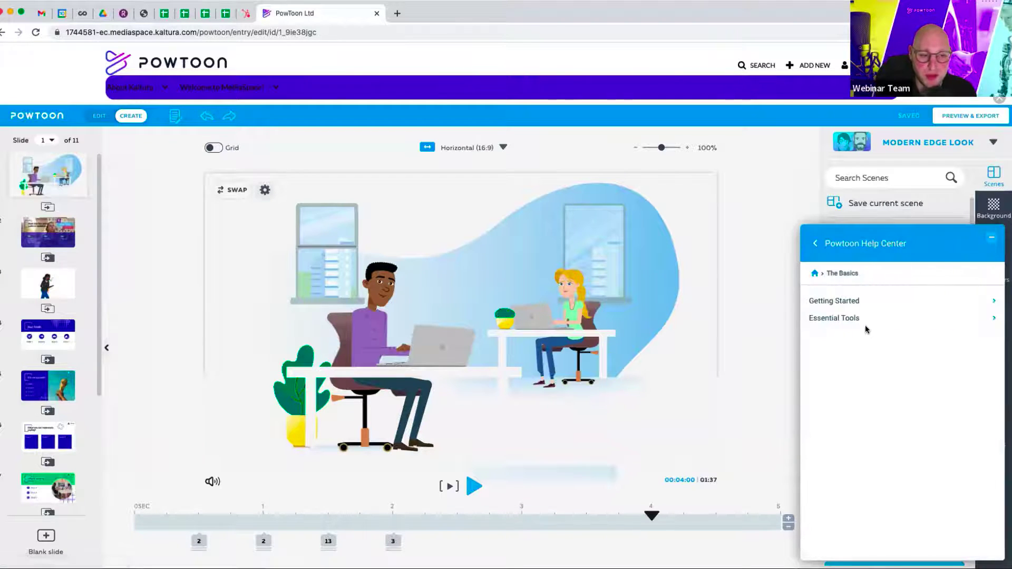
pyautogui.click(815, 243)
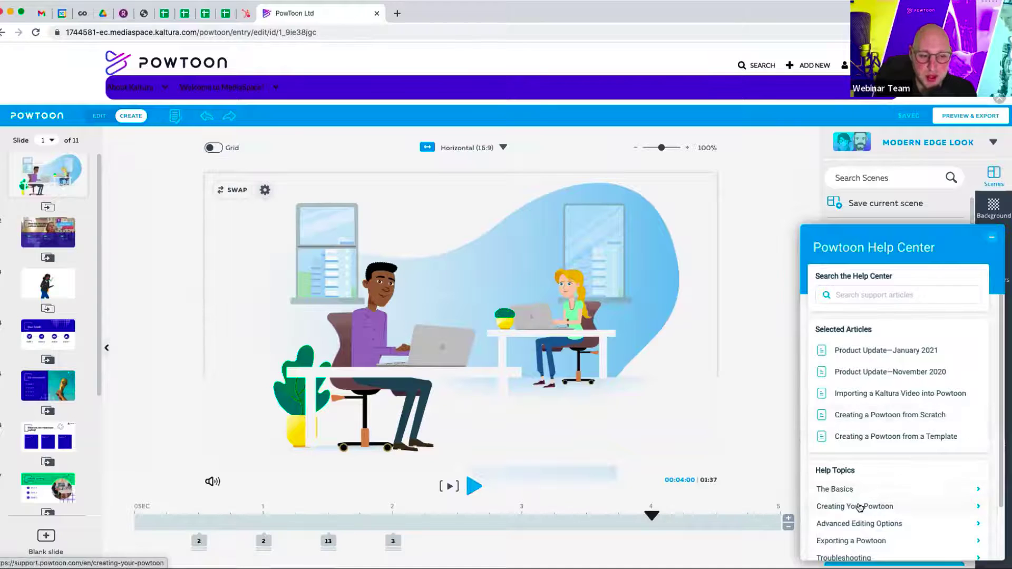
pyautogui.scroll(-2, 859, 507)
pyautogui.click(865, 444)
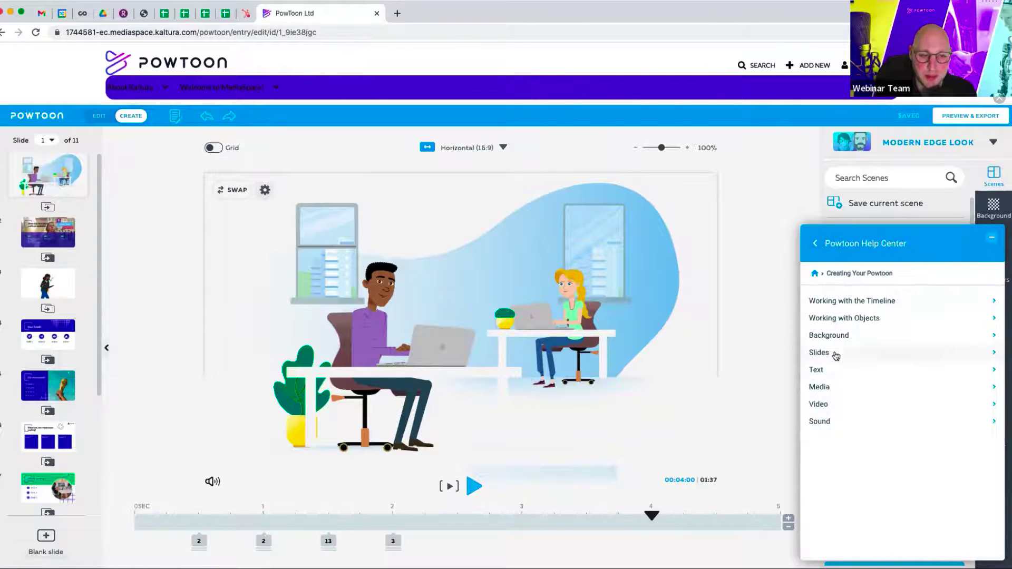
pyautogui.click(820, 386)
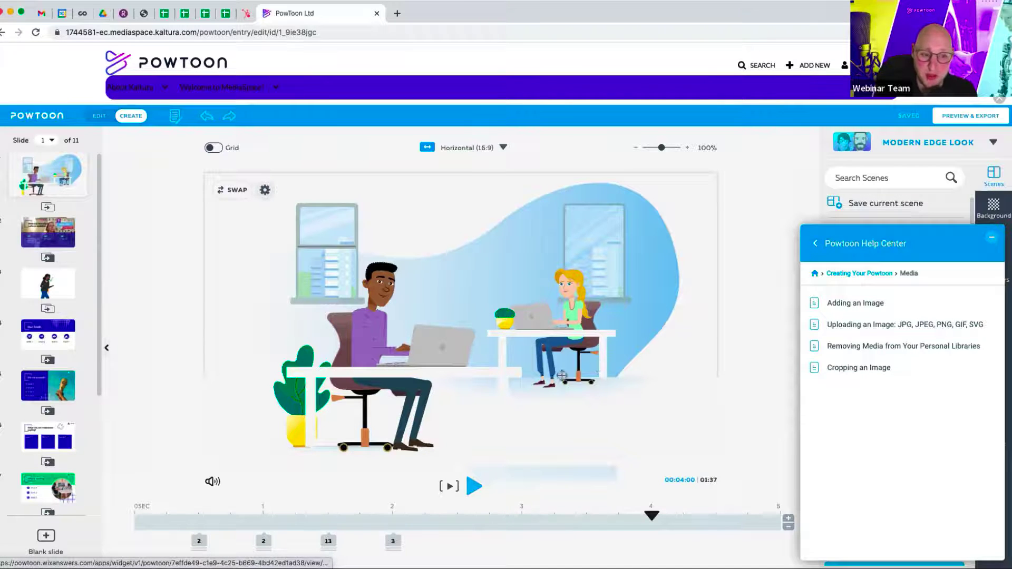
pyautogui.click(992, 230)
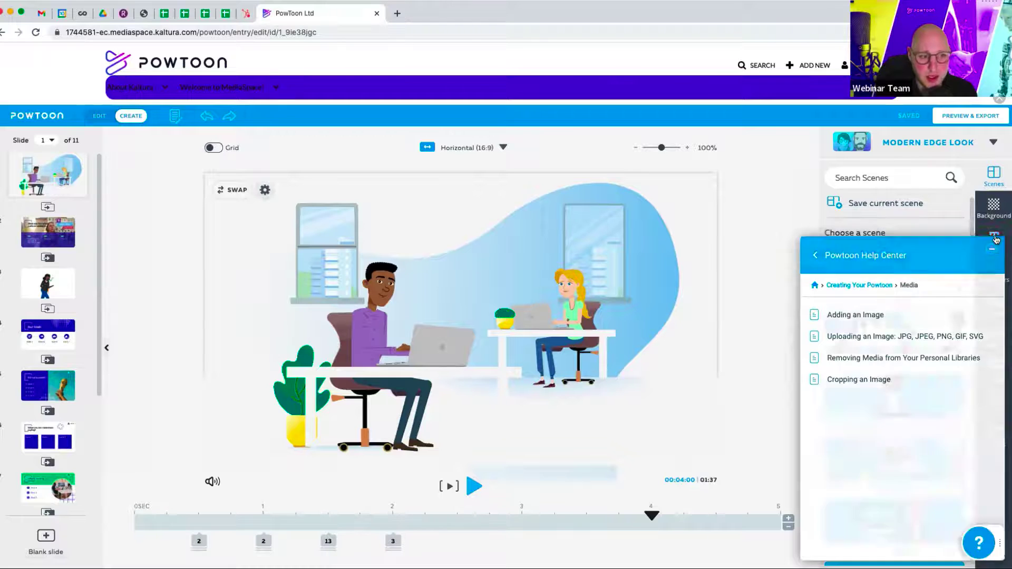
# Give the seated man the Drawing > Female 01 enter effect and preview the slide.
pyautogui.click(378, 304)
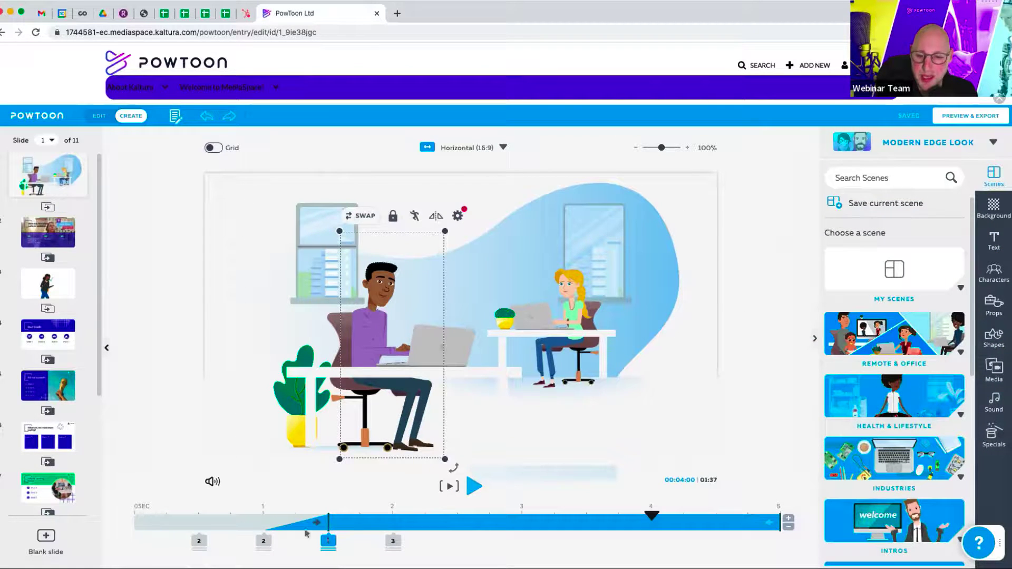
pyautogui.click(440, 487)
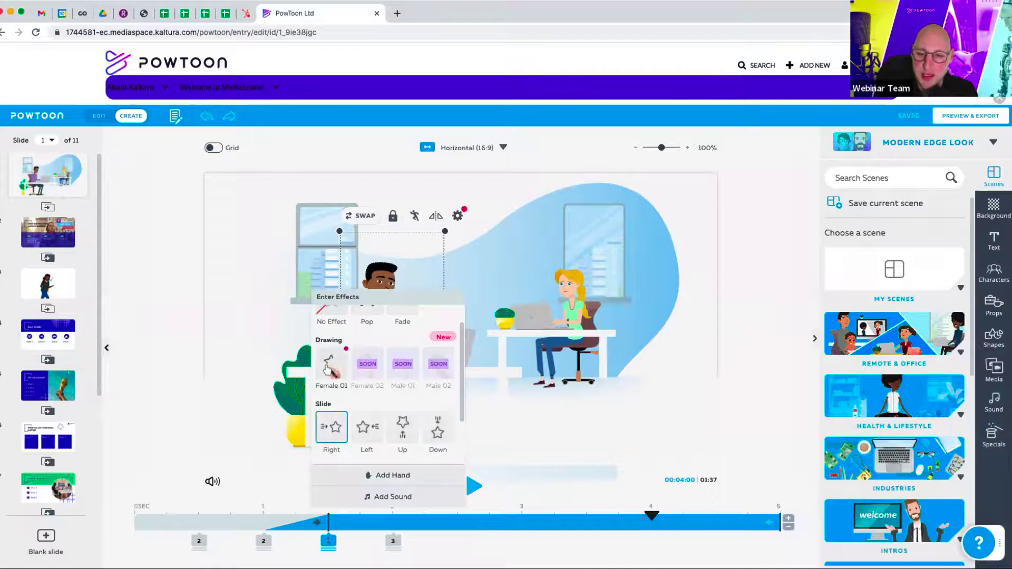
pyautogui.moveTo(331, 366)
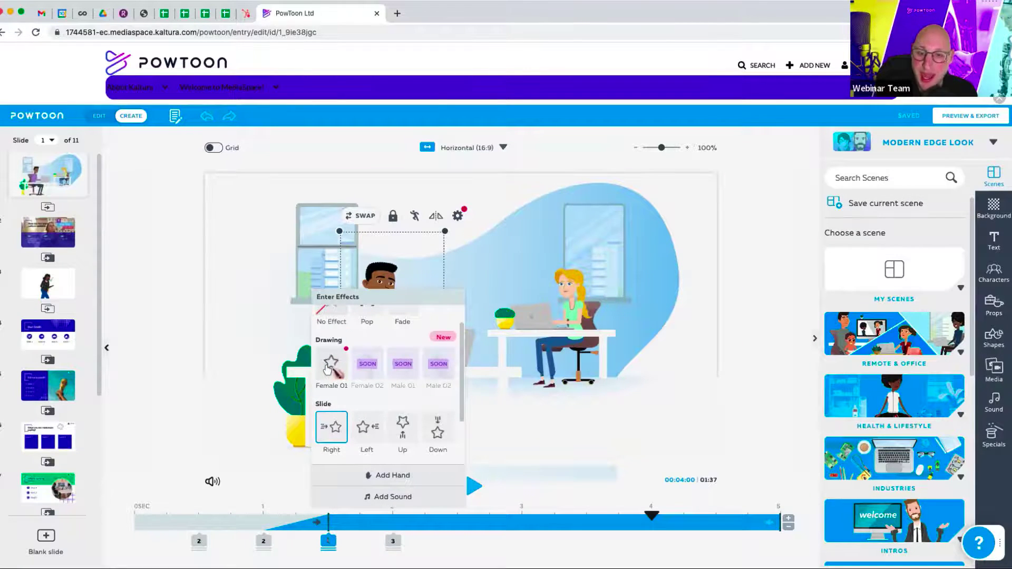
pyautogui.click(329, 368)
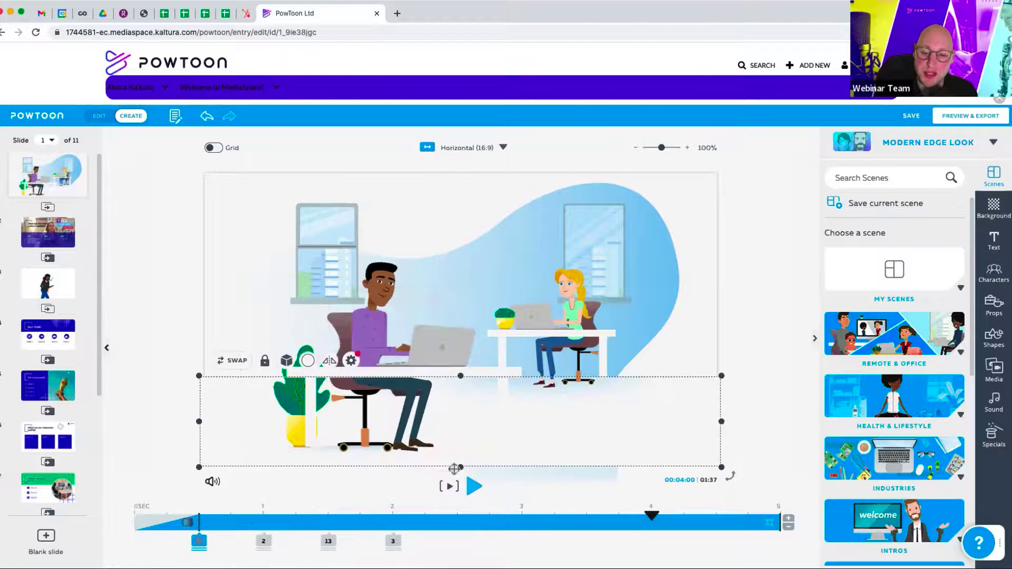
pyautogui.click(452, 485)
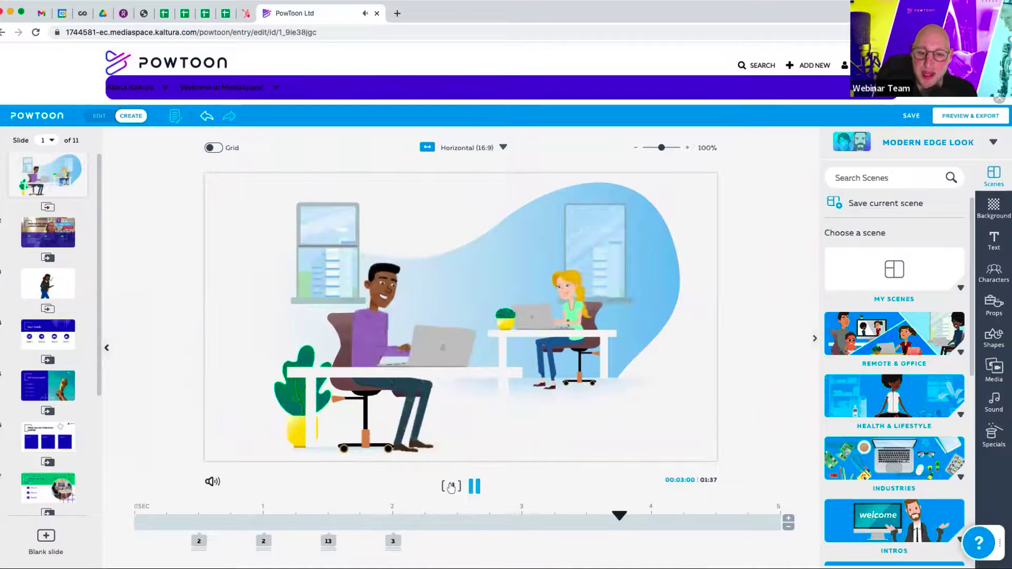
pyautogui.click(450, 486)
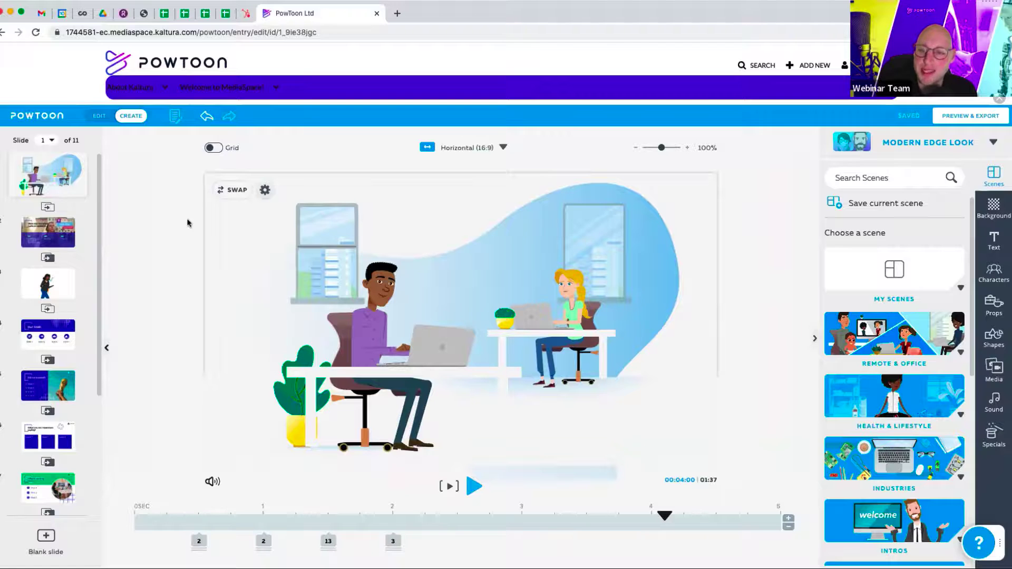
# Change slide 1's background colour from light grey to black using Basic Colors.
pyautogui.click(265, 190)
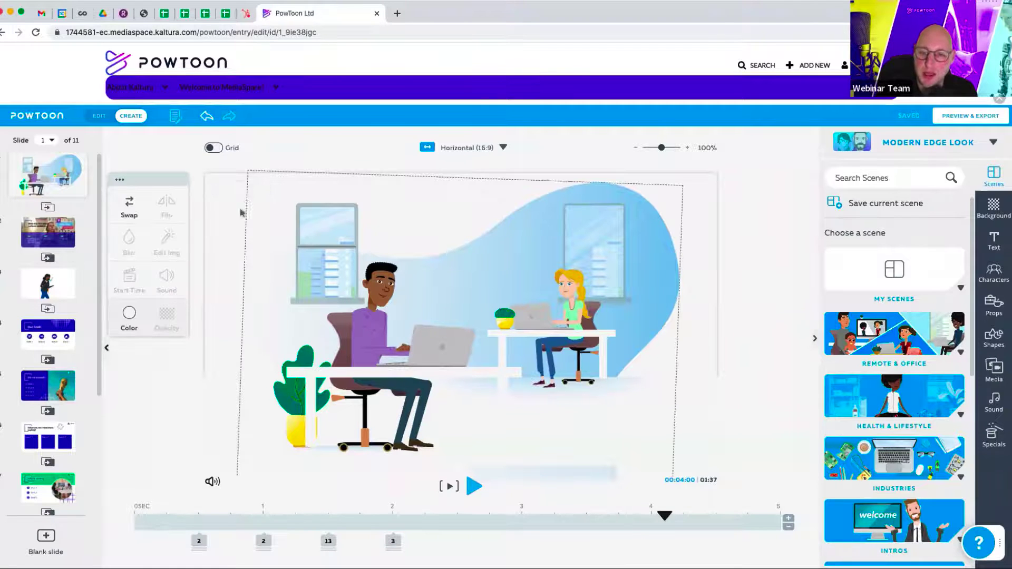
pyautogui.click(129, 315)
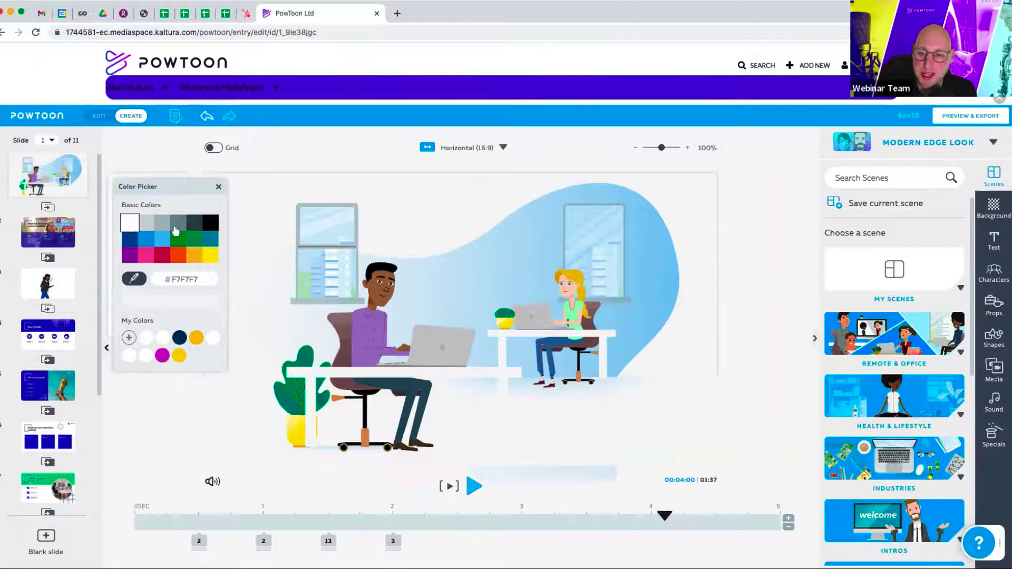
pyautogui.click(211, 224)
pyautogui.click(299, 162)
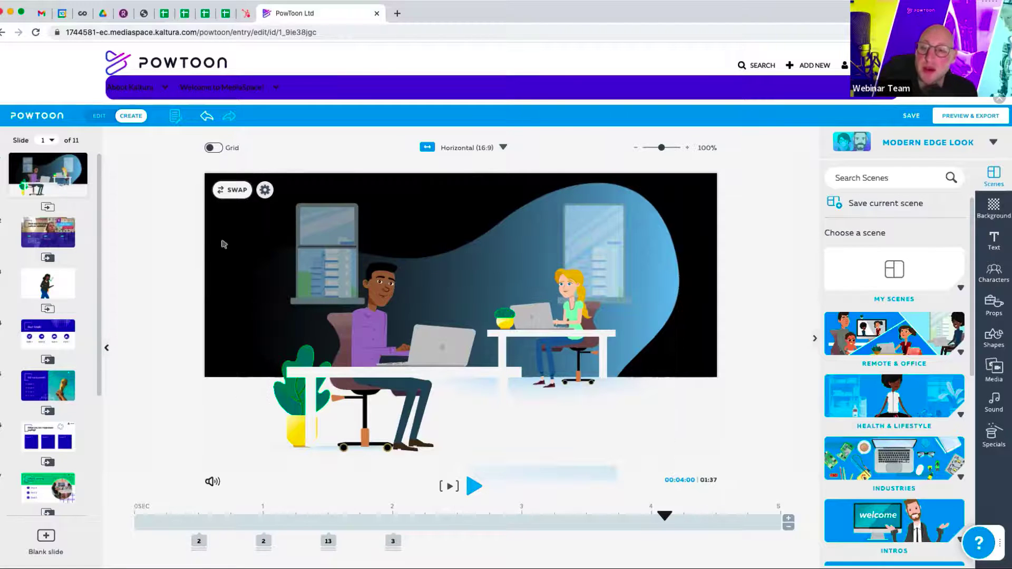
pyautogui.moveTo(48, 174)
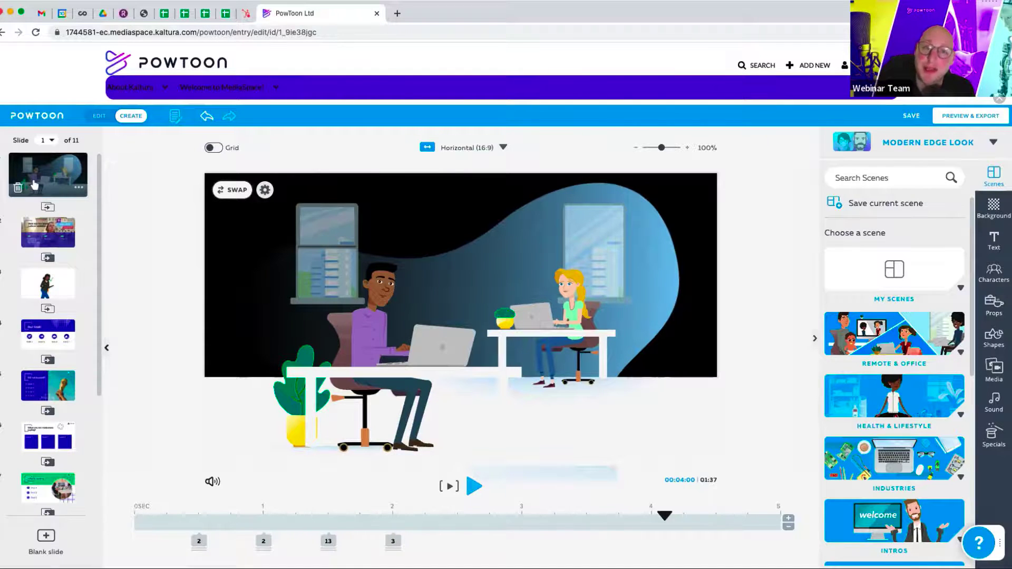
pyautogui.click(365, 359)
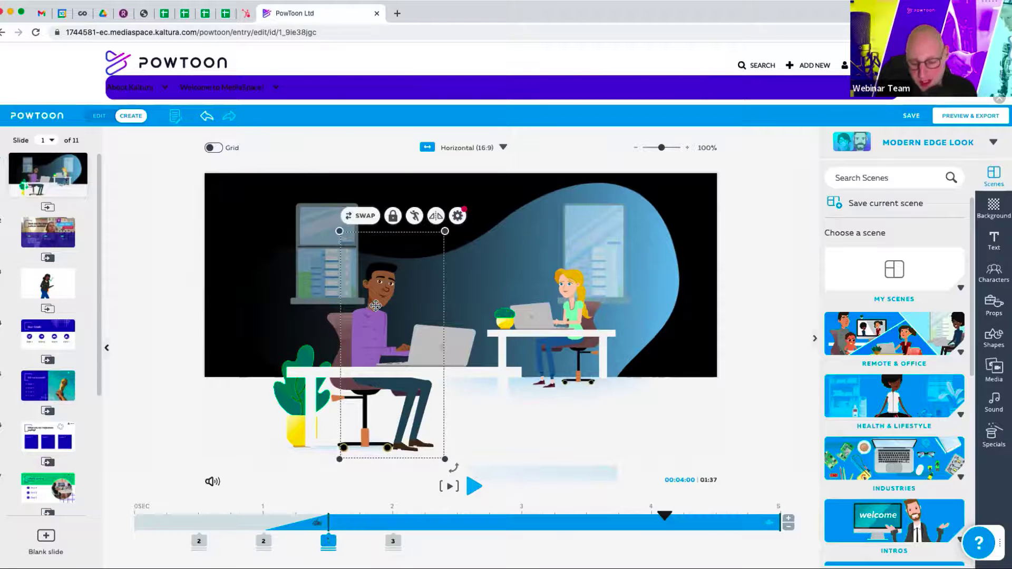
pyautogui.press('Delete')
pyautogui.click(359, 369)
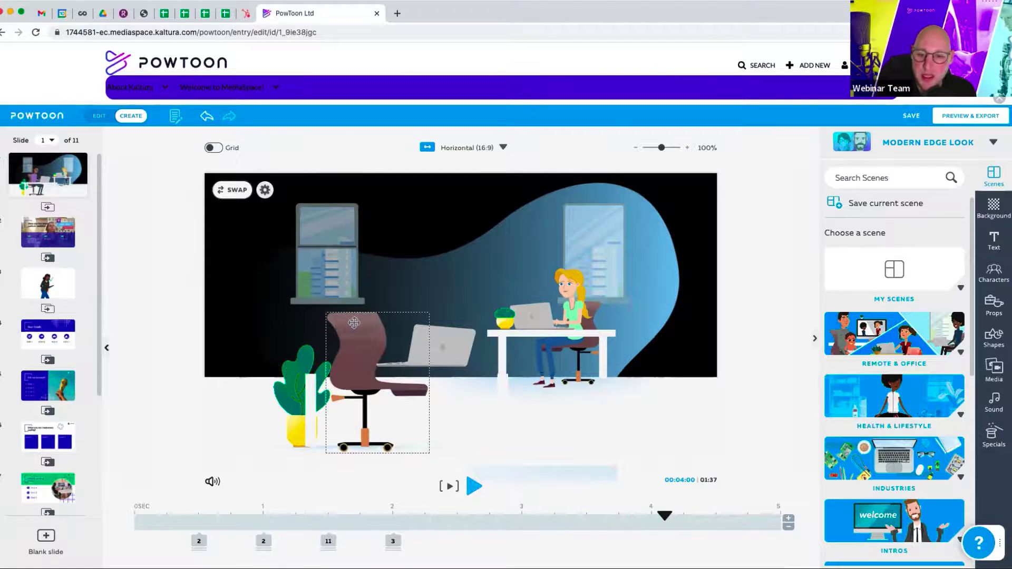
pyautogui.press('Delete')
pyautogui.click(315, 370)
pyautogui.press('Delete')
pyautogui.click(440, 352)
pyautogui.press('Delete')
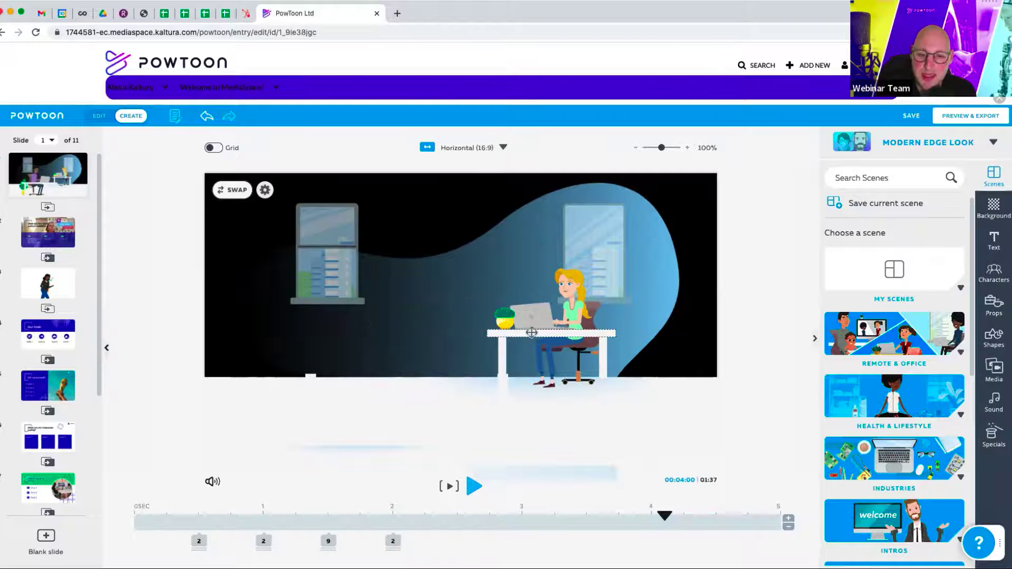
pyautogui.press('Delete')
pyautogui.click(554, 314)
pyautogui.press('Delete')
pyautogui.click(564, 295)
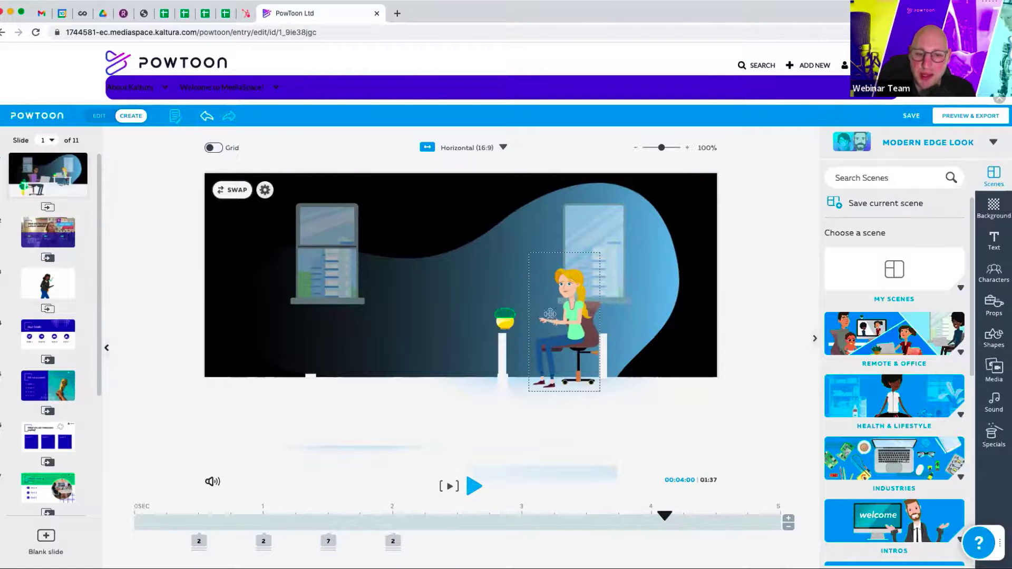
pyautogui.press('Delete')
pyautogui.click(509, 341)
pyautogui.press('Delete')
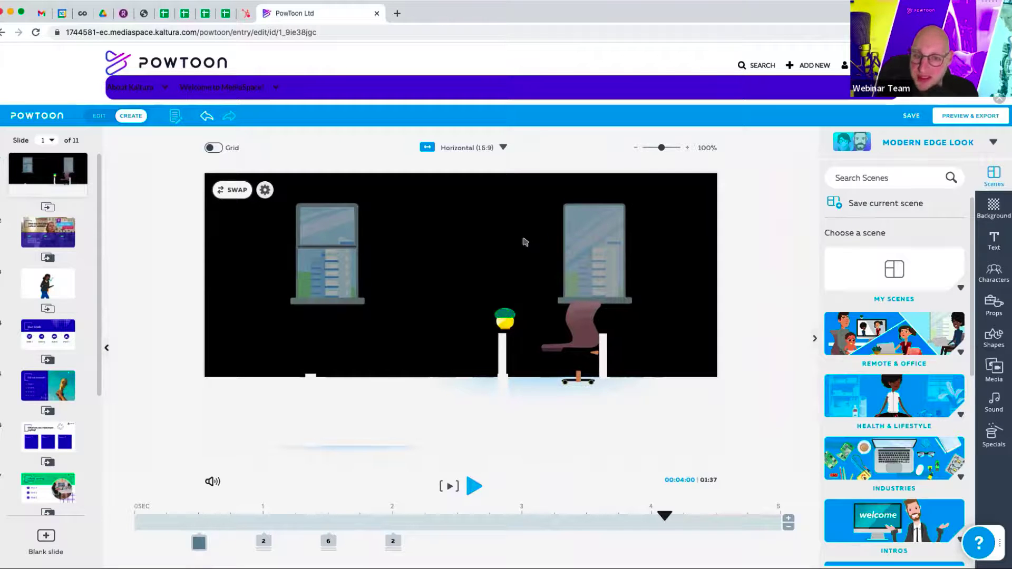
# Save the dark office scene to My Scenes, replace slide 2 with it, and go to slide 3.
pyautogui.click(882, 204)
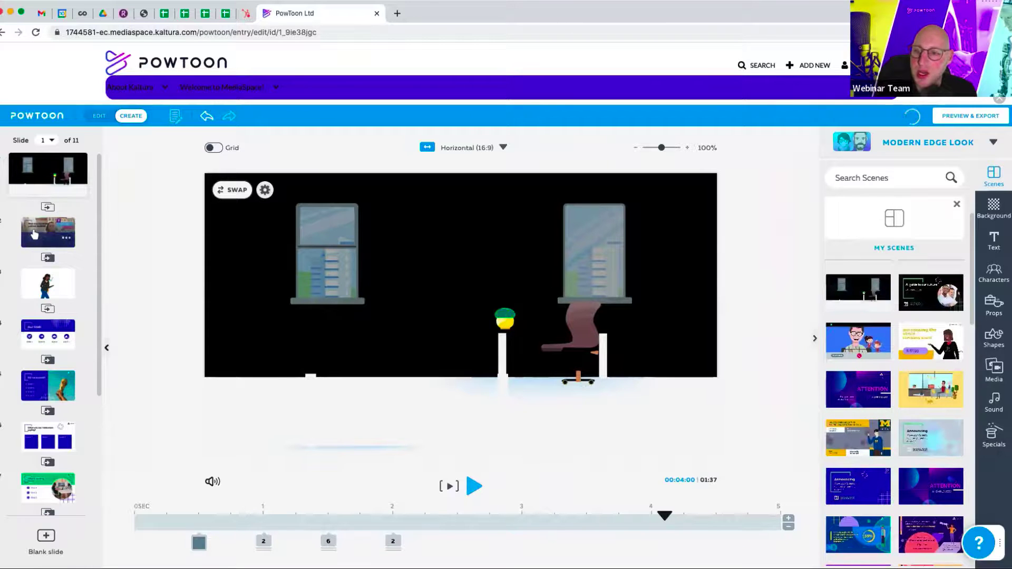
pyautogui.click(34, 234)
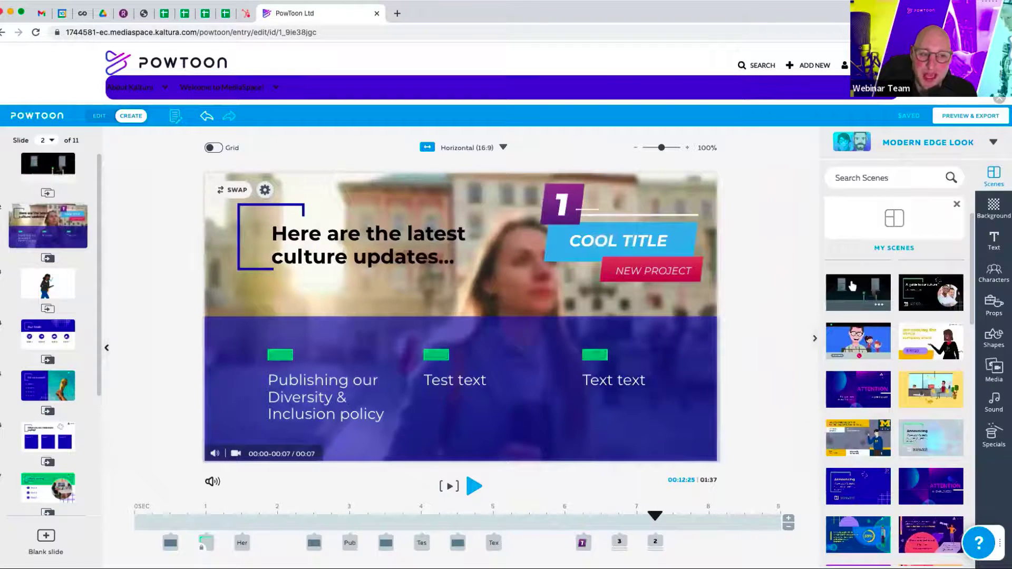
pyautogui.click(852, 286)
pyautogui.click(536, 359)
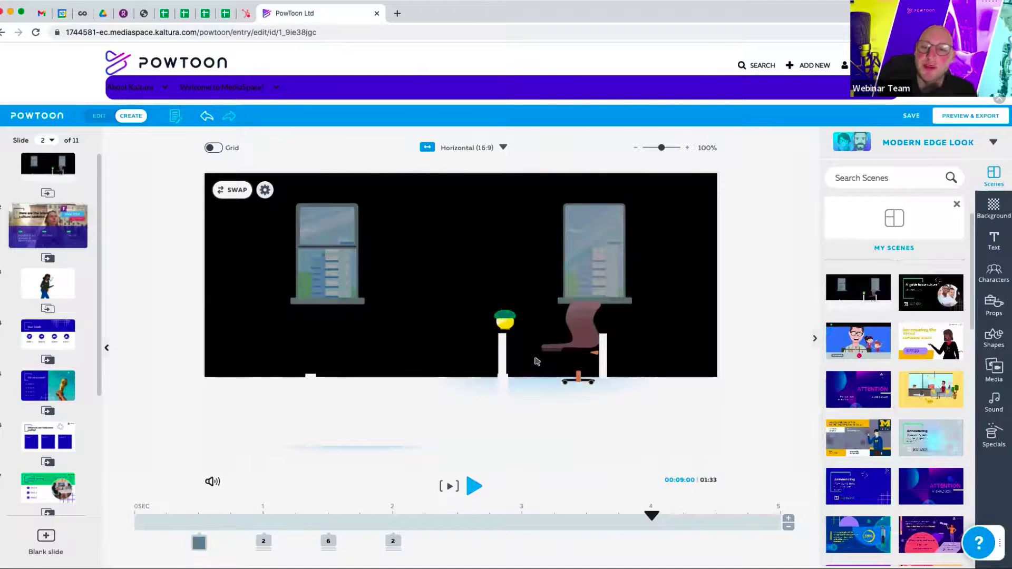
pyautogui.moveTo(47, 285)
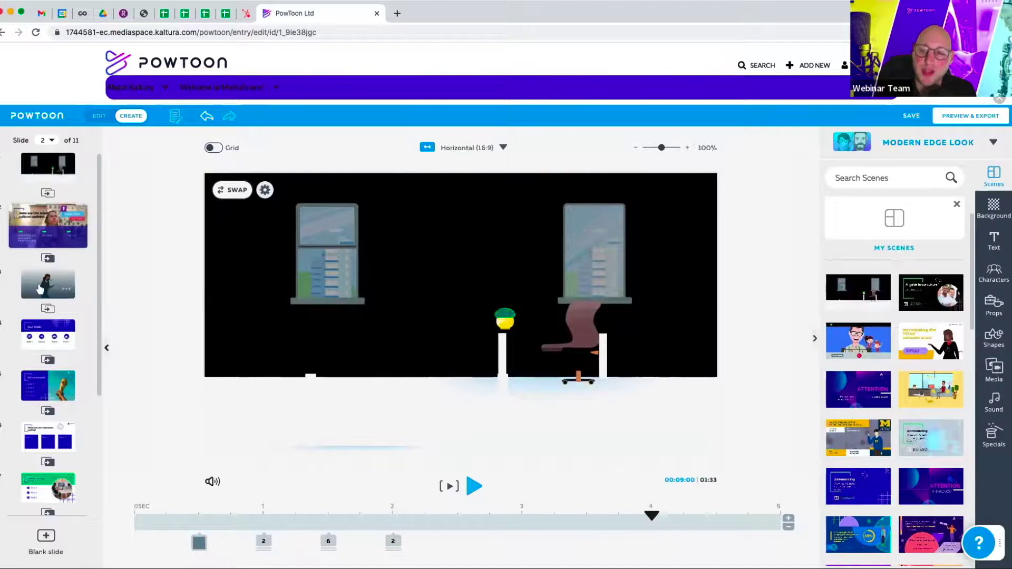
pyautogui.click(40, 288)
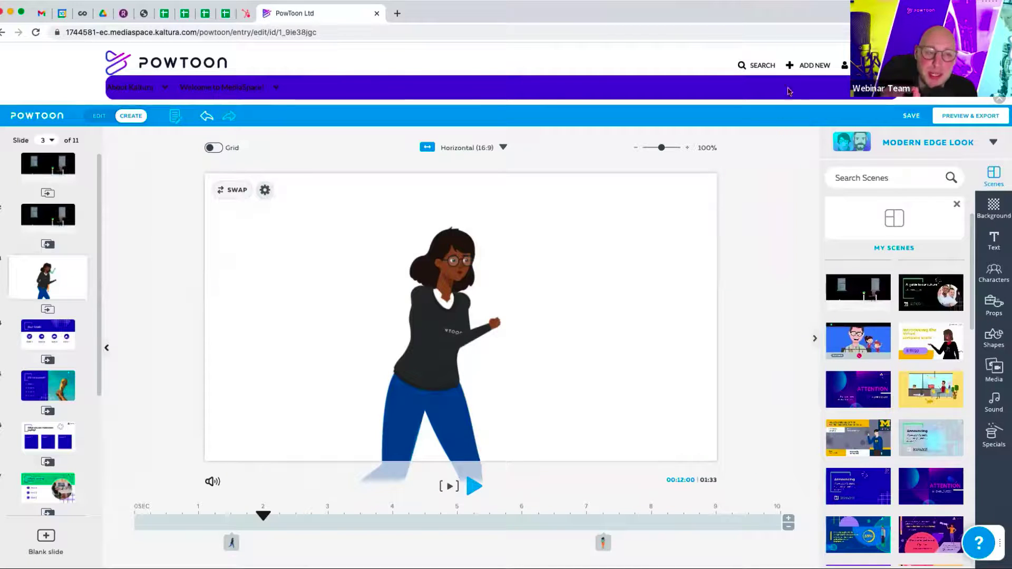
# Leave the Powtoon editor via the POWTOON logo, confirming Leave.
pyautogui.click(217, 59)
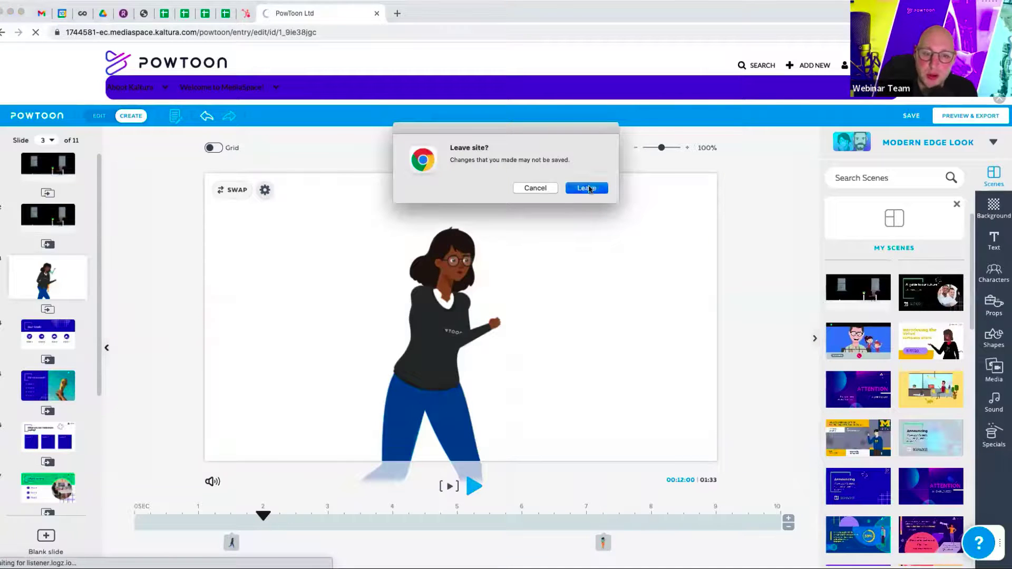
pyautogui.click(588, 189)
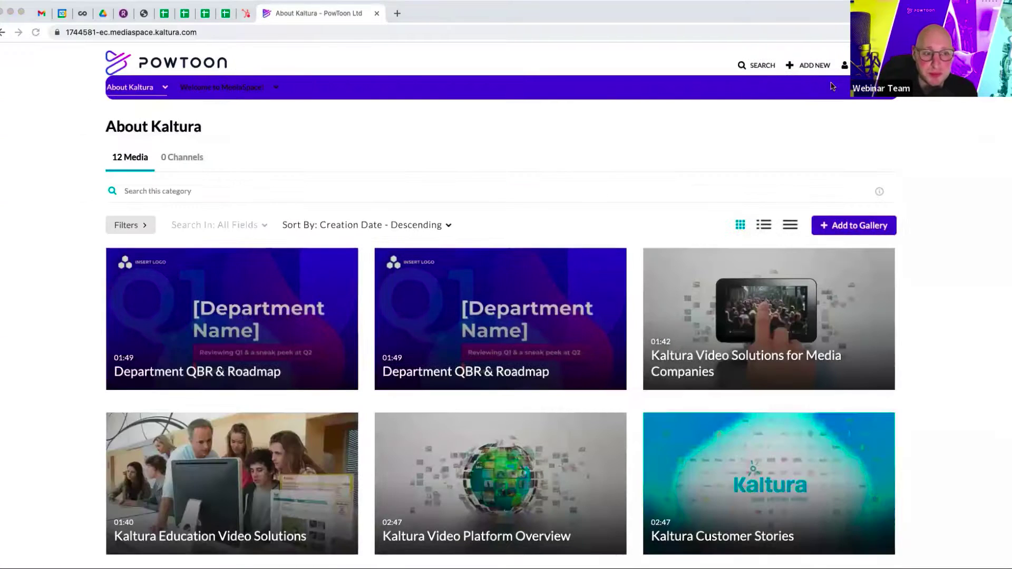
# Check the ADD NEW options, then go to My Media from the user menu.
pyautogui.click(800, 67)
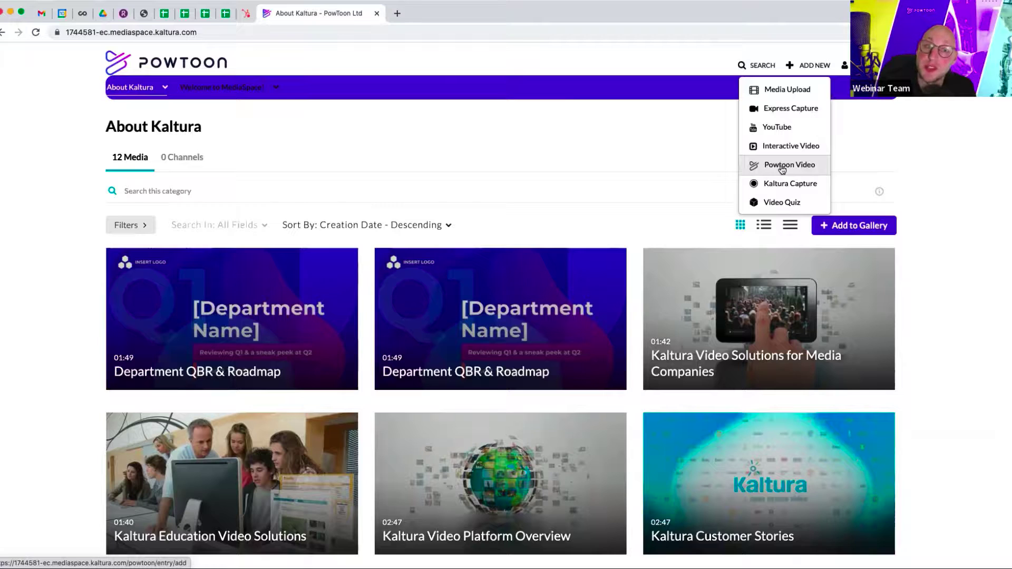
pyautogui.click(845, 66)
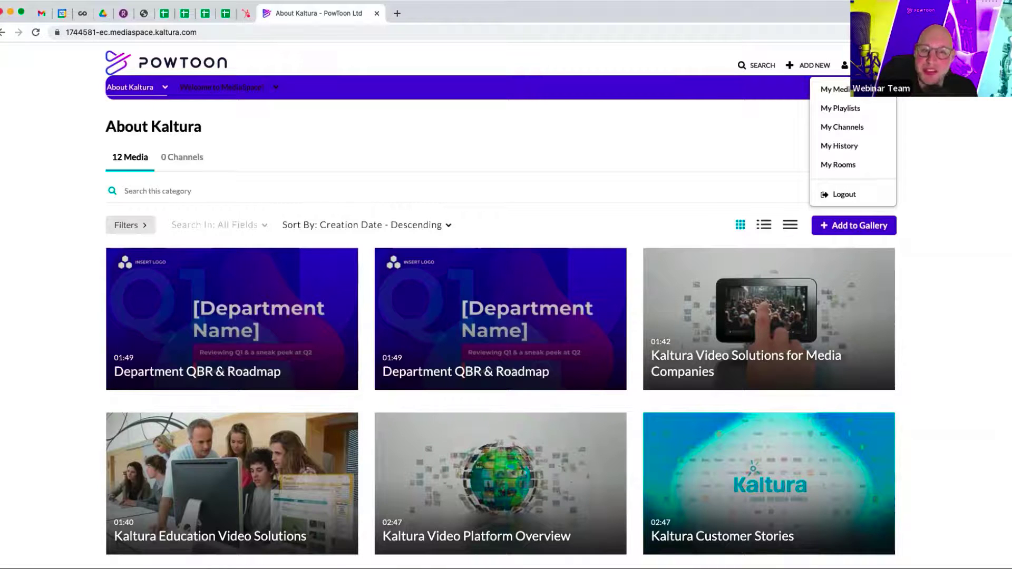
pyautogui.click(846, 89)
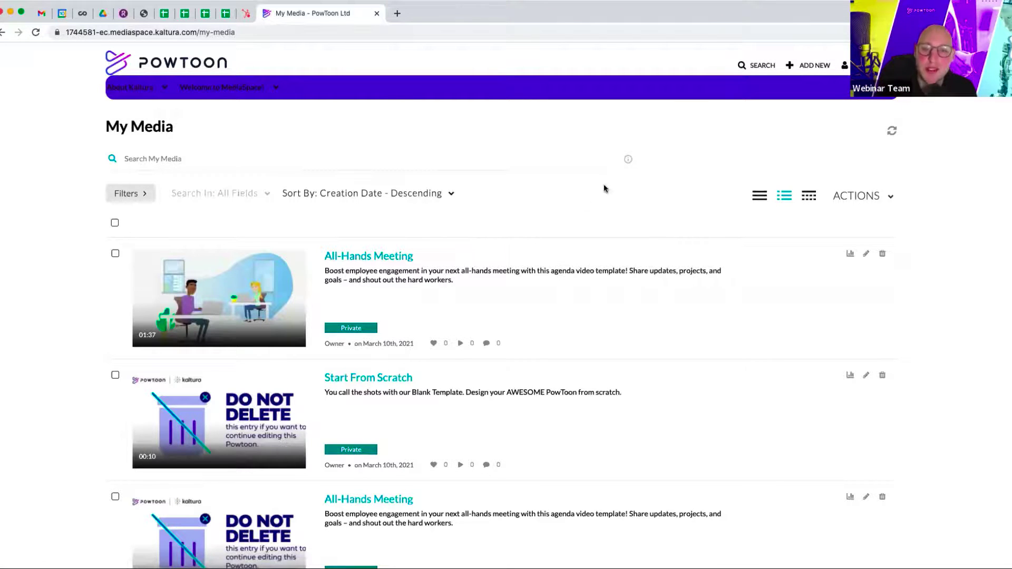
pyautogui.scroll(-3, 456, 316)
pyautogui.scroll(-2, 455, 316)
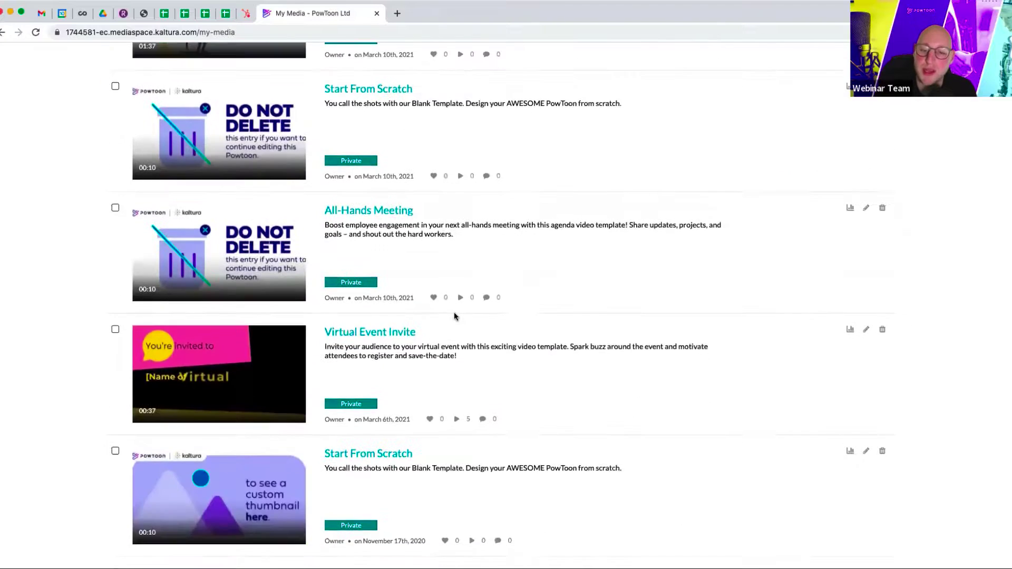
pyautogui.scroll(-4, 455, 316)
pyautogui.scroll(8, 454, 316)
pyautogui.scroll(2, 455, 316)
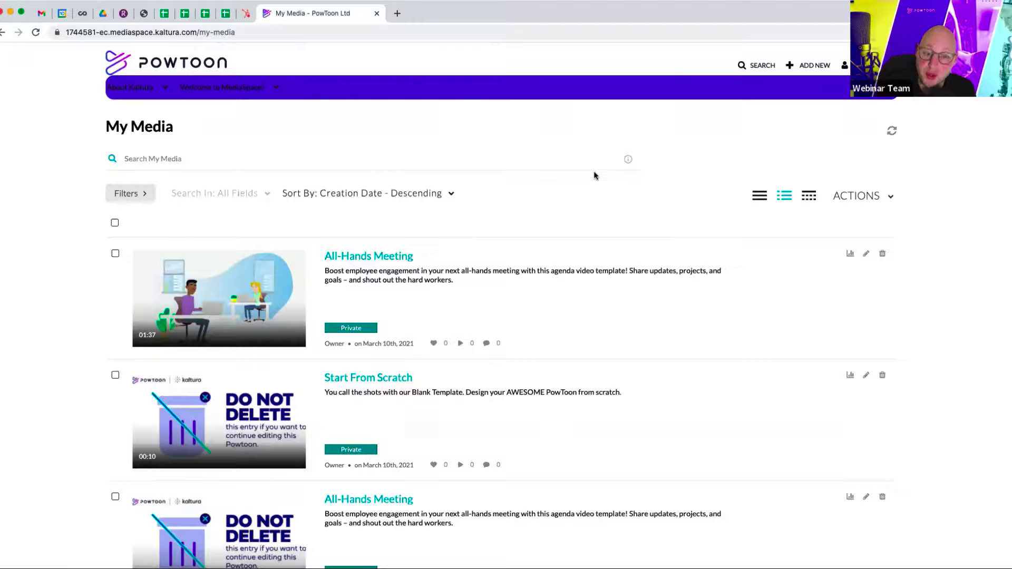
pyautogui.scroll(-4, 497, 332)
pyautogui.scroll(-3, 497, 333)
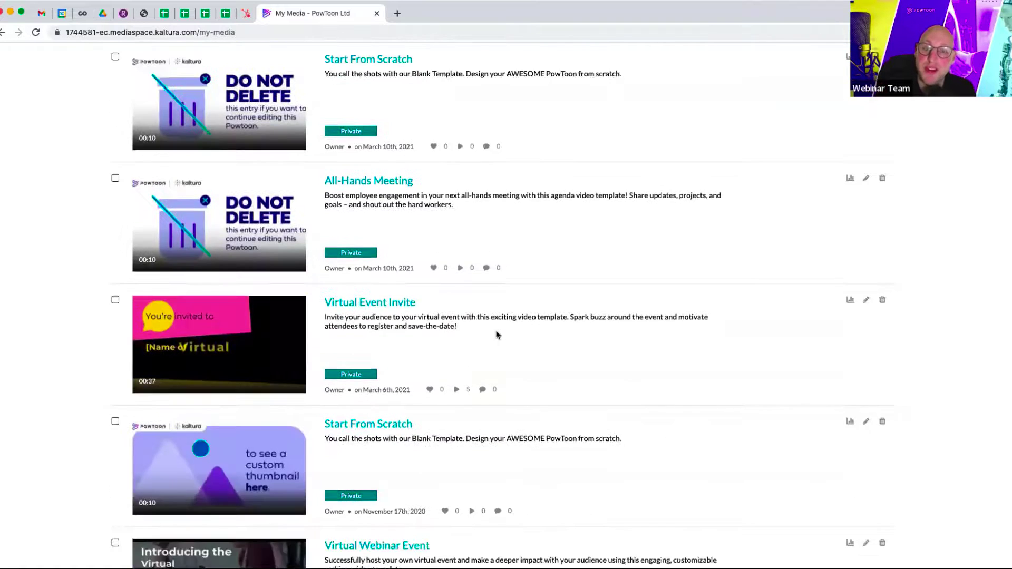
pyautogui.scroll(-4, 497, 336)
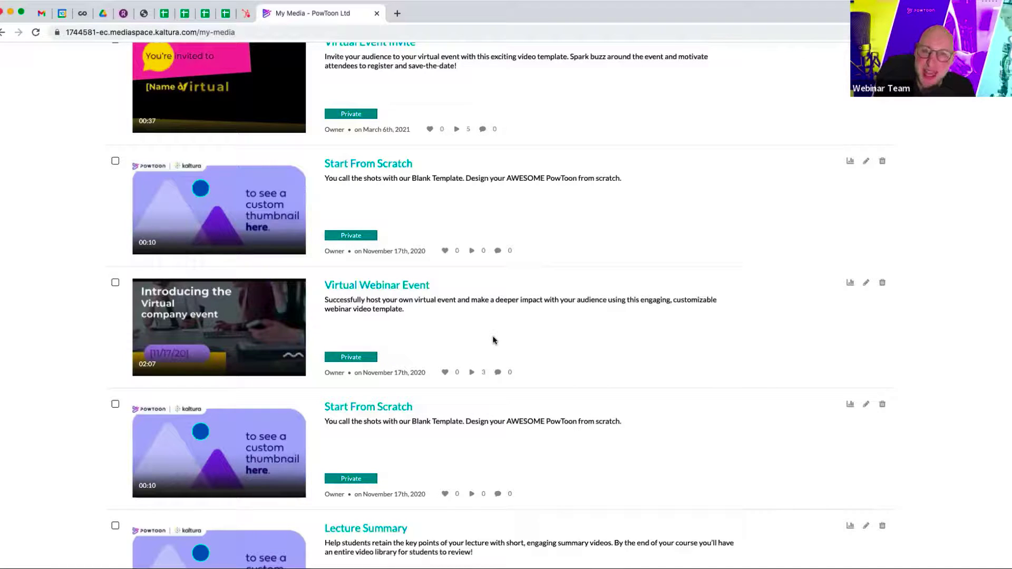
pyautogui.scroll(1, 424, 327)
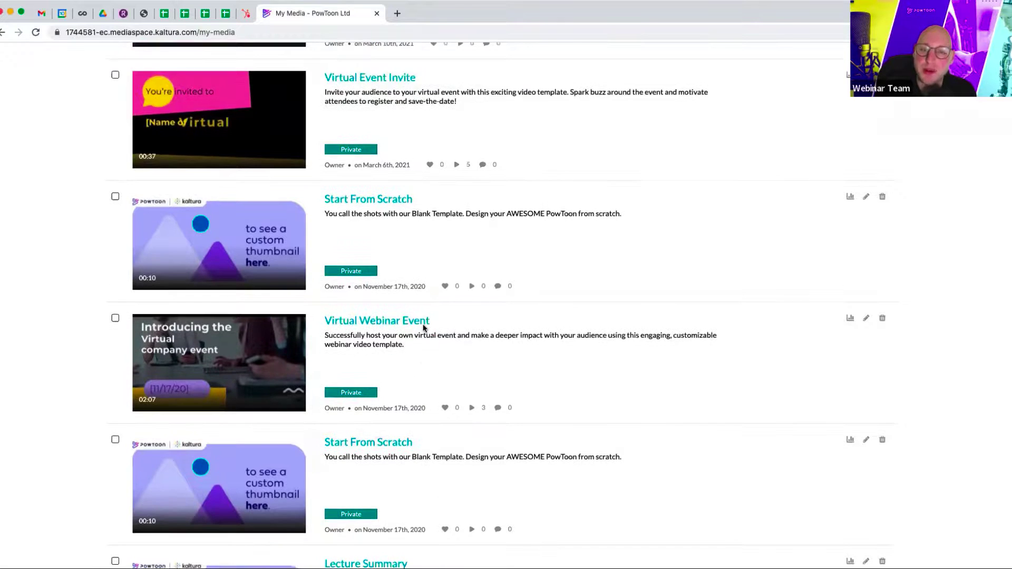
pyautogui.scroll(3, 424, 328)
pyautogui.scroll(6, 423, 327)
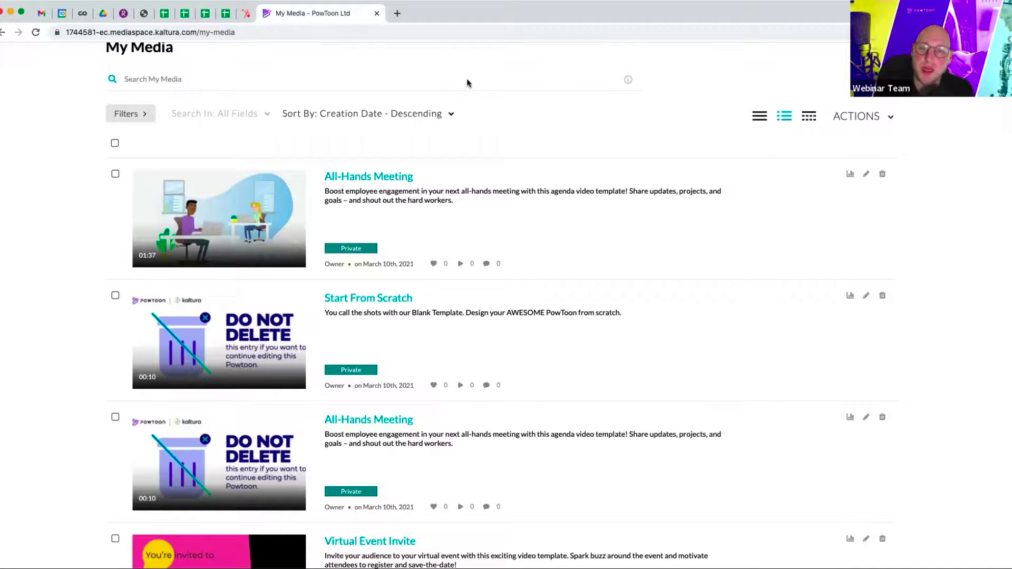
pyautogui.scroll(3, 827, 162)
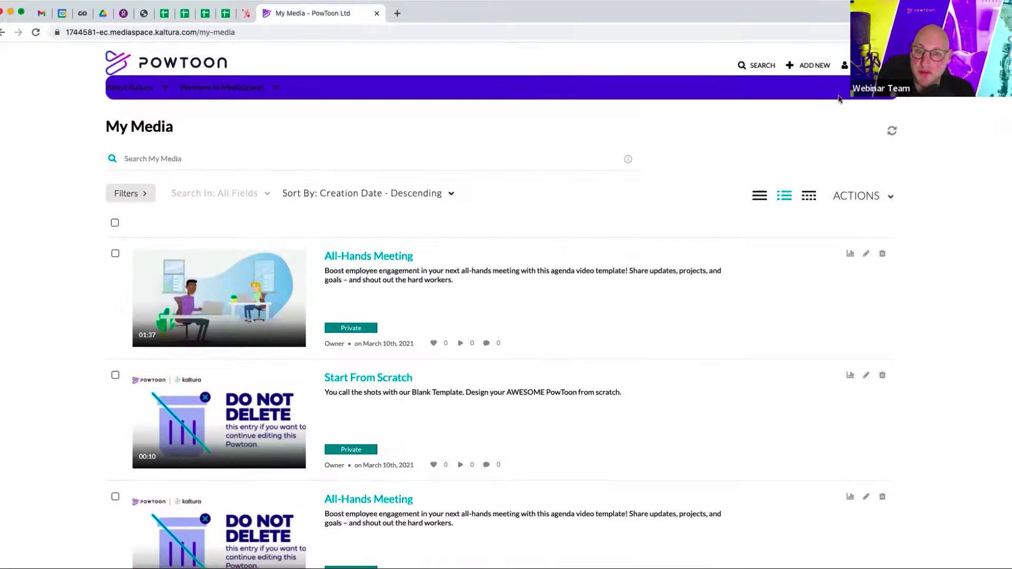
# Start a new Powtoon Video from the ADD NEW menu.
pyautogui.click(813, 65)
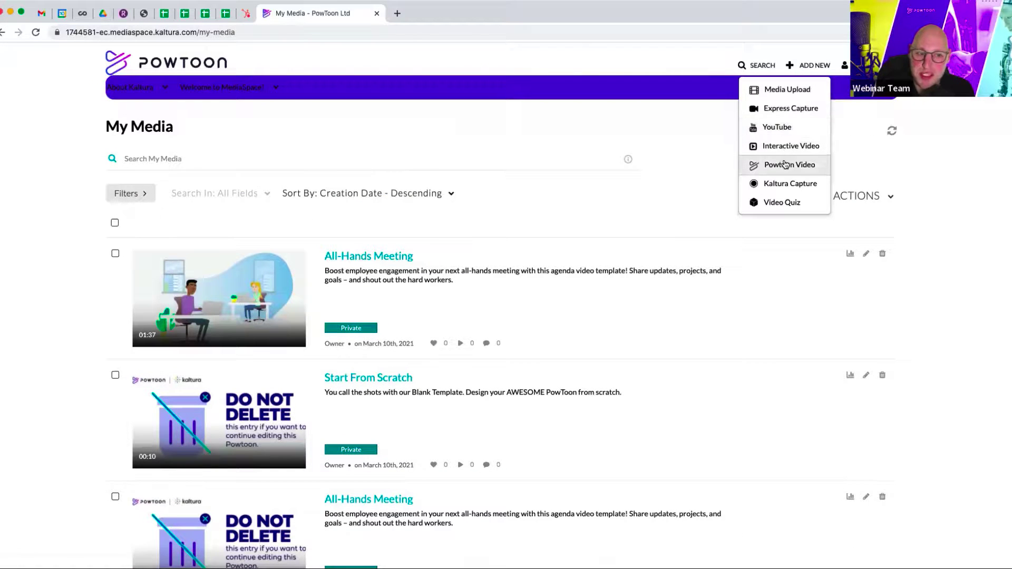
pyautogui.click(777, 165)
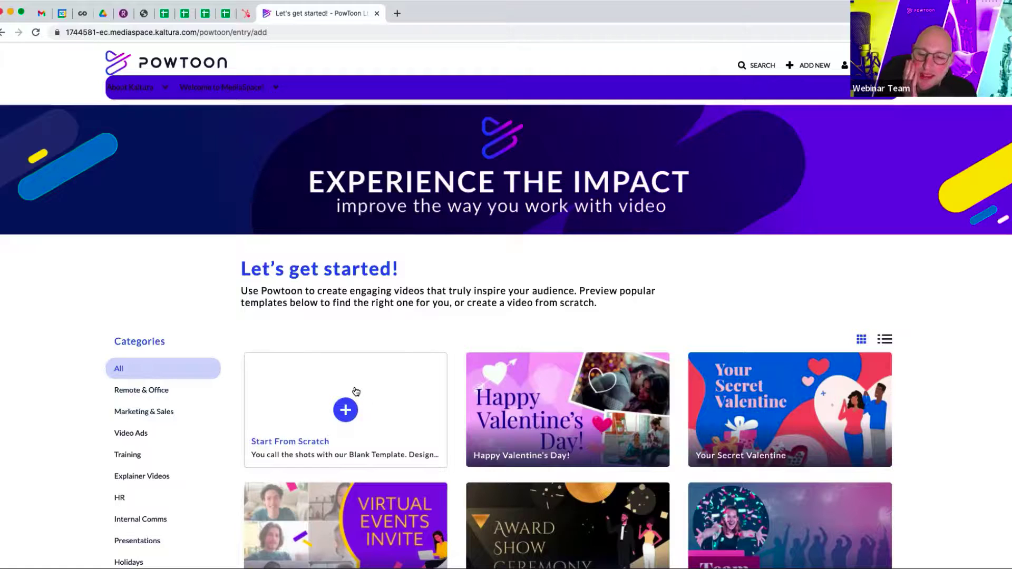
# Reload the Powtoon Video template gallery via ADD NEW, then reopen the user menu.
pyautogui.scroll(-1, 356, 391)
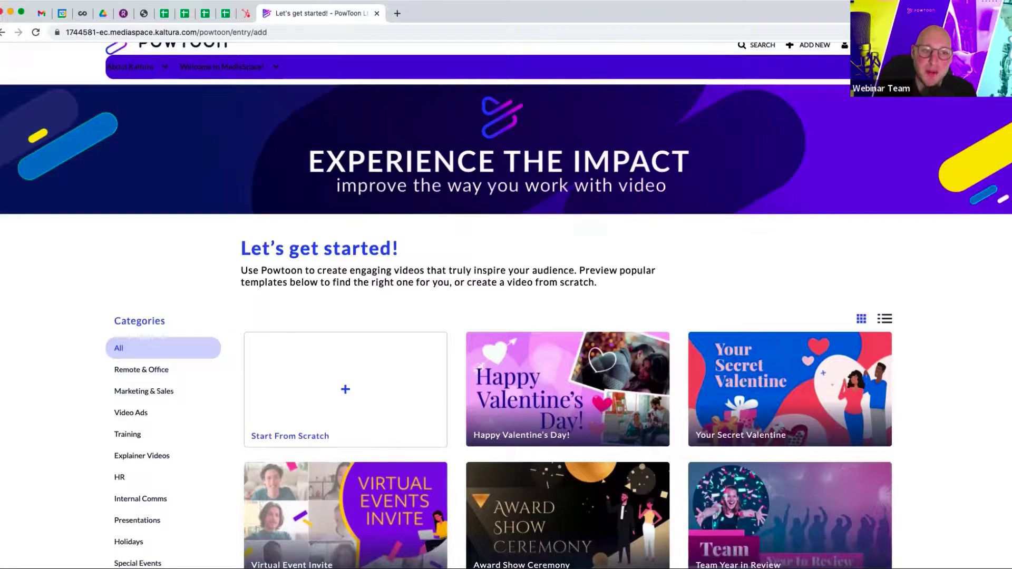
pyautogui.click(845, 45)
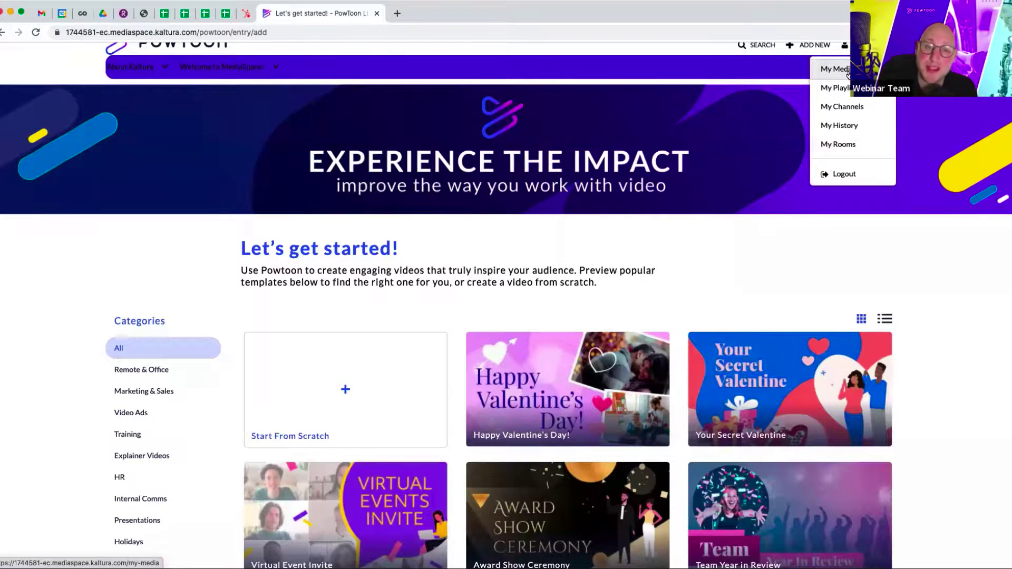
pyautogui.click(814, 47)
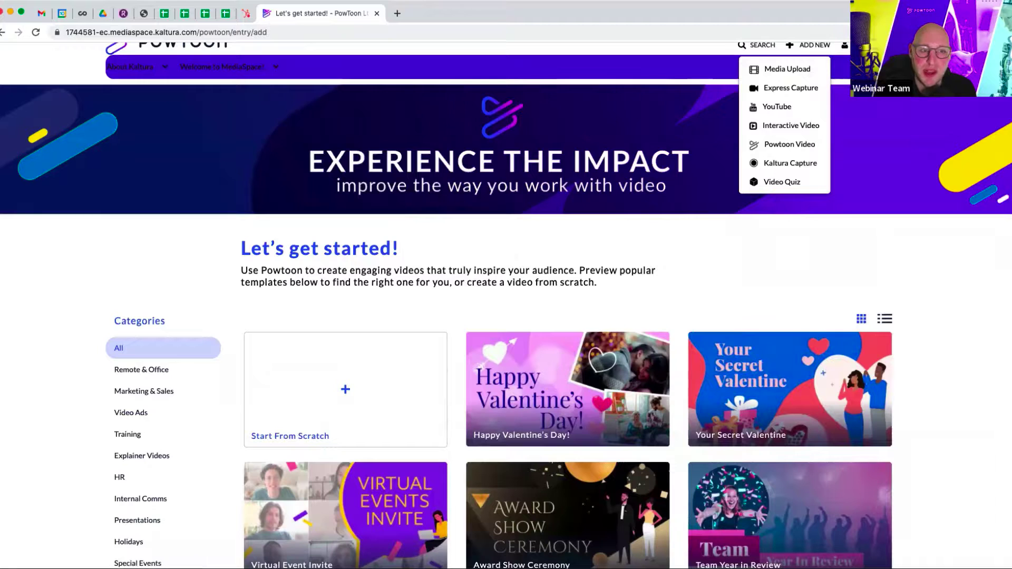
pyautogui.click(788, 145)
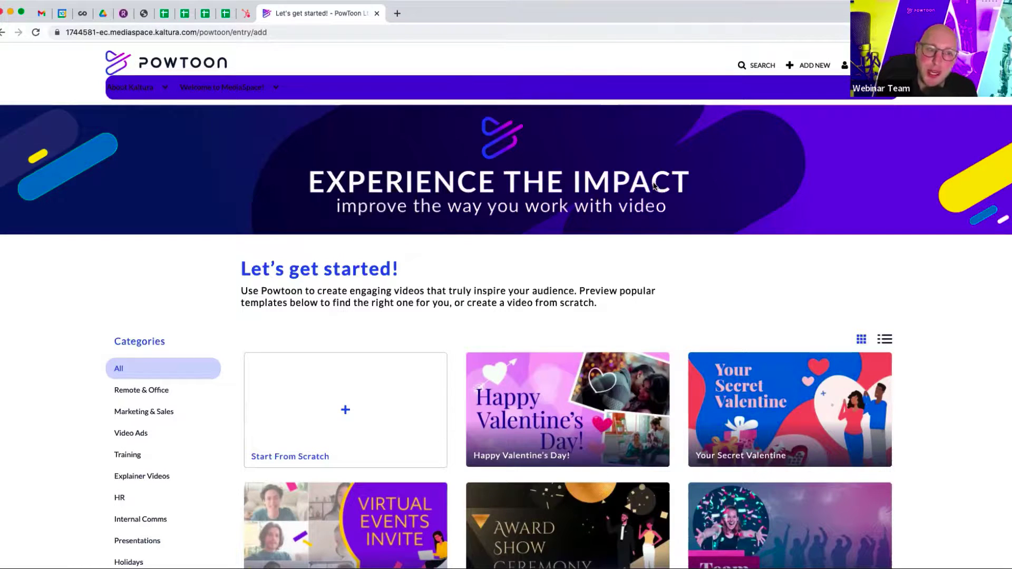
pyautogui.click(845, 65)
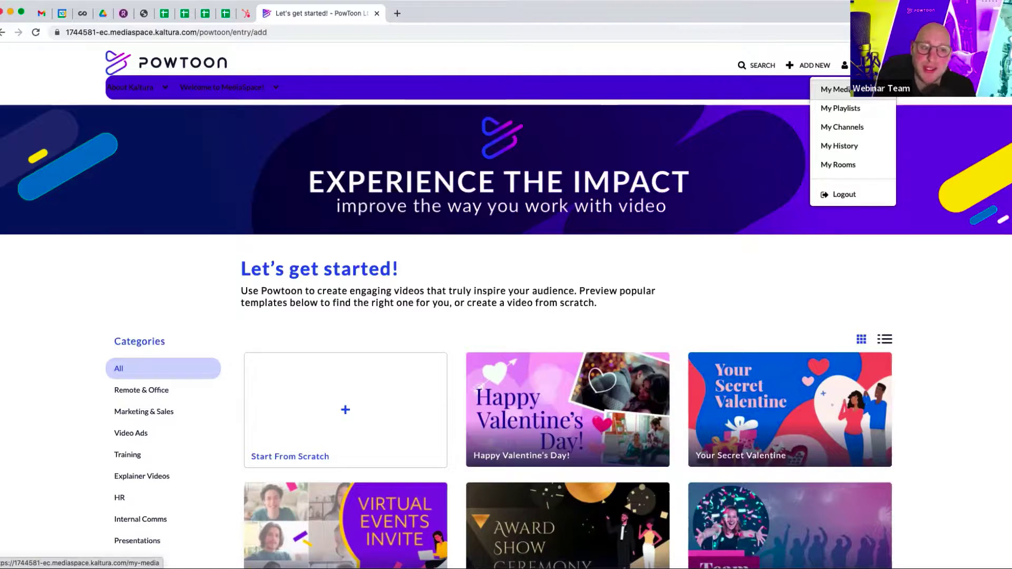
# Edit All-Hands Meeting from My Media and view its Publish and Downloads tabs.
pyautogui.click(869, 89)
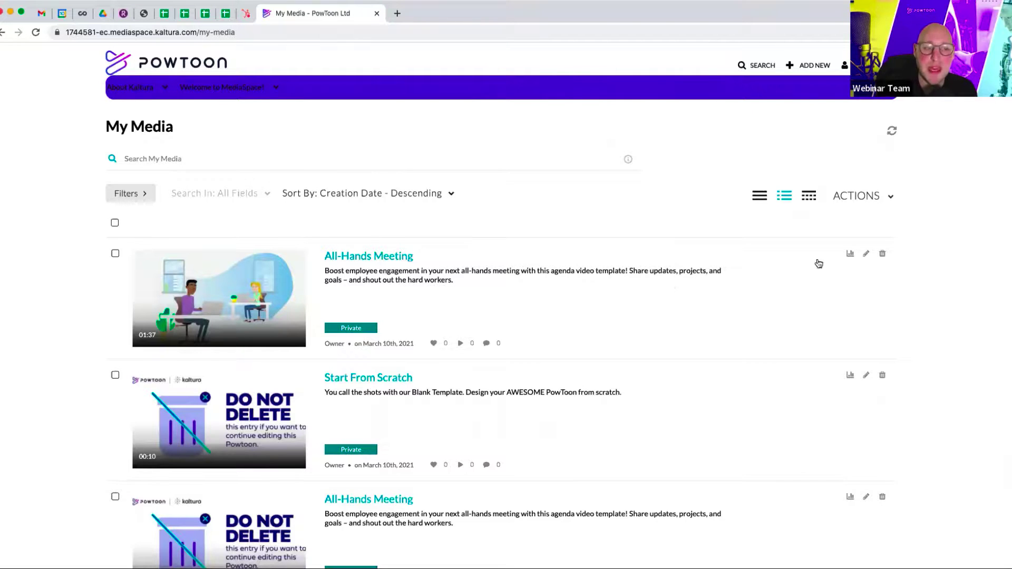
pyautogui.click(866, 255)
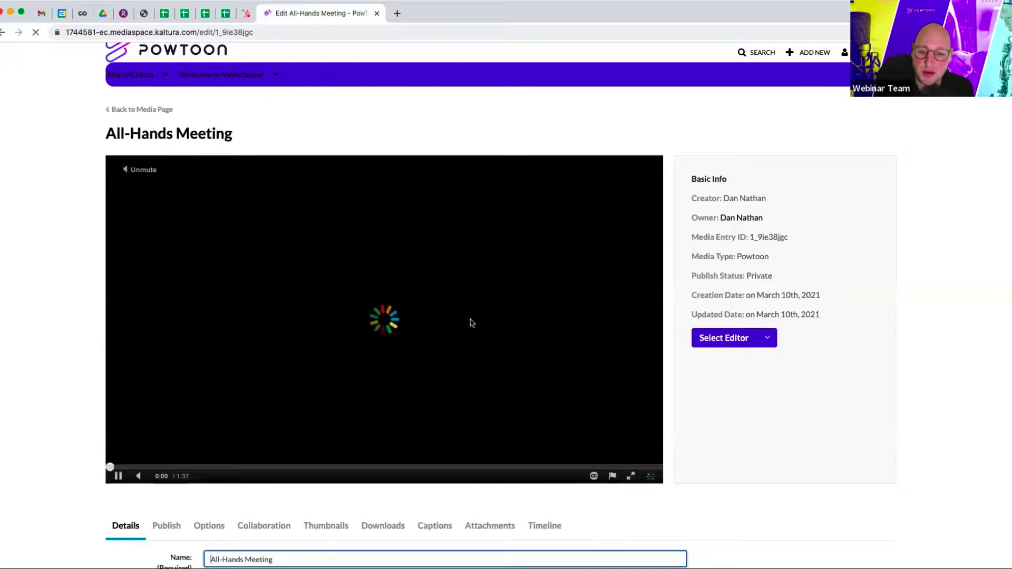
pyautogui.scroll(-1, 472, 322)
pyautogui.scroll(-4, 508, 327)
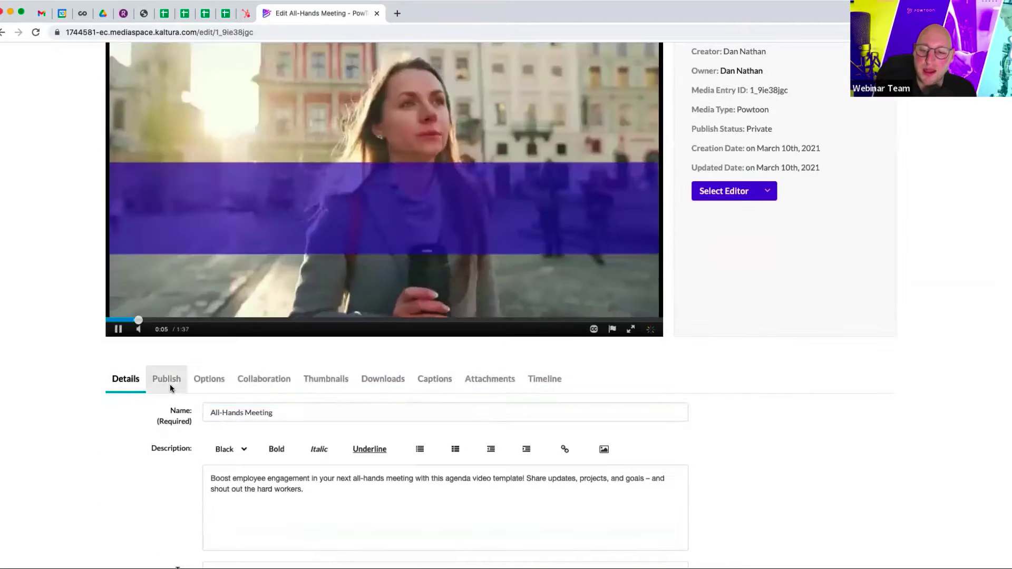
pyautogui.click(173, 387)
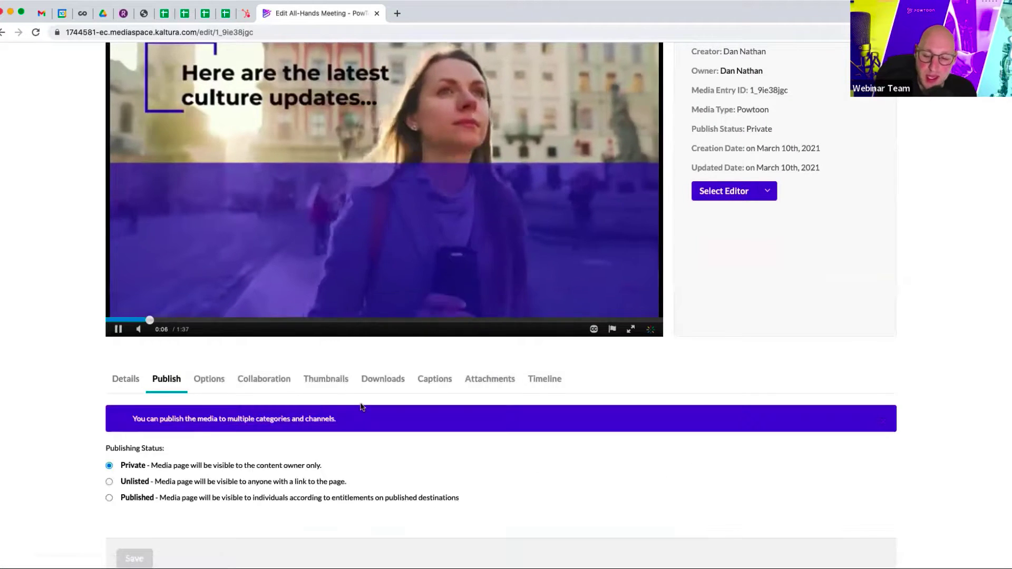
pyautogui.scroll(-1, 361, 406)
pyautogui.click(385, 360)
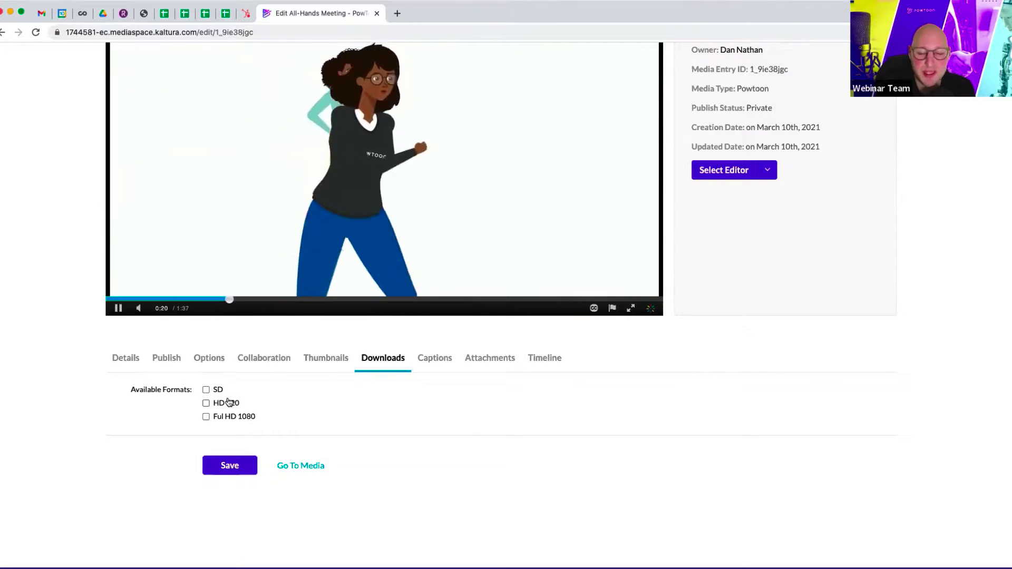
# Scroll up to the page header and show the ADD NEW menu options.
pyautogui.scroll(3, 286, 378)
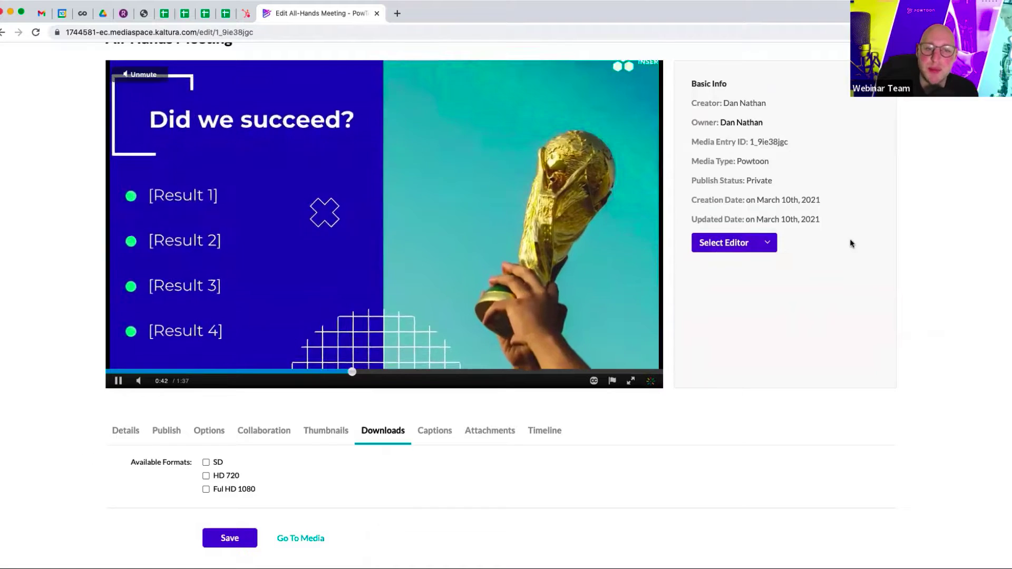
pyautogui.scroll(2, 848, 235)
pyautogui.click(811, 65)
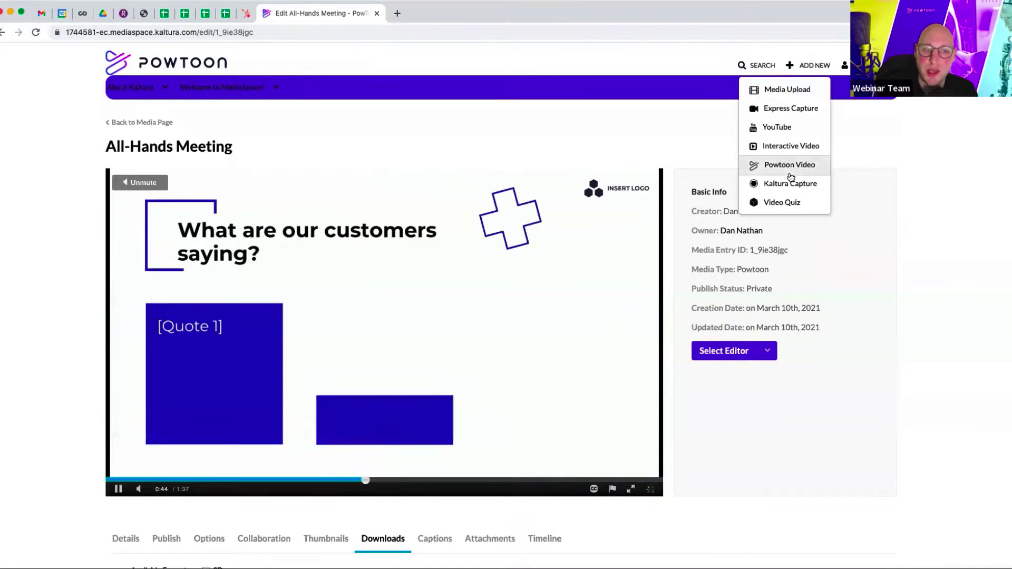